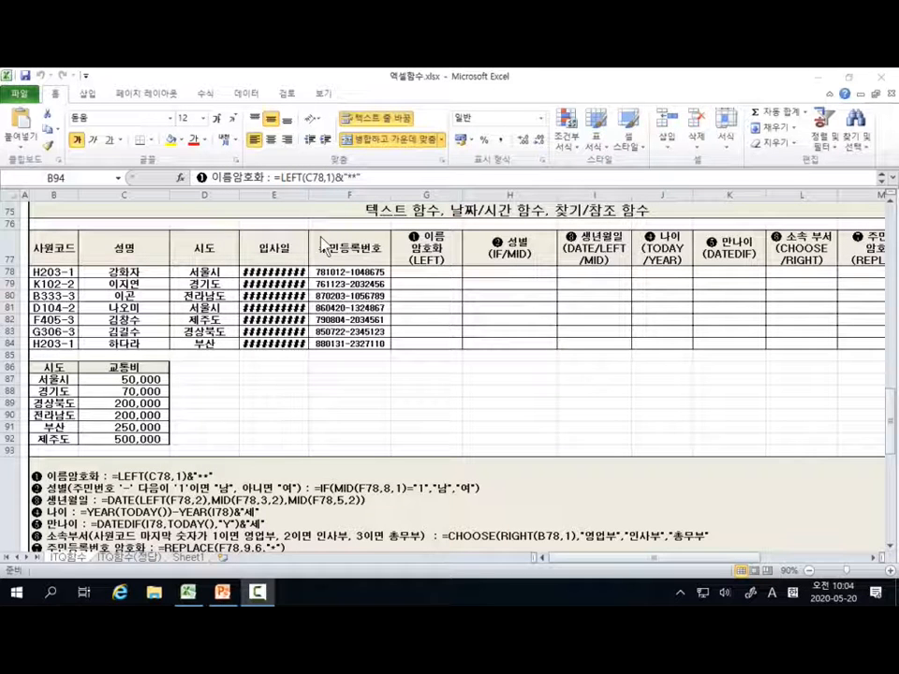
Step: Autofit the width of column E (입사일) to its contents and select cell G78
{"action": "left_click", "coordinate": [308, 195]}
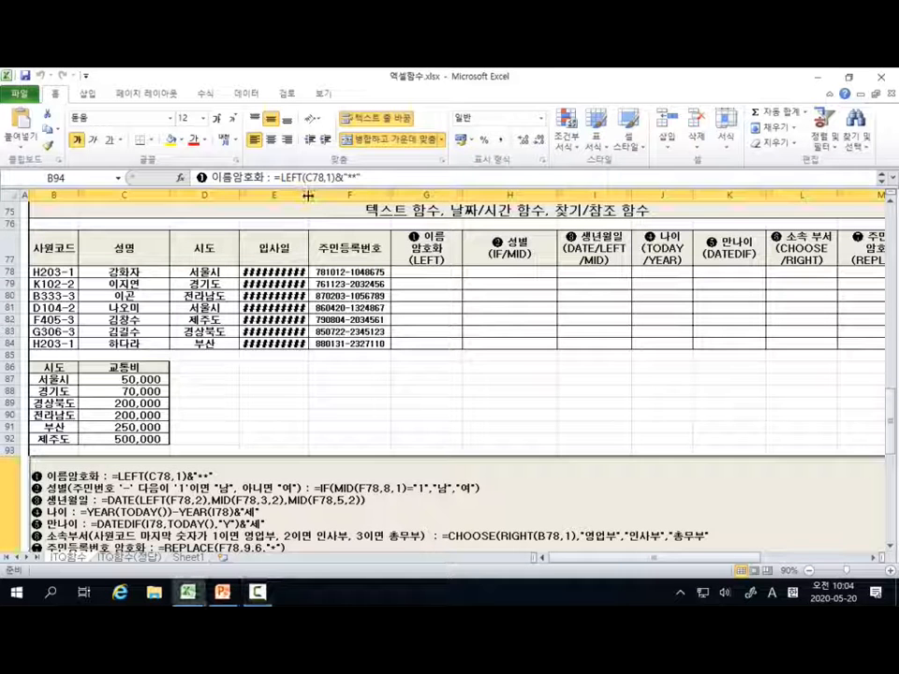
{"action": "double_click", "coordinate": [308, 195]}
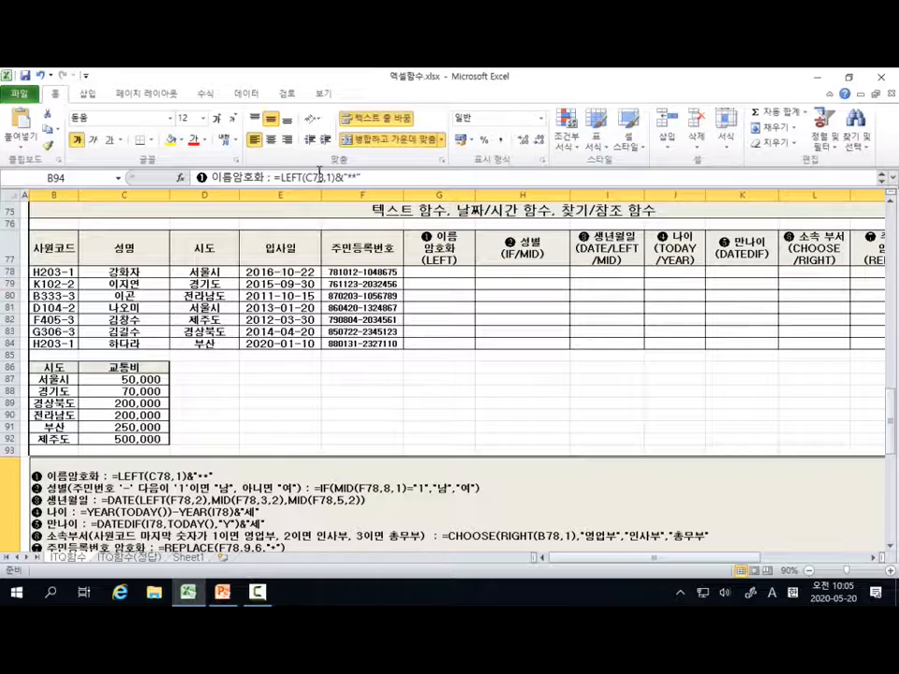
{"action": "left_click", "coordinate": [463, 270]}
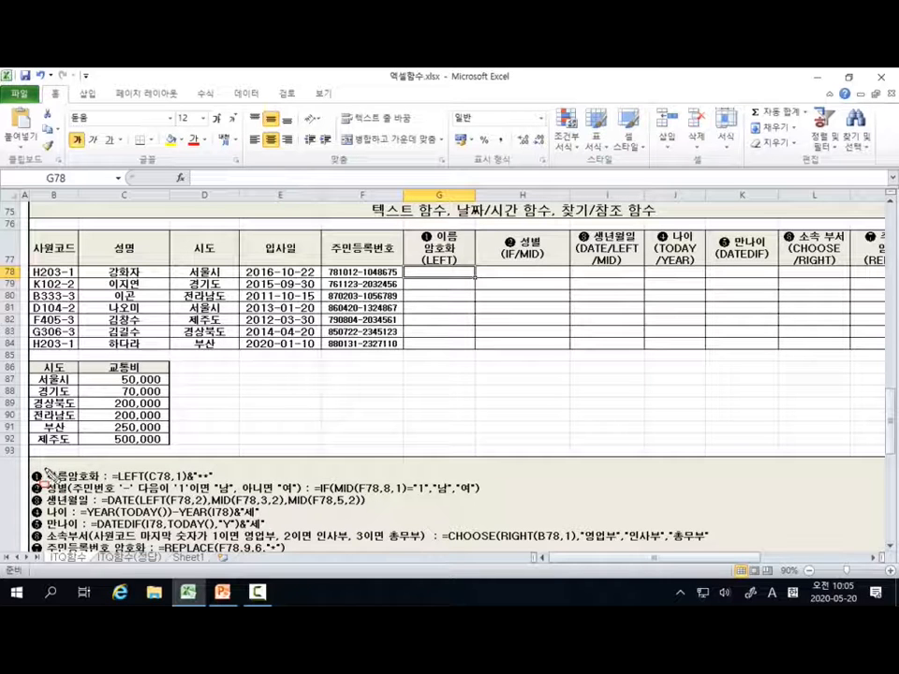
{"action": "mouse_move", "coordinate": [44, 469]}
{"action": "left_mouse_down"}
{"action": "mouse_move", "coordinate": [110, 483]}
{"action": "mouse_move", "coordinate": [101, 483]}
{"action": "left_mouse_up"}
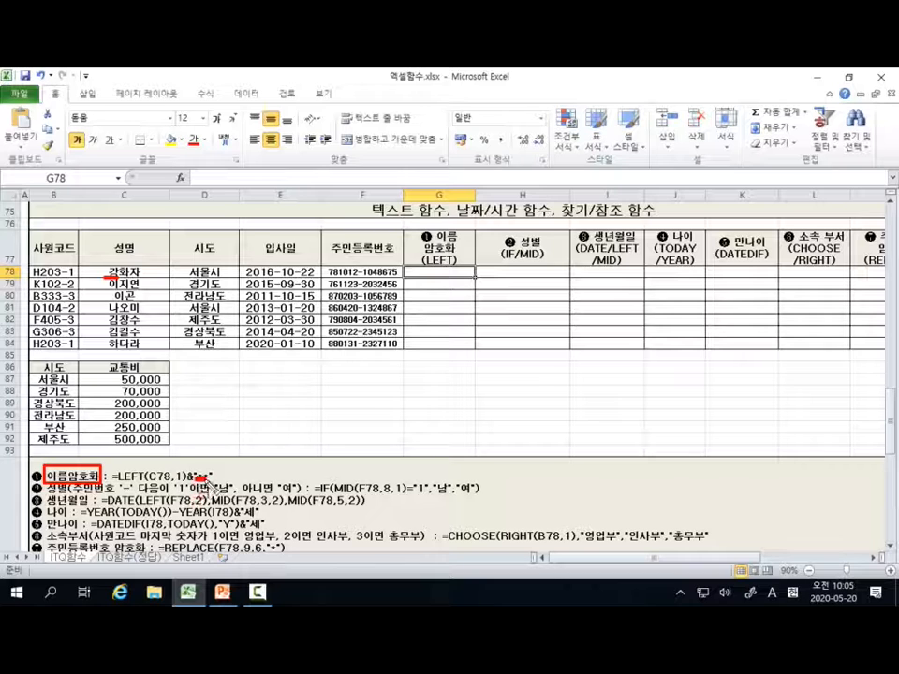
{"action": "left_click_drag", "start_coordinate": [193, 477], "coordinate": [208, 478]}
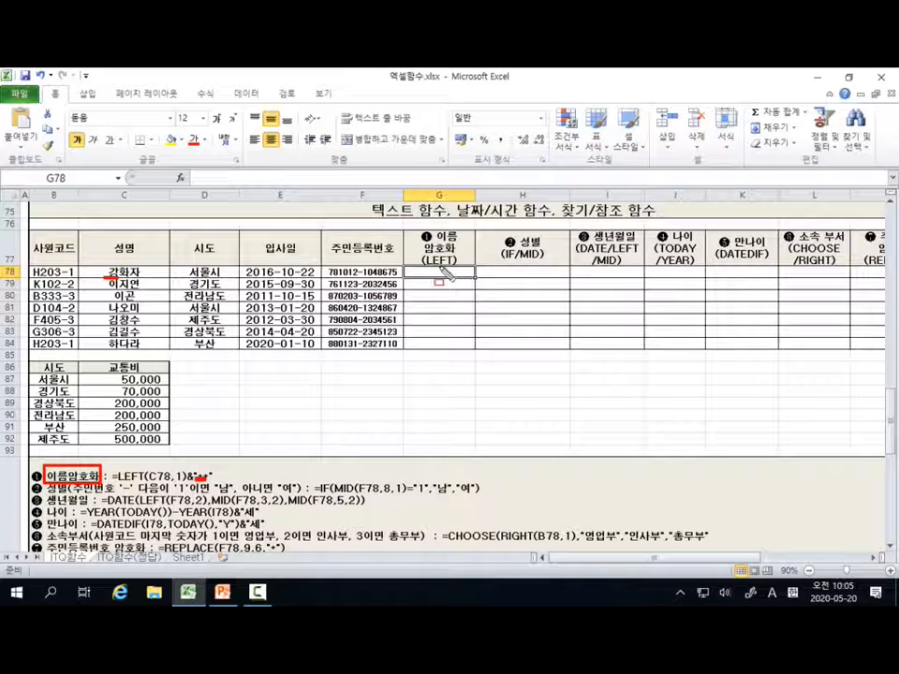
{"action": "key", "text": "Escape"}
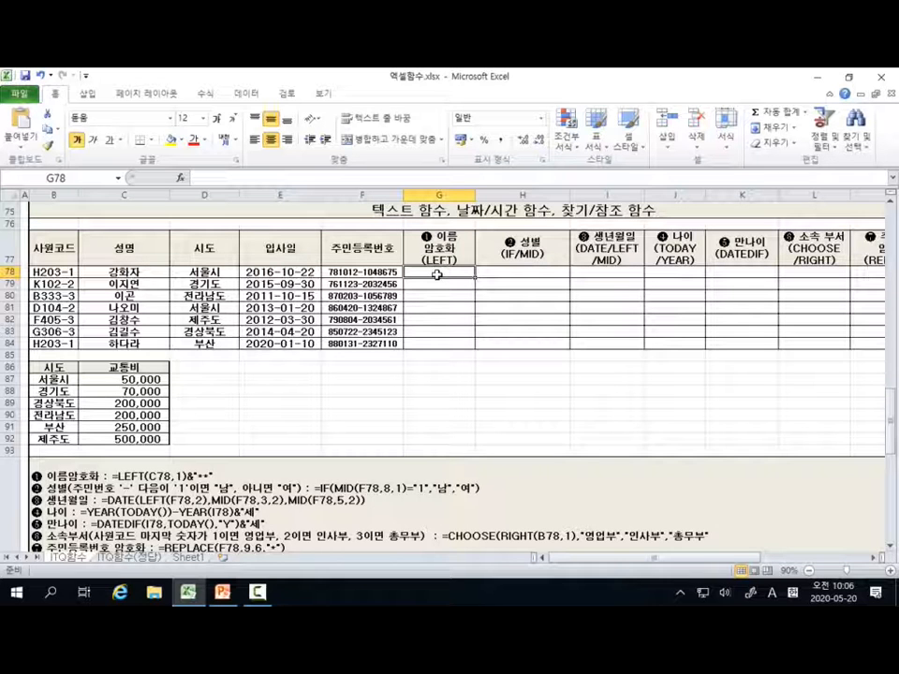
Step: Enter a LEFT function in G78 with C78 as the text and 1 as the number of characters
{"action": "type", "text": "="}
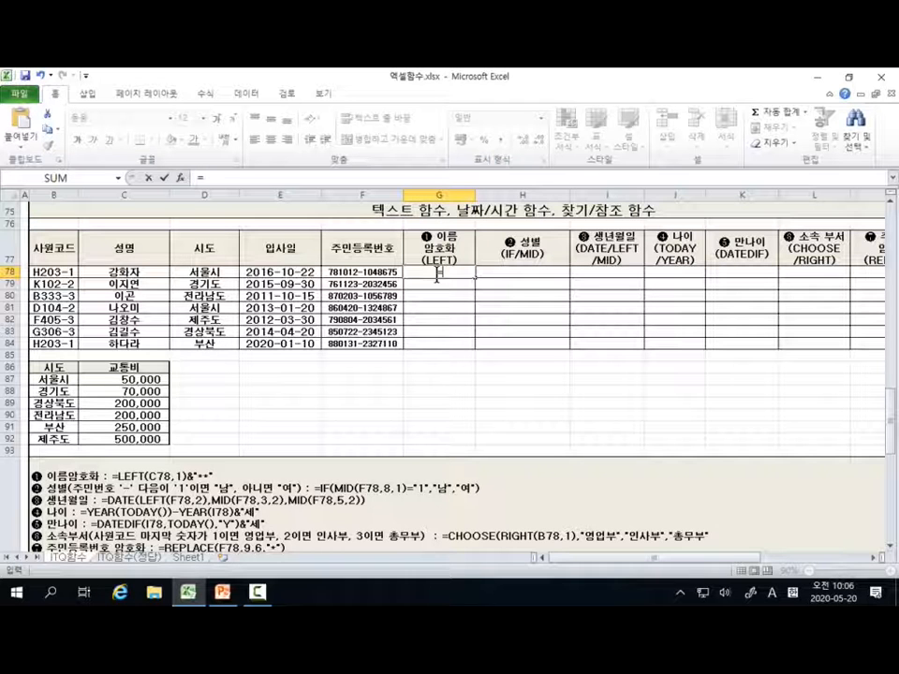
{"action": "type", "text": "l"}
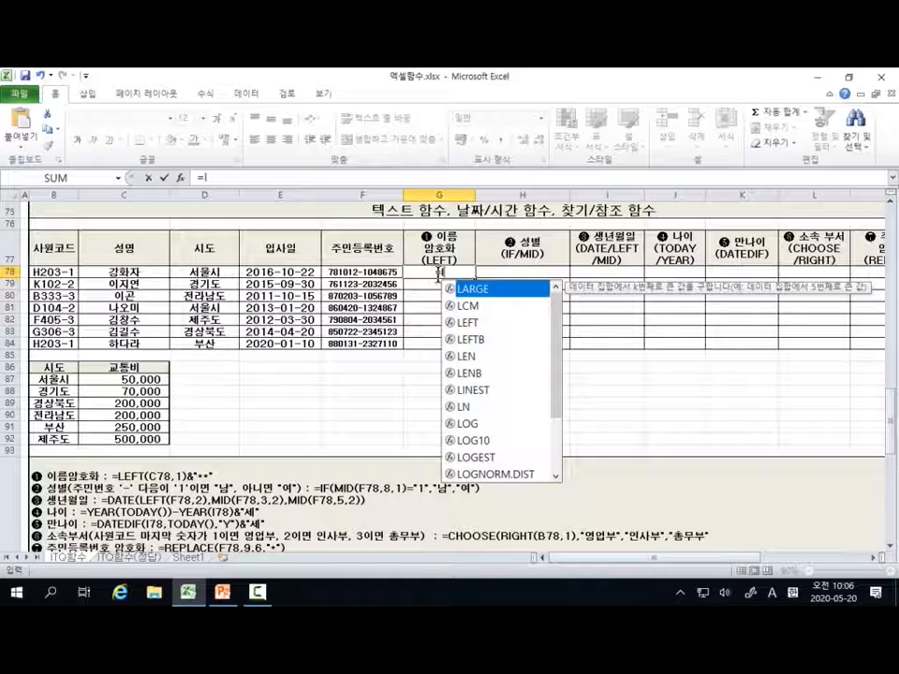
{"action": "left_click", "coordinate": [476, 324]}
{"action": "double_click", "coordinate": [476, 324]}
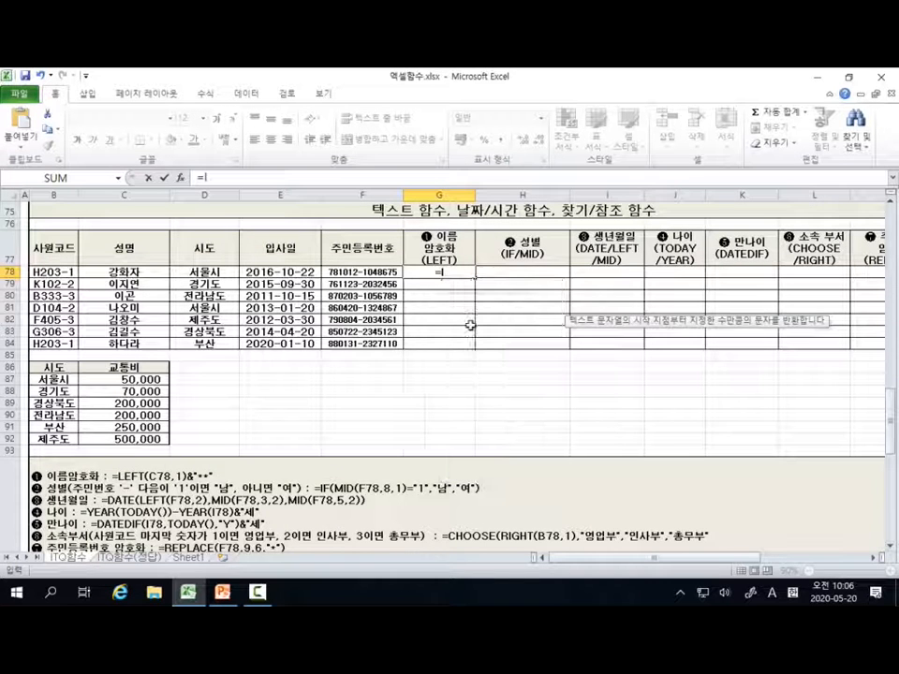
{"action": "left_click", "coordinate": [181, 178]}
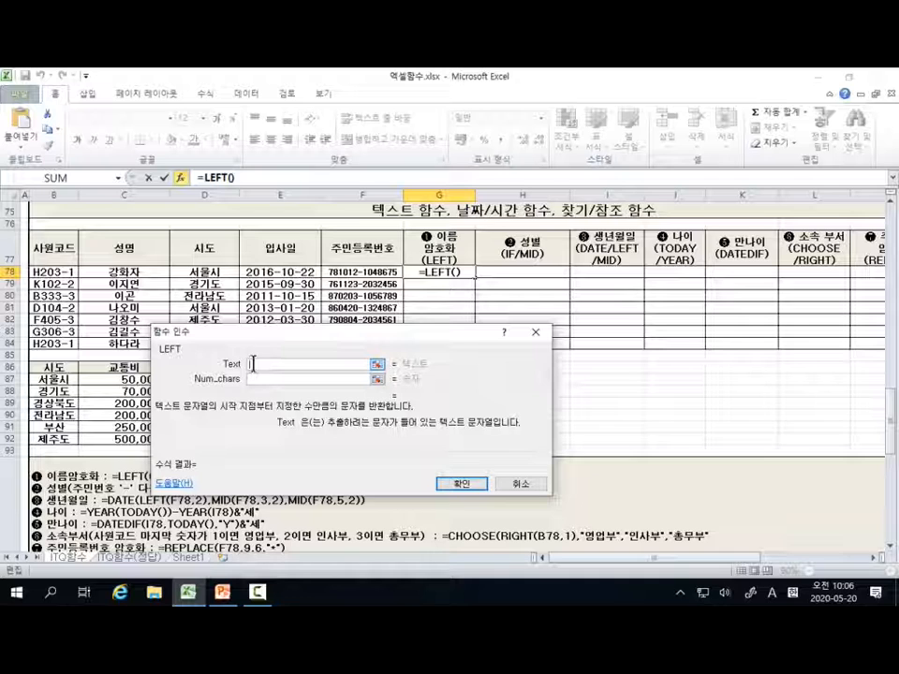
{"action": "left_click", "coordinate": [145, 272]}
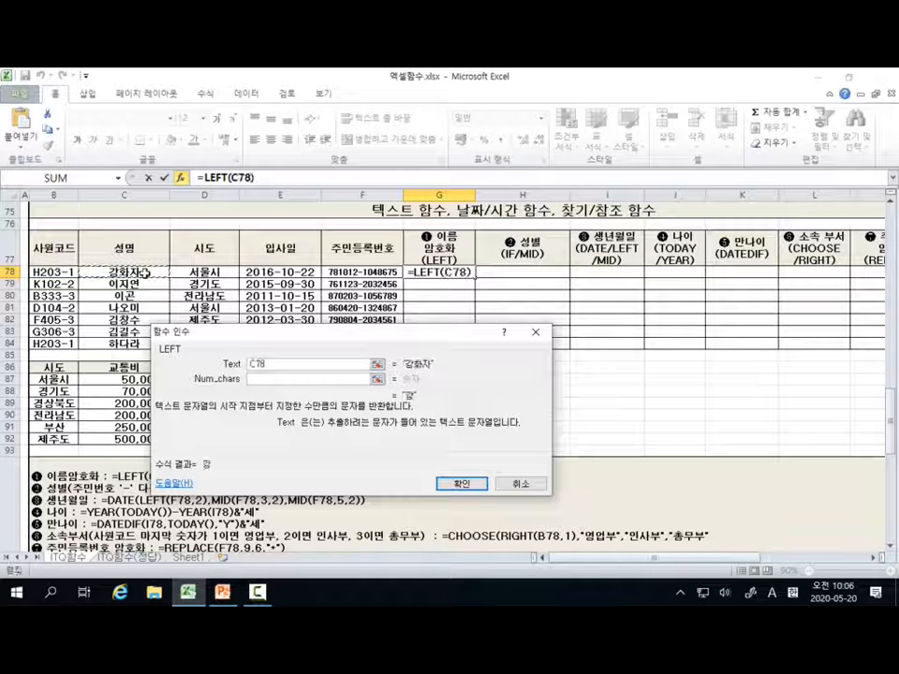
{"action": "left_click", "coordinate": [259, 381]}
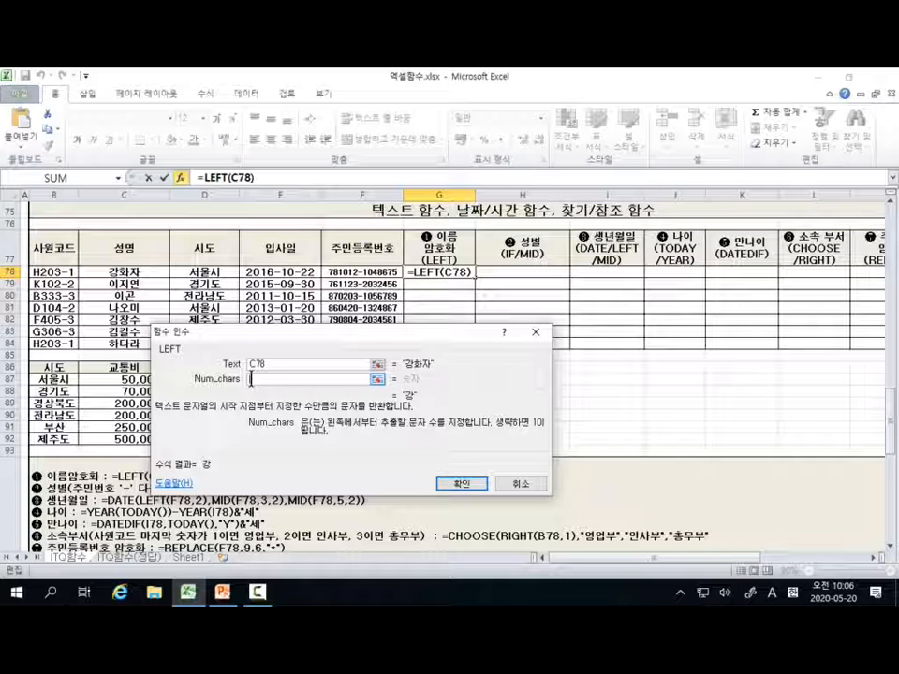
{"action": "type", "text": "1"}
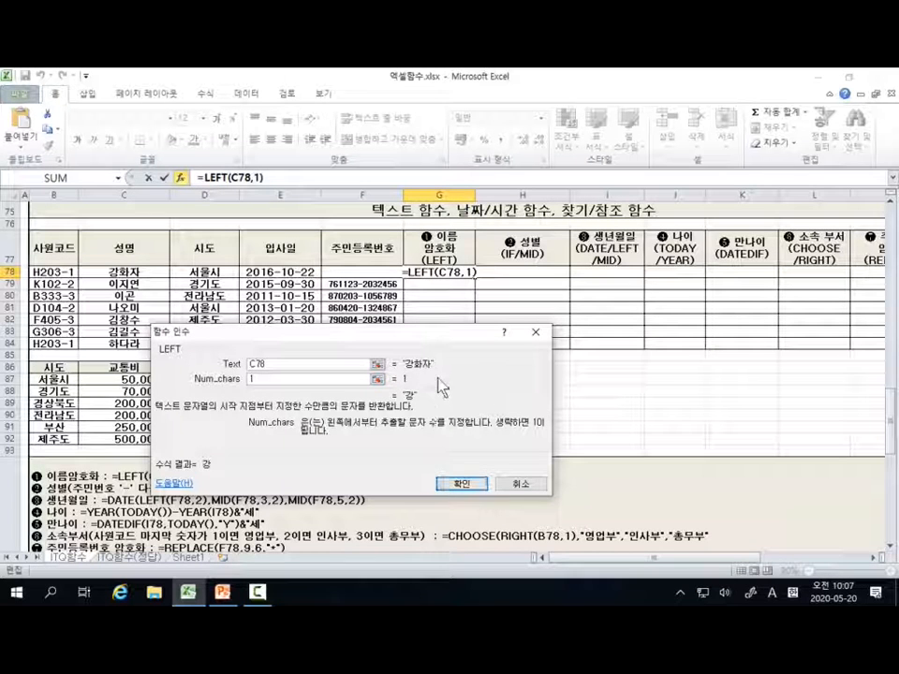
{"action": "left_click", "coordinate": [462, 485]}
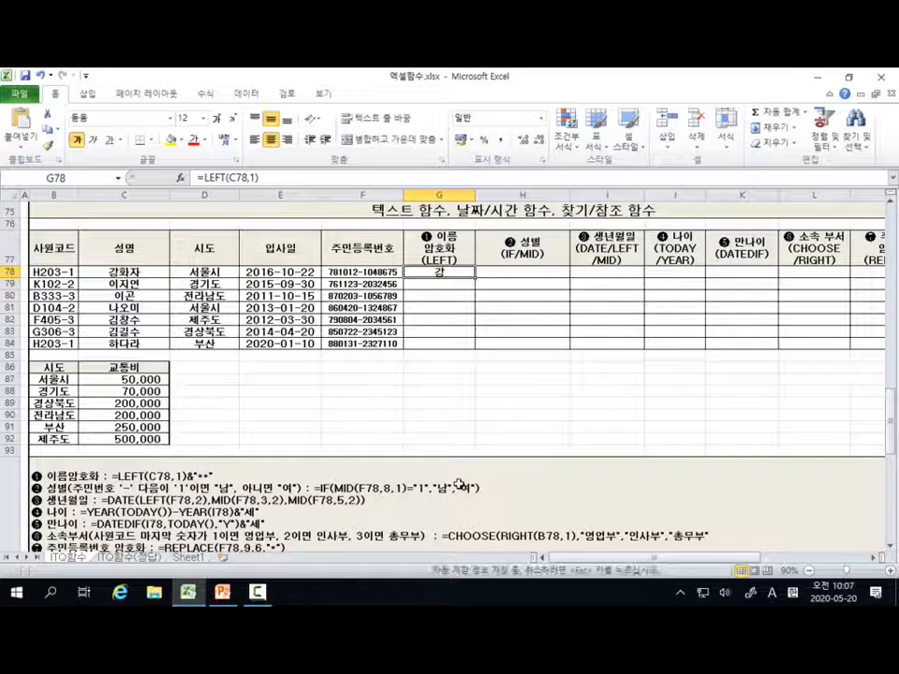
Step: Append &"**" to the LEFT formula in G78 so it reads =LEFT(C78,1)&"**"
{"action": "left_click", "coordinate": [270, 178]}
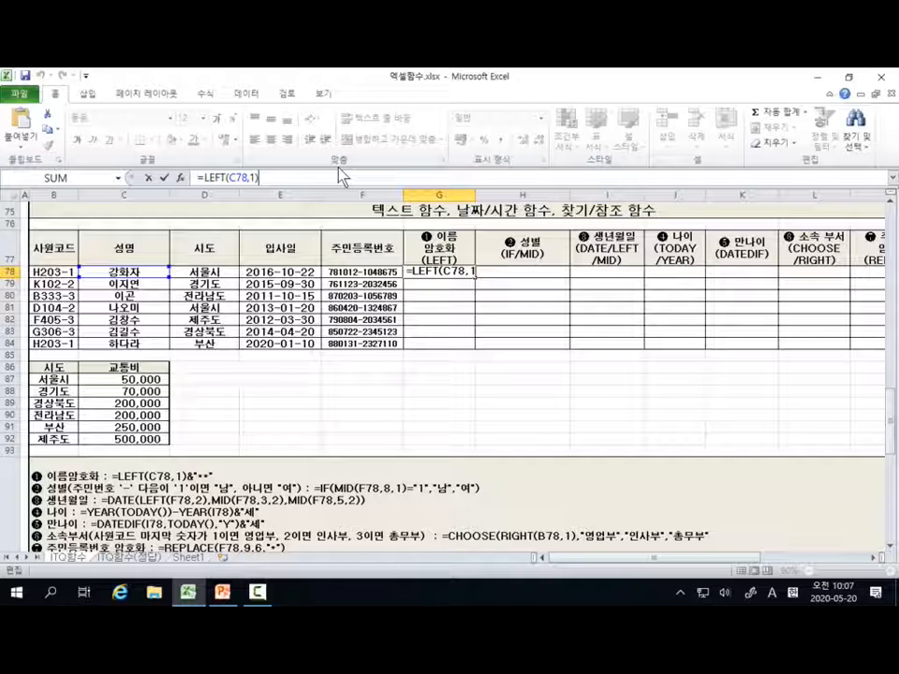
{"action": "type", "text": "&"}
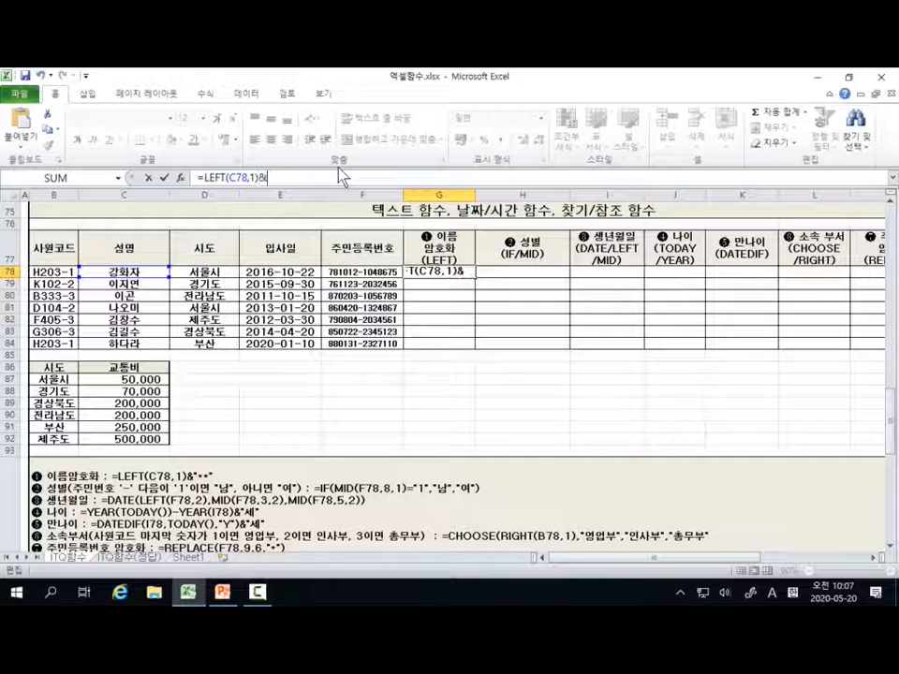
{"action": "type", "text": "\""}
{"action": "type", "text": "**"}
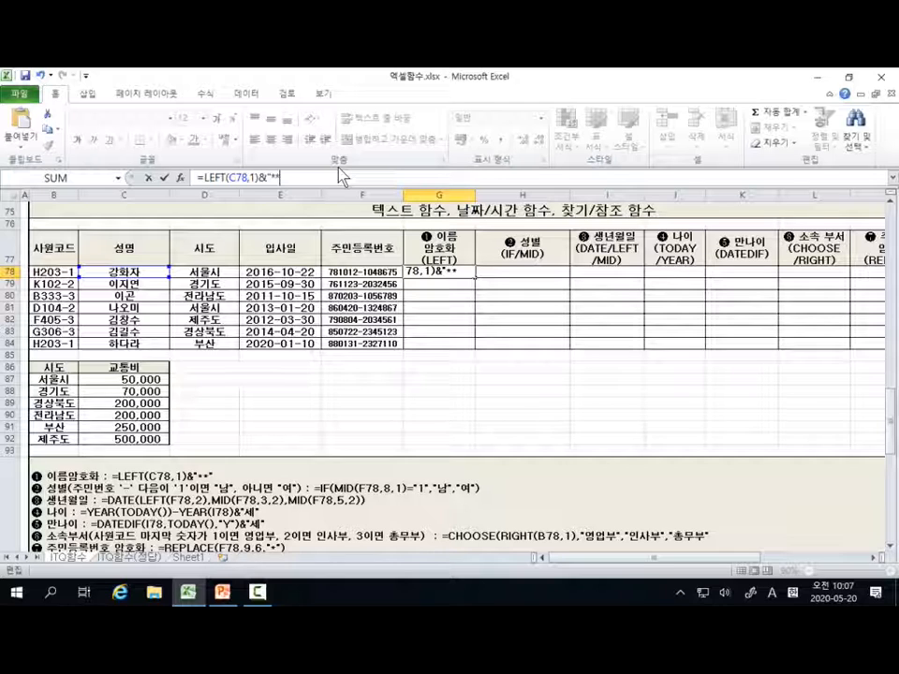
{"action": "type", "text": "\""}
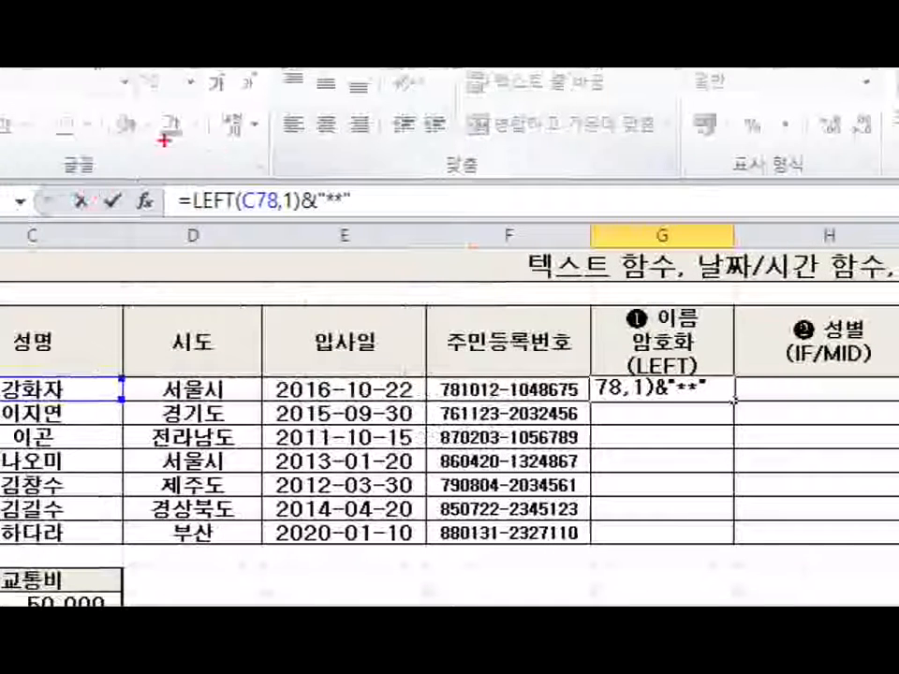
{"action": "mouse_move", "coordinate": [155, 166]}
{"action": "left_mouse_down"}
{"action": "mouse_move", "coordinate": [333, 243]}
{"action": "mouse_move", "coordinate": [429, 228]}
{"action": "left_mouse_up"}
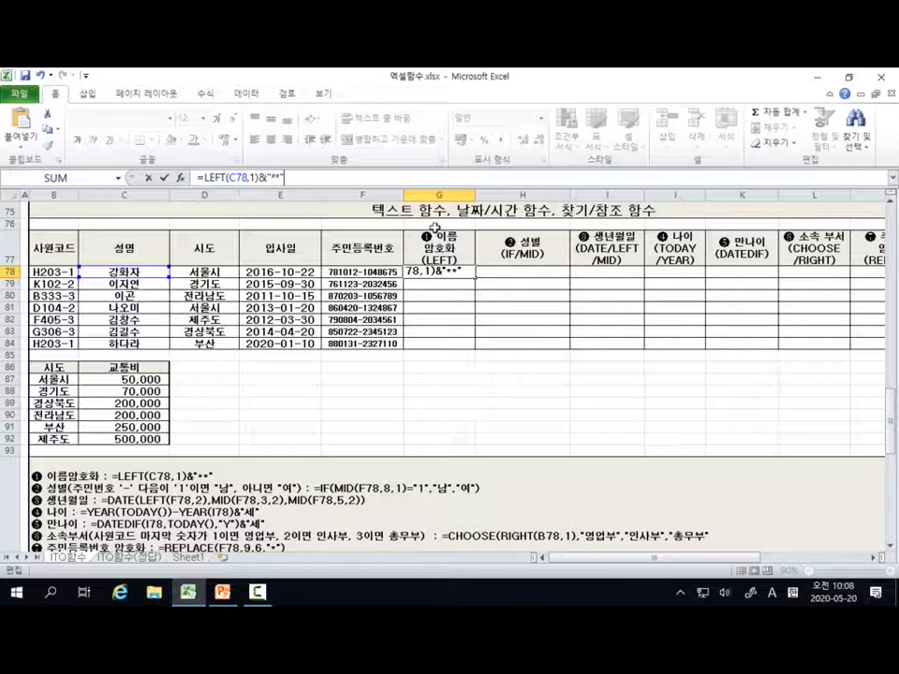
{"action": "key", "text": "Return"}
{"action": "left_click", "coordinate": [438, 271]}
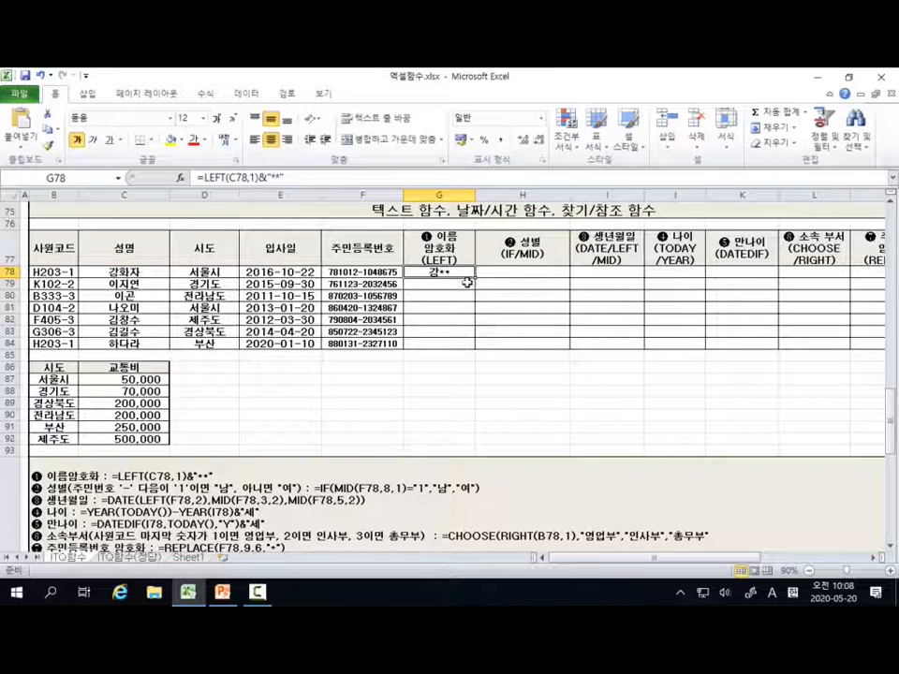
Step: Fill the name-masking formula from G78 down to G84 and select cell H78
{"action": "left_click_drag", "start_coordinate": [475, 278], "coordinate": [475, 355]}
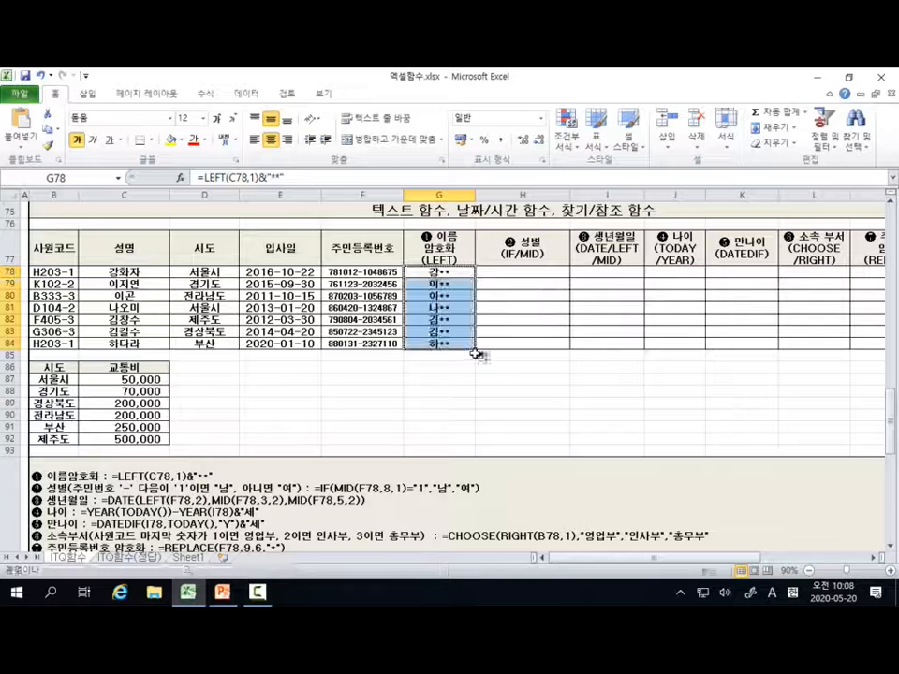
{"action": "left_click", "coordinate": [544, 270]}
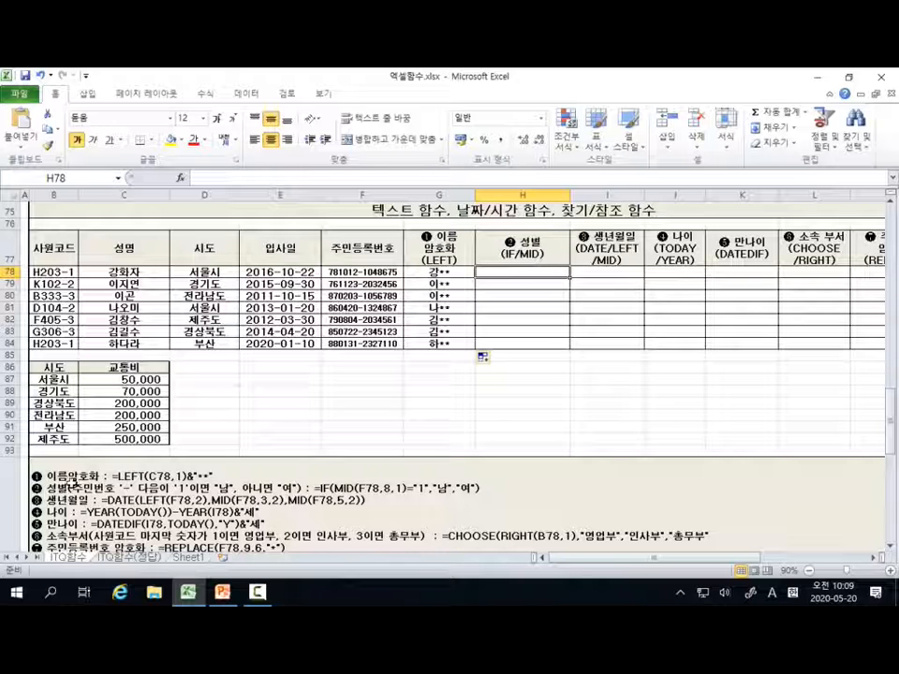
{"action": "key", "text": "ctrl+shift+d"}
{"action": "mouse_move", "coordinate": [44, 478]}
{"action": "left_mouse_down"}
{"action": "mouse_move", "coordinate": [96, 506]}
{"action": "mouse_move", "coordinate": [307, 512]}
{"action": "left_mouse_up"}
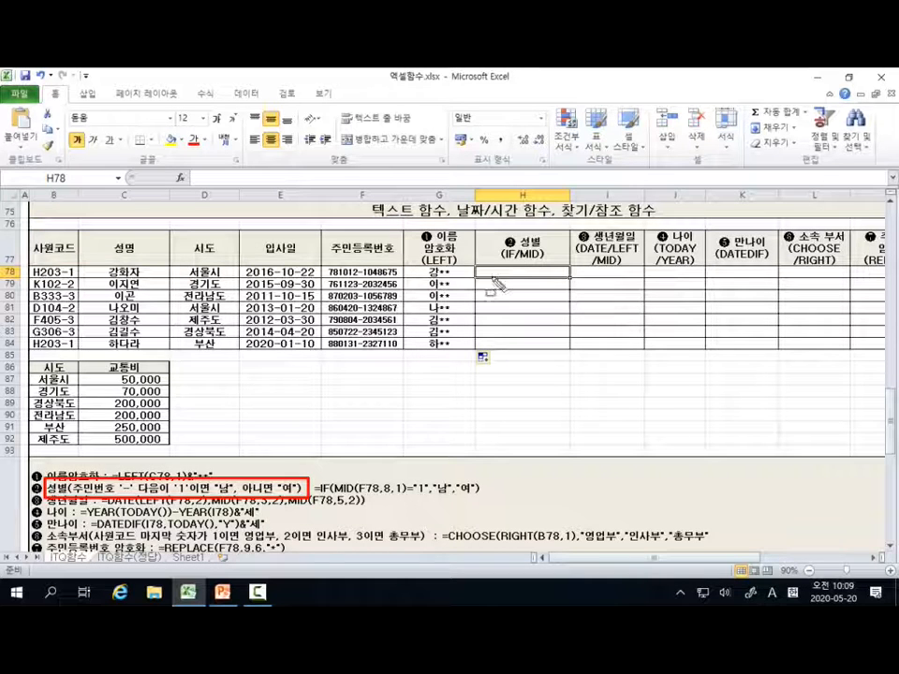
{"action": "left_click_drag", "start_coordinate": [471, 263], "coordinate": [571, 286]}
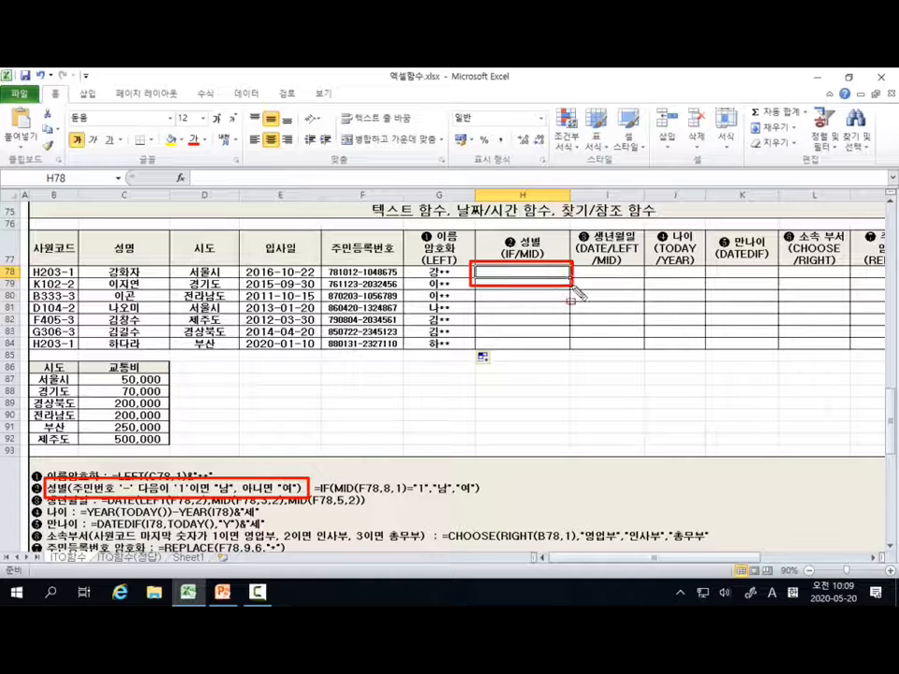
{"action": "key", "text": "Escape"}
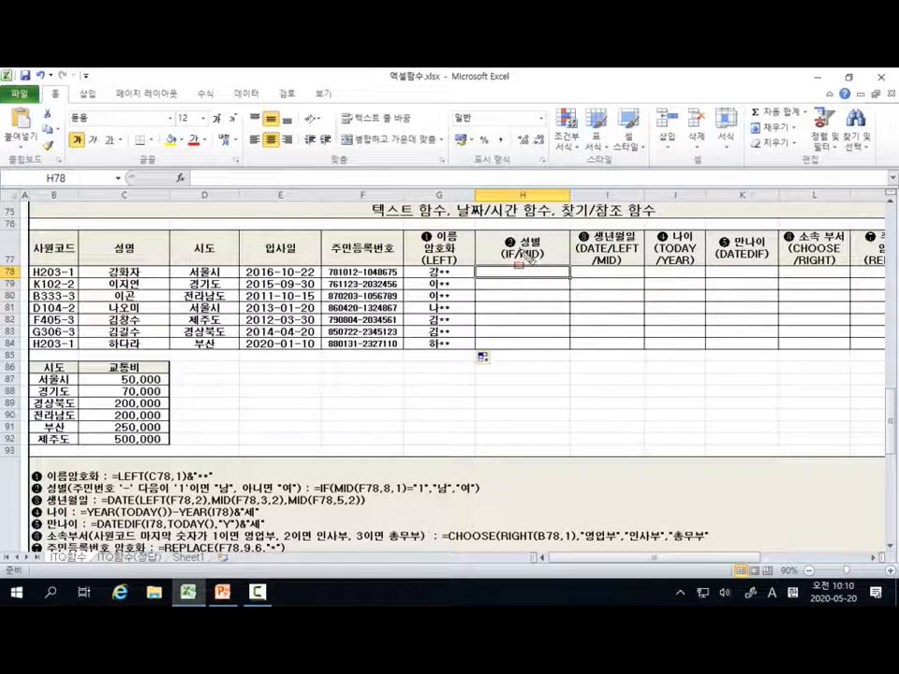
{"action": "left_click_drag", "start_coordinate": [521, 246], "coordinate": [542, 263]}
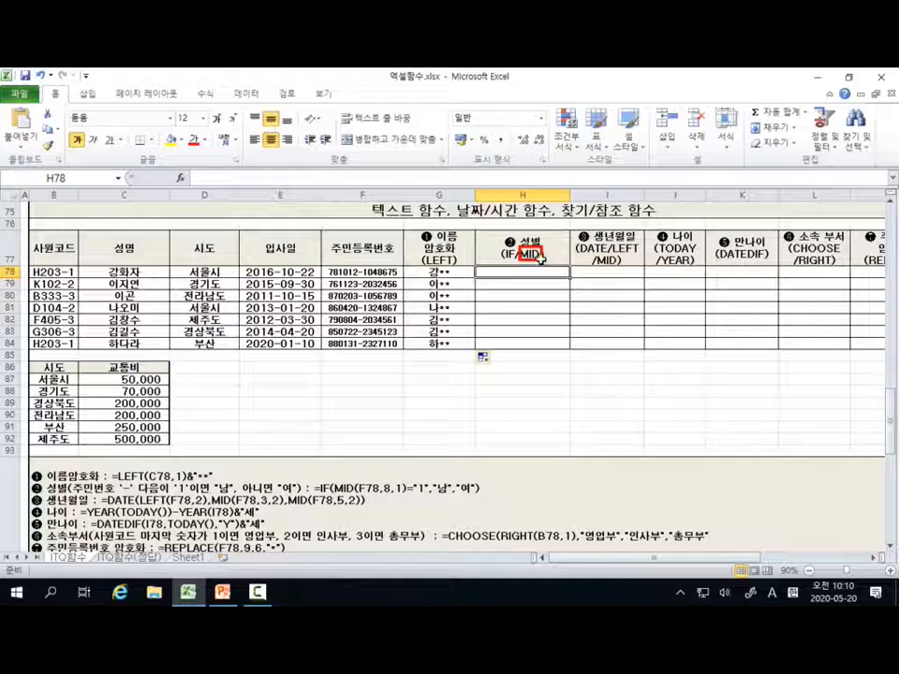
{"action": "key", "text": "Escape"}
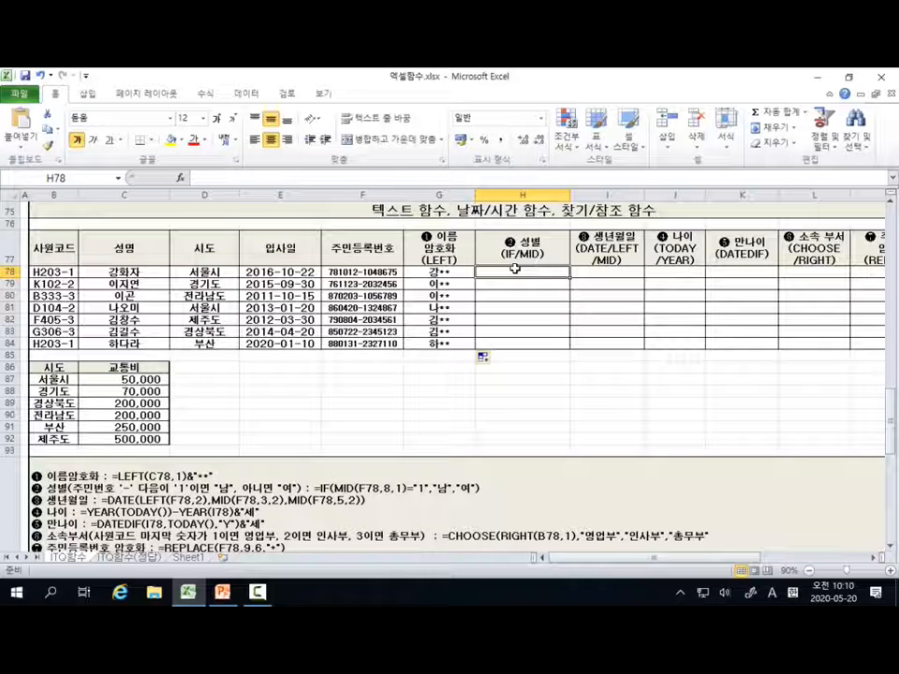
Step: Start an IF function in H78, open its function arguments, and move the dialog clear of the table data
{"action": "type", "text": "="}
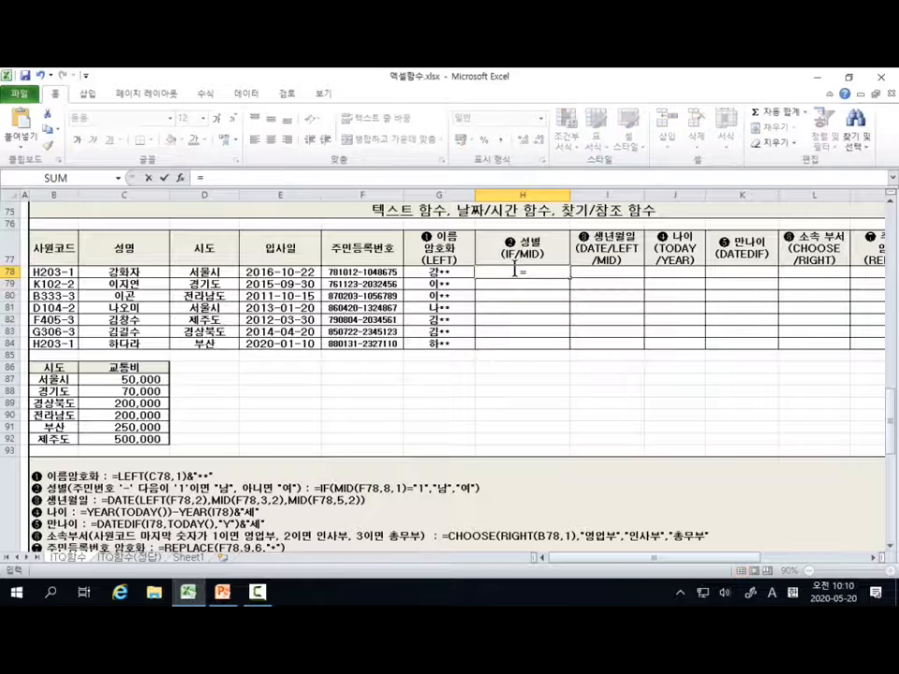
{"action": "type", "text": "i"}
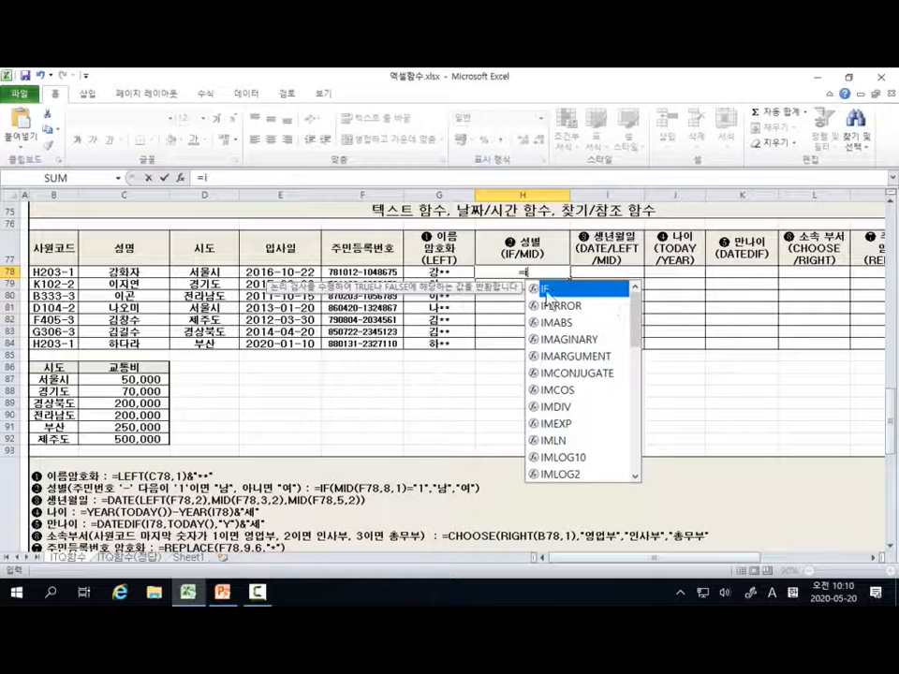
{"action": "double_click", "coordinate": [549, 293]}
{"action": "left_click", "coordinate": [181, 178]}
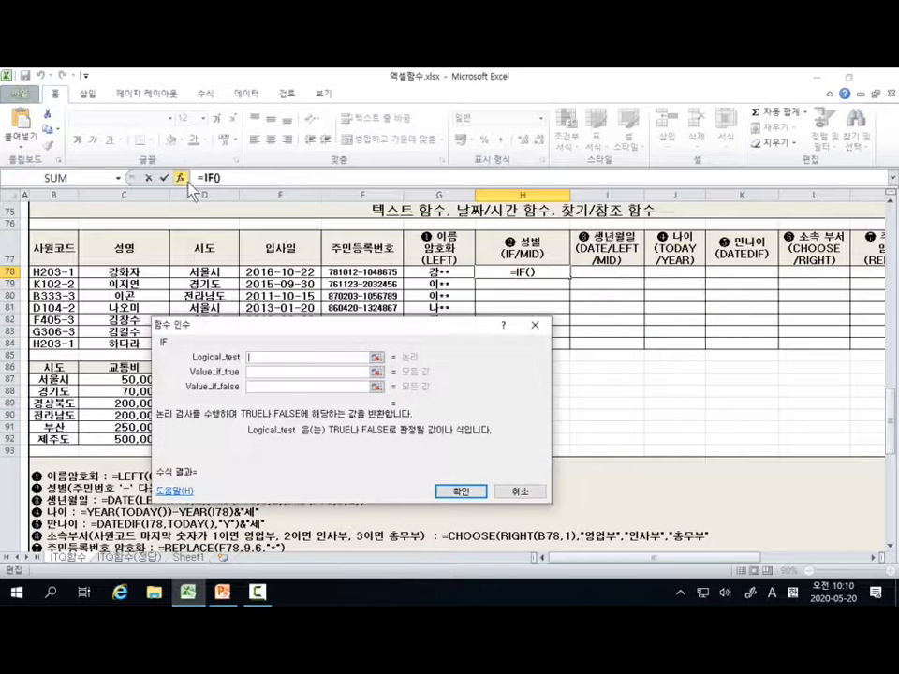
{"action": "left_click_drag", "start_coordinate": [373, 328], "coordinate": [664, 152]}
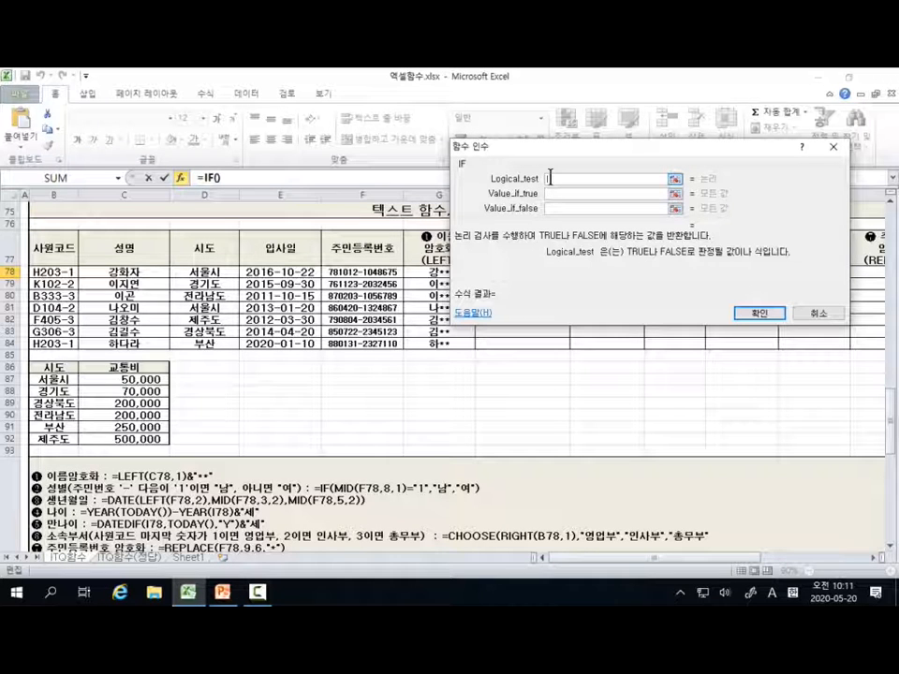
Step: Nest a MID function in the logical test of H78's IF formula and open the MID function's arguments
{"action": "type", "text": "mid"}
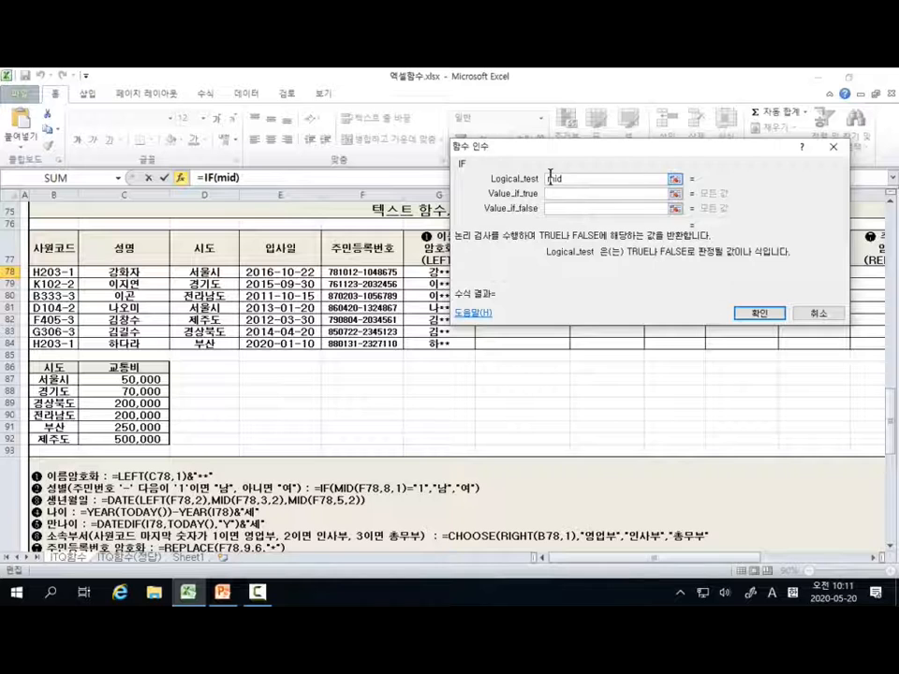
{"action": "type", "text": "("}
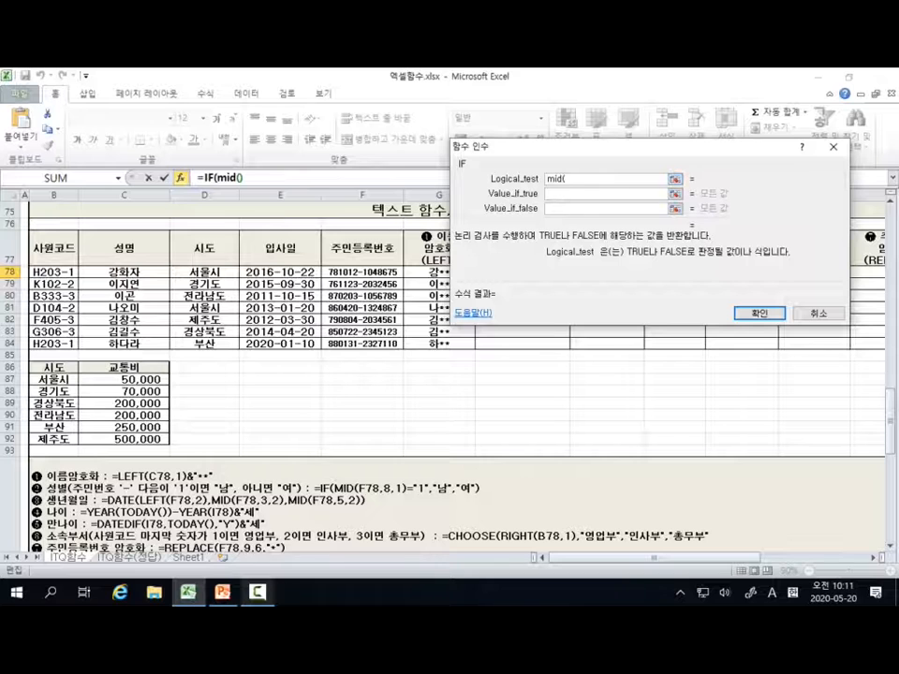
{"action": "left_click", "coordinate": [227, 178]}
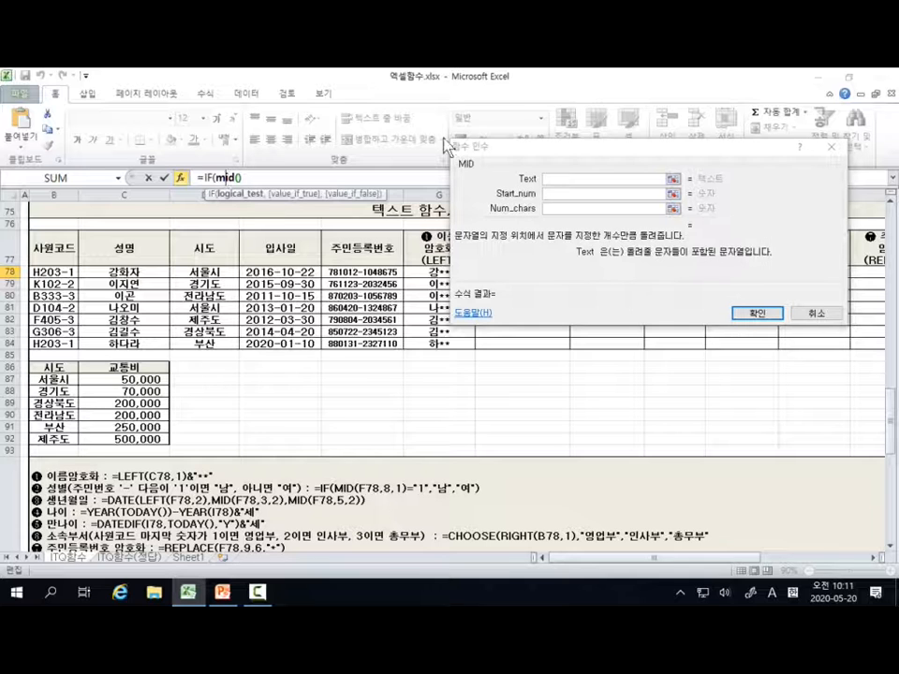
{"action": "left_click", "coordinate": [475, 168]}
{"action": "left_click", "coordinate": [550, 177]}
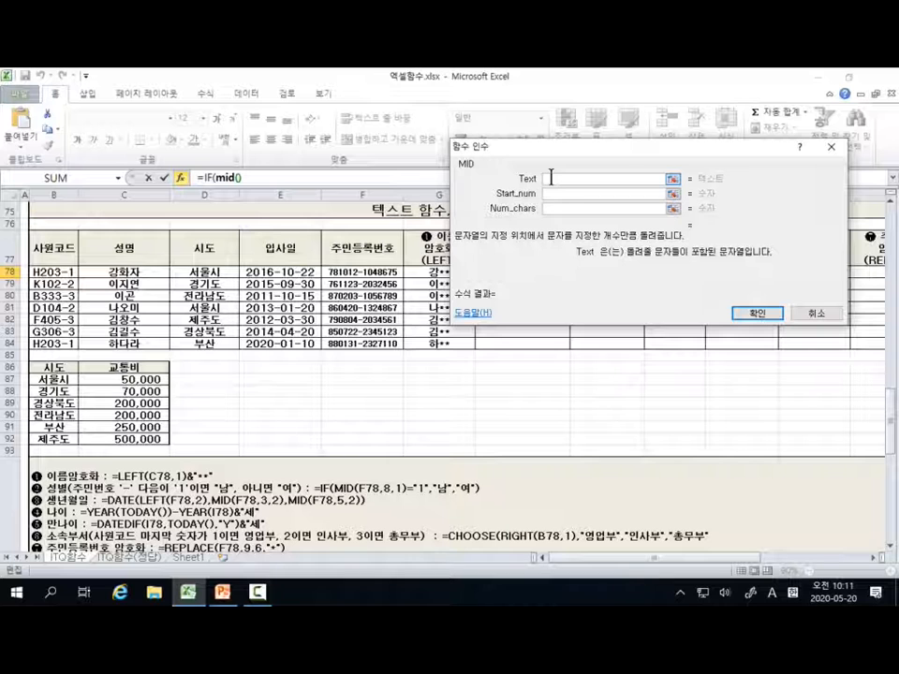
{"action": "left_click", "coordinate": [551, 177]}
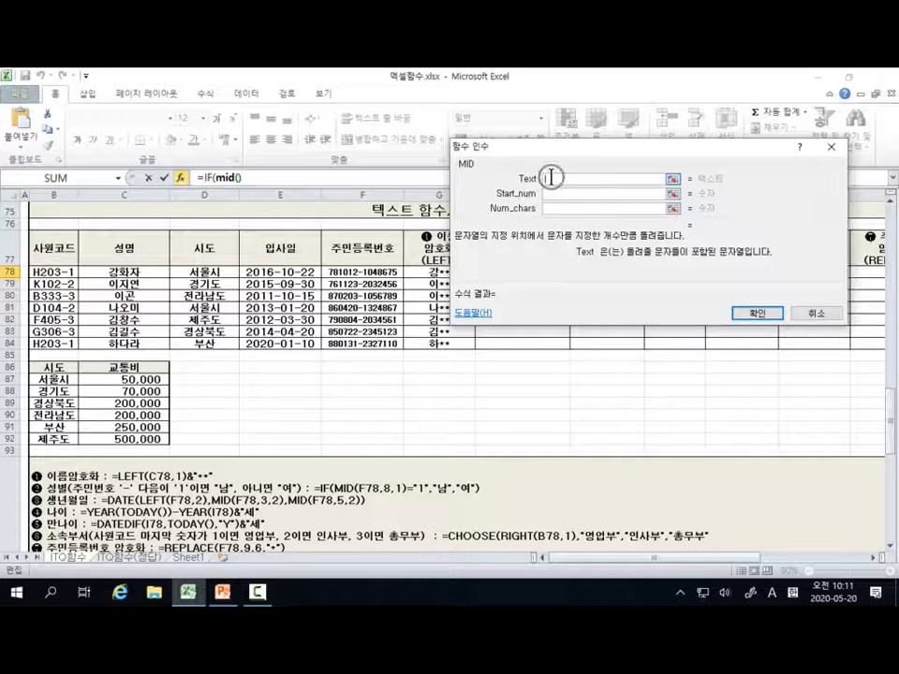
{"action": "left_click", "coordinate": [551, 178]}
{"action": "left_click", "coordinate": [551, 177]}
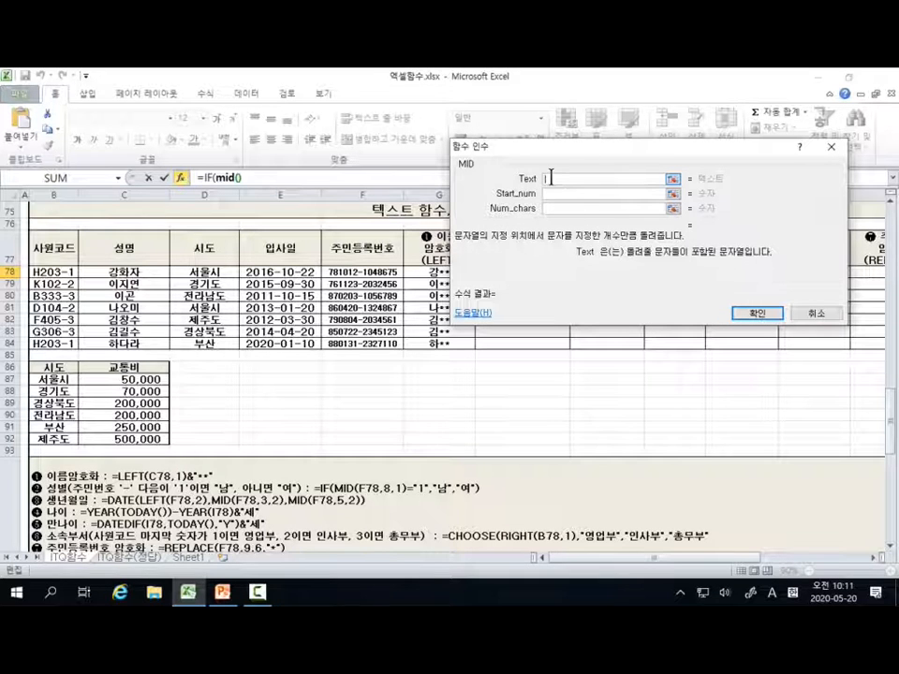
{"action": "left_click", "coordinate": [551, 177]}
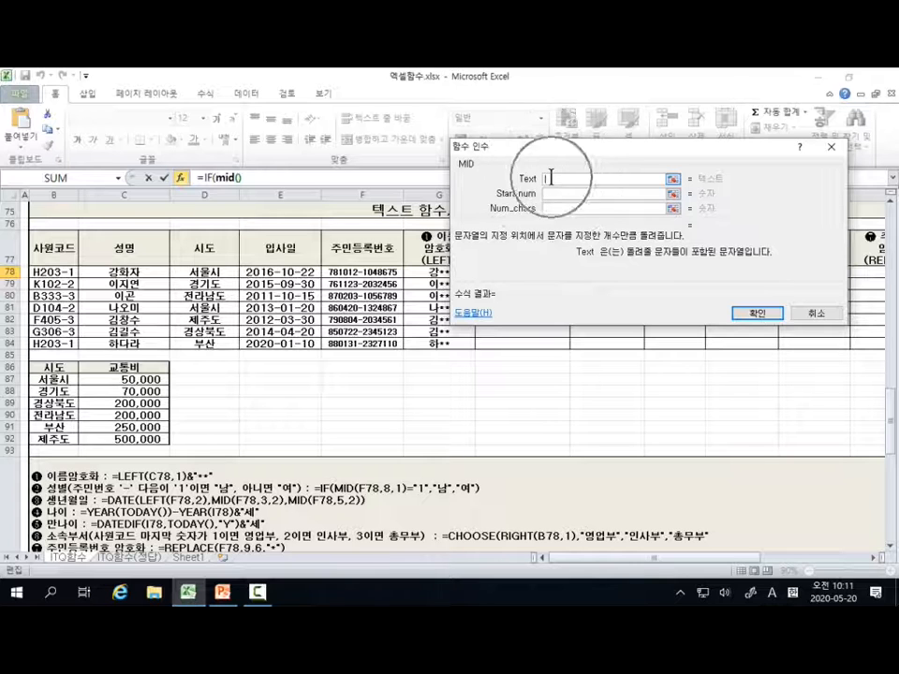
{"action": "left_click", "coordinate": [551, 177]}
{"action": "left_click", "coordinate": [551, 177]}
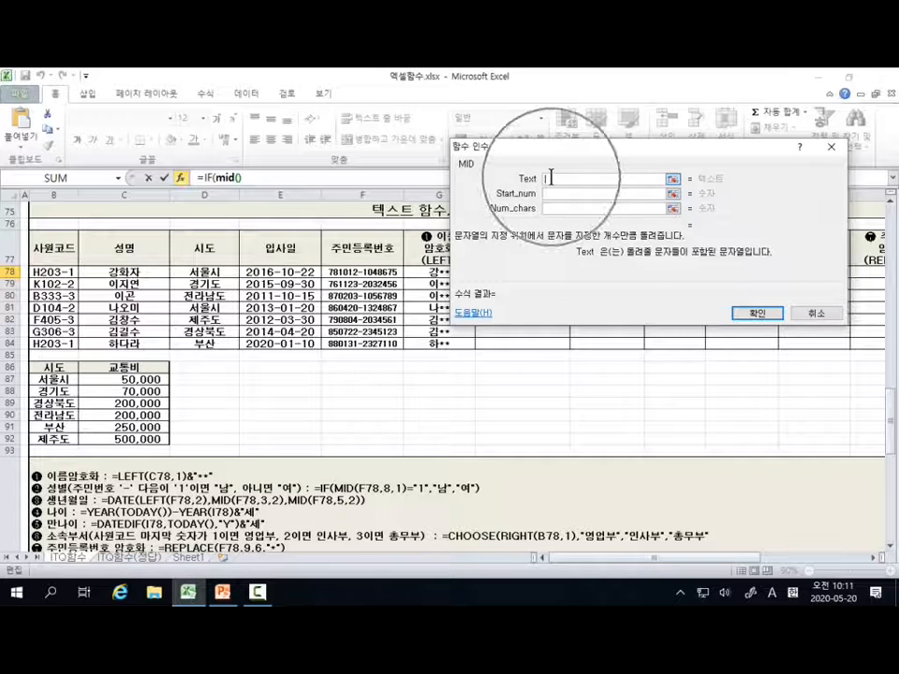
{"action": "left_click", "coordinate": [551, 177]}
{"action": "key", "text": "ctrl"}
{"action": "key", "text": "ctrl"}
{"action": "key", "text": "ctrl"}
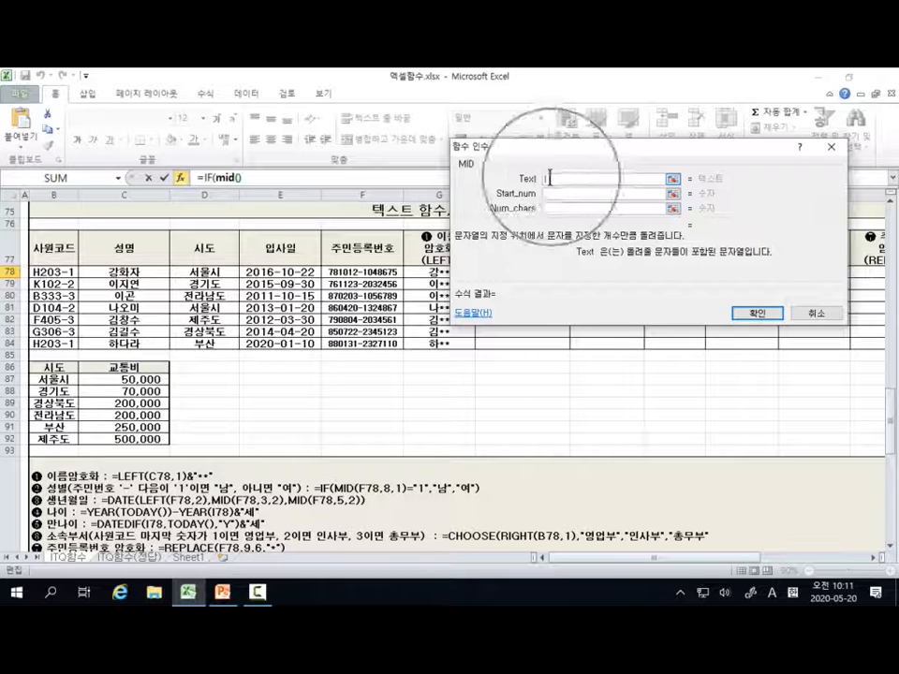
Step: Set the MID arguments to text F78, start position 8 and 1 character
{"action": "left_click", "coordinate": [356, 269]}
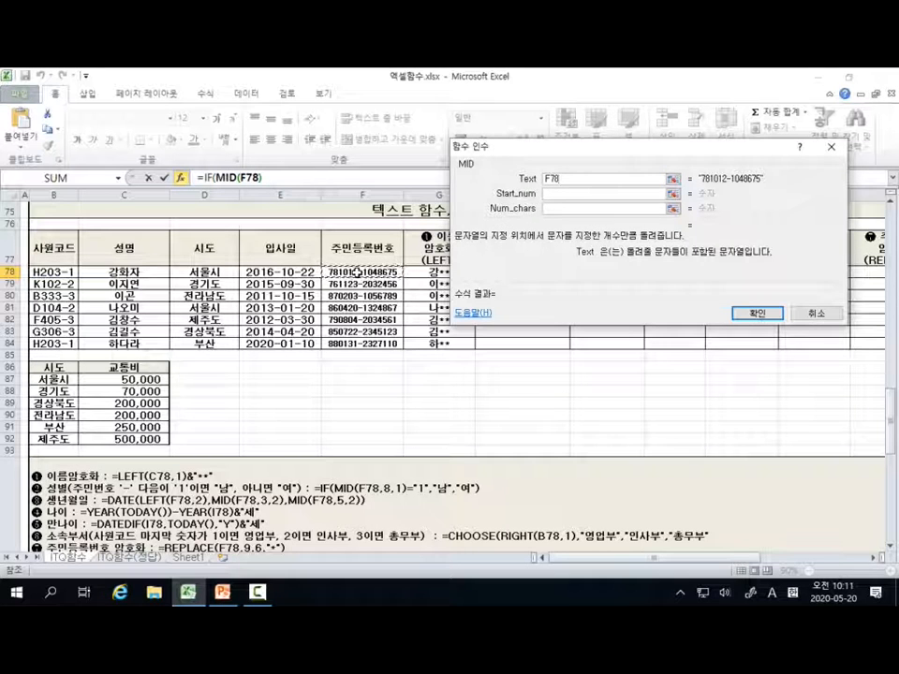
{"action": "left_click", "coordinate": [547, 196]}
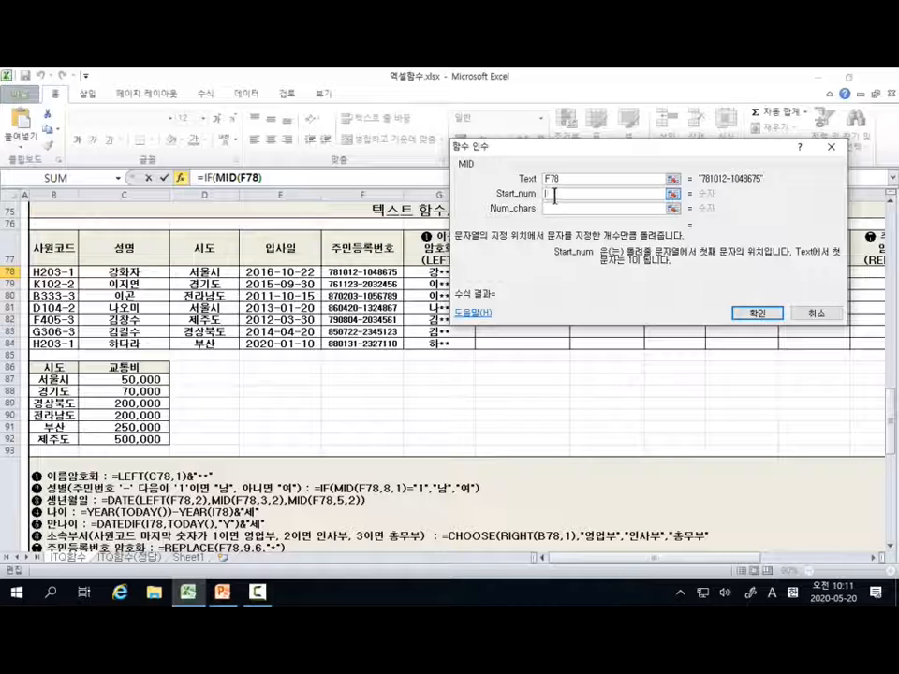
{"action": "type", "text": "8"}
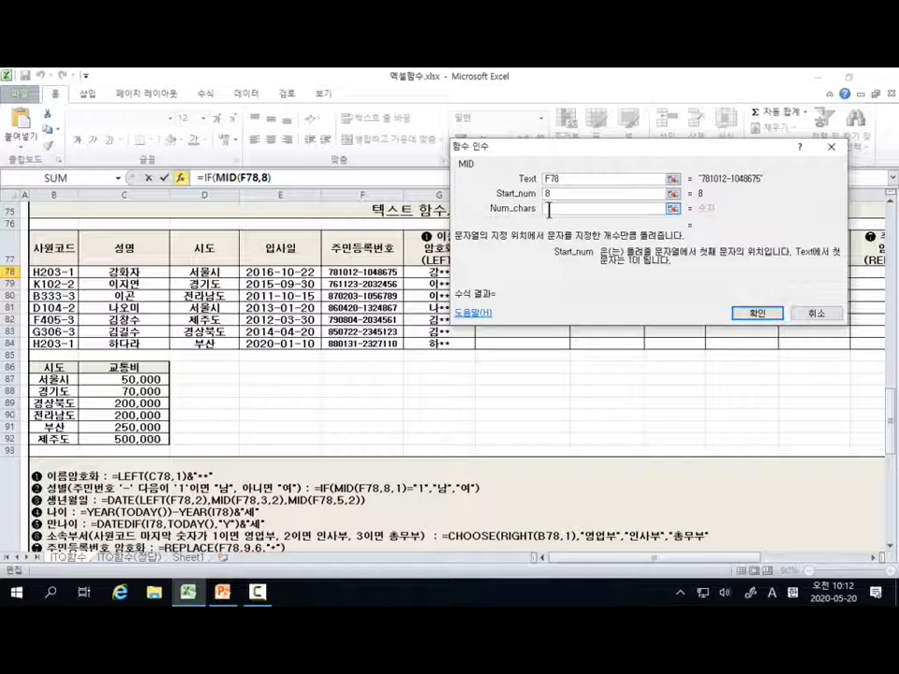
{"action": "left_click", "coordinate": [550, 209]}
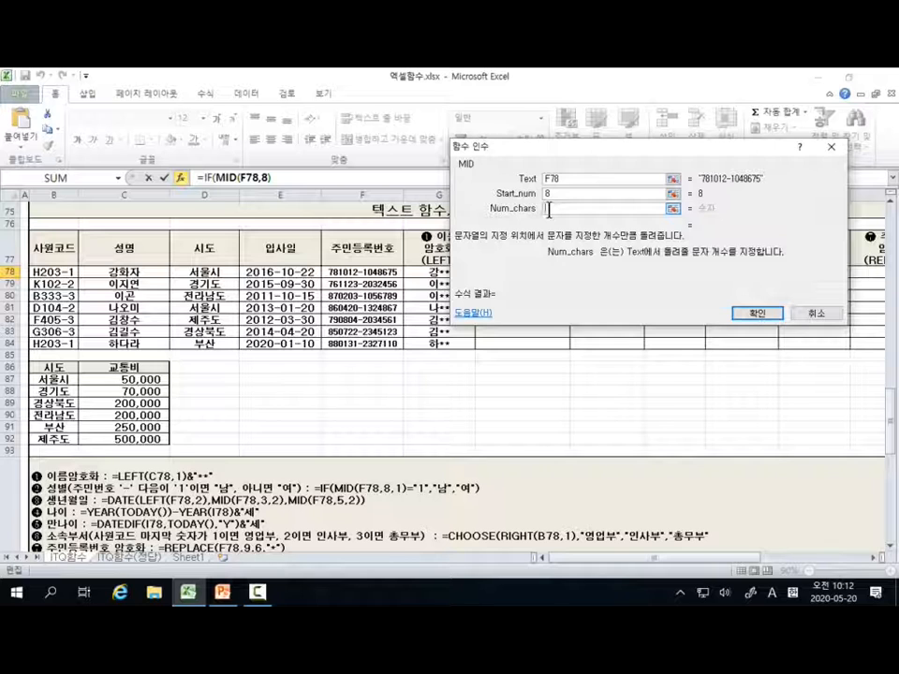
{"action": "type", "text": "1"}
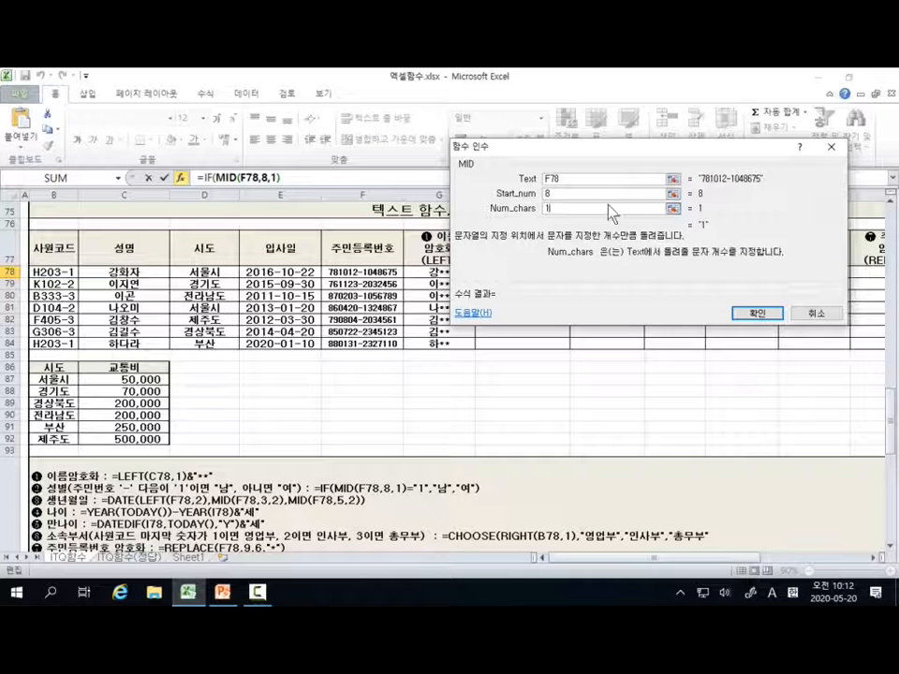
{"action": "mouse_move", "coordinate": [531, 159]}
{"action": "left_mouse_down"}
{"action": "mouse_move", "coordinate": [546, 201]}
{"action": "mouse_move", "coordinate": [573, 210]}
{"action": "mouse_move", "coordinate": [573, 223]}
{"action": "left_mouse_up"}
{"action": "key", "text": "Escape"}
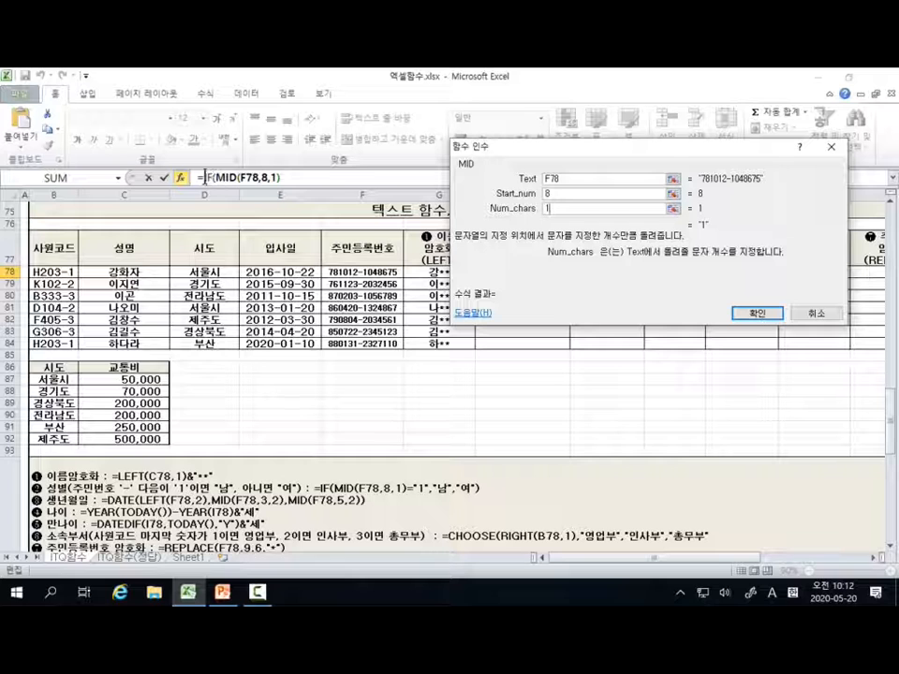
Step: Return to the IF function's arguments and complete its logical test as MID(F78,8,1)="1"
{"action": "left_click", "coordinate": [210, 178]}
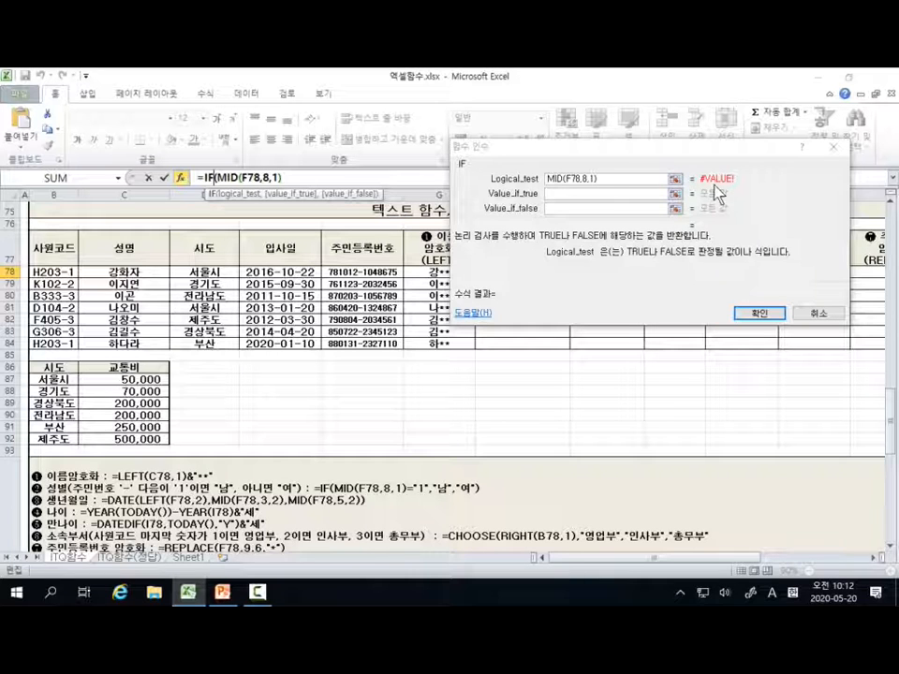
{"action": "left_click", "coordinate": [600, 179]}
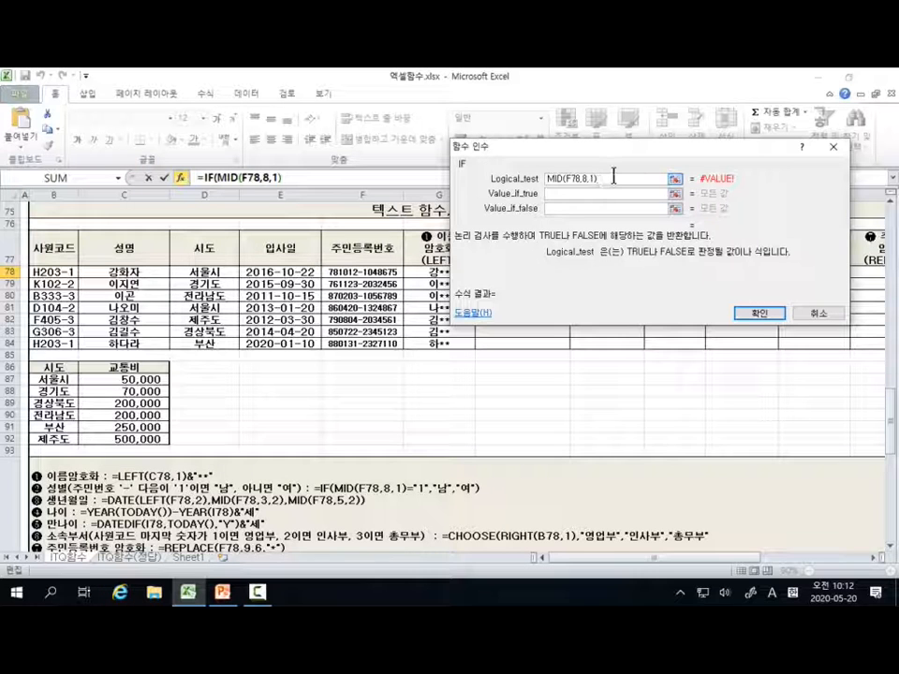
{"action": "type", "text": "=1"}
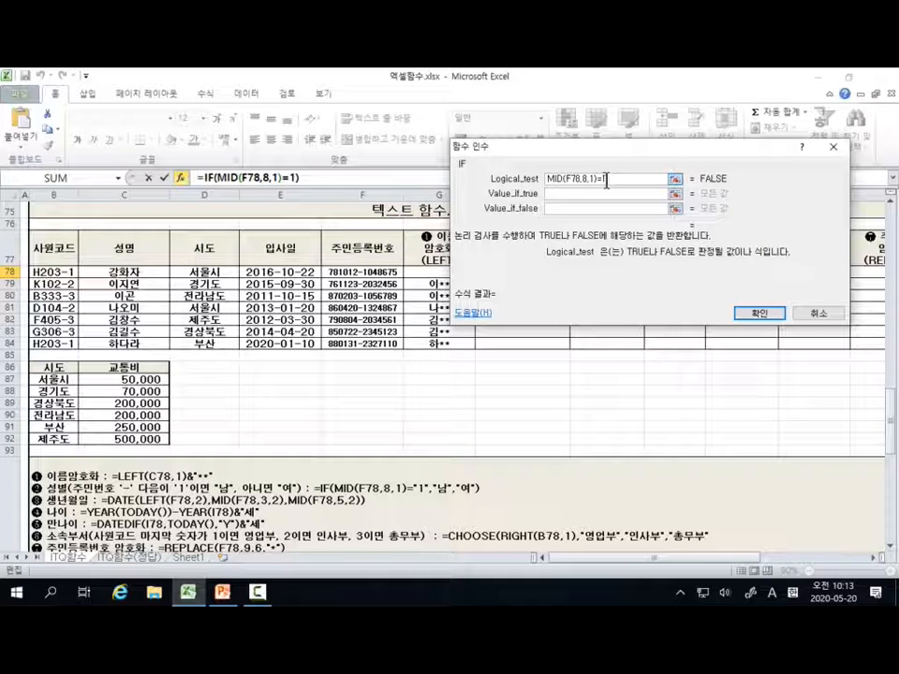
{"action": "type", "text": "\""}
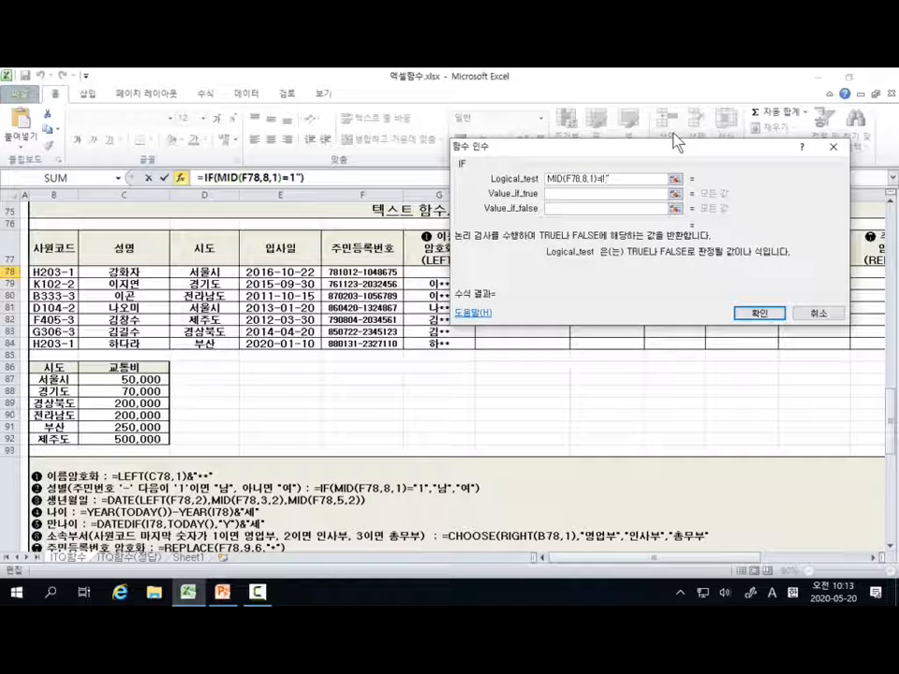
{"action": "key", "text": "Left"}
{"action": "key", "text": "Left"}
{"action": "type", "text": "\""}
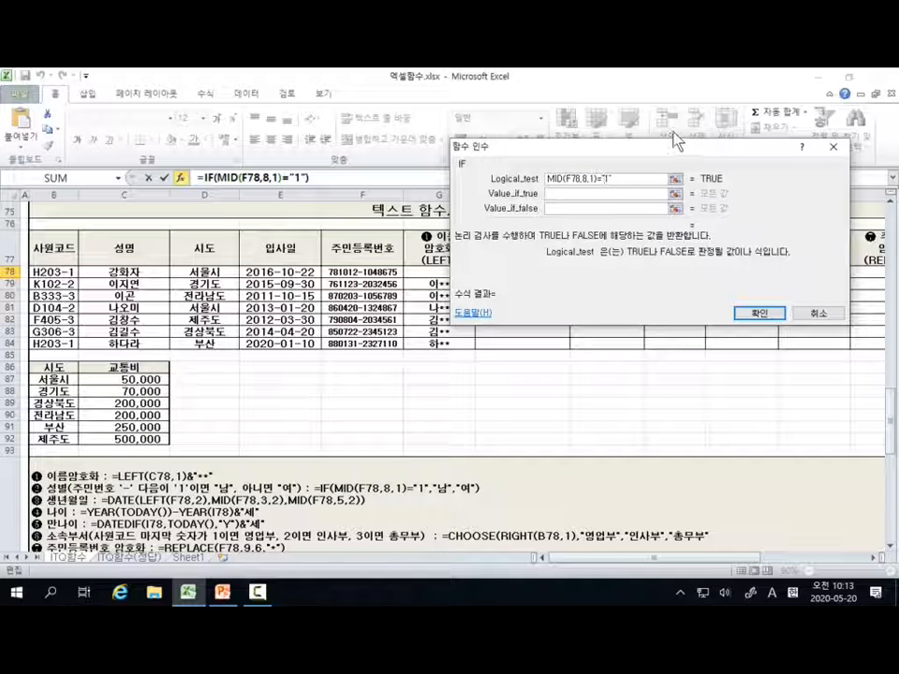
{"action": "left_click", "coordinate": [615, 182]}
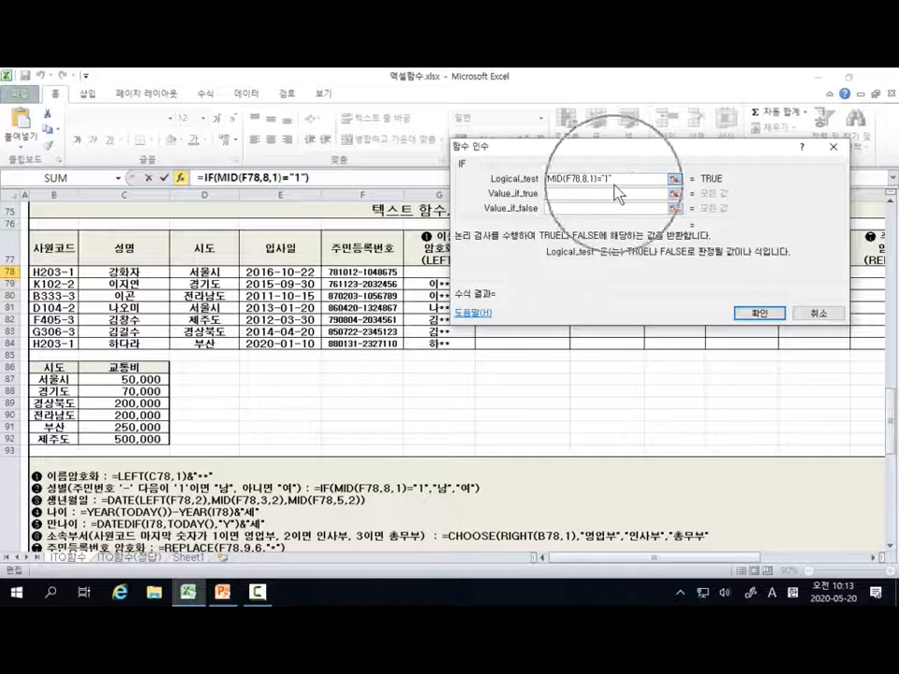
{"action": "left_click", "coordinate": [618, 192]}
{"action": "key", "text": "ctrl"}
{"action": "key", "text": "ctrl"}
{"action": "key", "text": "ctrl"}
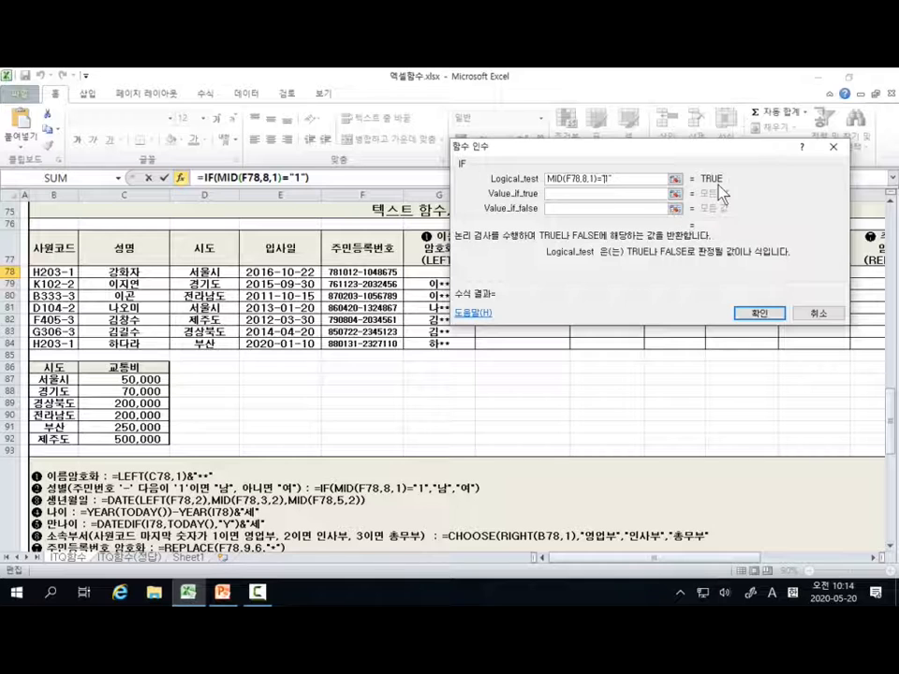
{"action": "key", "text": "ctrl+shift+d"}
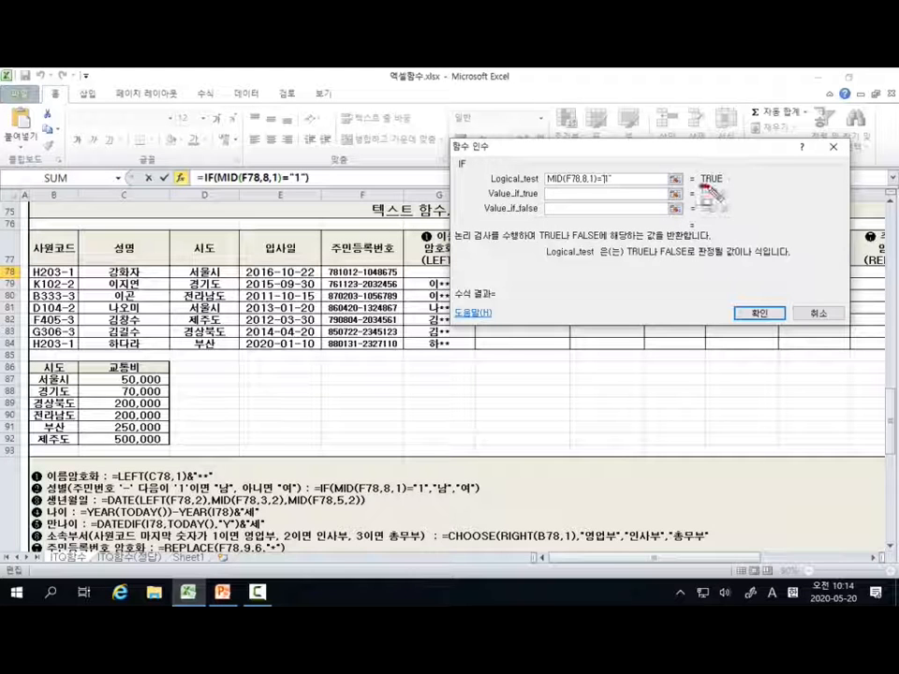
{"action": "left_click_drag", "start_coordinate": [701, 187], "coordinate": [721, 186]}
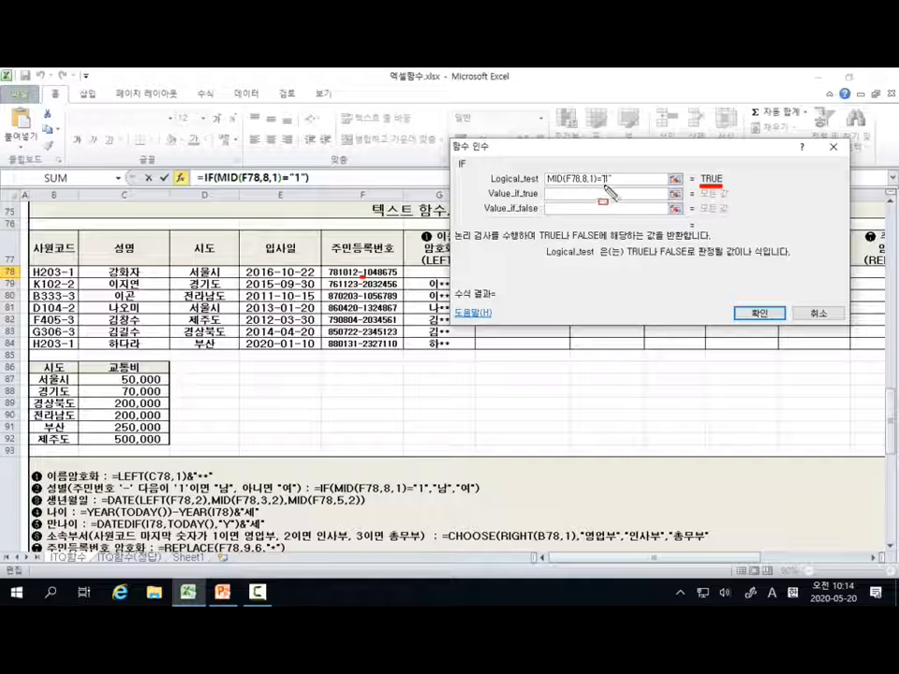
{"action": "left_click_drag", "start_coordinate": [605, 186], "coordinate": [616, 186]}
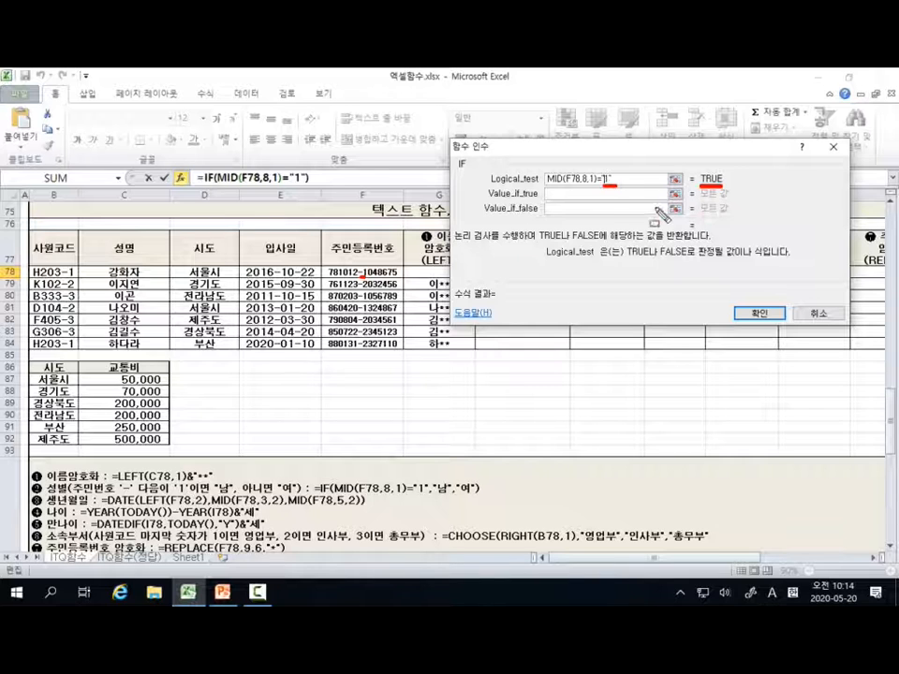
{"action": "key", "text": "Escape"}
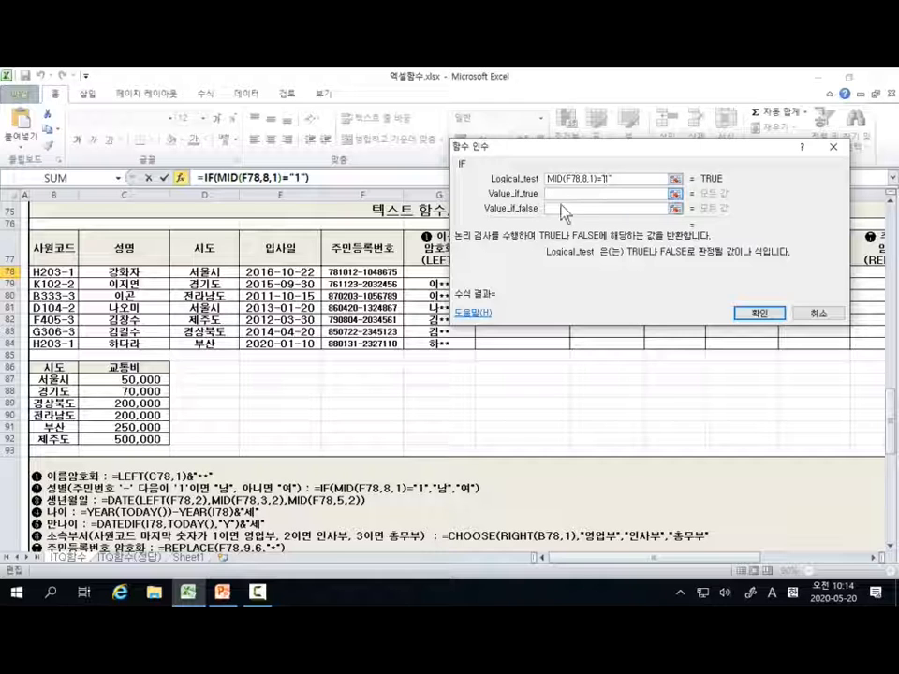
Step: Enter 남 as the IF function's value when the test is true
{"action": "left_click", "coordinate": [604, 194]}
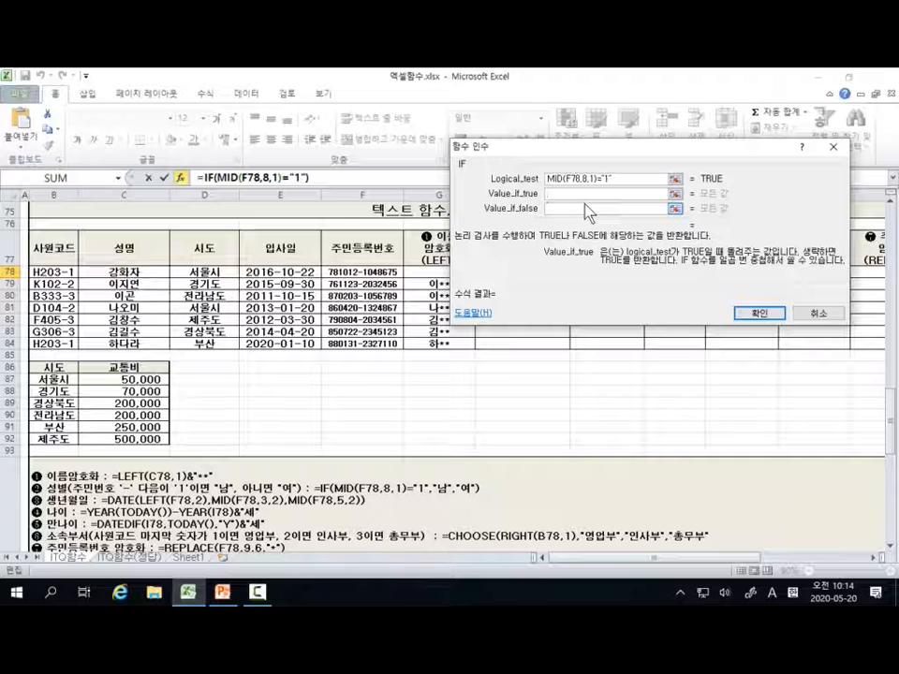
{"action": "type", "text": "sk"}
{"action": "key", "text": "BackSpace"}
{"action": "key", "text": "BackSpace"}
{"action": "key", "text": "Hangul"}
{"action": "type", "text": "ㄴ"}
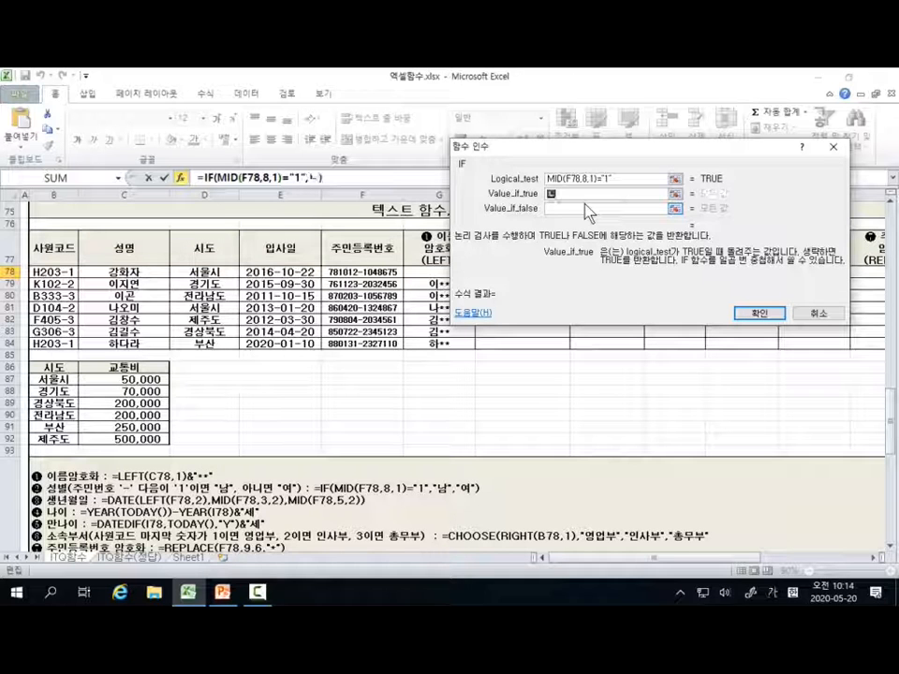
{"action": "type", "text": "ㅏㅁ"}
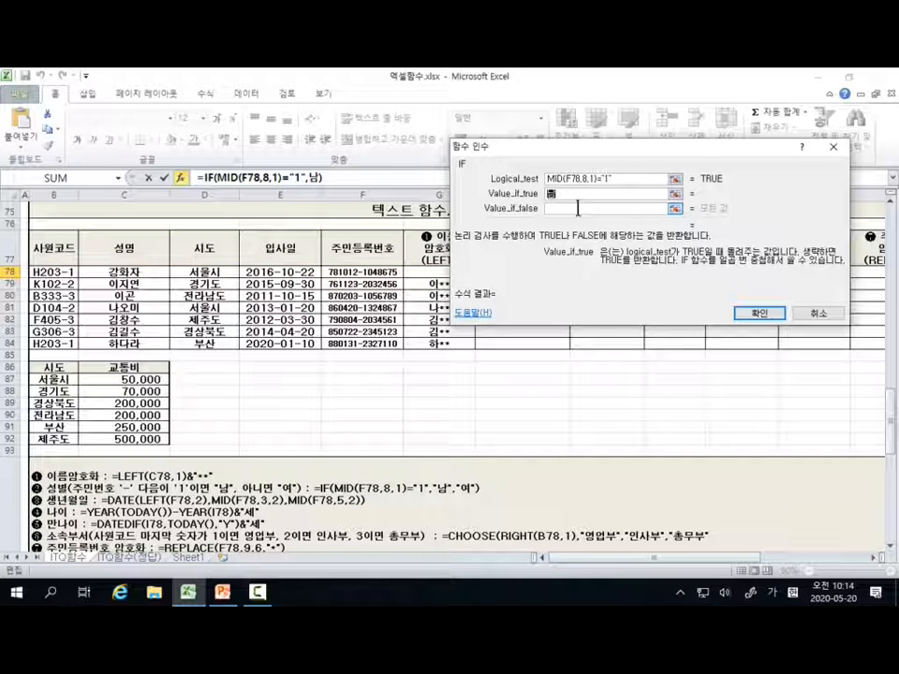
Step: Enter 여 as the IF function's value when false, and fill the finished gender formula from H78 down to H84
{"action": "left_click", "coordinate": [578, 208]}
{"action": "type", "text": "ㅇㅕ"}
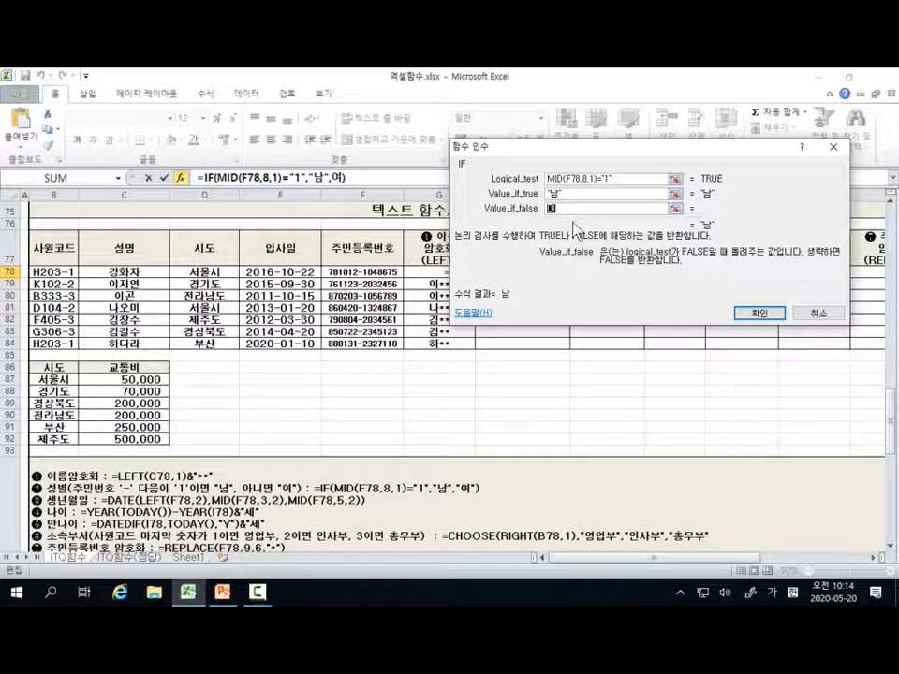
{"action": "left_click", "coordinate": [758, 314]}
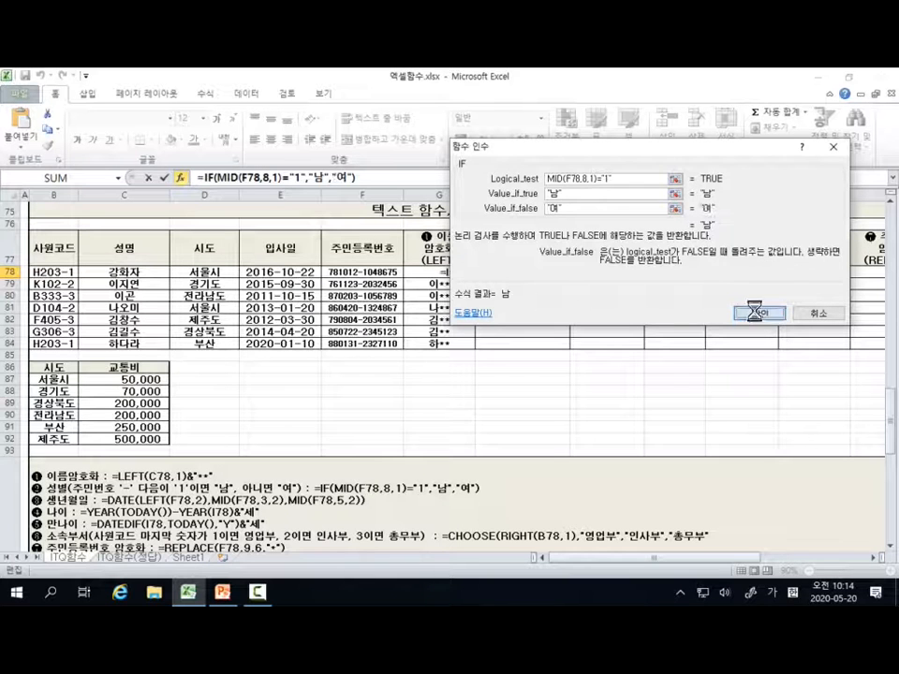
{"action": "left_click", "coordinate": [756, 315]}
{"action": "left_click_drag", "start_coordinate": [570, 279], "coordinate": [572, 345]}
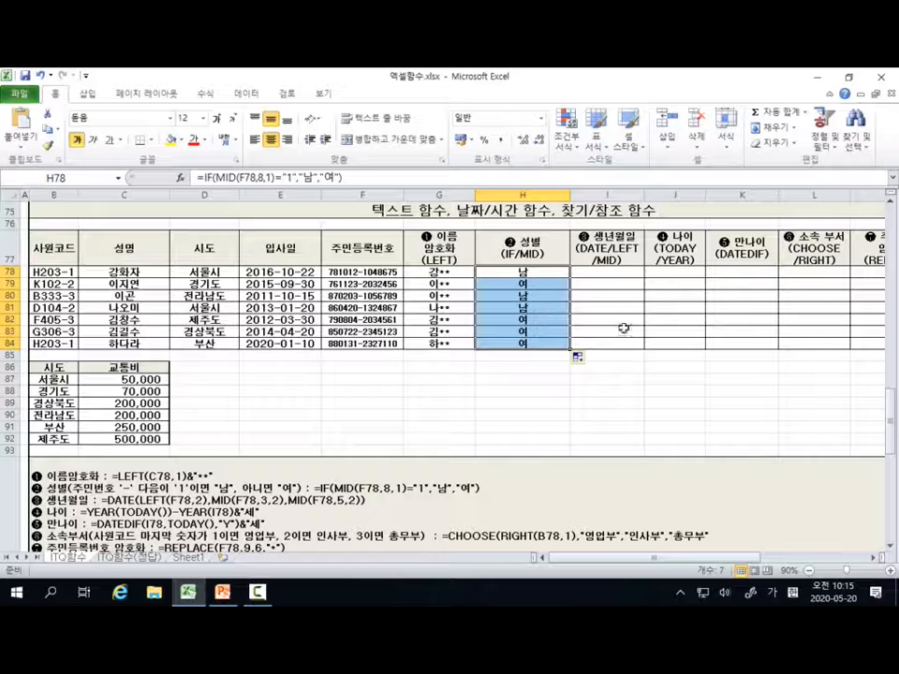
Step: Start a DATE formula in I78 and bring up its function arguments clear of the table
{"action": "left_click", "coordinate": [619, 274]}
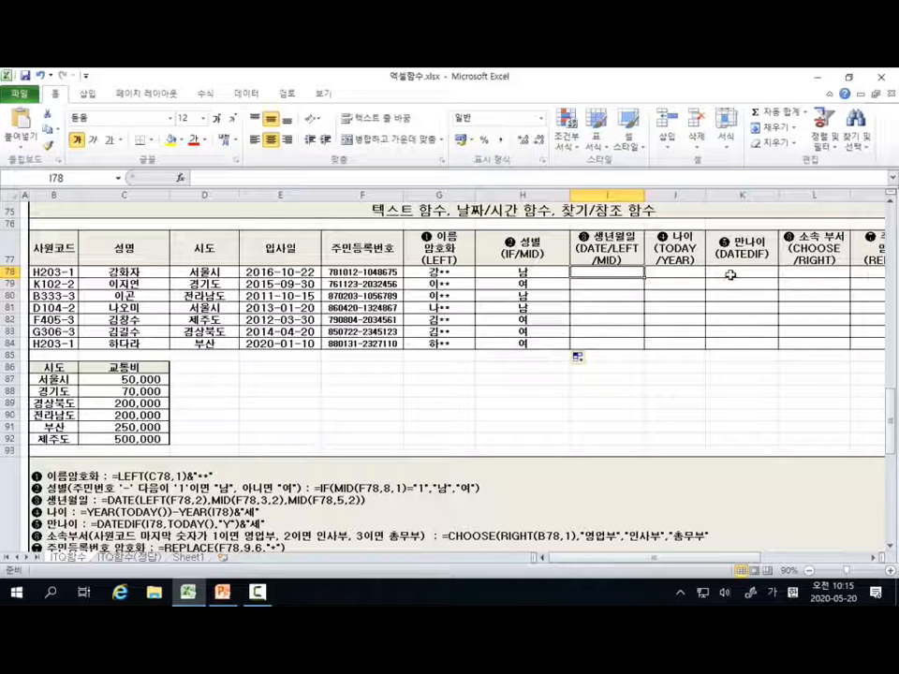
{"action": "type", "text": "="}
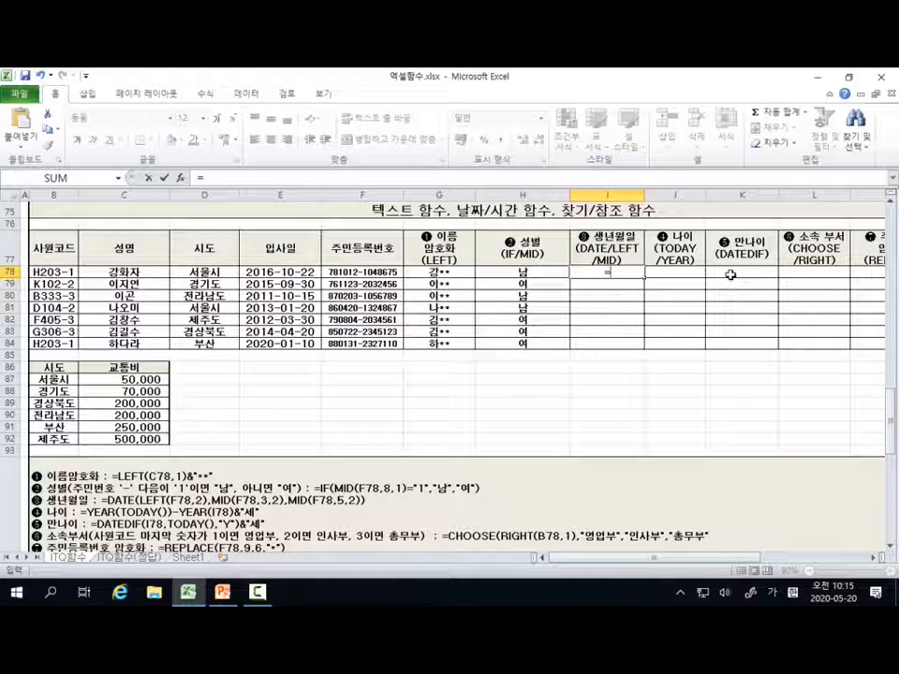
{"action": "type", "text": "d"}
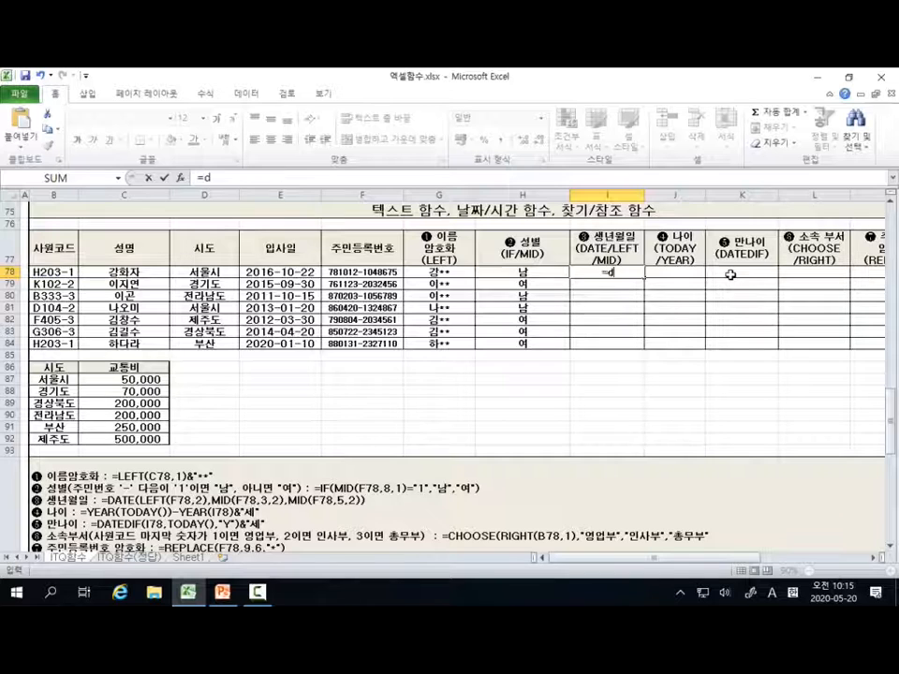
{"action": "type", "text": "ate("}
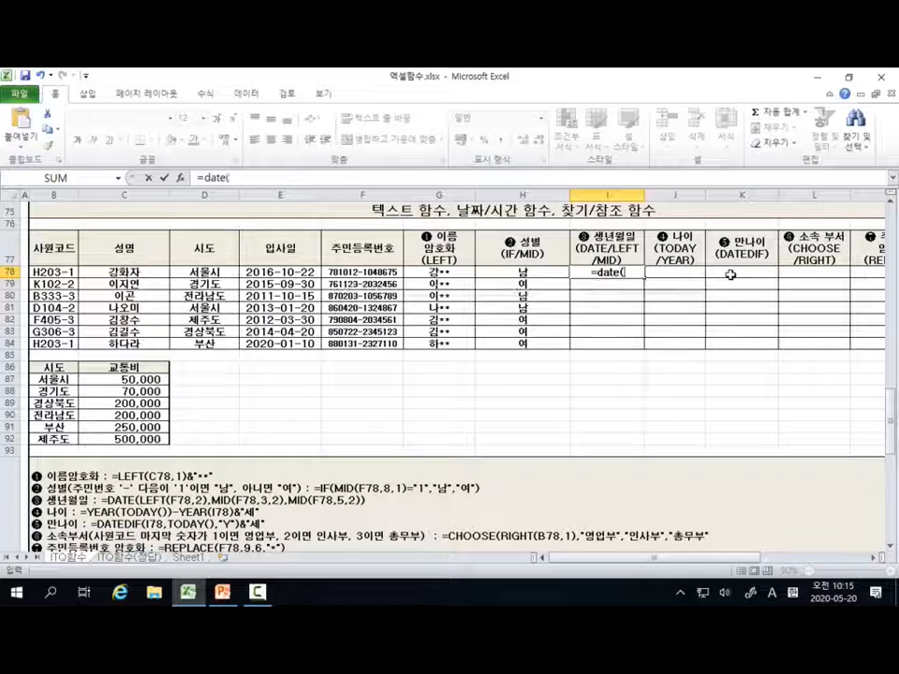
{"action": "left_click", "coordinate": [180, 177]}
{"action": "left_click_drag", "start_coordinate": [644, 159], "coordinate": [653, 103]}
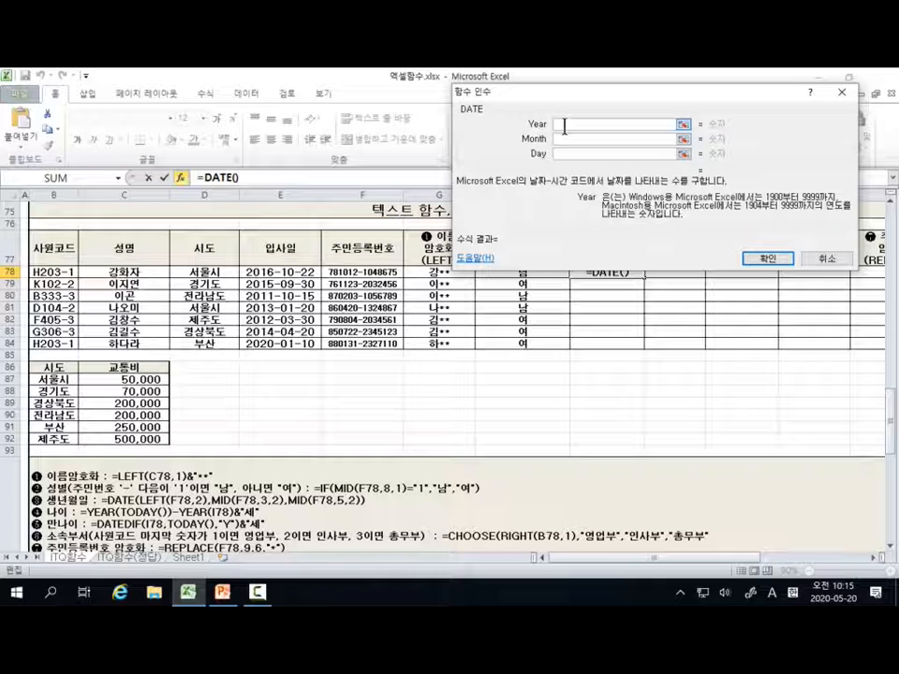
Step: Set the DATE arguments to year 2000, month 1 and day 1, and enter the formula in I78
{"action": "type", "text": "2000"}
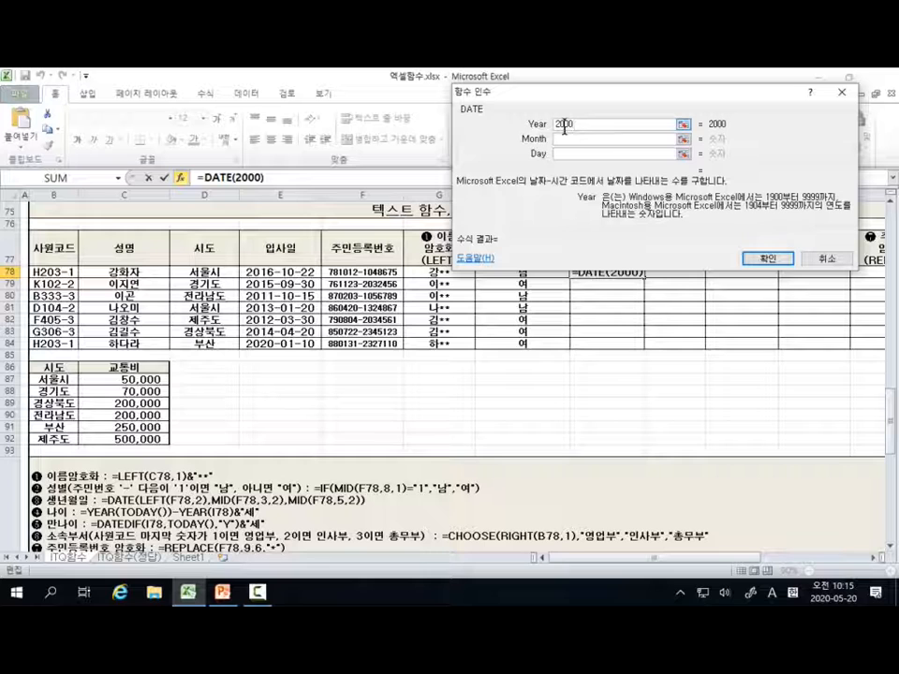
{"action": "left_click", "coordinate": [567, 137]}
{"action": "type", "text": "1"}
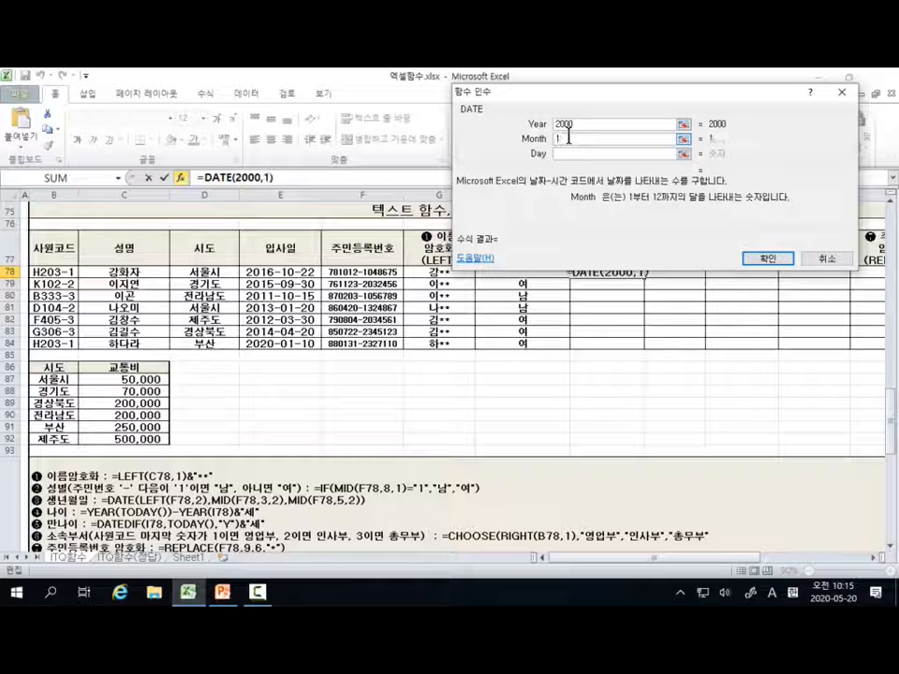
{"action": "left_click", "coordinate": [567, 154]}
{"action": "type", "text": "1"}
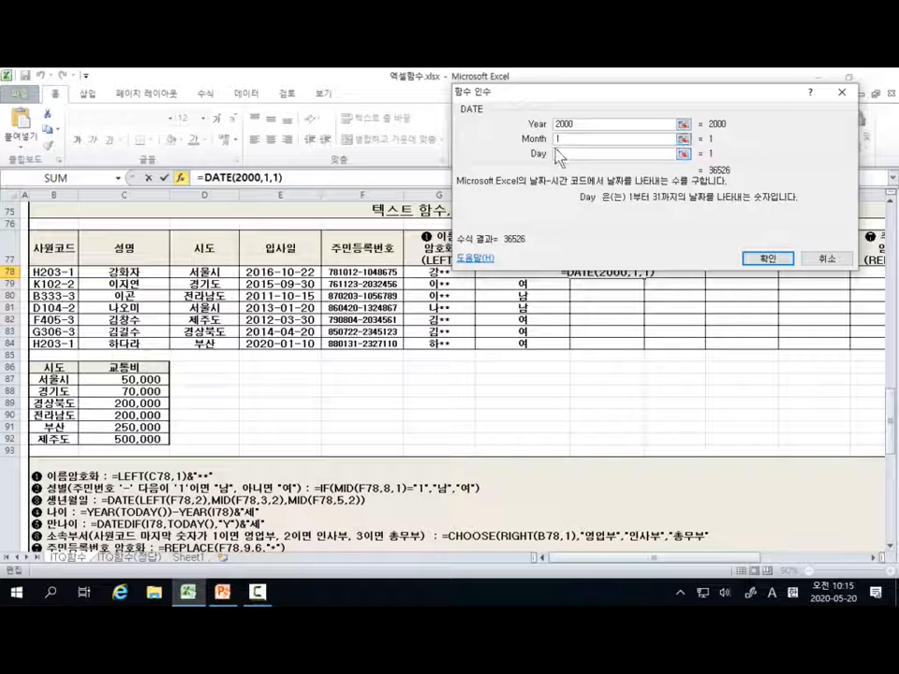
{"action": "left_click", "coordinate": [772, 258]}
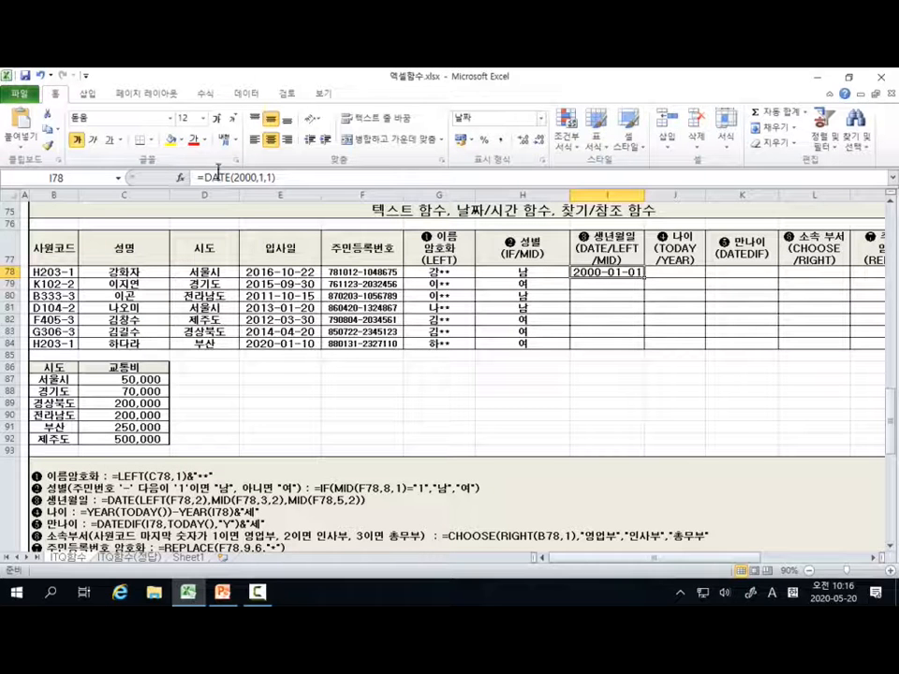
Step: Set the year argument of I78's DATE function to 50
{"action": "left_click", "coordinate": [180, 178]}
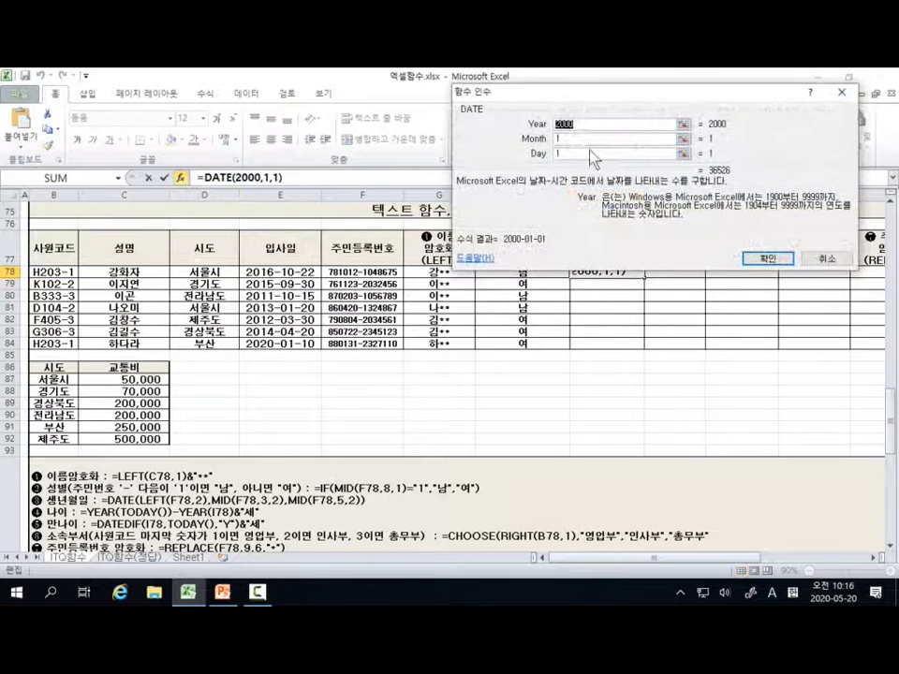
{"action": "double_click", "coordinate": [582, 122]}
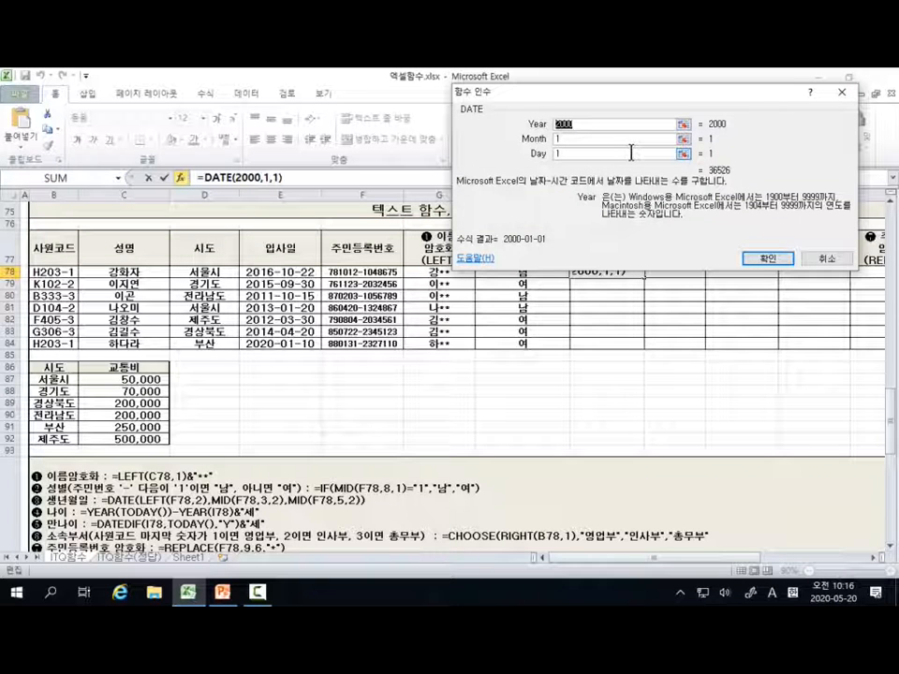
{"action": "type", "text": "50"}
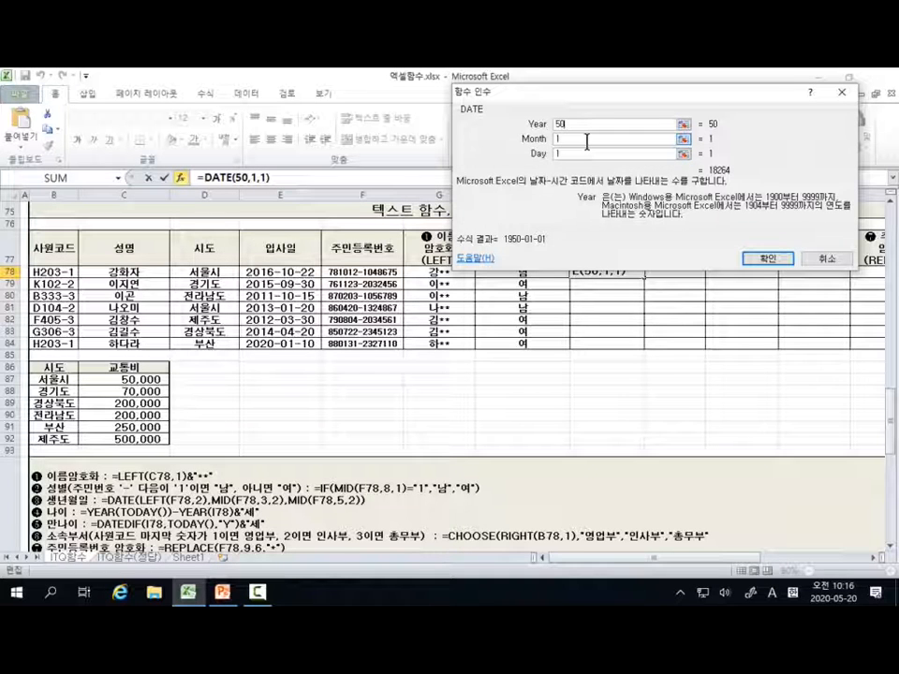
{"action": "key", "text": "Return"}
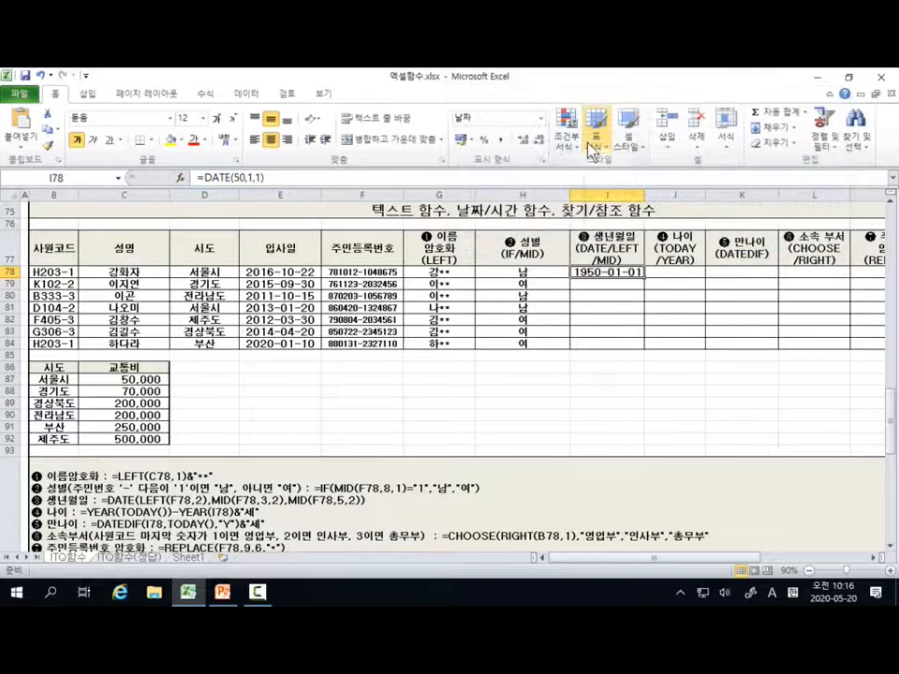
{"action": "key", "text": "ctrl"}
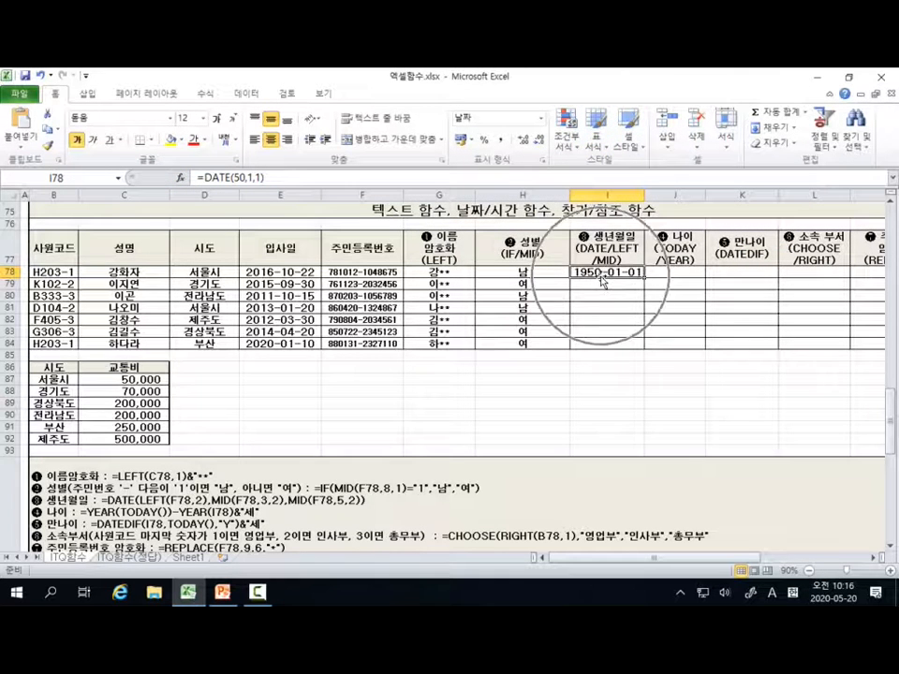
{"action": "key", "text": "ctrl"}
{"action": "key", "text": "ctrl"}
{"action": "key", "text": "ctrl"}
{"action": "key", "text": "ctrl"}
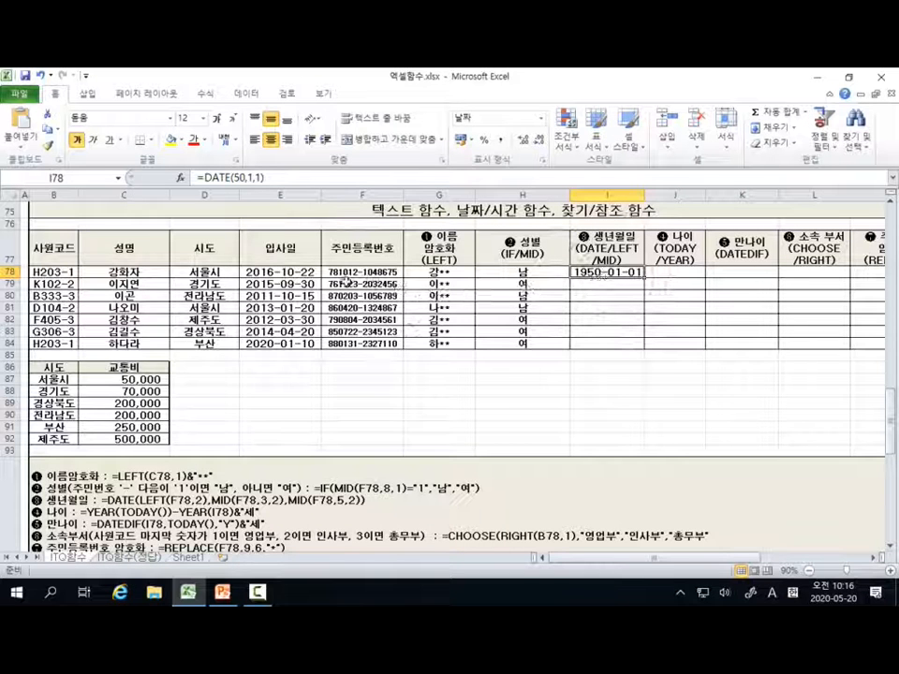
{"action": "key", "text": "ctrl"}
{"action": "key", "text": "ctrl"}
{"action": "key", "text": "ctrl"}
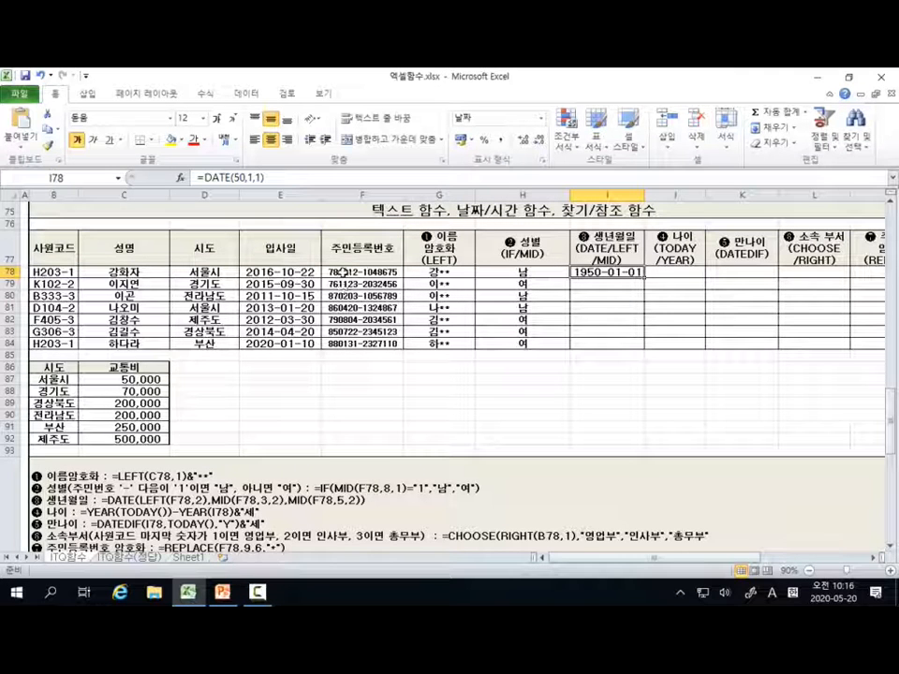
{"action": "key", "text": "ctrl"}
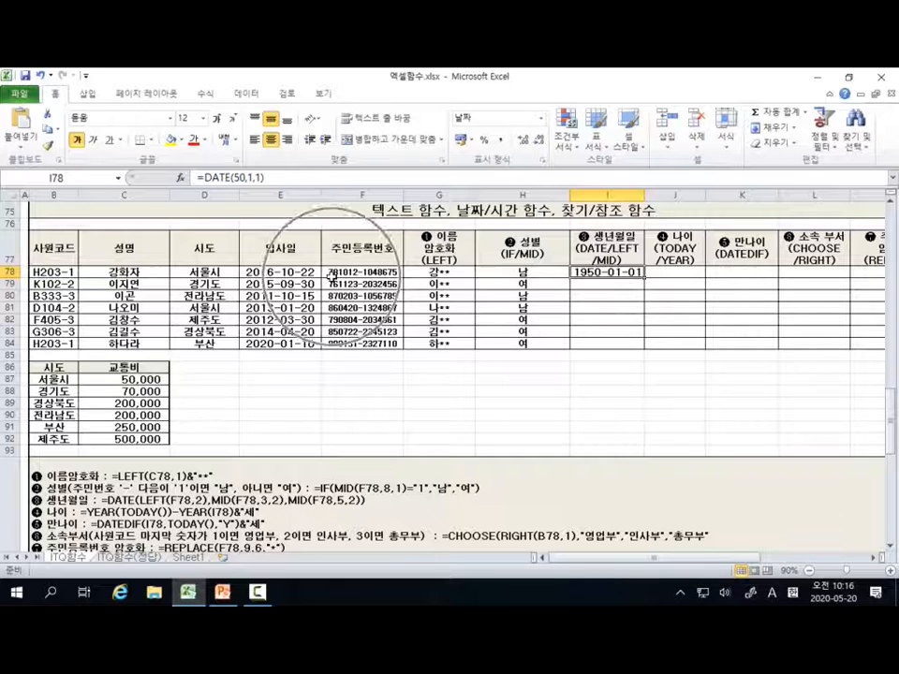
{"action": "key", "text": "ctrl"}
{"action": "key", "text": "ctrl"}
{"action": "key", "text": "ctrl"}
{"action": "key", "text": "ctrl"}
{"action": "key", "text": "ctrl"}
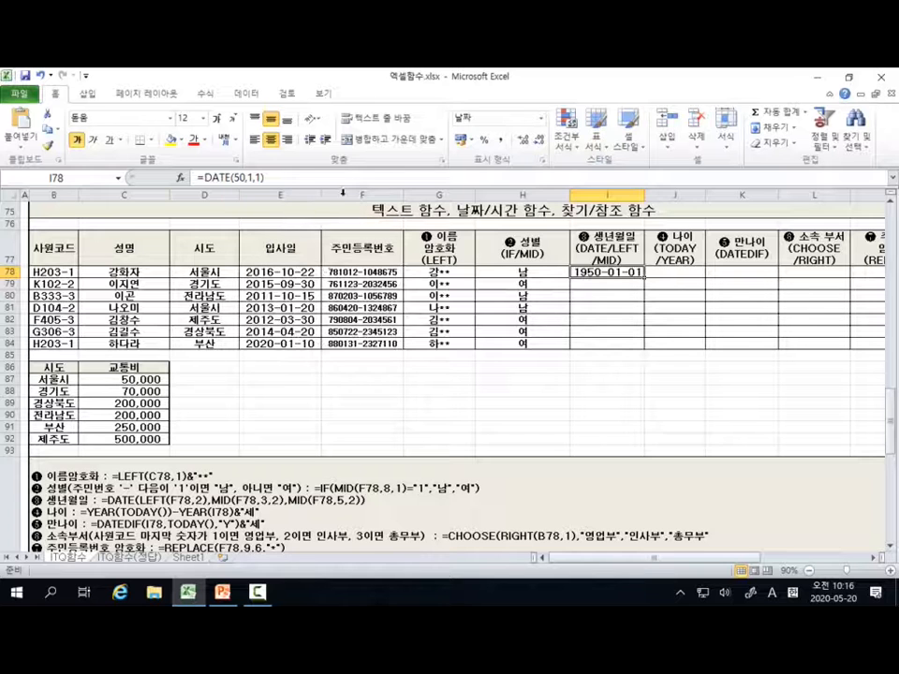
Step: Reopen the DATE function's arguments for I78 and move the dialog away from the table's column headings
{"action": "left_click", "coordinate": [179, 177]}
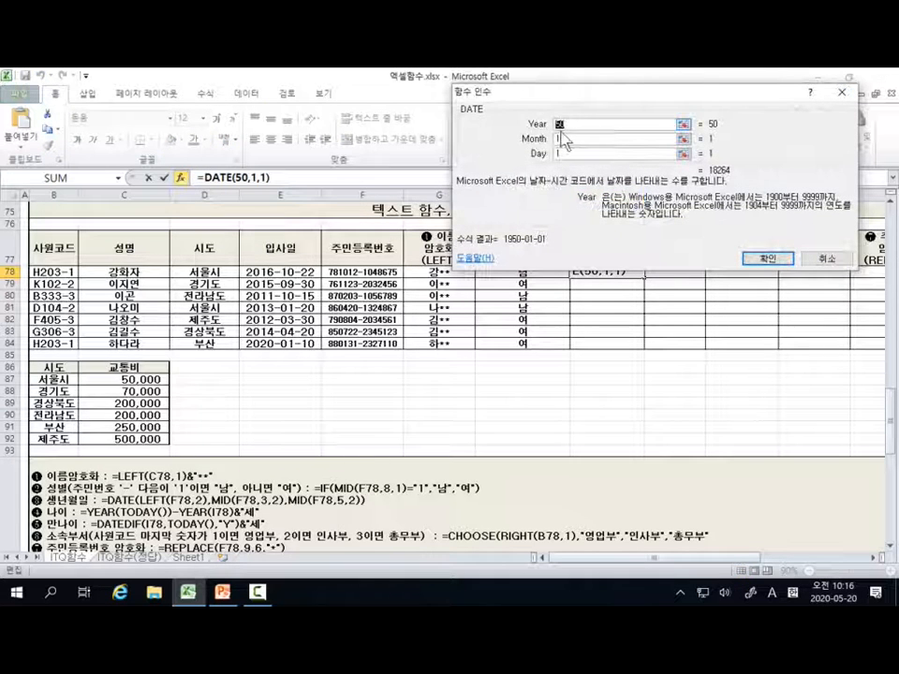
{"action": "key", "text": "ctrl"}
{"action": "key", "text": "ctrl"}
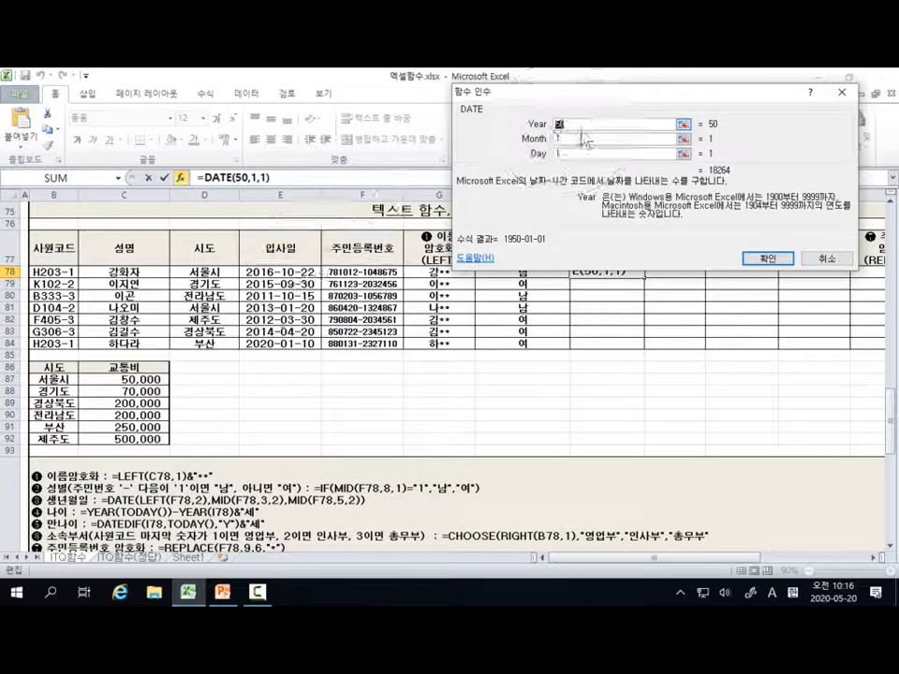
{"action": "key", "text": "ctrl"}
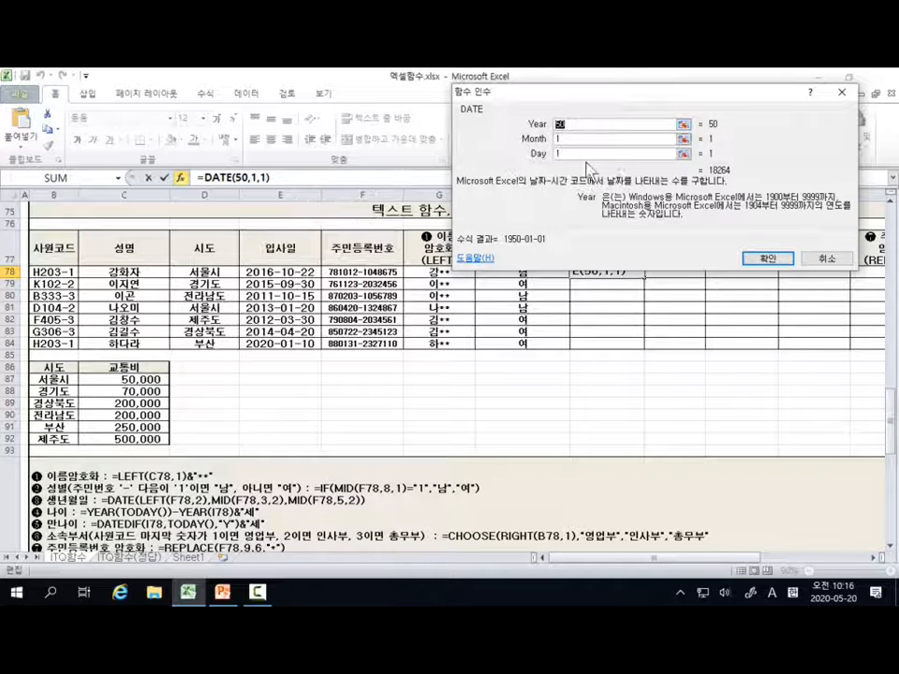
{"action": "key", "text": "ctrl"}
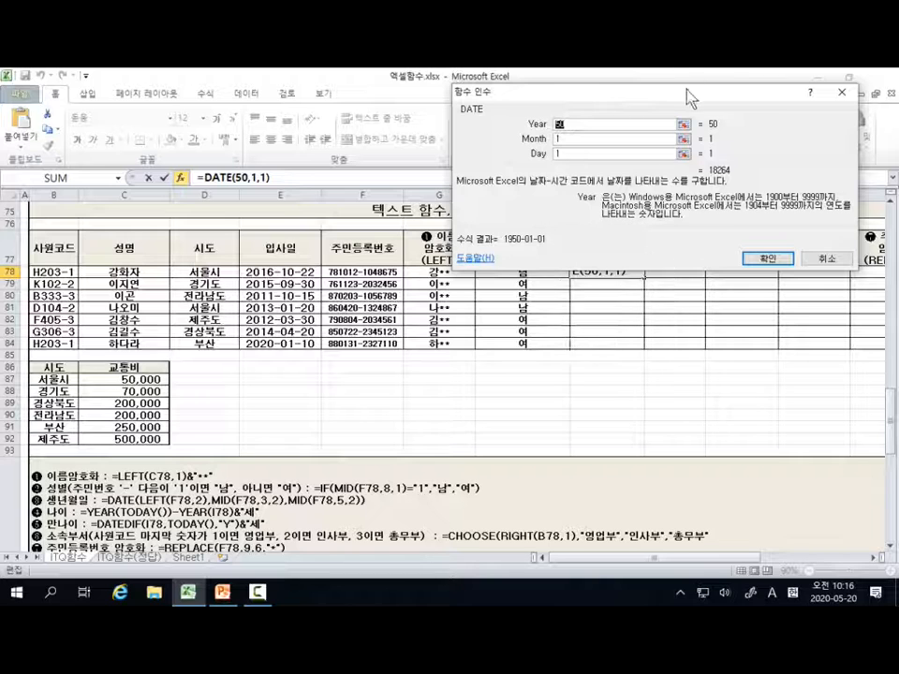
{"action": "left_click_drag", "start_coordinate": [689, 94], "coordinate": [746, 80]}
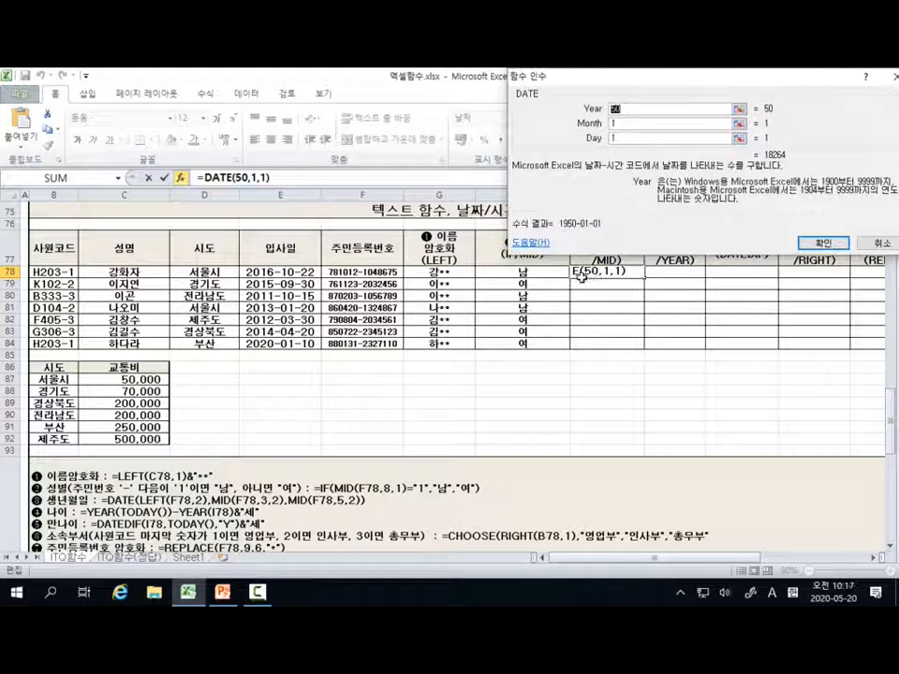
{"action": "key", "text": "ctrl"}
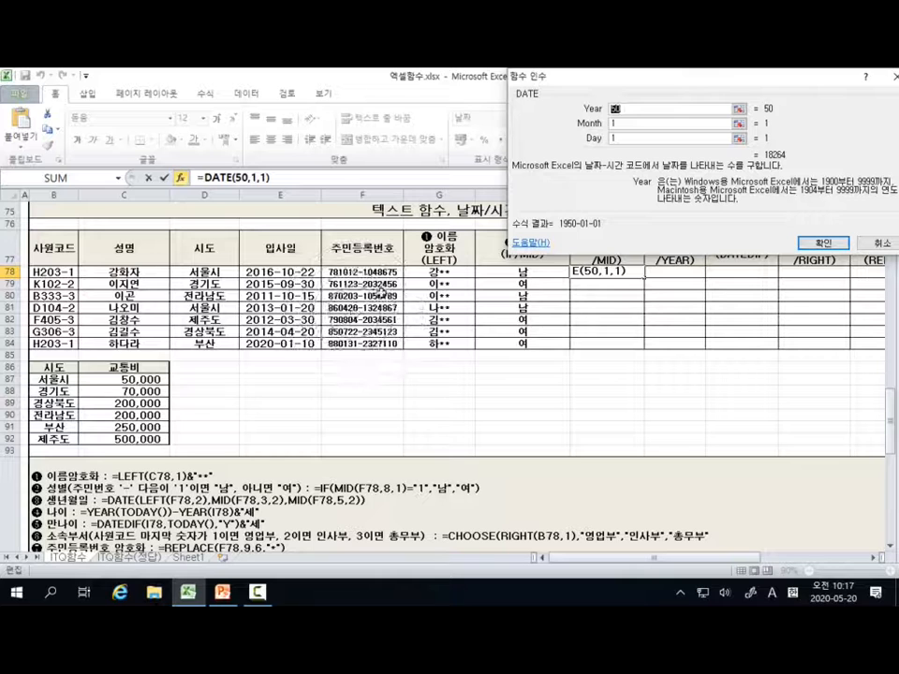
{"action": "key", "text": "ctrl"}
{"action": "key", "text": "ctrl"}
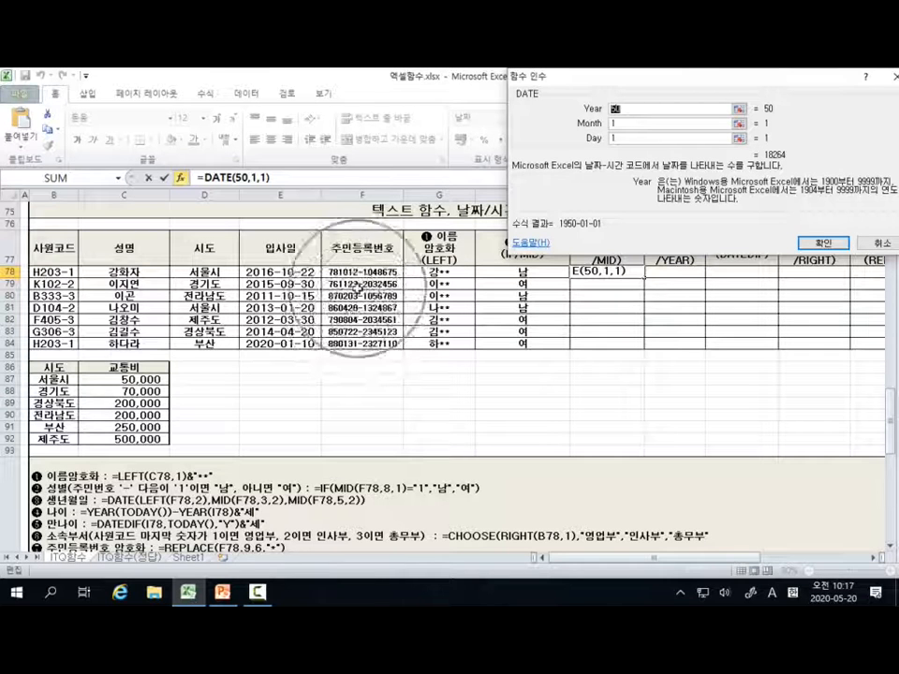
{"action": "key", "text": "ctrl"}
{"action": "key", "text": "ctrl"}
{"action": "key", "text": "ctrl"}
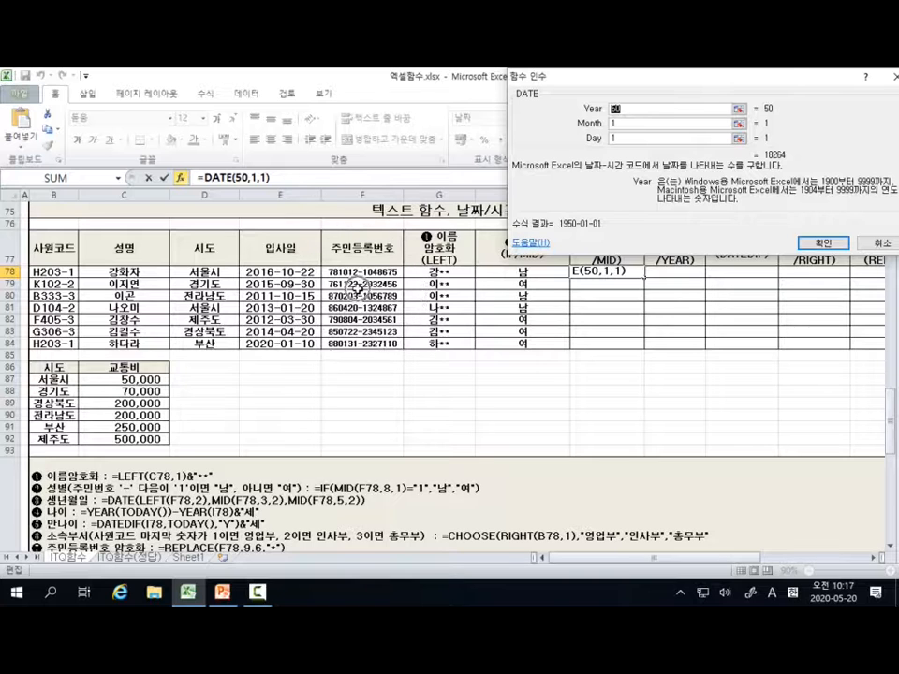
{"action": "key", "text": "ctrl"}
{"action": "key", "text": "ctrl"}
{"action": "key", "text": "ctrl"}
{"action": "key", "text": "ctrl"}
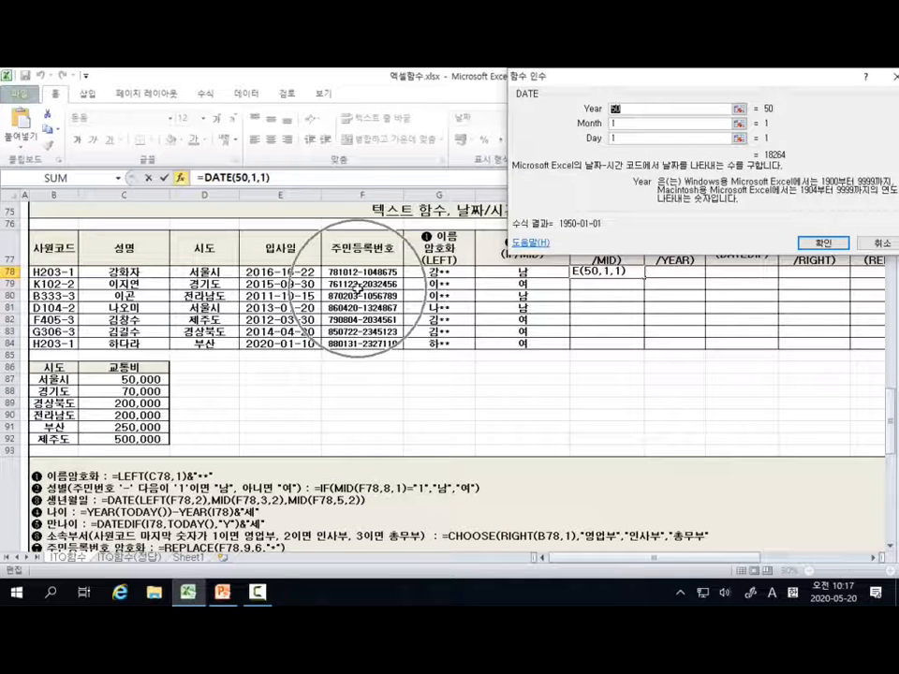
{"action": "key", "text": "ctrl"}
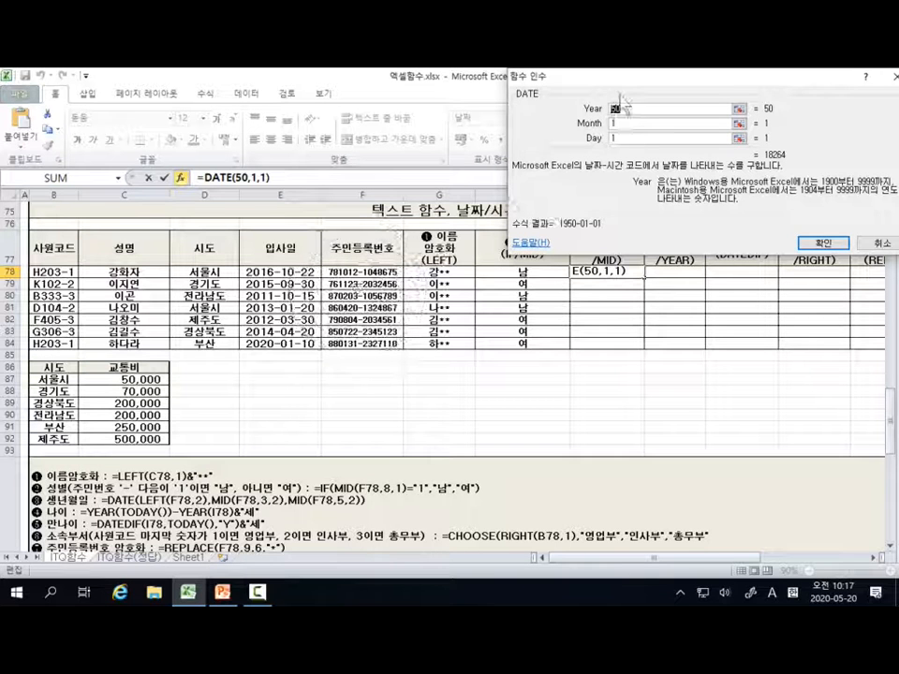
{"action": "key", "text": "ctrl"}
{"action": "key", "text": "ctrl"}
{"action": "key", "text": "ctrl"}
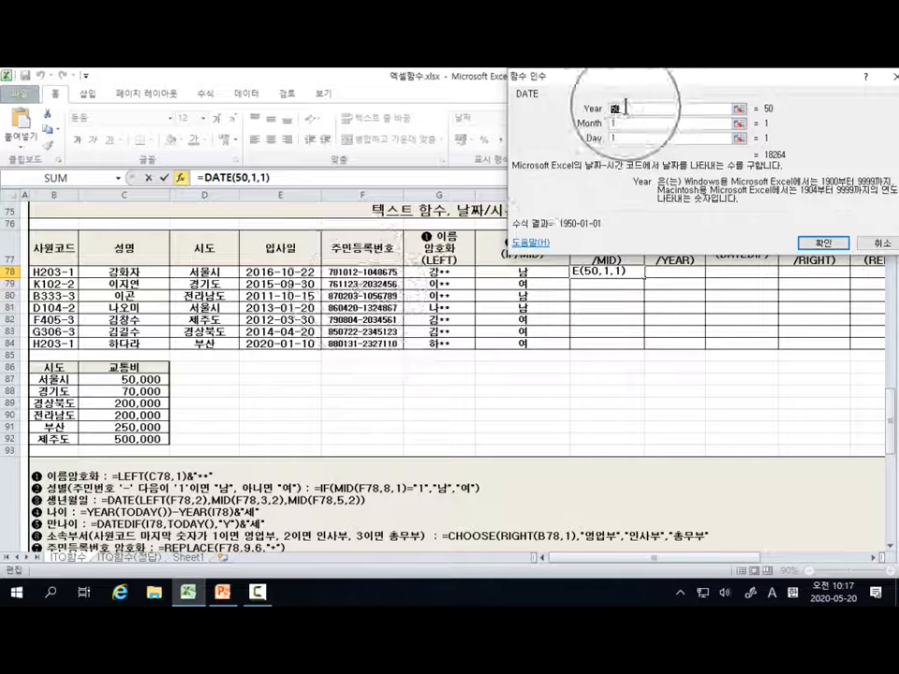
{"action": "key", "text": "ctrl"}
{"action": "key", "text": "ctrl"}
{"action": "key", "text": "ctrl"}
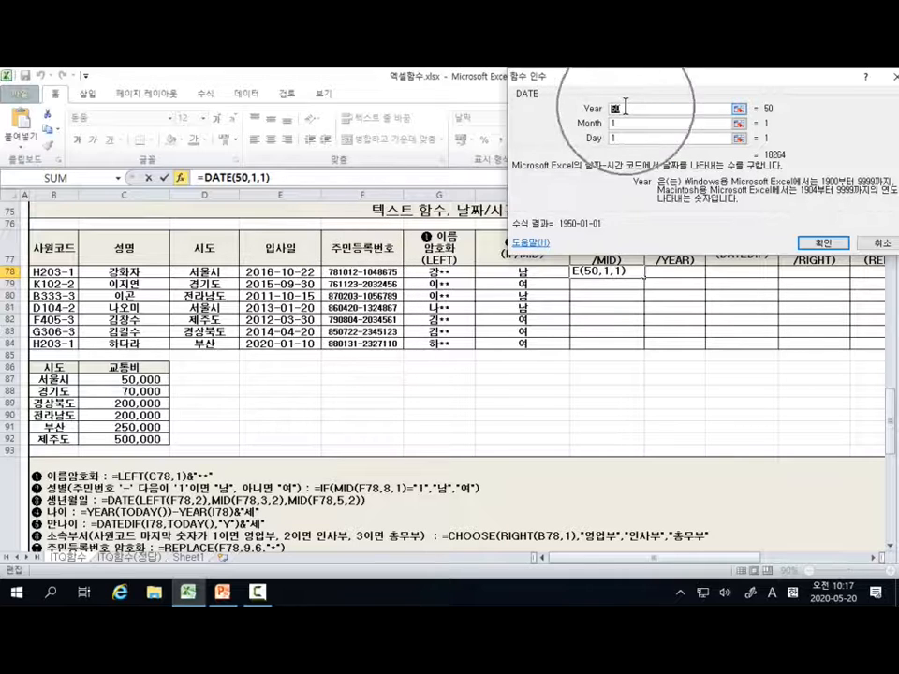
{"action": "key", "text": "ctrl"}
{"action": "key", "text": "ctrl"}
{"action": "key", "text": "ctrl"}
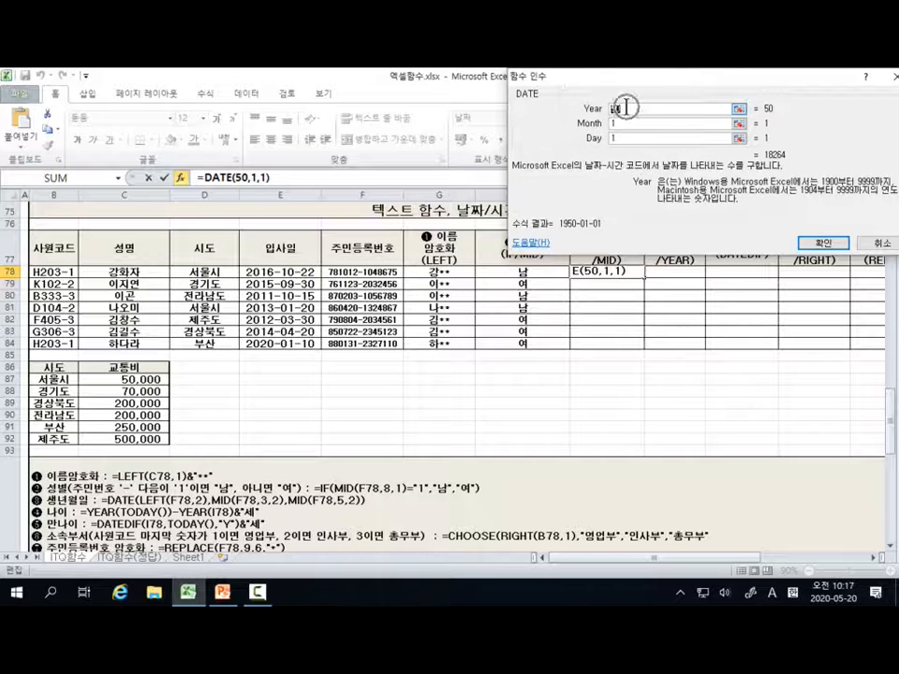
{"action": "key", "text": "ctrl"}
{"action": "key", "text": "ctrl"}
{"action": "key", "text": "ctrl"}
{"action": "key", "text": "ctrl"}
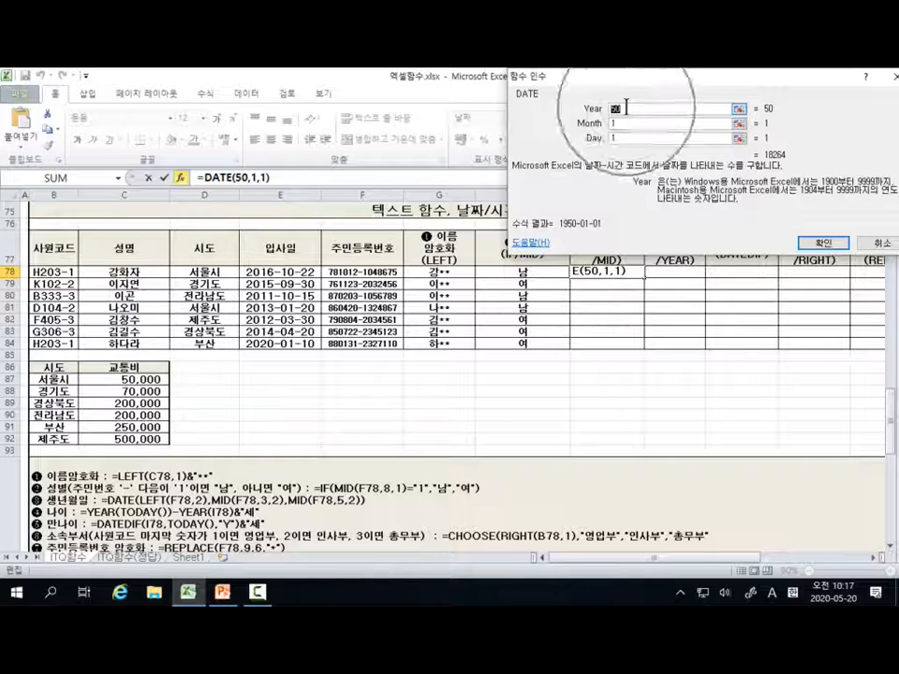
{"action": "key", "text": "ctrl"}
{"action": "key", "text": "ctrl"}
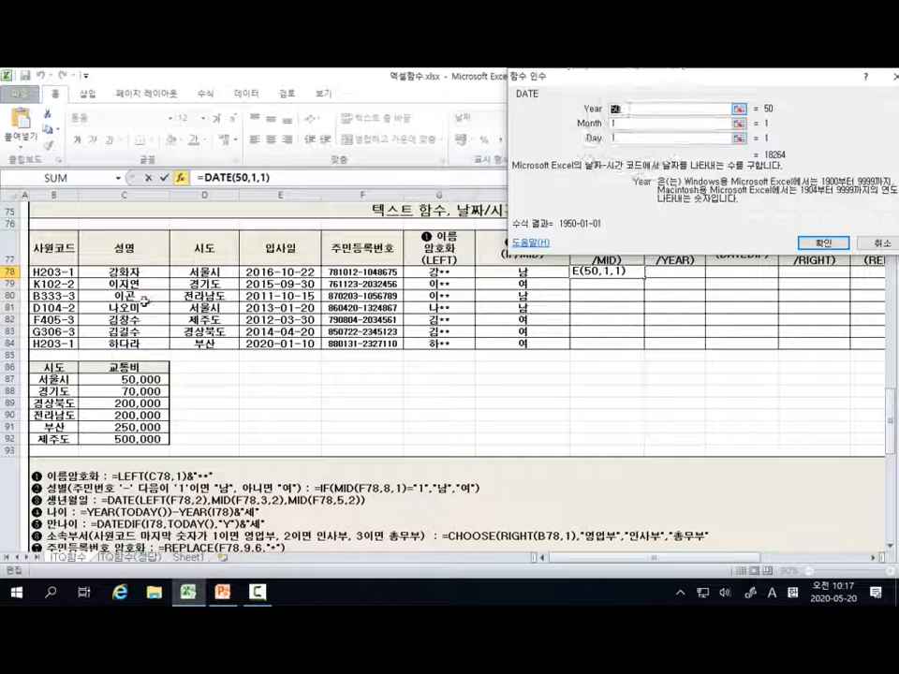
{"action": "key", "text": "ctrl"}
{"action": "key", "text": "ctrl"}
{"action": "key", "text": "ctrl"}
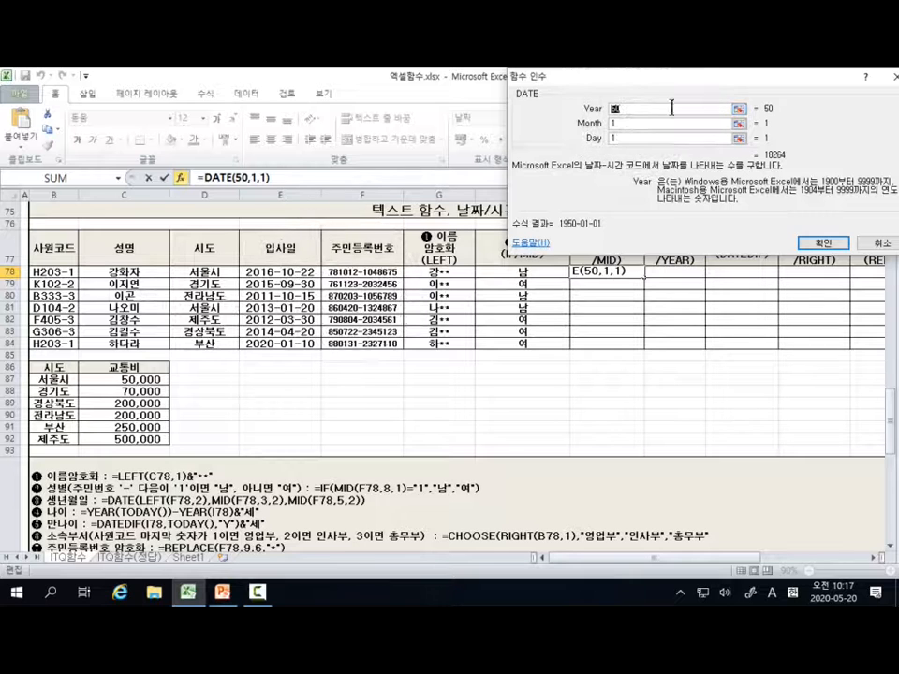
{"action": "key", "text": "ctrl"}
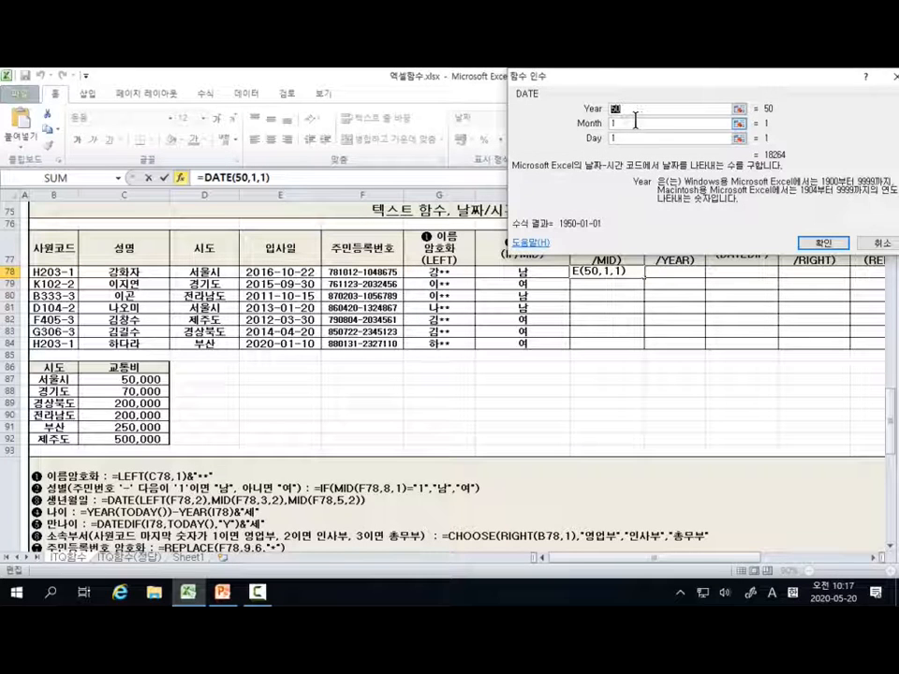
Step: Clear the year, month and day arguments of I78's DATE function
{"action": "key", "text": "ctrl"}
{"action": "key", "text": "ctrl"}
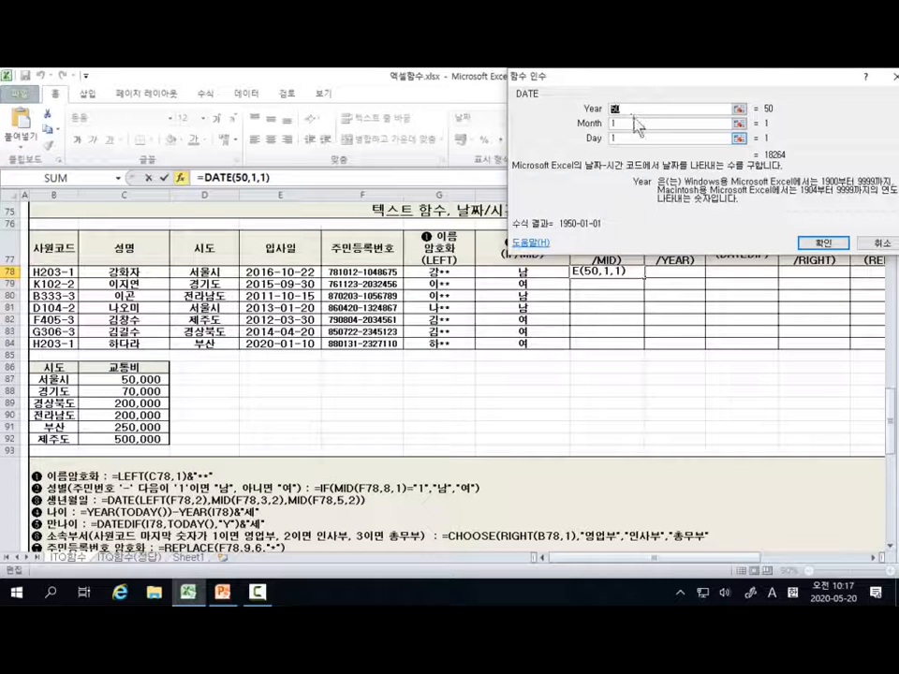
{"action": "key", "text": "BackSpace"}
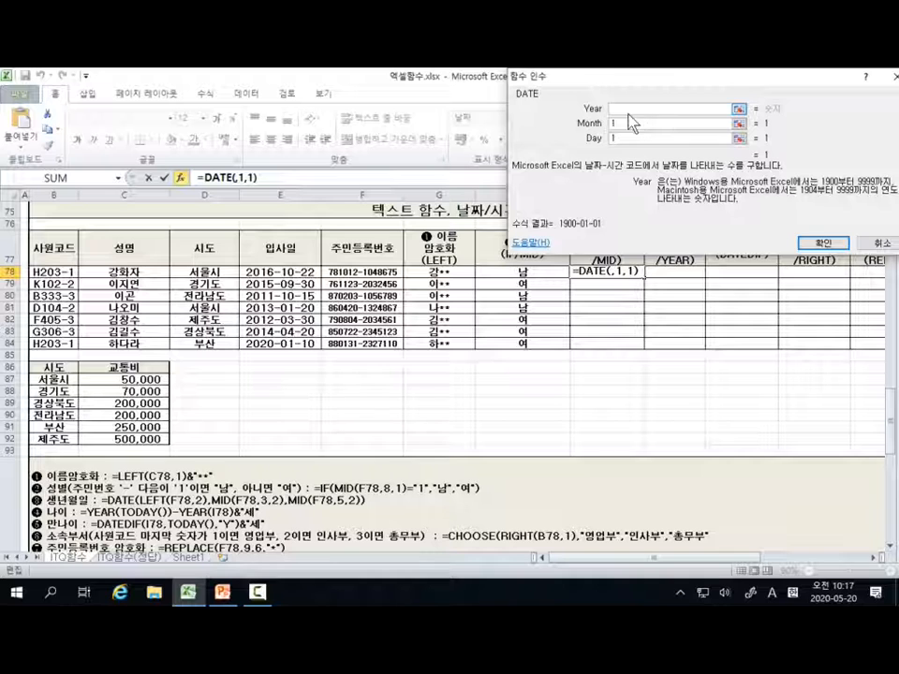
{"action": "left_click", "coordinate": [620, 124]}
{"action": "key", "text": "BackSpace"}
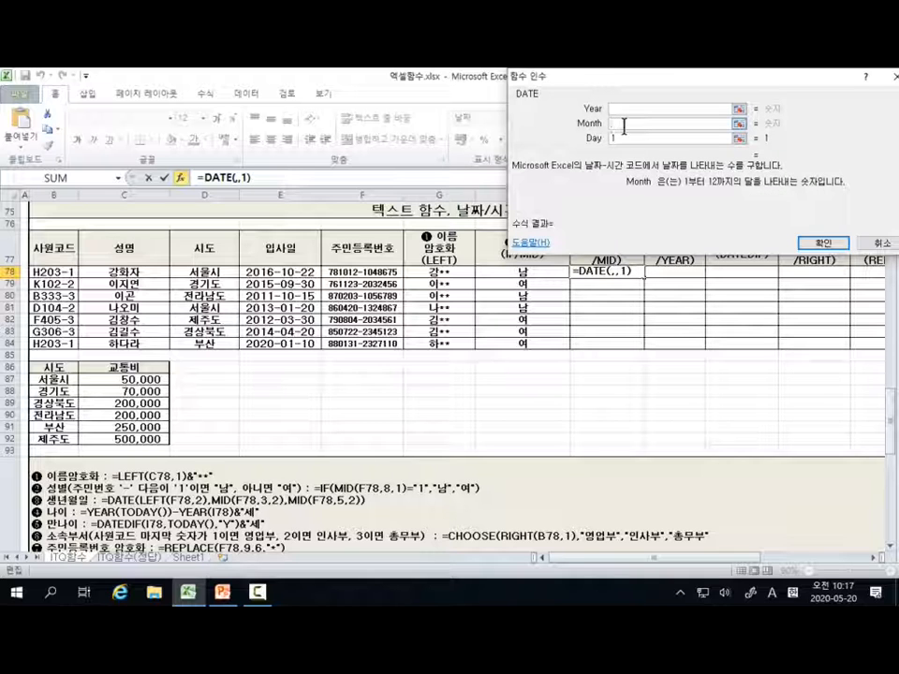
{"action": "left_click", "coordinate": [638, 140]}
{"action": "key", "text": "BackSpace"}
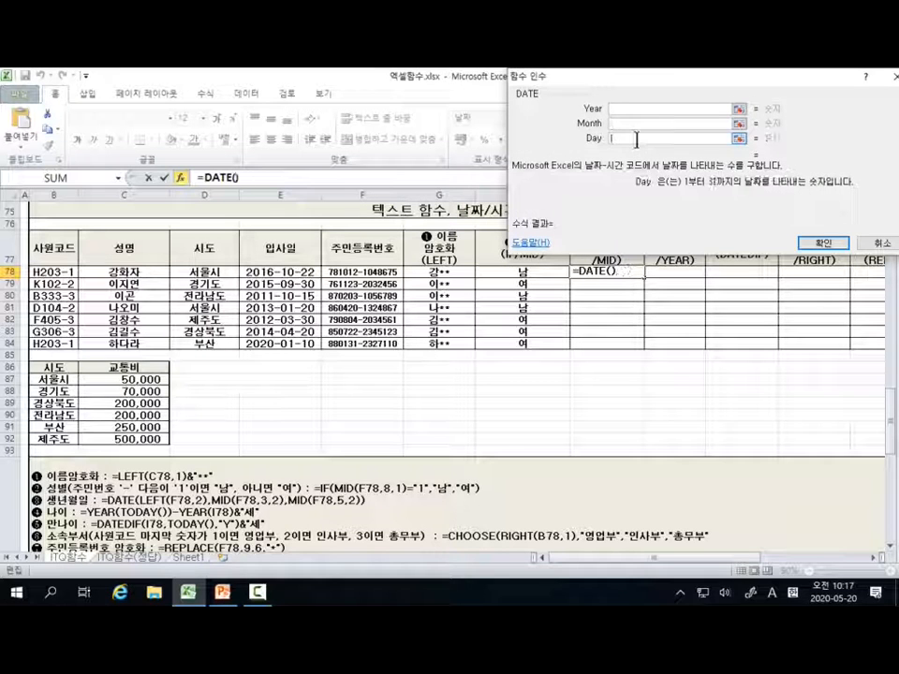
Step: Set the year argument of I78's DATE function to LEFT(F78,2), taking the first two digits of the registration number
{"action": "left_click", "coordinate": [625, 109]}
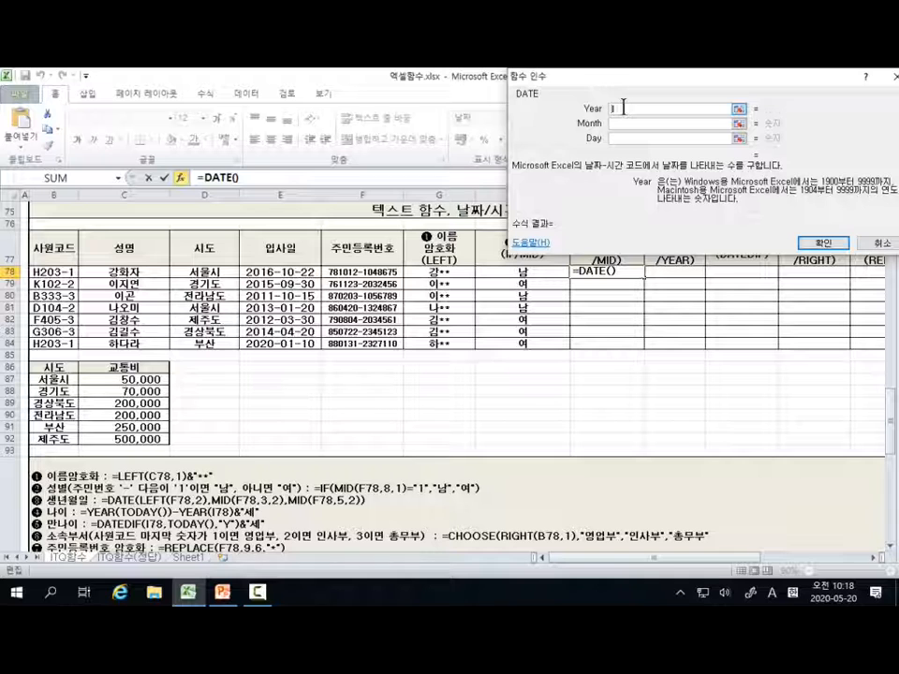
{"action": "type", "text": "left"}
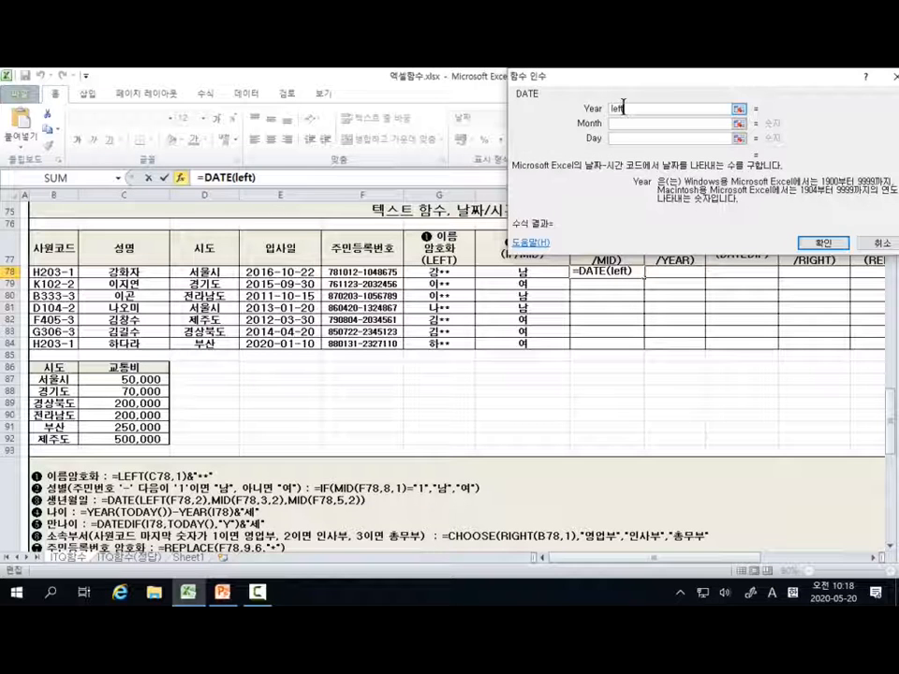
{"action": "type", "text": "("}
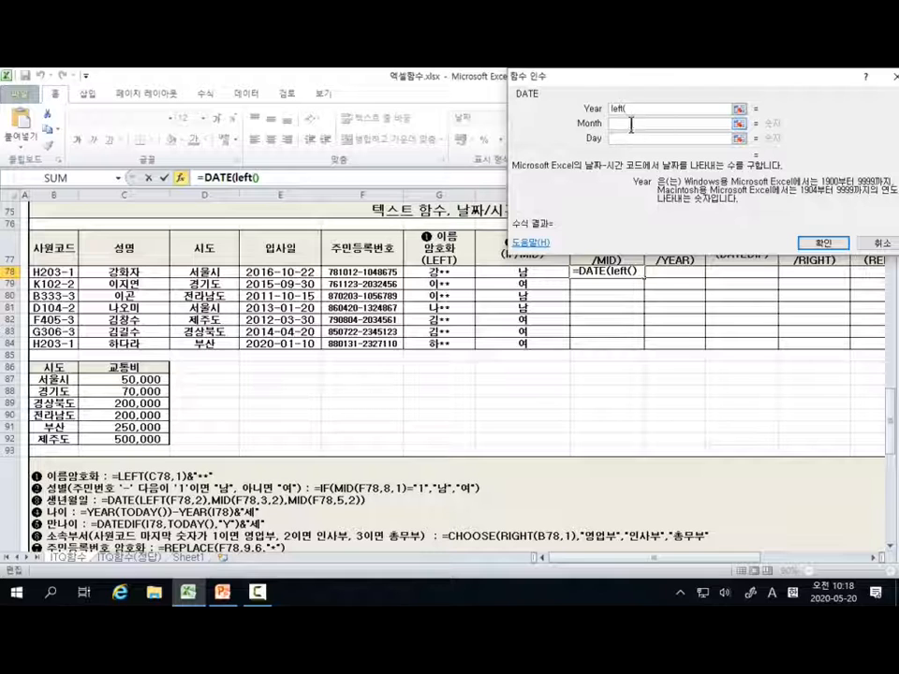
{"action": "type", "text": ")"}
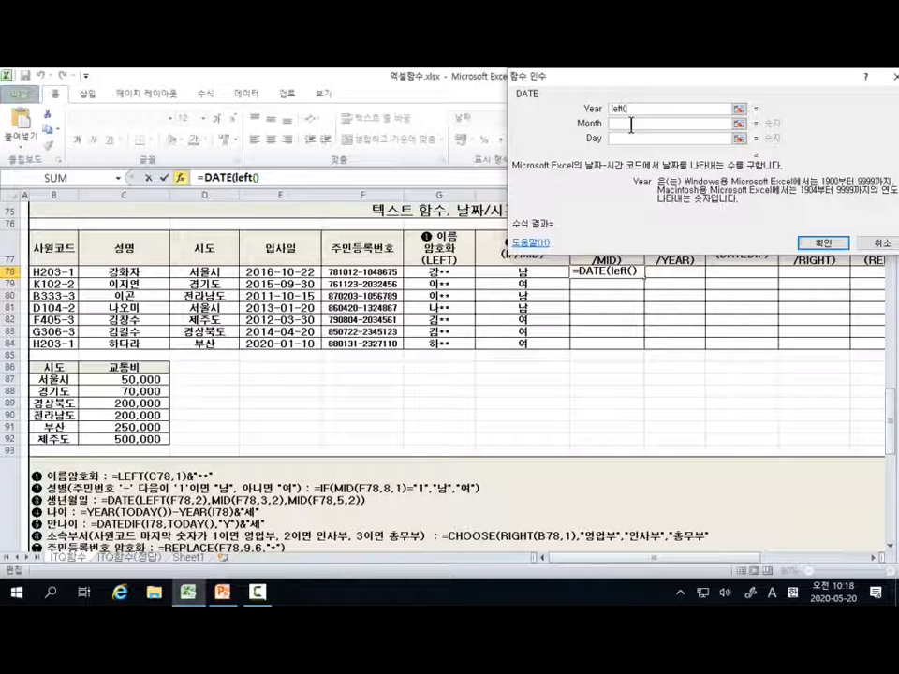
{"action": "key", "text": "BackSpace"}
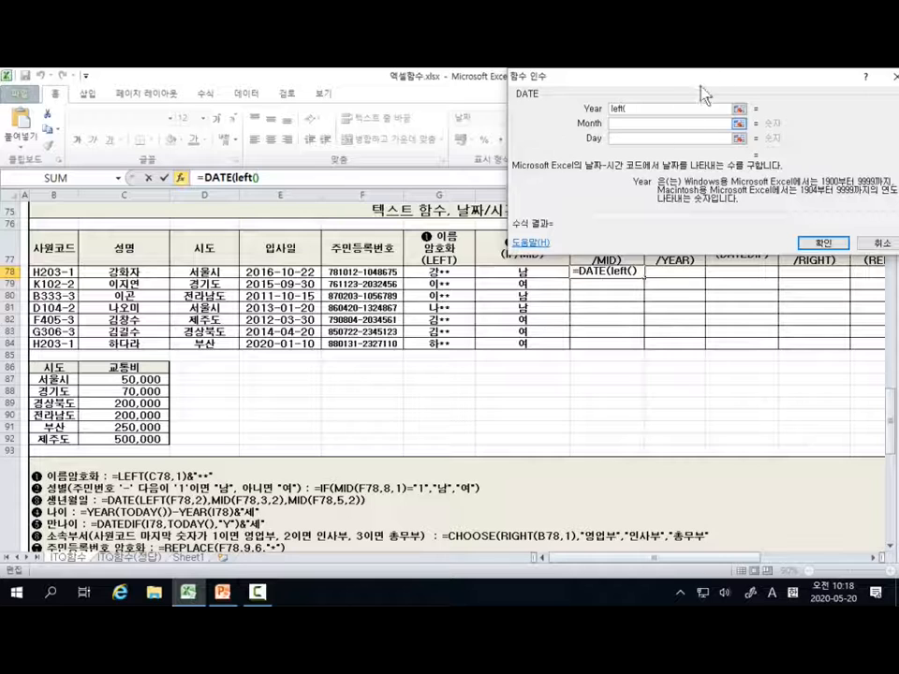
{"action": "left_click_drag", "start_coordinate": [704, 83], "coordinate": [655, 125]}
{"action": "type", "text": ")"}
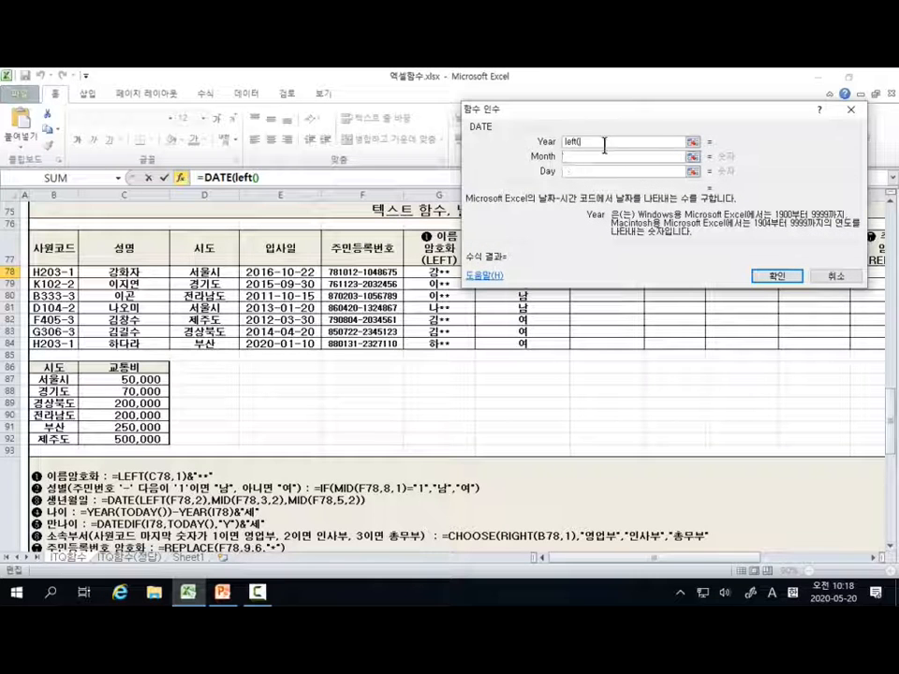
{"action": "left_click", "coordinate": [361, 272]}
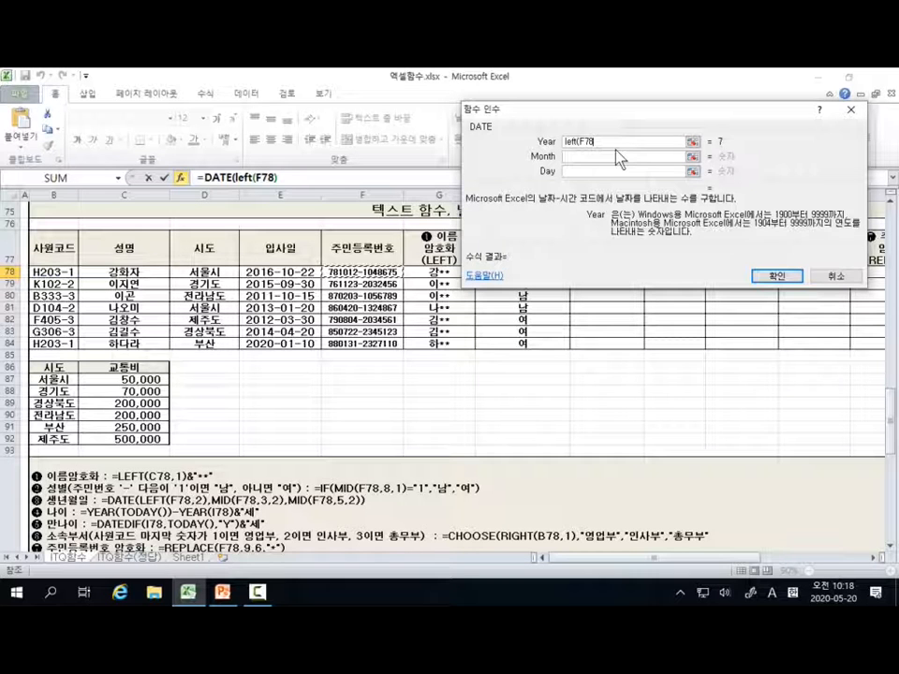
{"action": "type", "text": ","}
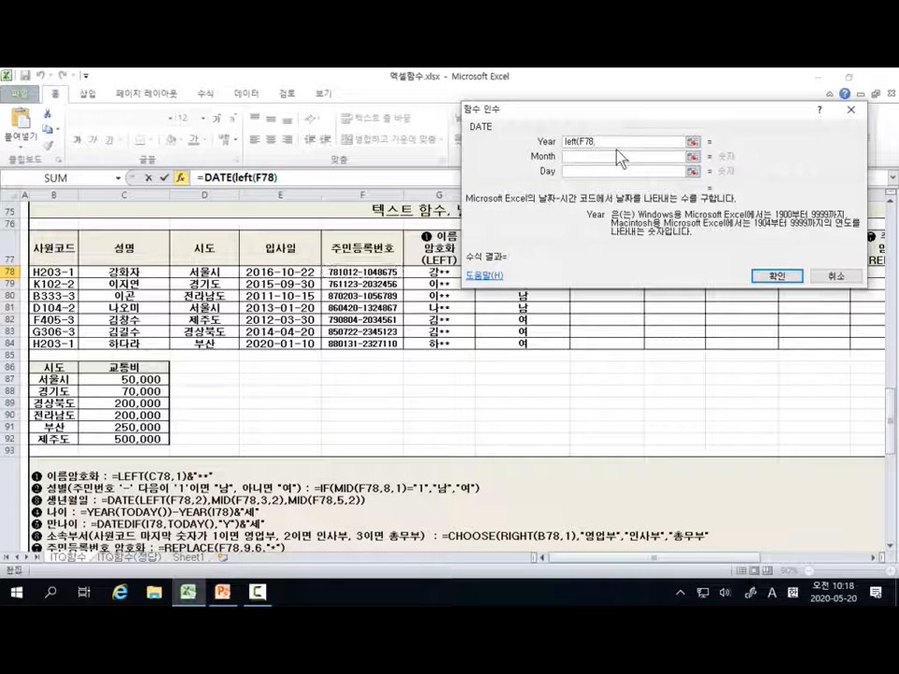
{"action": "key", "text": "BackSpace"}
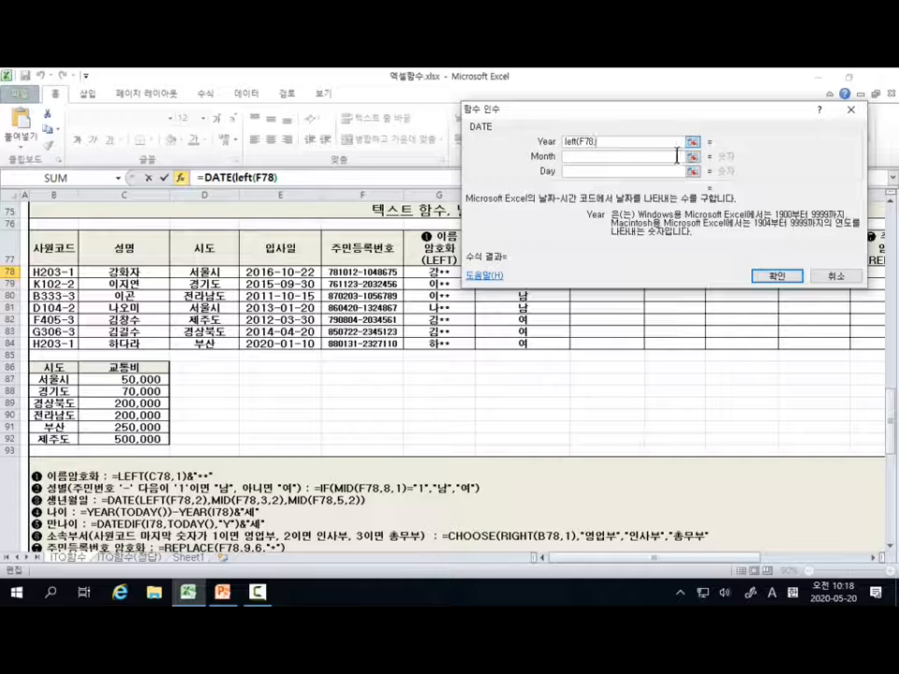
{"action": "type", "text": ",2"}
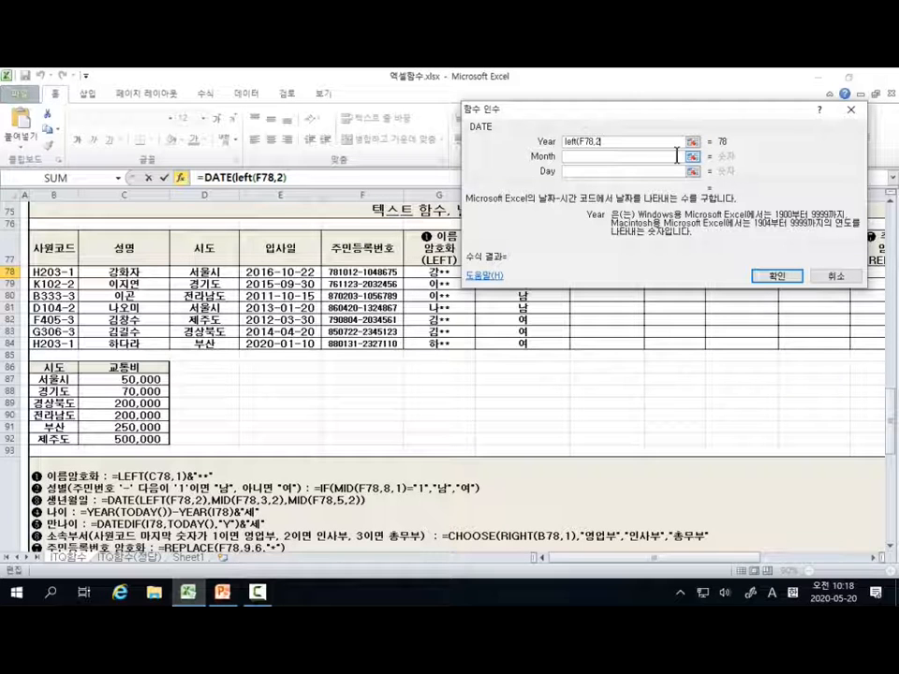
{"action": "type", "text": ")"}
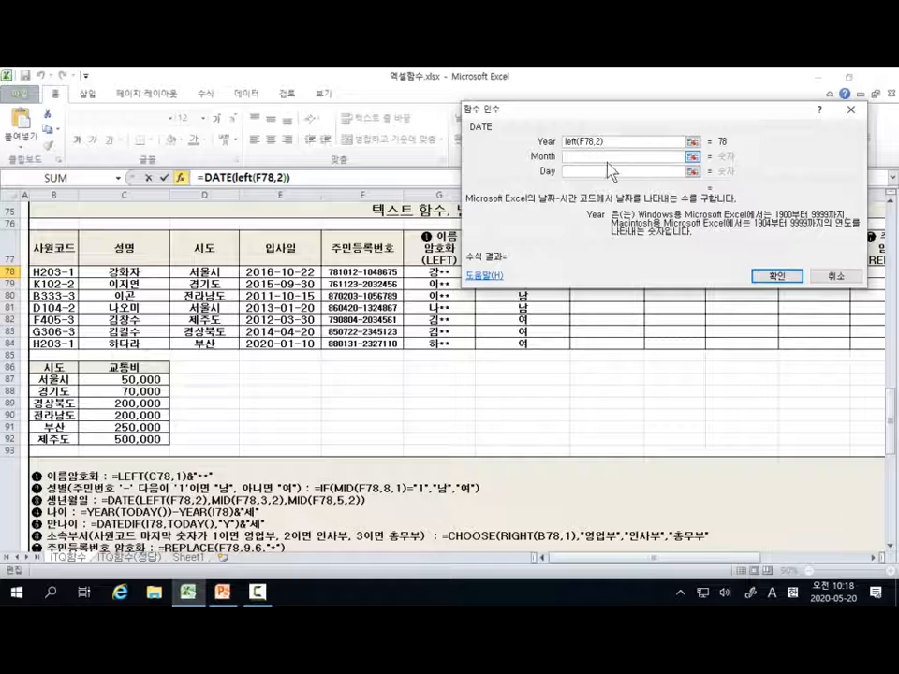
{"action": "left_click_drag", "start_coordinate": [582, 119], "coordinate": [568, 126]}
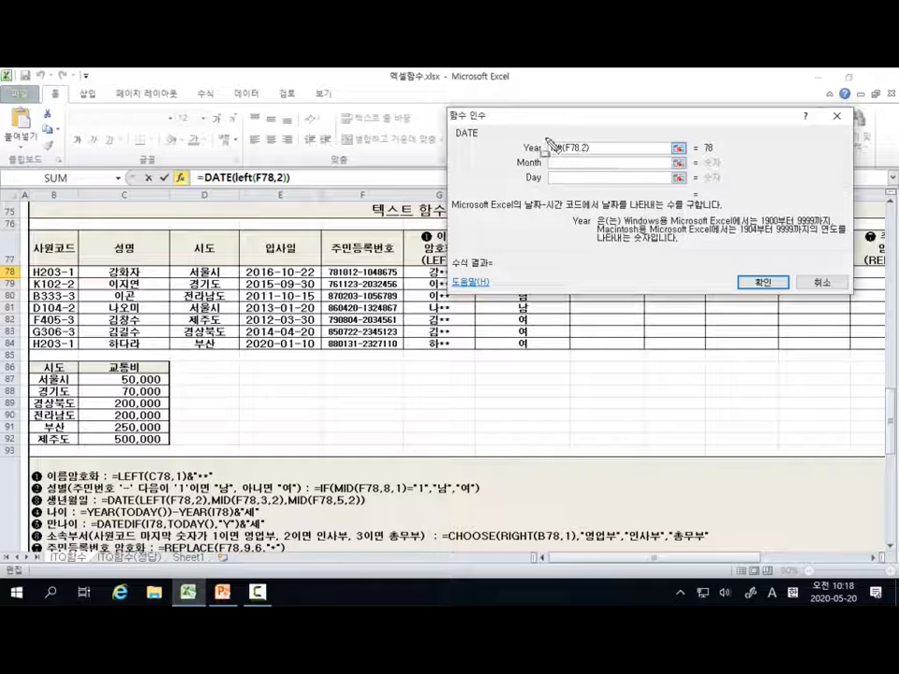
{"action": "mouse_move", "coordinate": [548, 139]}
{"action": "left_mouse_down"}
{"action": "mouse_move", "coordinate": [551, 159]}
{"action": "mouse_move", "coordinate": [597, 159]}
{"action": "left_mouse_up"}
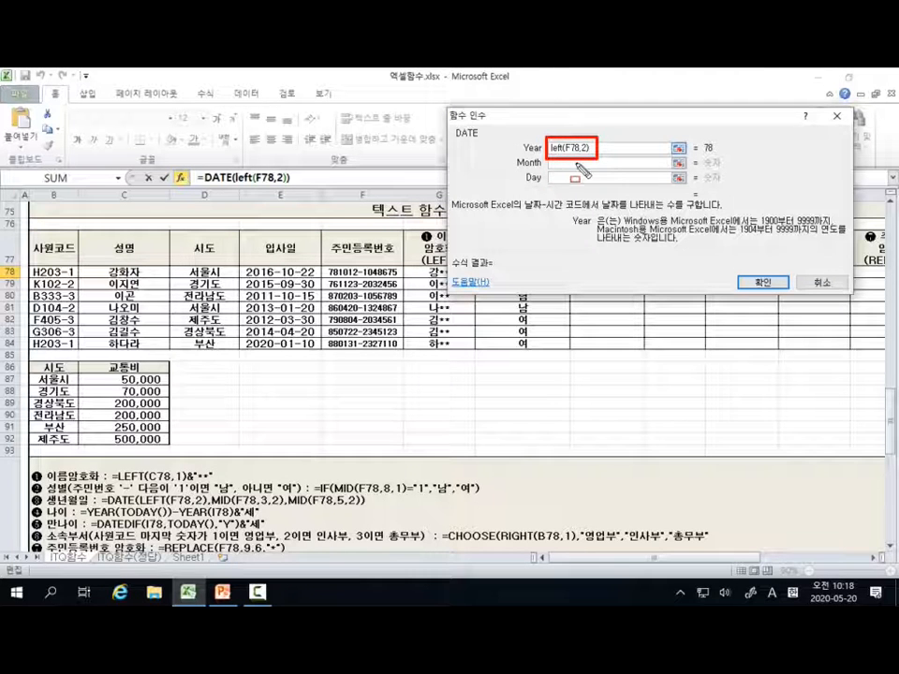
{"action": "key", "text": "Escape"}
Step: Set the month argument to MID(F78,3,2), taking two digits from the third character of the registration number
{"action": "left_click", "coordinate": [575, 163]}
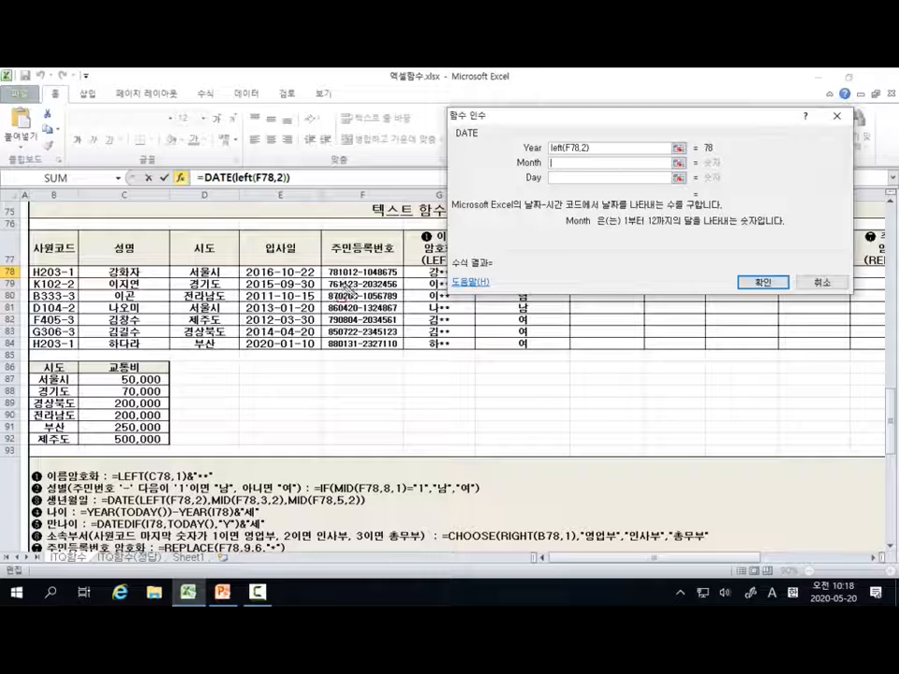
{"action": "left_click_drag", "start_coordinate": [338, 279], "coordinate": [350, 278]}
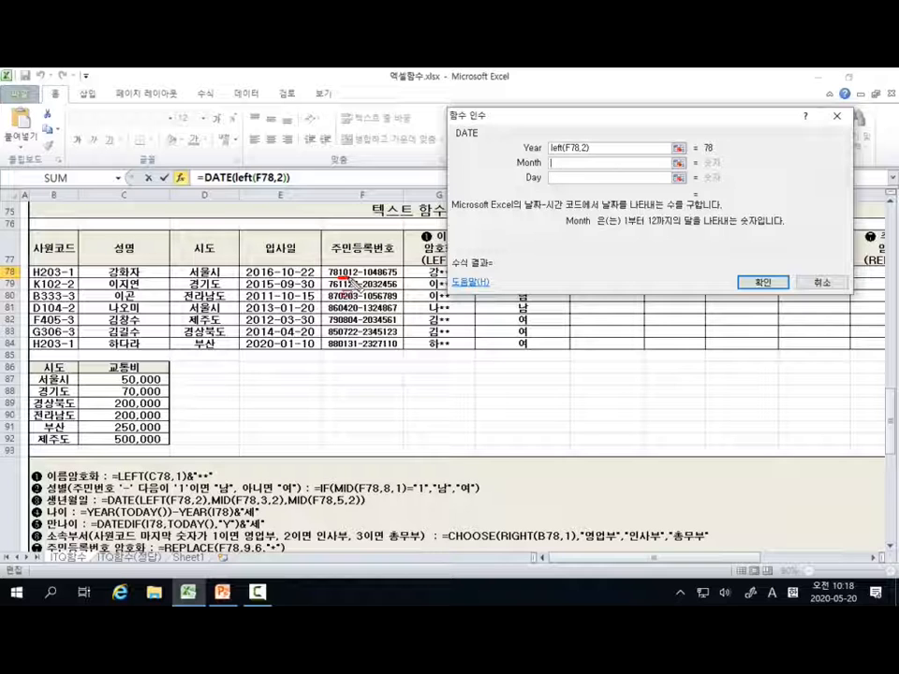
{"action": "key", "text": "Escape"}
{"action": "left_click", "coordinate": [562, 165]}
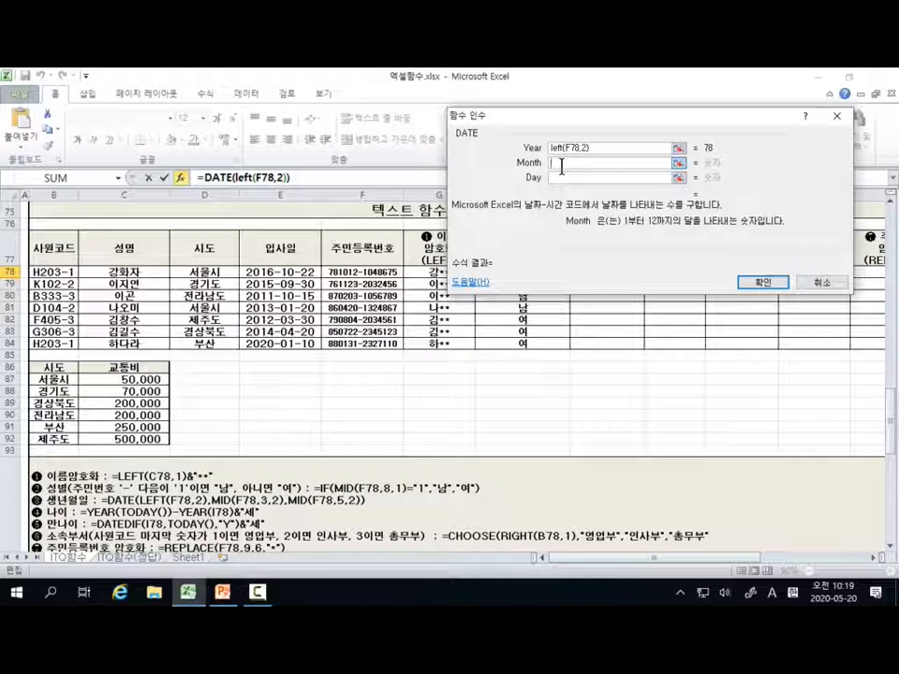
{"action": "type", "text": "mid("}
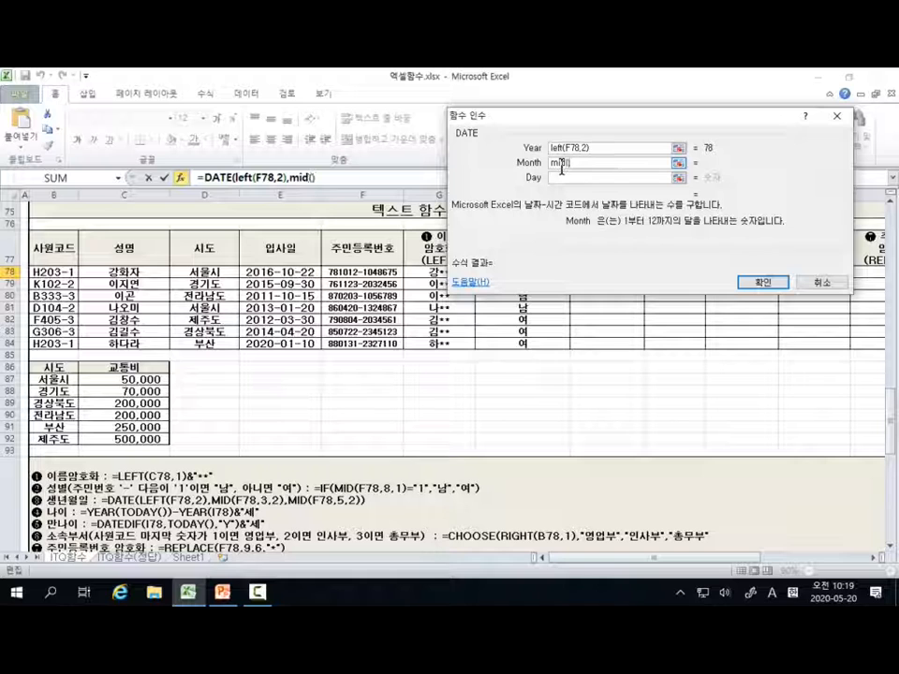
{"action": "left_click", "coordinate": [375, 272]}
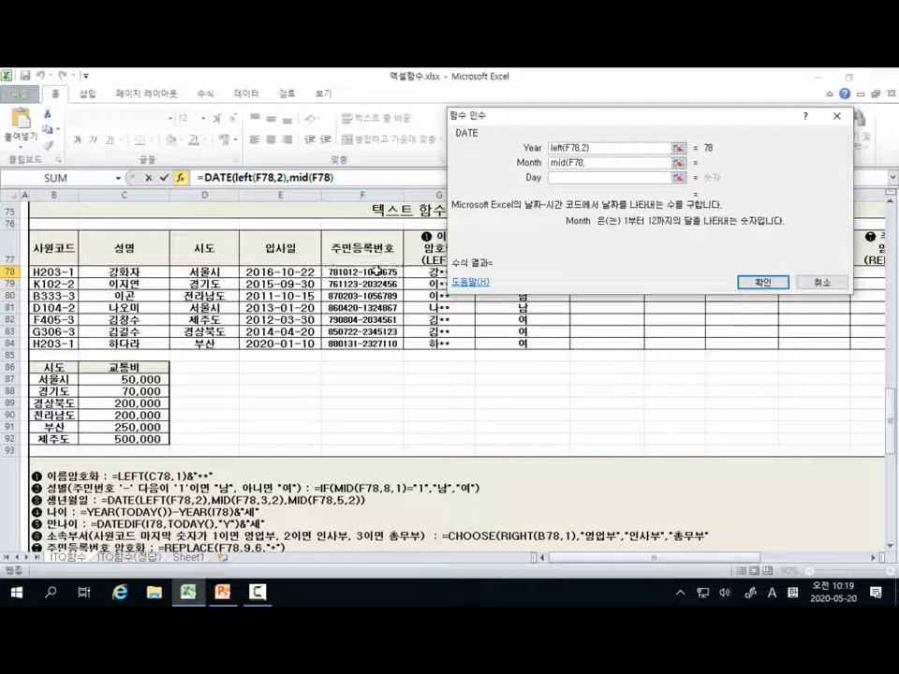
{"action": "type", "text": ",3"}
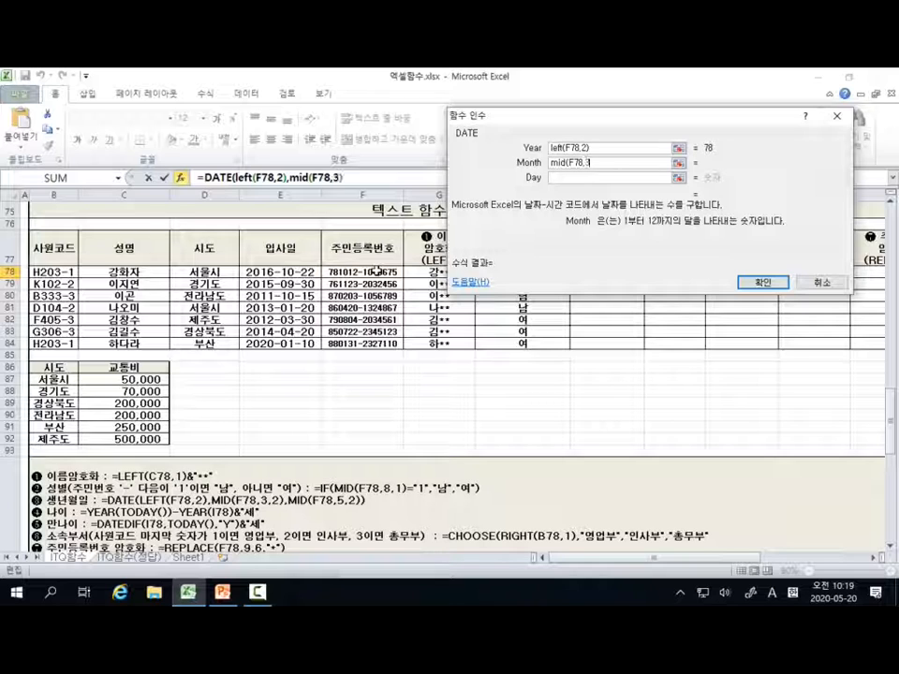
{"action": "type", "text": ")"}
{"action": "type", "text": "2"}
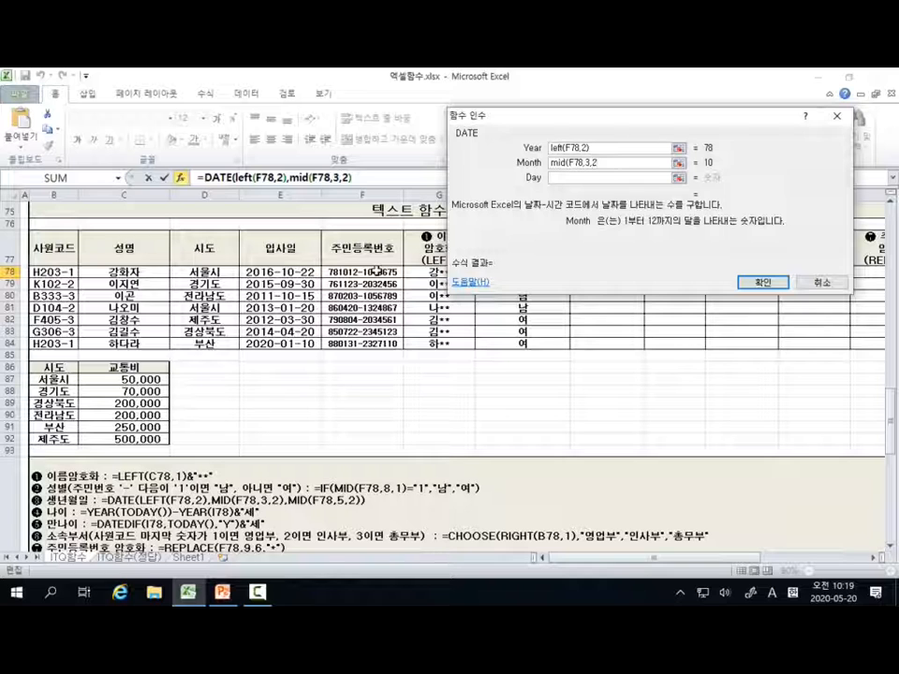
{"action": "type", "text": ")"}
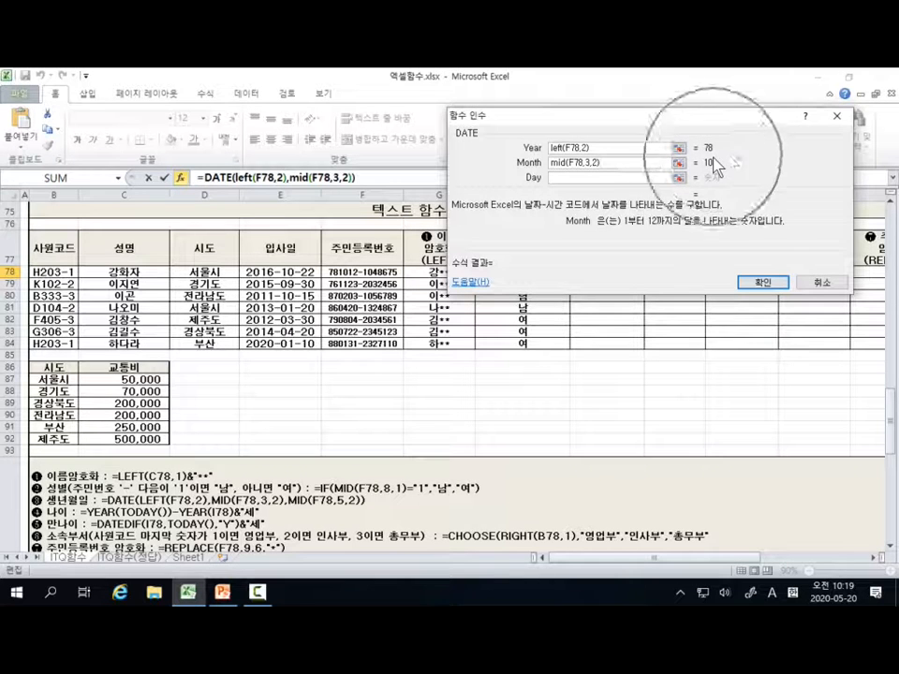
Step: Copy the month's MID expression into the day argument, change its start position to 5, and enter the formula in I78
{"action": "left_click", "coordinate": [559, 177]}
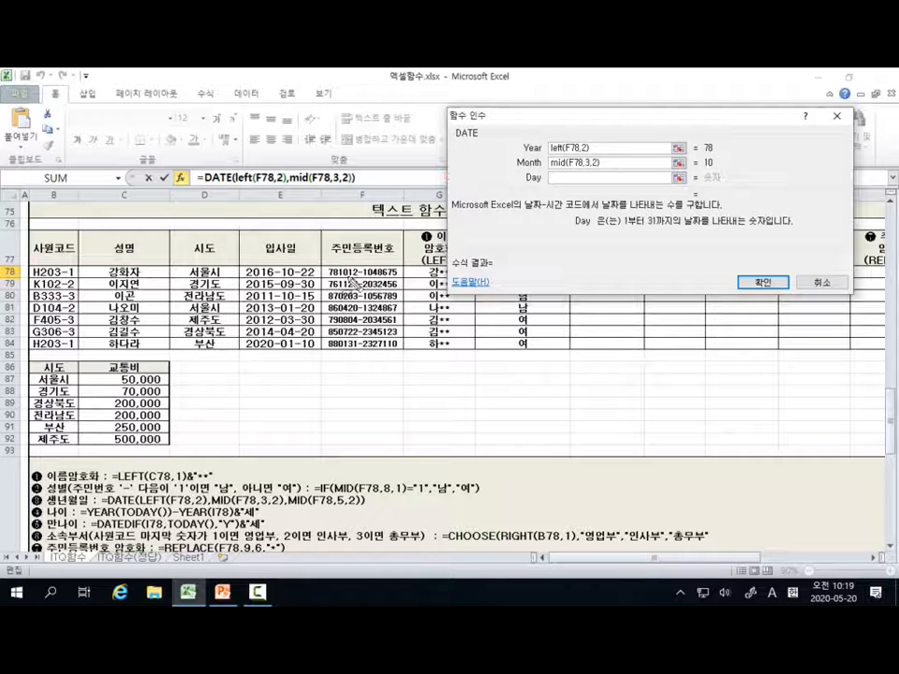
{"action": "left_click_drag", "start_coordinate": [348, 278], "coordinate": [362, 279]}
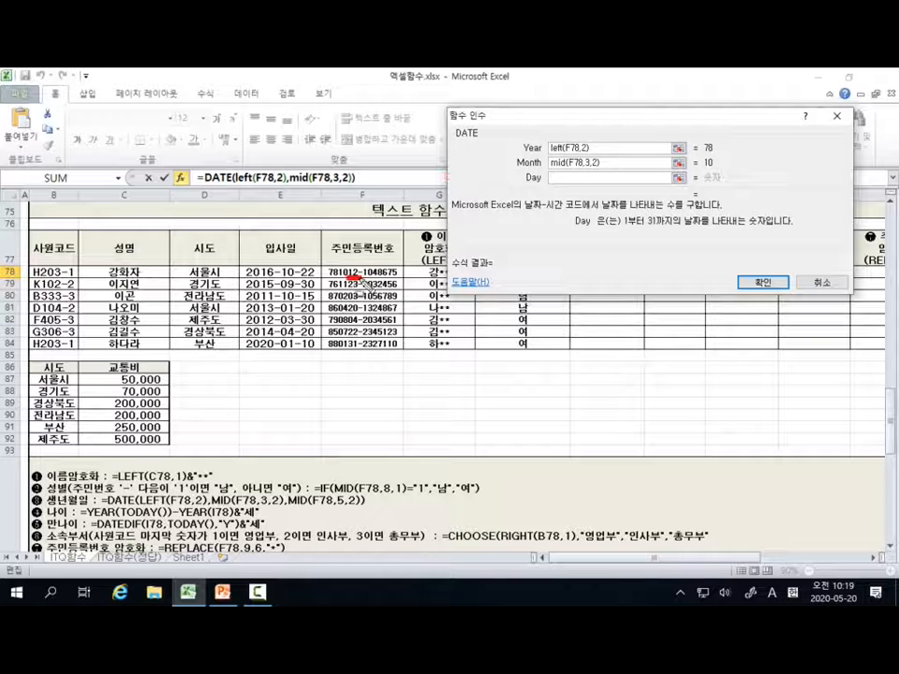
{"action": "key", "text": "Escape"}
{"action": "left_click", "coordinate": [611, 165]}
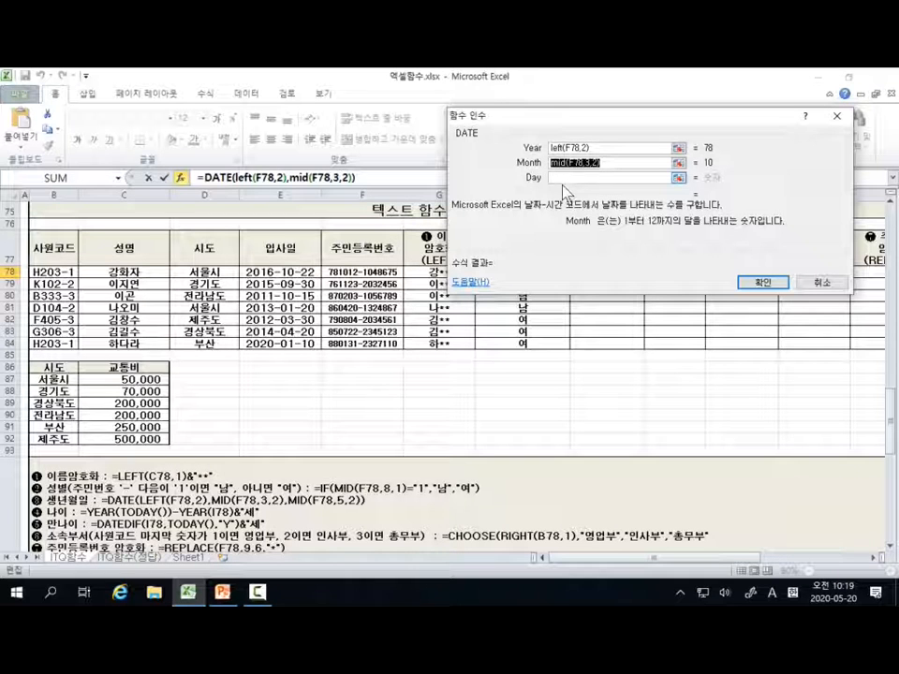
{"action": "left_click", "coordinate": [565, 178]}
{"action": "key", "text": "ctrl+v"}
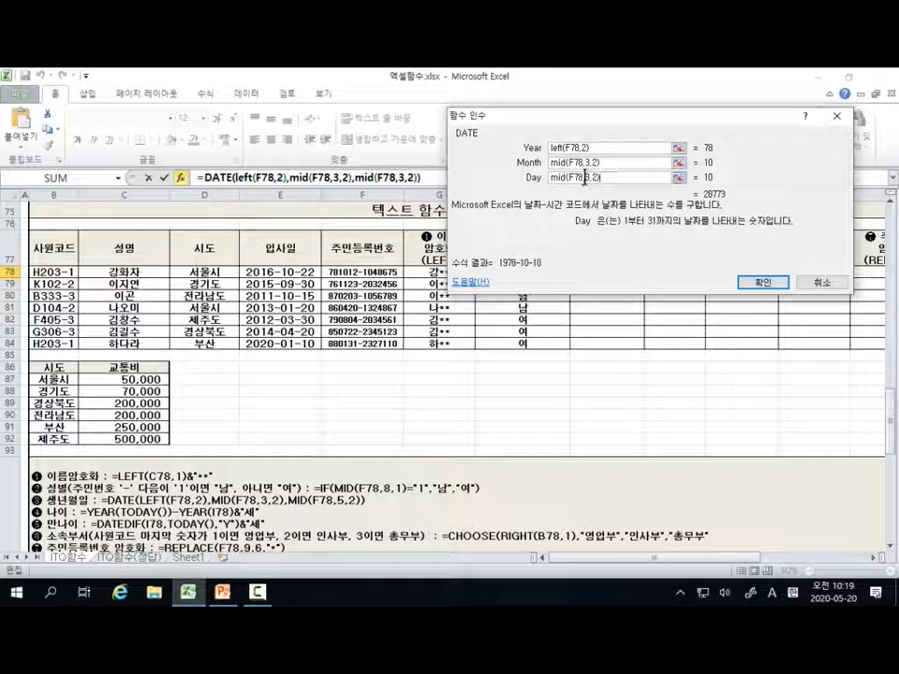
{"action": "left_click_drag", "start_coordinate": [585, 178], "coordinate": [591, 178]}
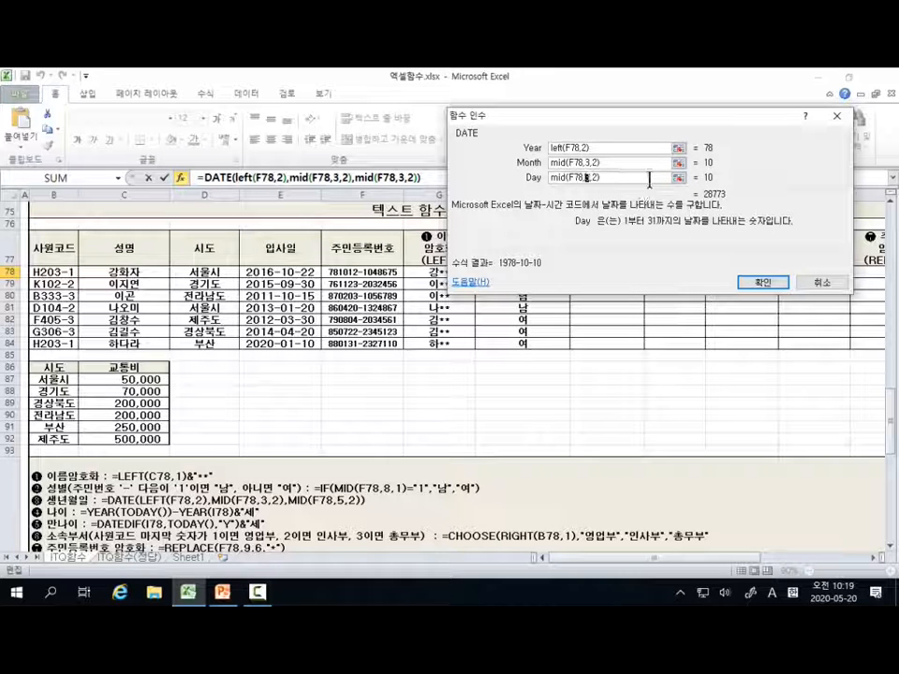
{"action": "key", "text": "Delete"}
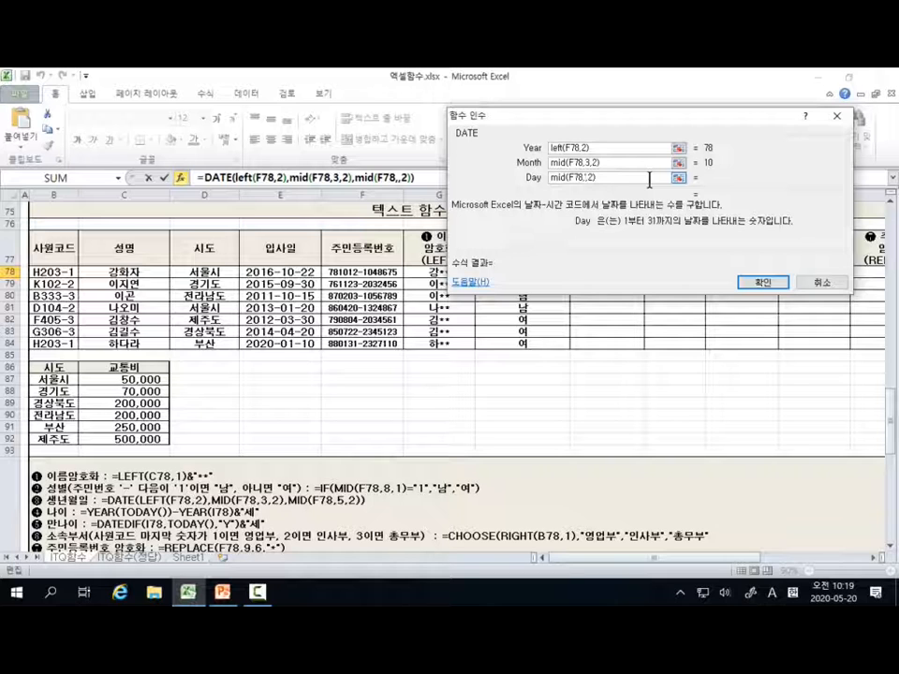
{"action": "type", "text": "5"}
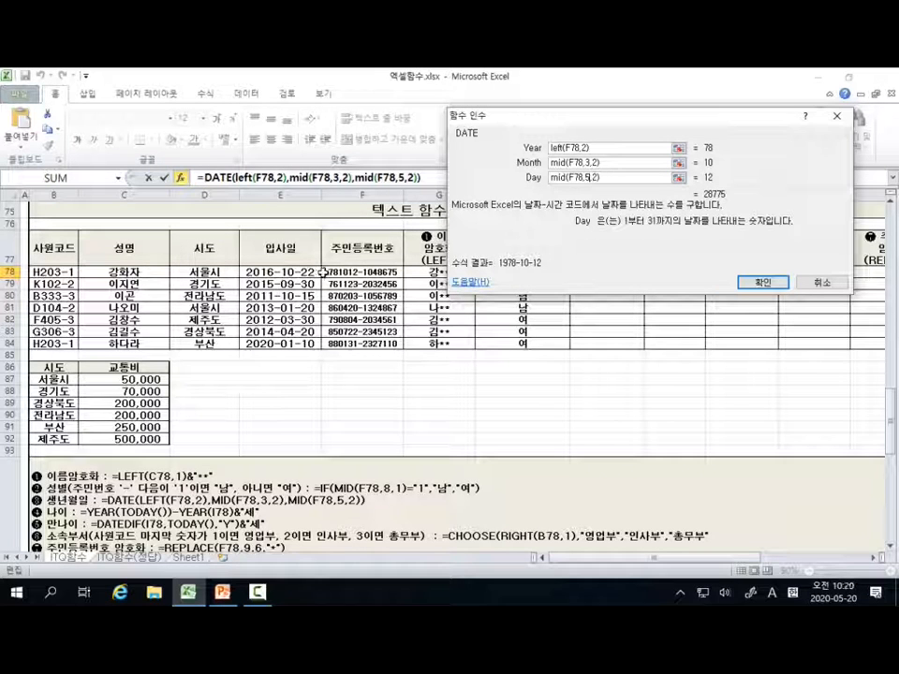
{"action": "key", "text": "ctrl+2"}
{"action": "mouse_move", "coordinate": [322, 267]}
{"action": "left_mouse_down"}
{"action": "mouse_move", "coordinate": [324, 281]}
{"action": "mouse_move", "coordinate": [361, 278]}
{"action": "left_mouse_up"}
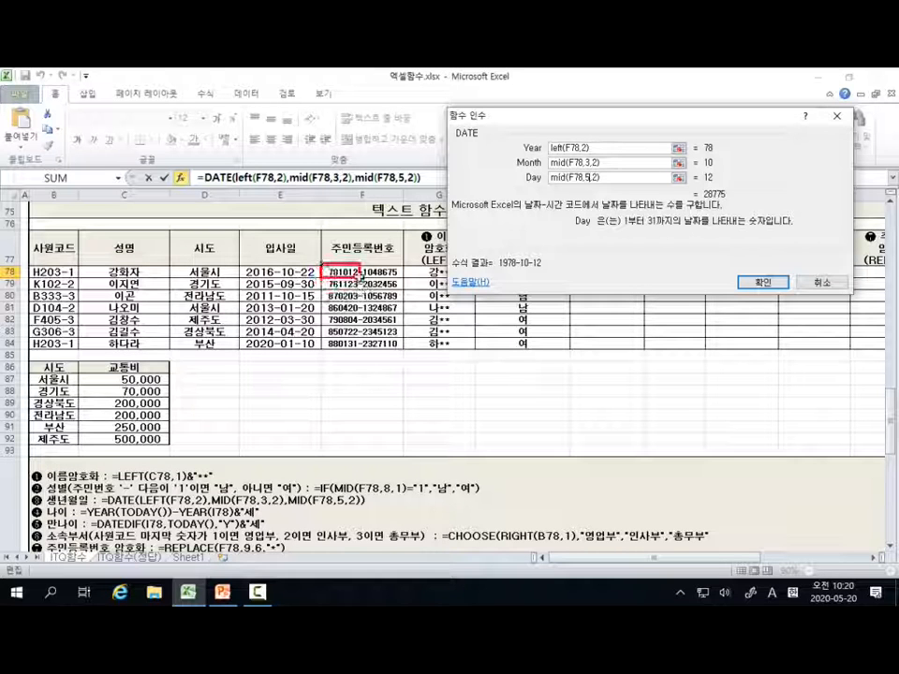
{"action": "key", "text": "Escape"}
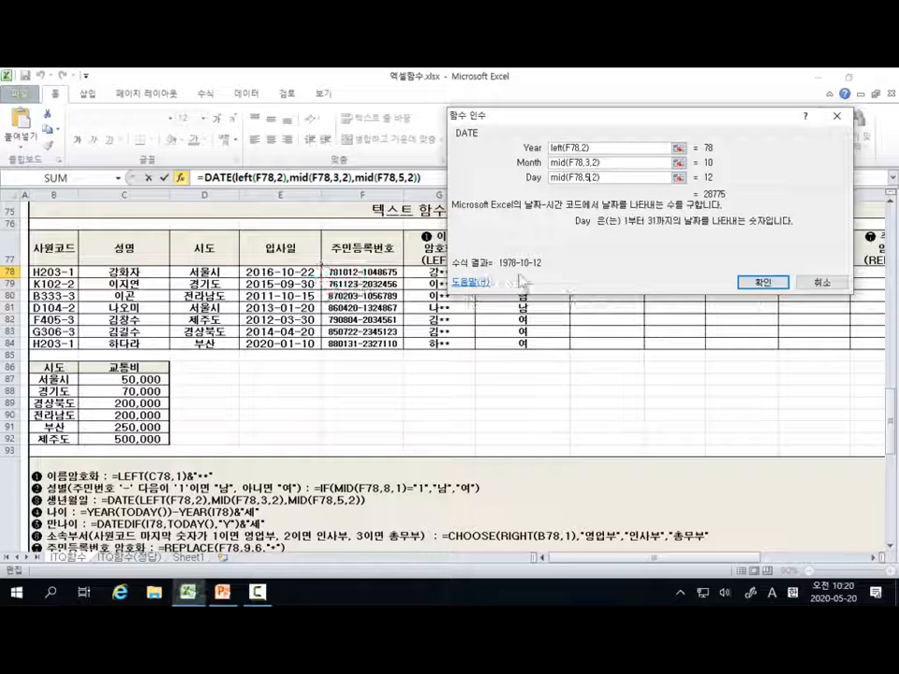
{"action": "left_click", "coordinate": [767, 282]}
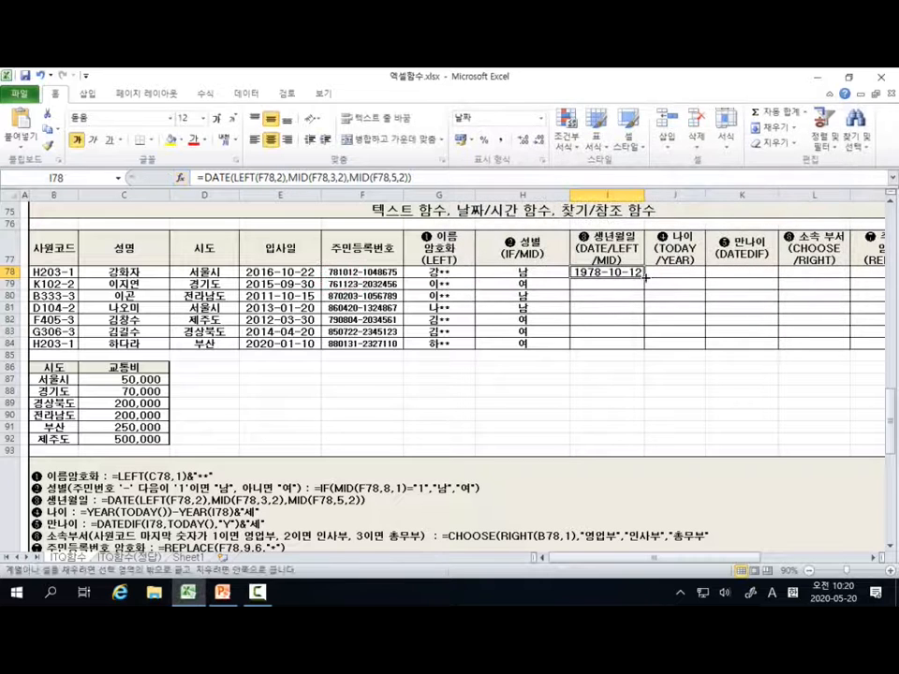
Step: Fill the birth date formula from I78 down through I84
{"action": "left_click_drag", "start_coordinate": [645, 277], "coordinate": [647, 348]}
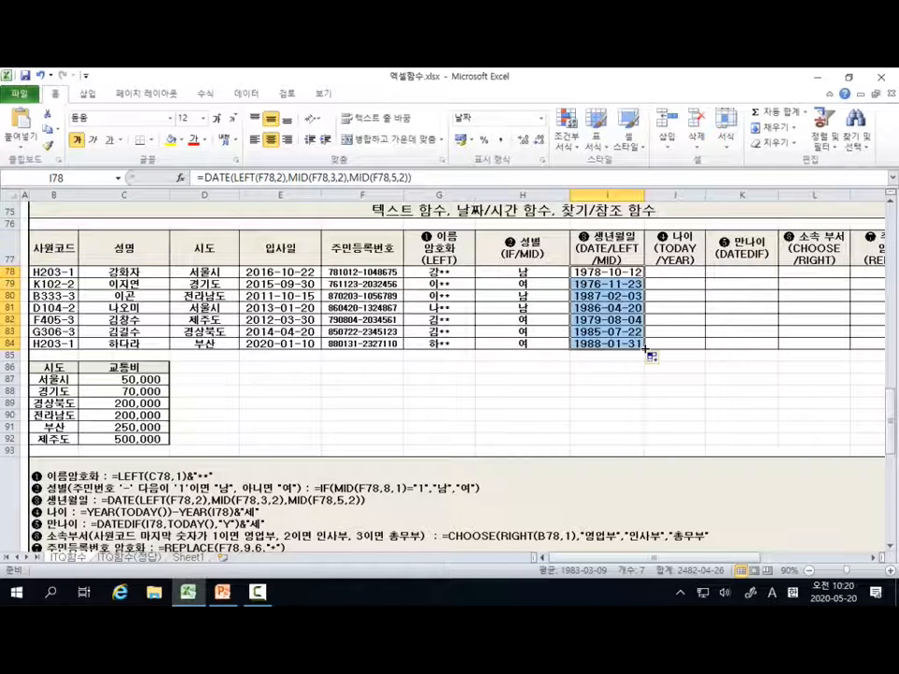
Step: Try =TODAY() on its own in the first age cell, J78, and clear the cell again
{"action": "left_click", "coordinate": [696, 273]}
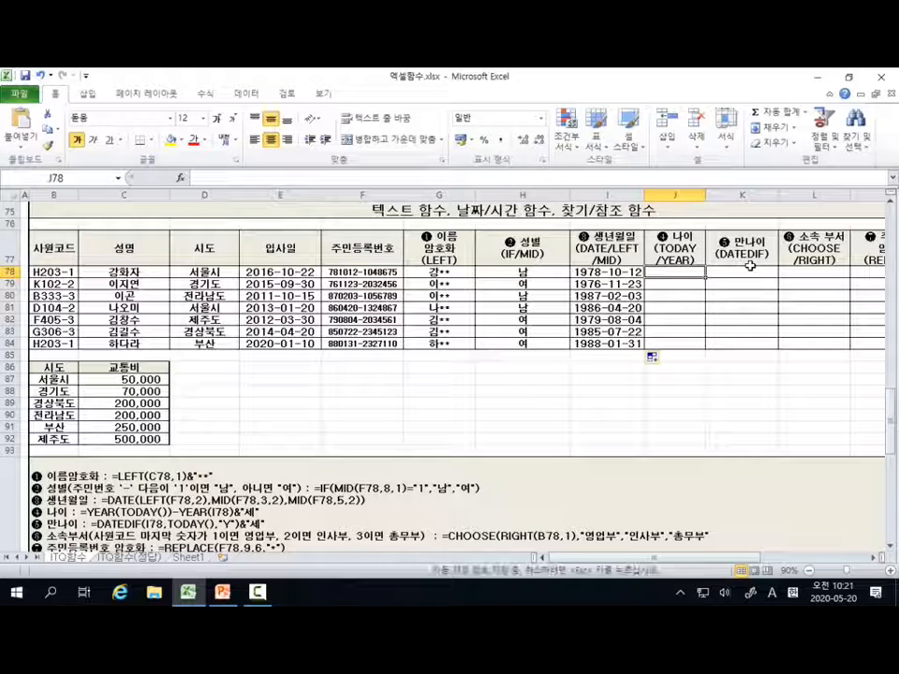
{"action": "type", "text": "="}
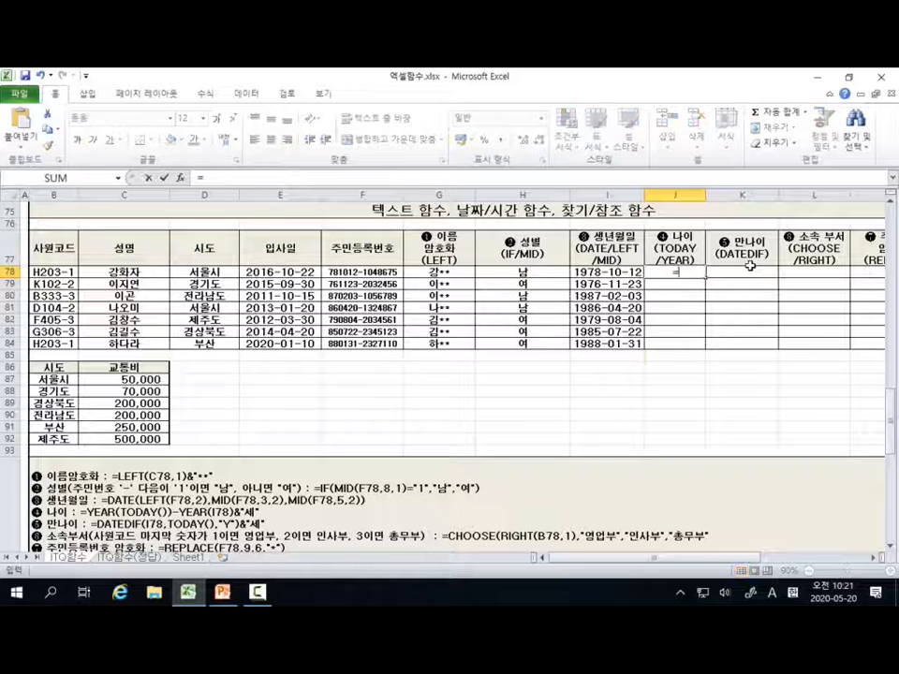
{"action": "type", "text": "TOD"}
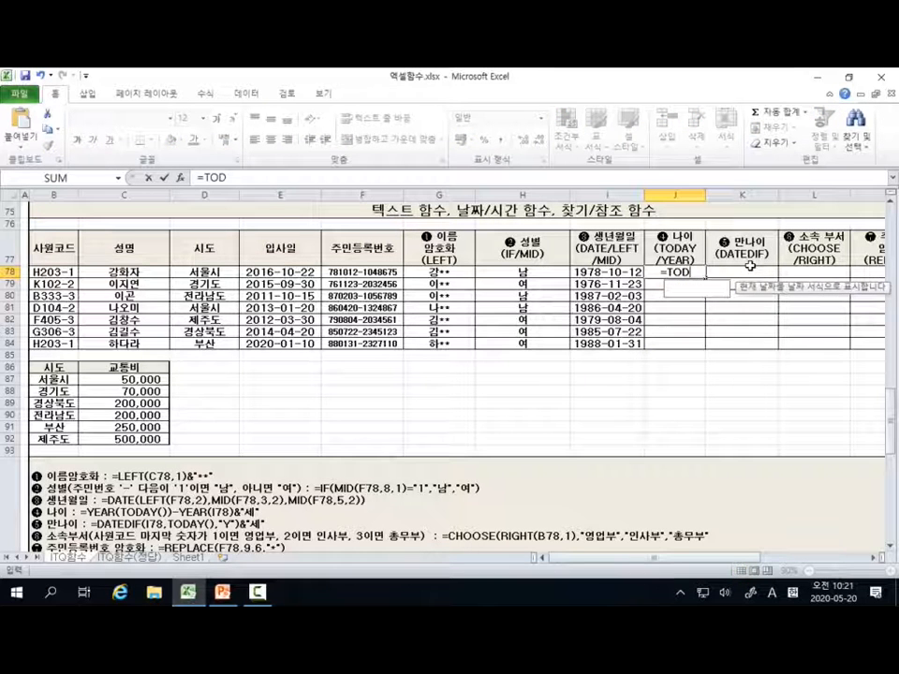
{"action": "type", "text": "AY()"}
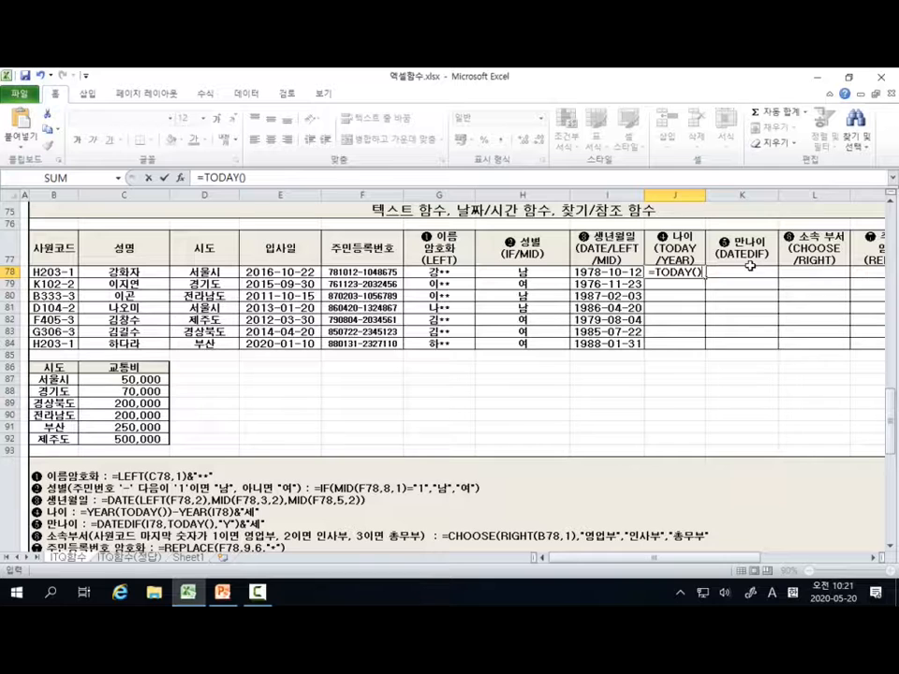
{"action": "key", "text": "Return"}
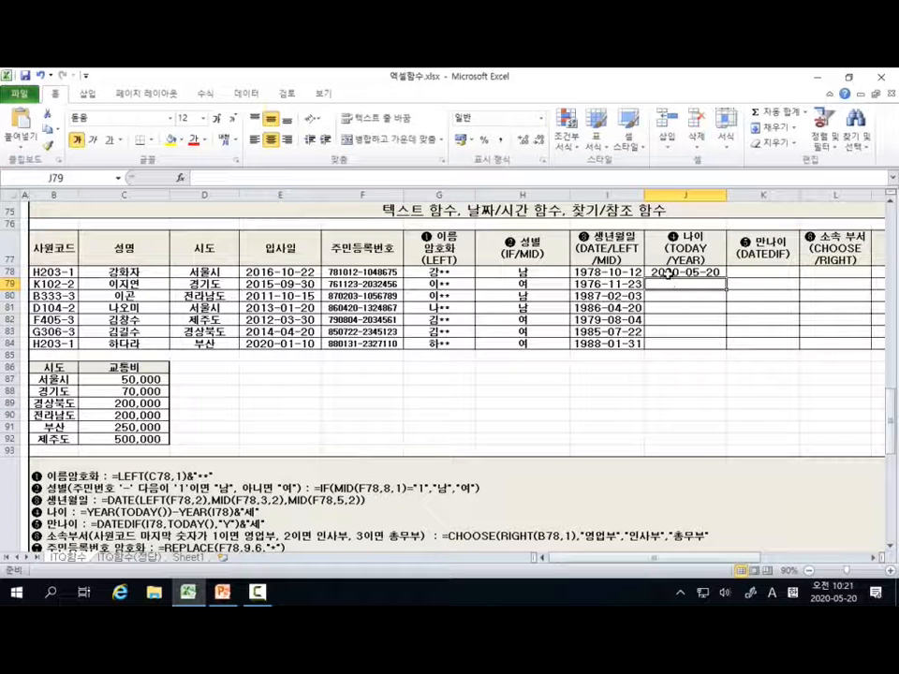
{"action": "left_click", "coordinate": [717, 273]}
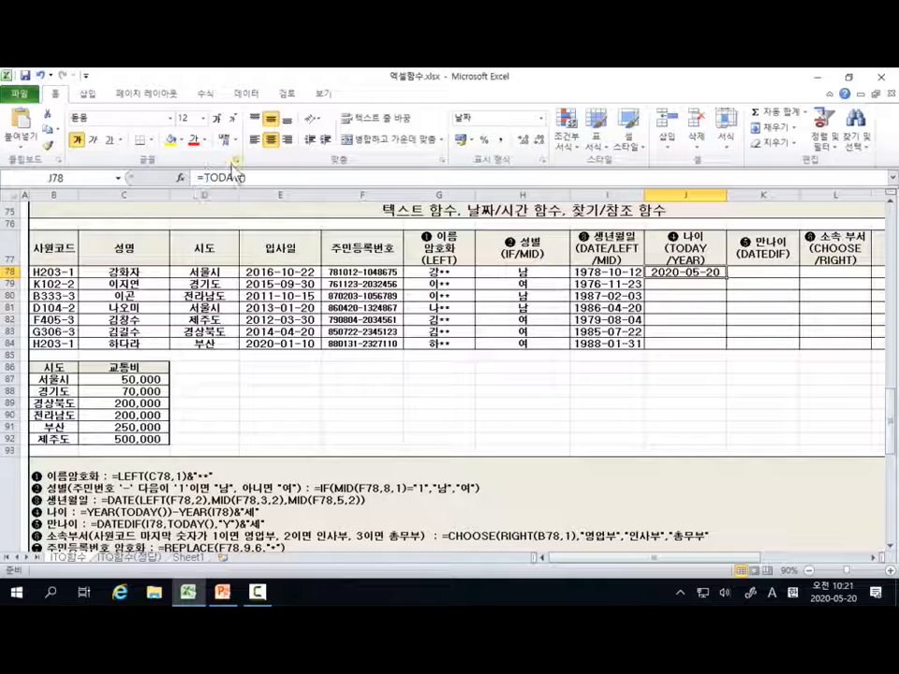
{"action": "key", "text": "Delete"}
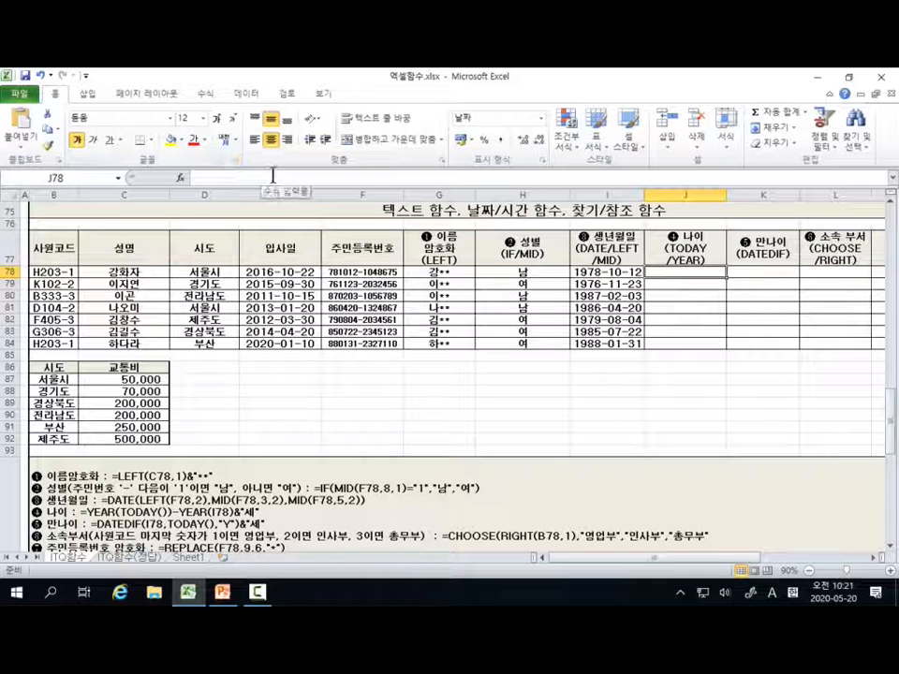
Step: Begin the age formula in J78 with =YEAR(TODAY()) to take the current year
{"action": "left_click", "coordinate": [269, 176]}
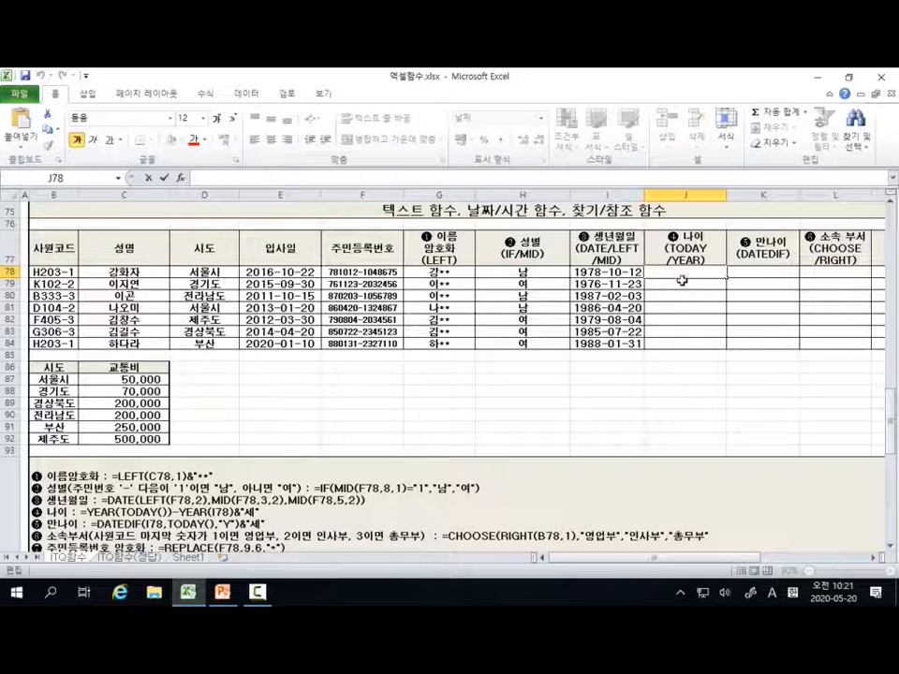
{"action": "type", "text": "="}
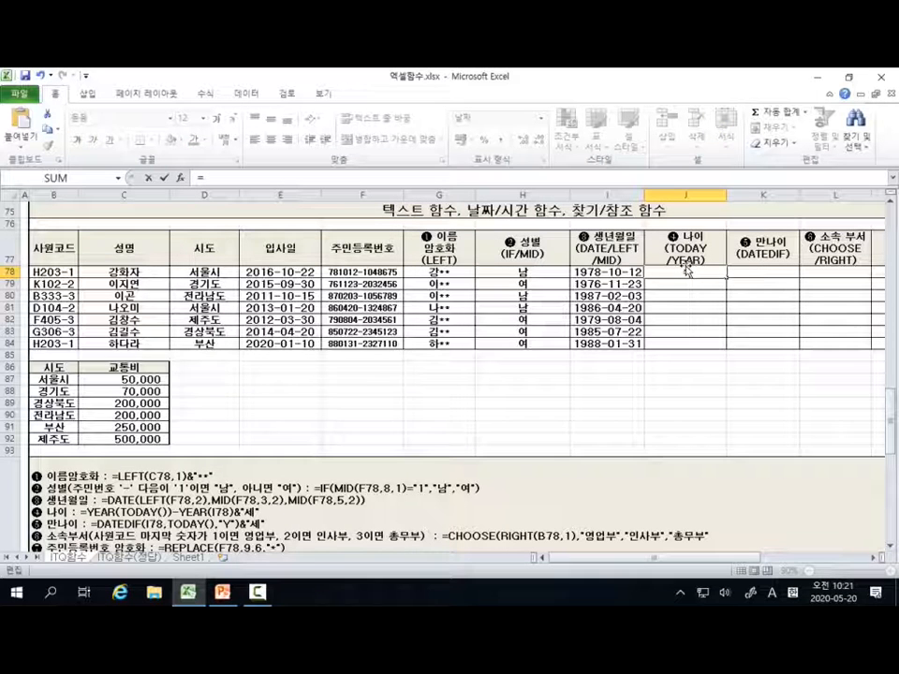
{"action": "type", "text": "YEAR"}
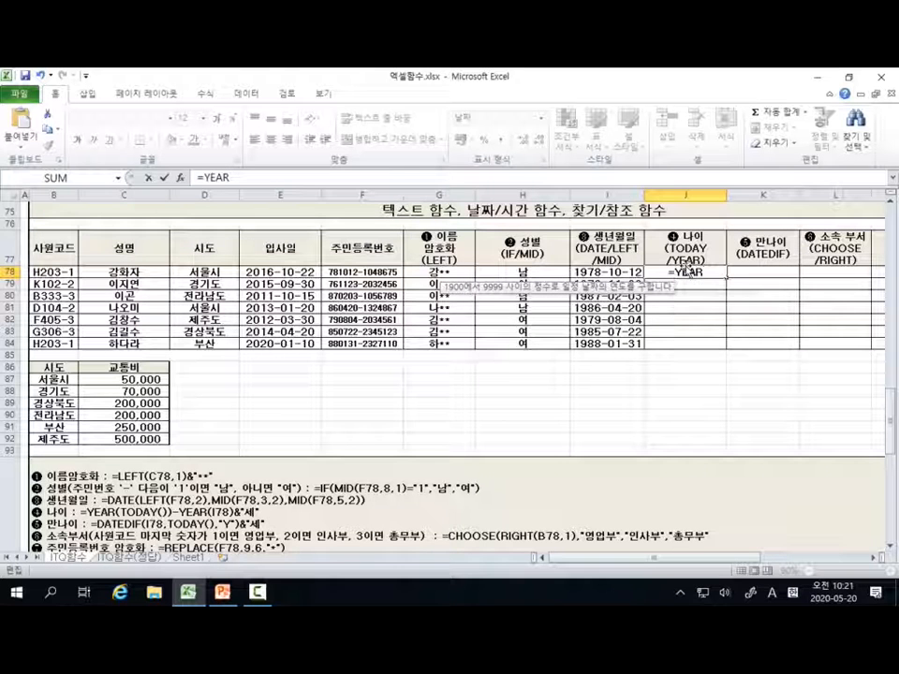
{"action": "type", "text": "(TOD"}
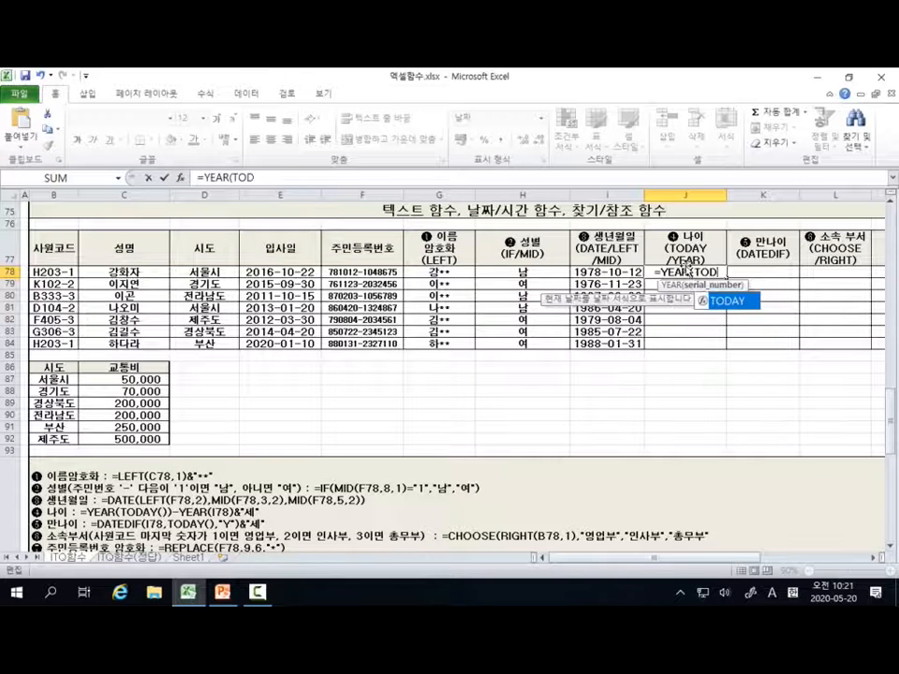
{"action": "type", "text": "AY()"}
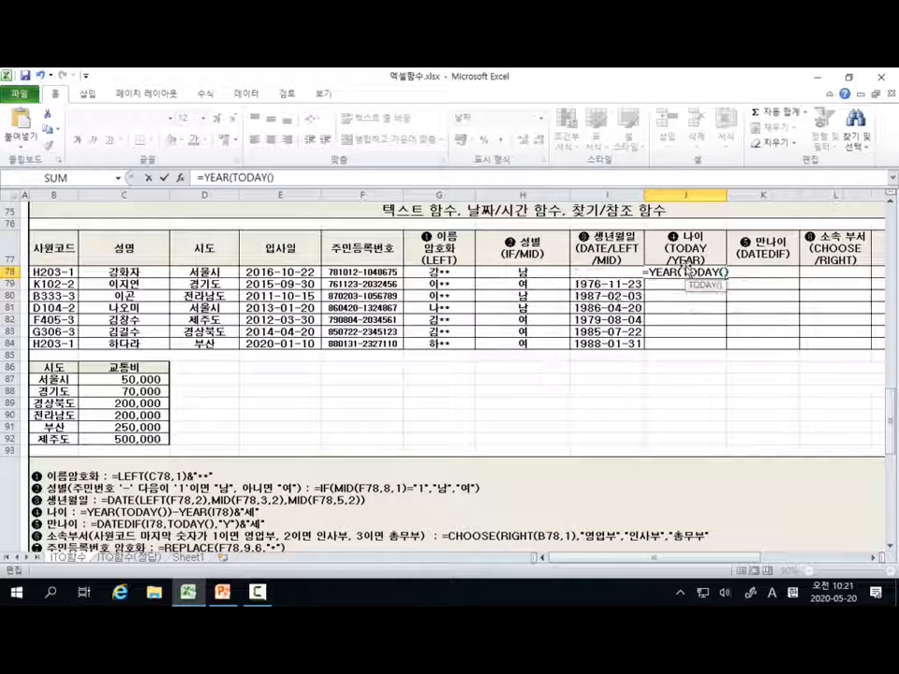
{"action": "type", "text": ")"}
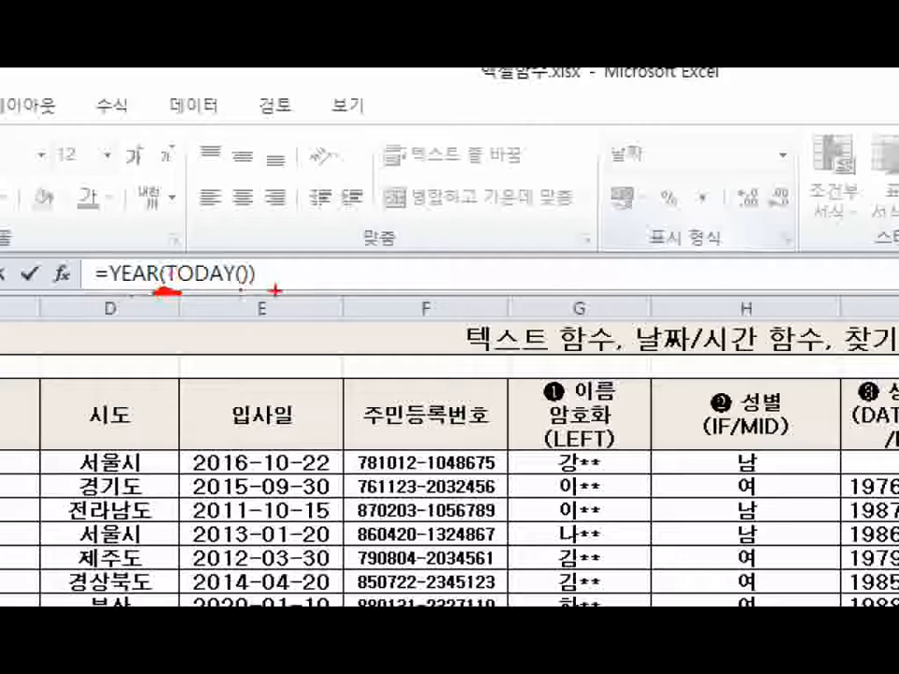
{"action": "left_click_drag", "start_coordinate": [249, 289], "coordinate": [261, 289]}
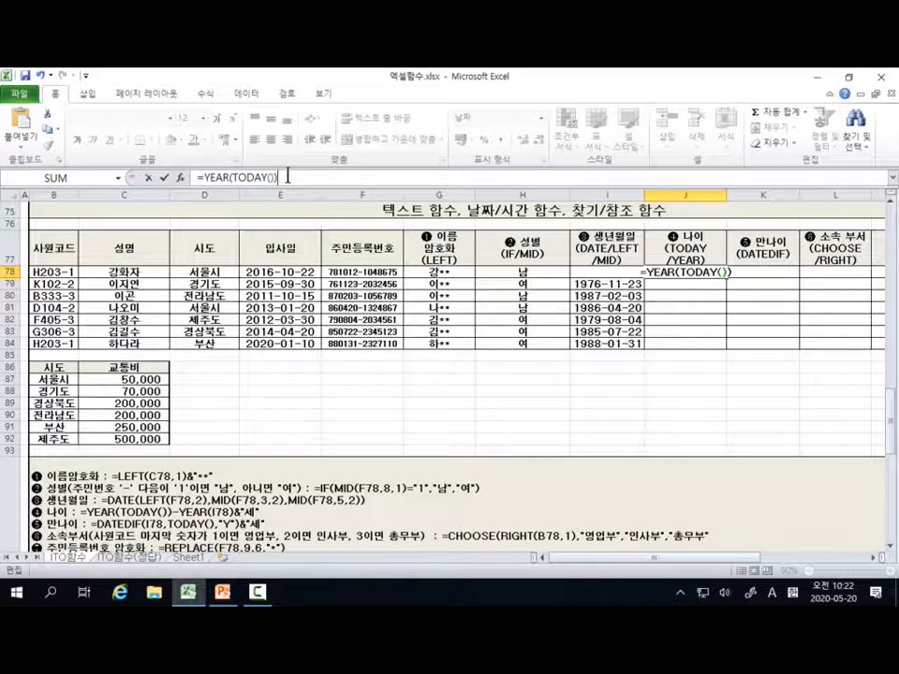
Step: Subtract YEAR(I78) from the current year in J78 and enter the formula =YEAR(TODAY())-YEAR(I78)
{"action": "type", "text": "YEA"}
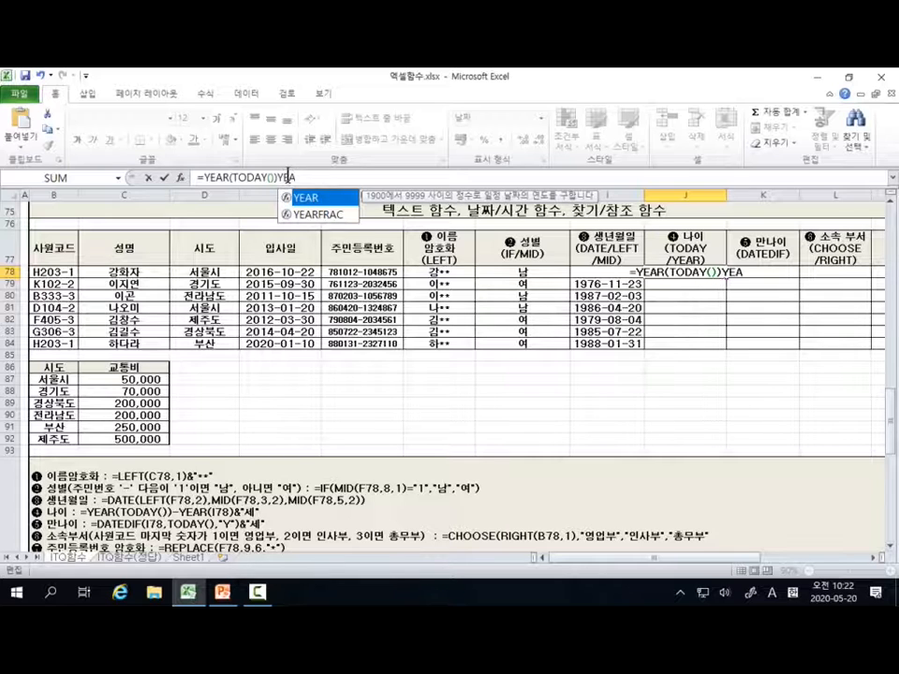
{"action": "key", "text": "BackSpace"}
{"action": "key", "text": "BackSpace"}
{"action": "key", "text": "BackSpace"}
{"action": "type", "text": "-"}
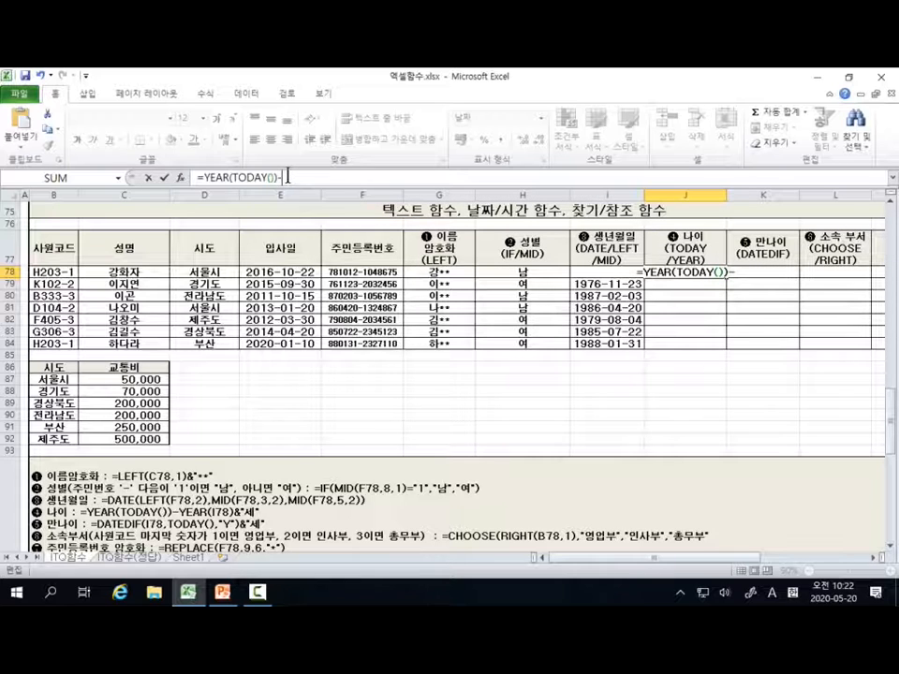
{"action": "type", "text": "YEAR"}
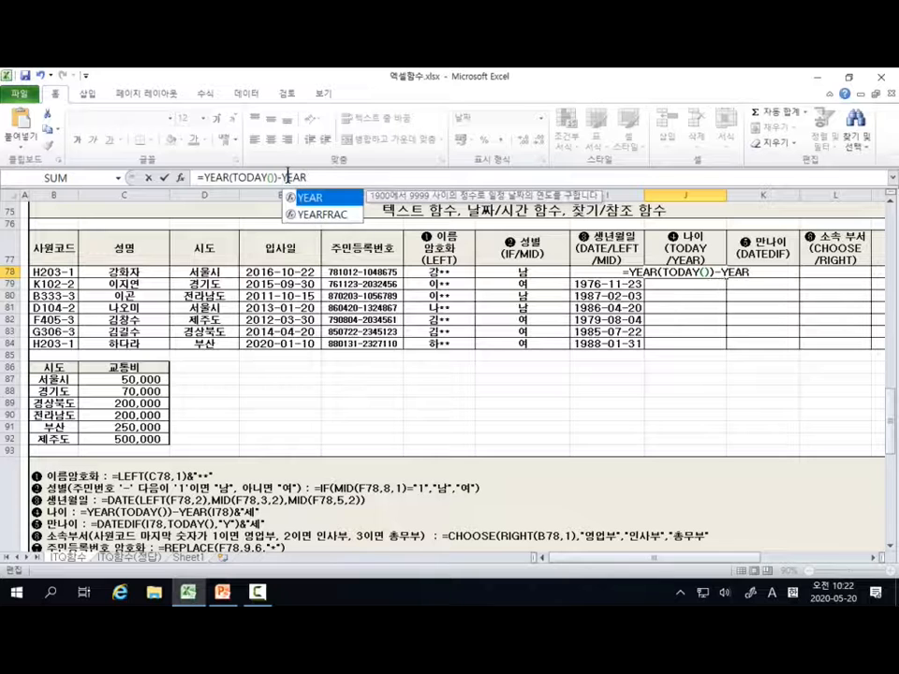
{"action": "key", "text": "Tab"}
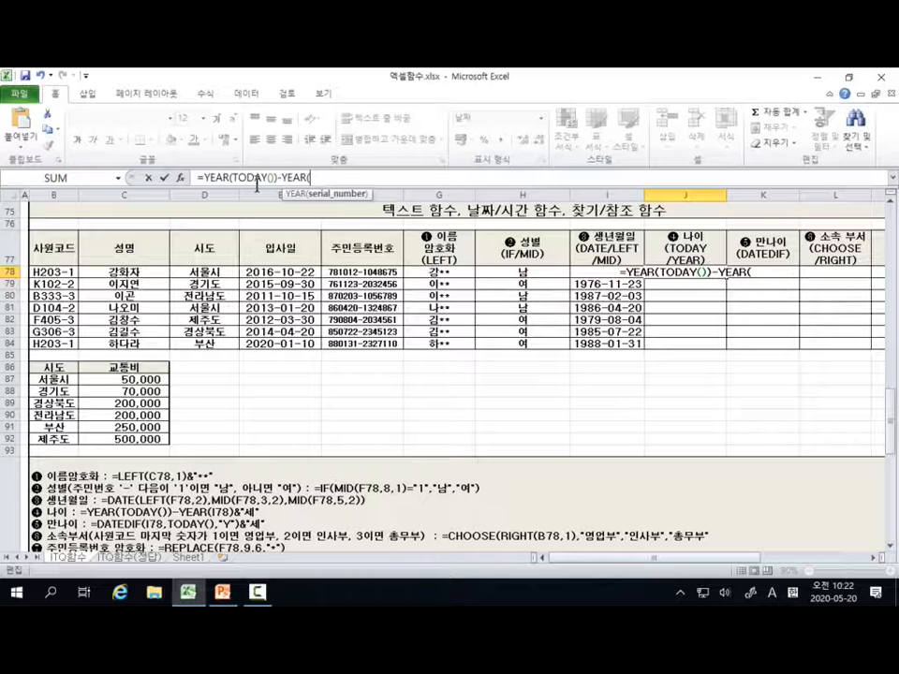
{"action": "type", "text": "I78"}
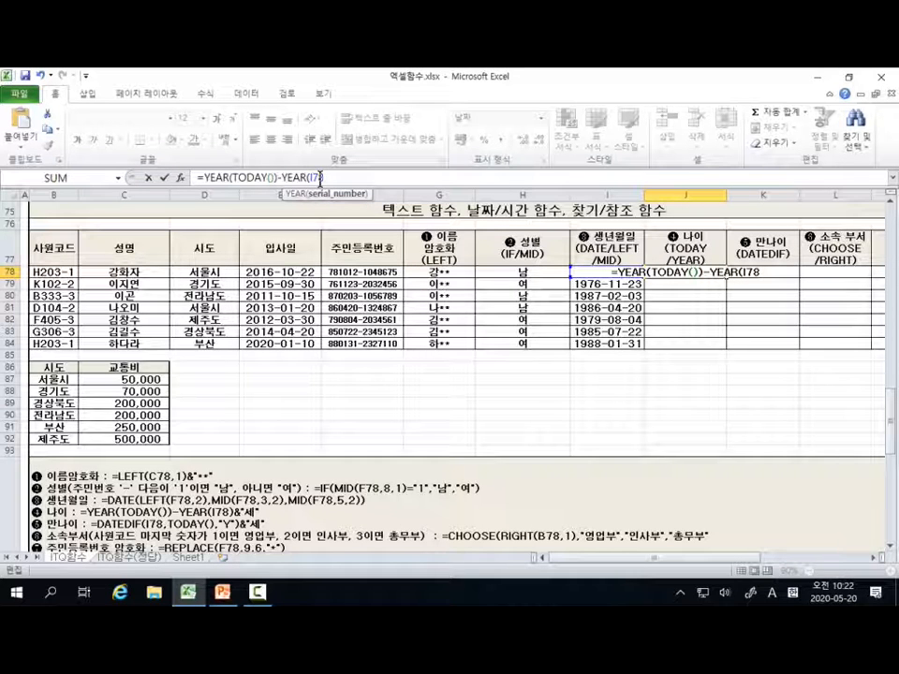
{"action": "type", "text": ")"}
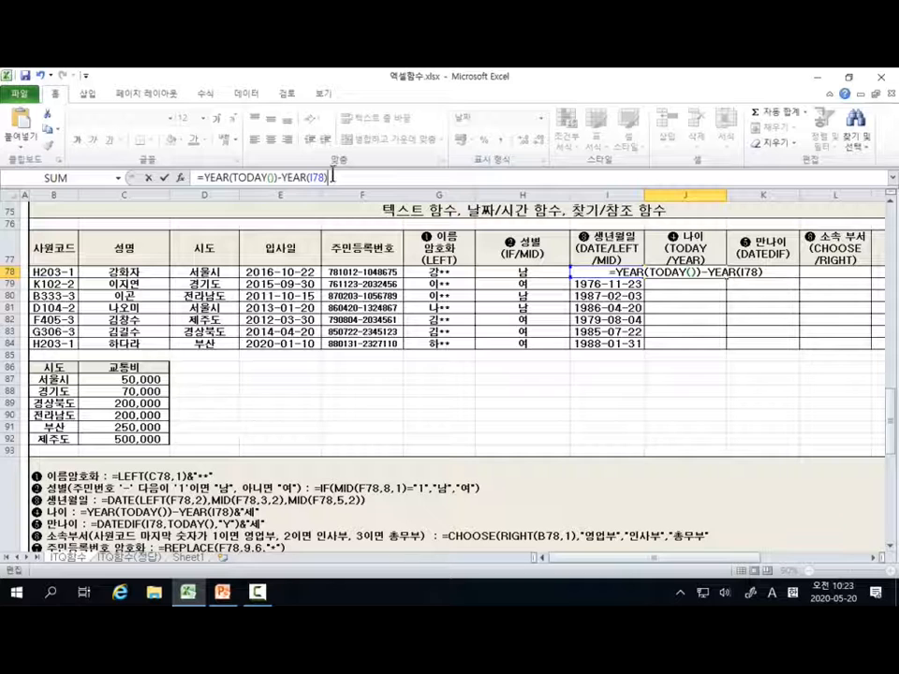
{"action": "key", "text": "Return"}
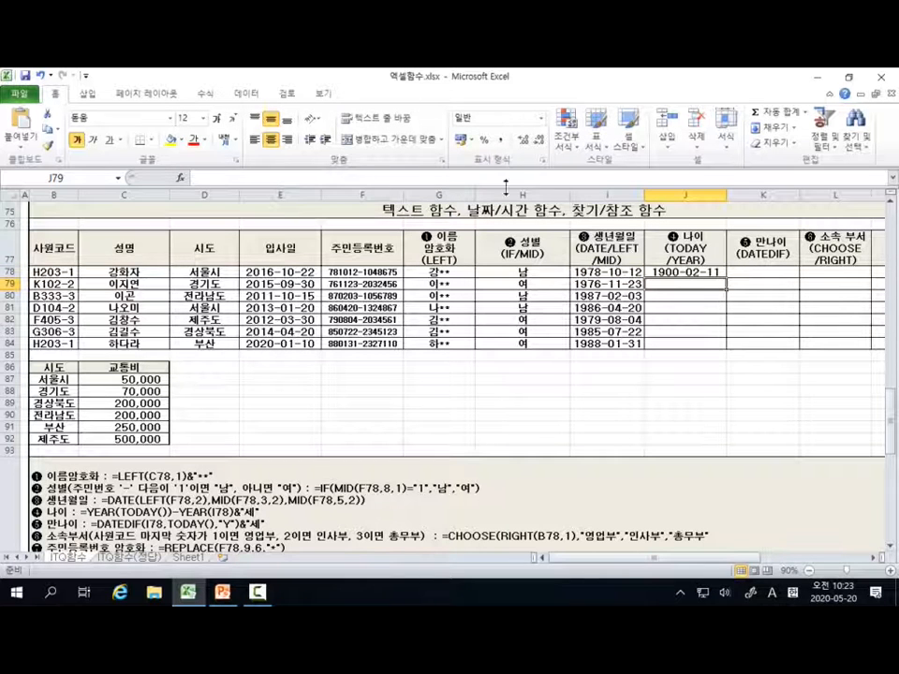
Step: Change the number format of the age cell J78 from date to General (일반)
{"action": "left_click", "coordinate": [688, 273]}
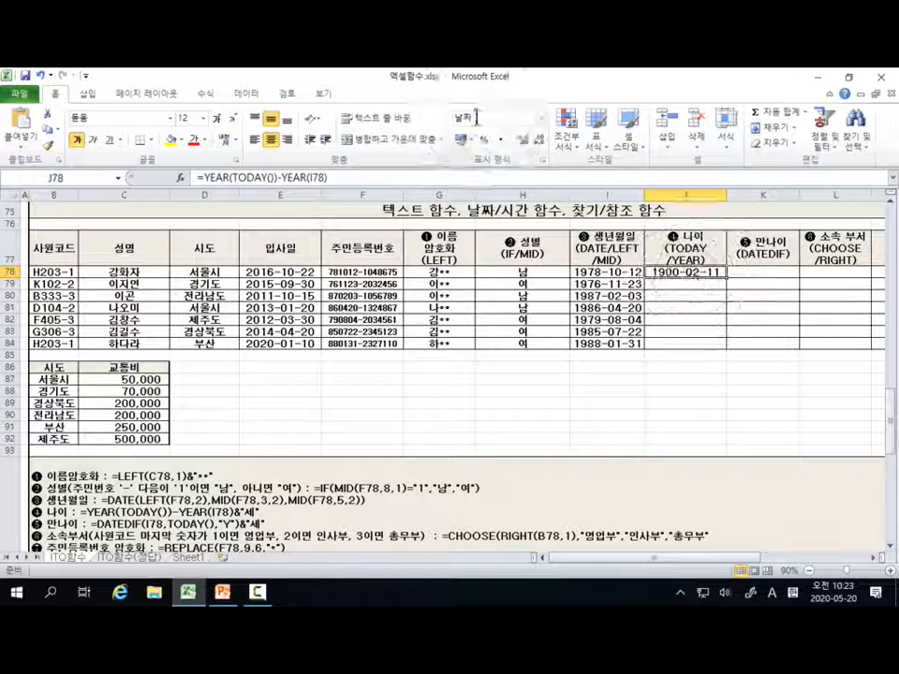
{"action": "left_click", "coordinate": [541, 119]}
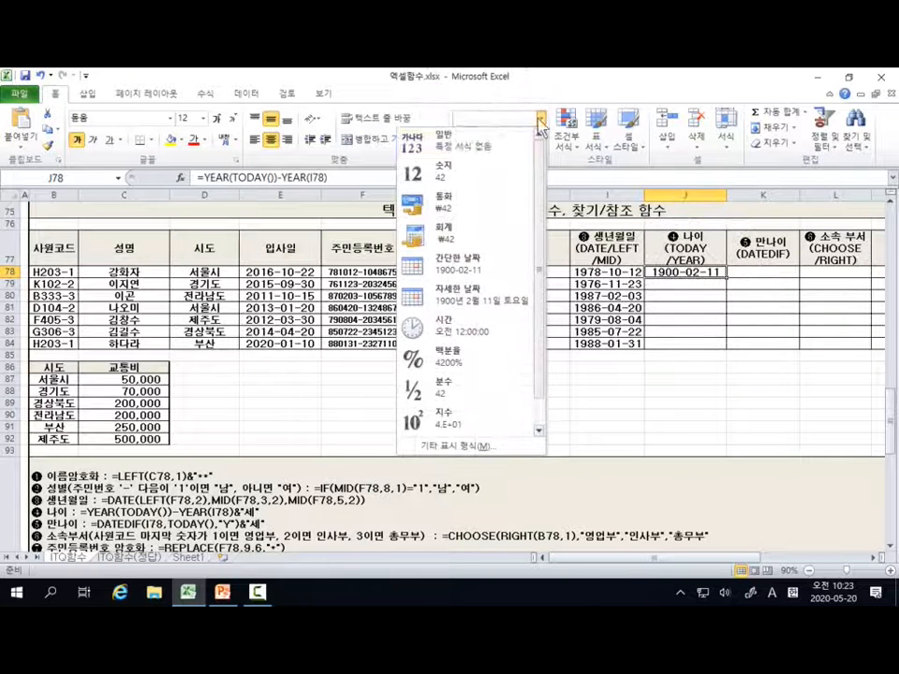
{"action": "left_click", "coordinate": [451, 148]}
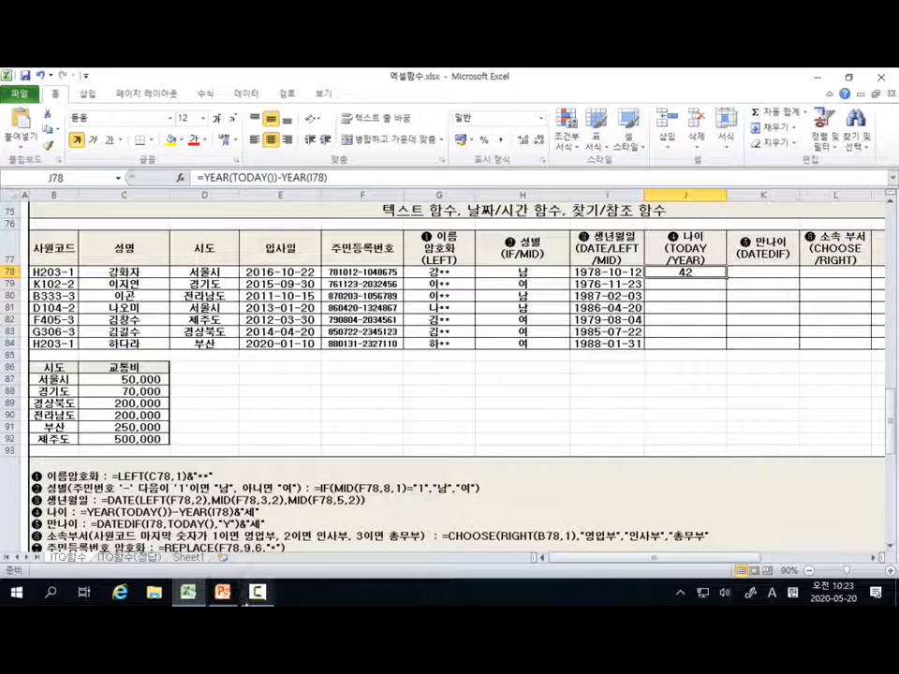
{"action": "mouse_move", "coordinate": [203, 601]}
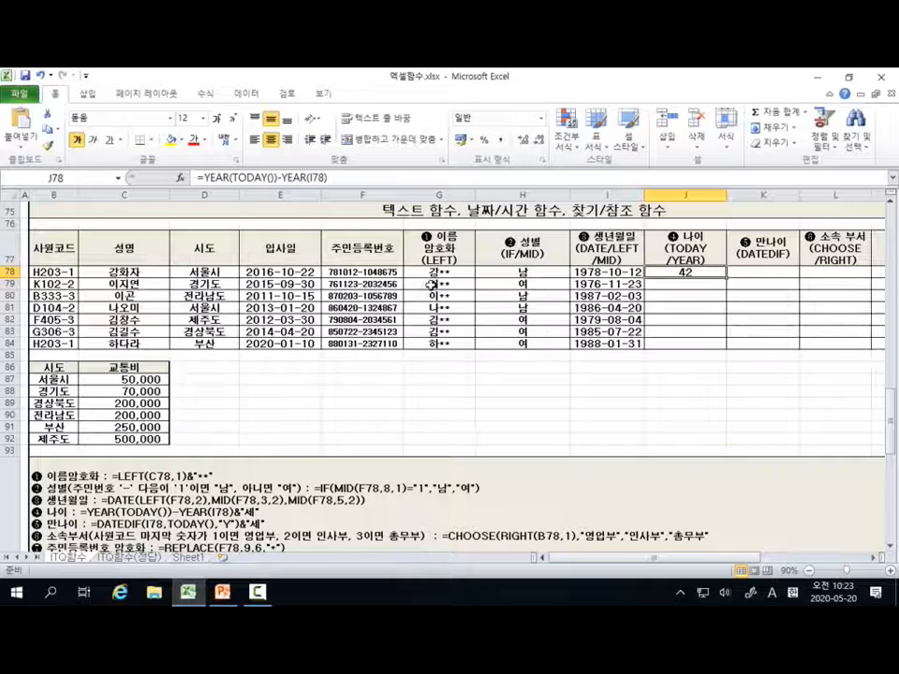
{"action": "left_click", "coordinate": [257, 592]}
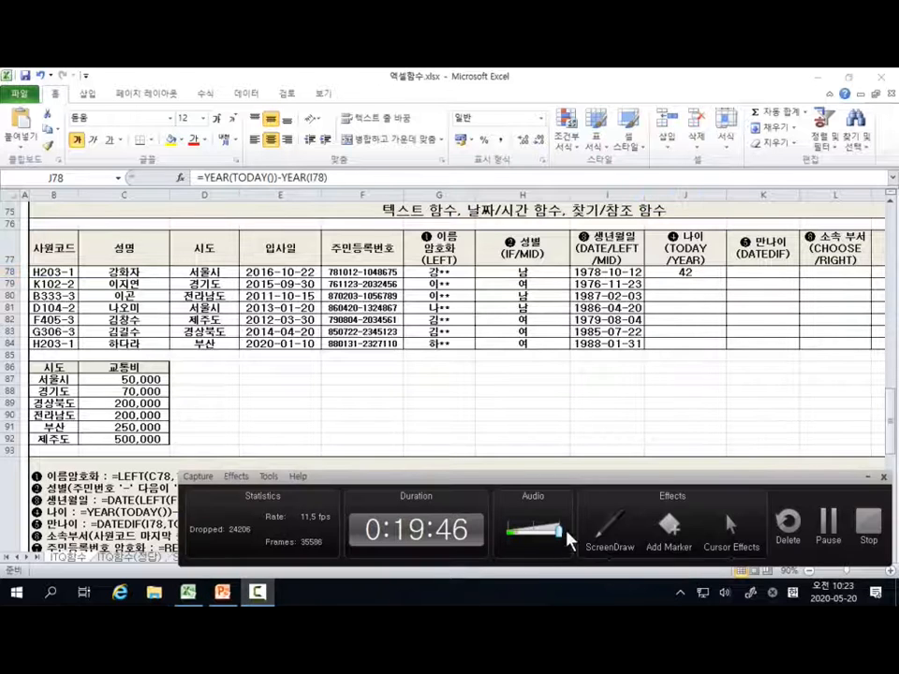
{"action": "left_click", "coordinate": [597, 548]}
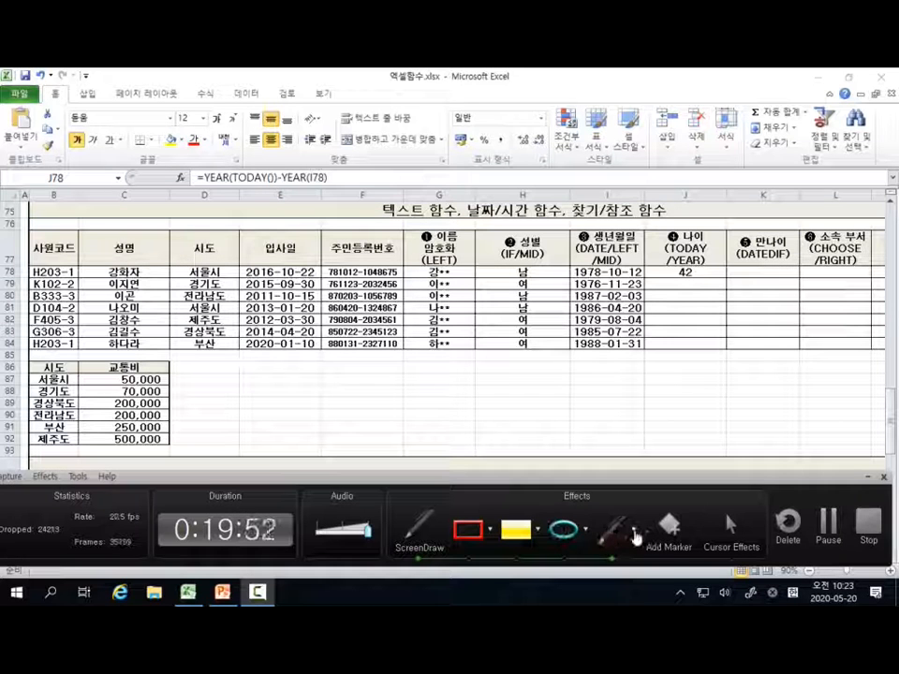
{"action": "left_click", "coordinate": [635, 535]}
{"action": "mouse_move", "coordinate": [626, 557]}
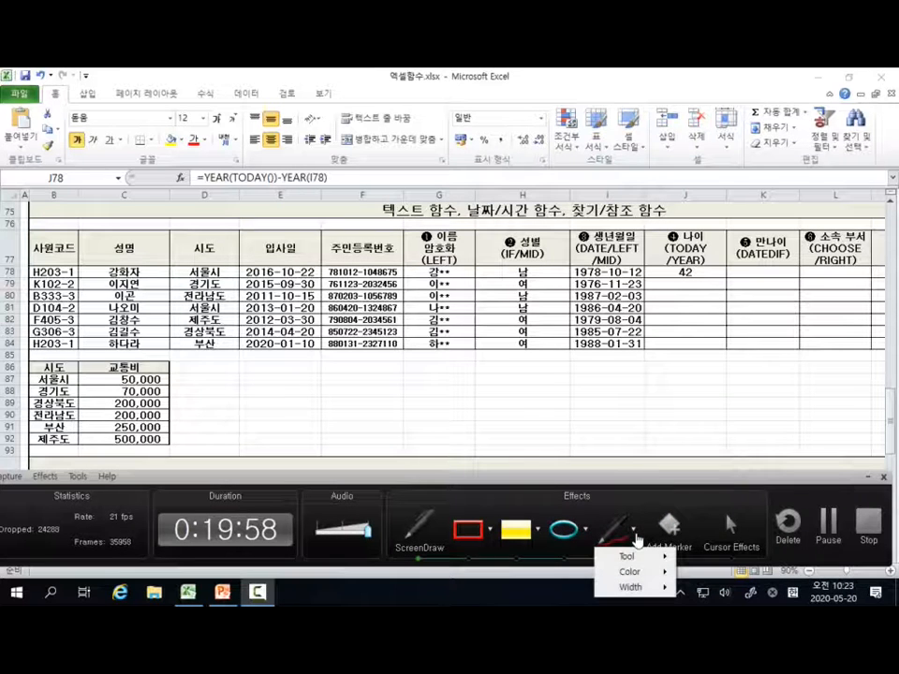
{"action": "left_click", "coordinate": [614, 533]}
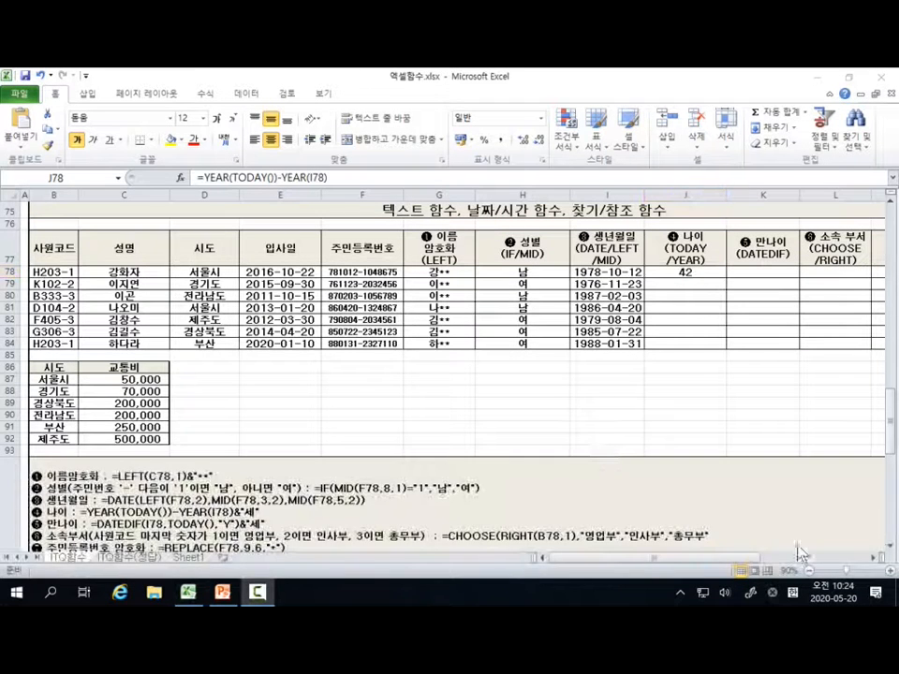
{"action": "left_click", "coordinate": [256, 592]}
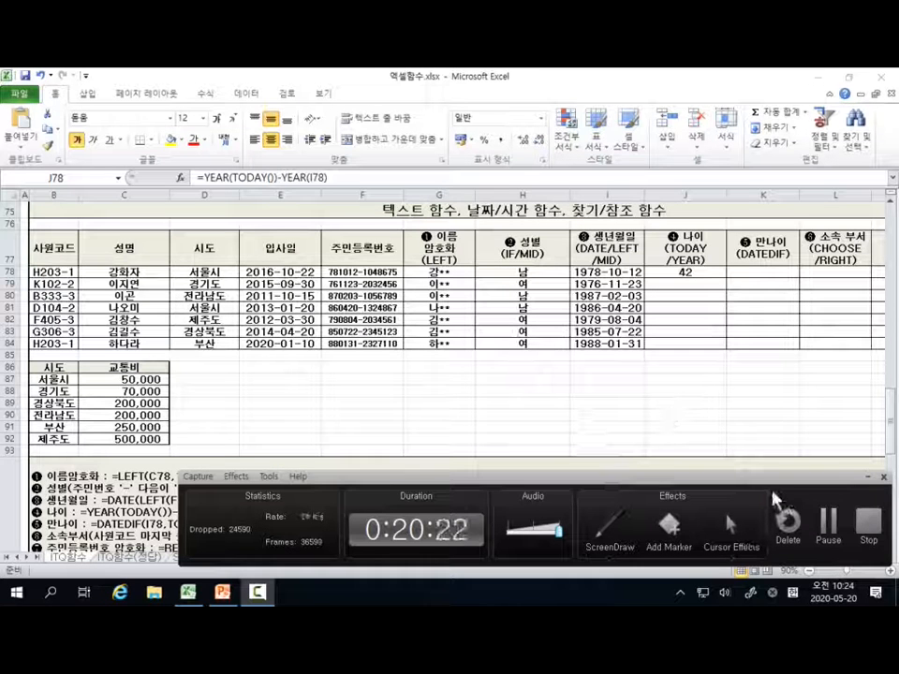
{"action": "left_click", "coordinate": [823, 530]}
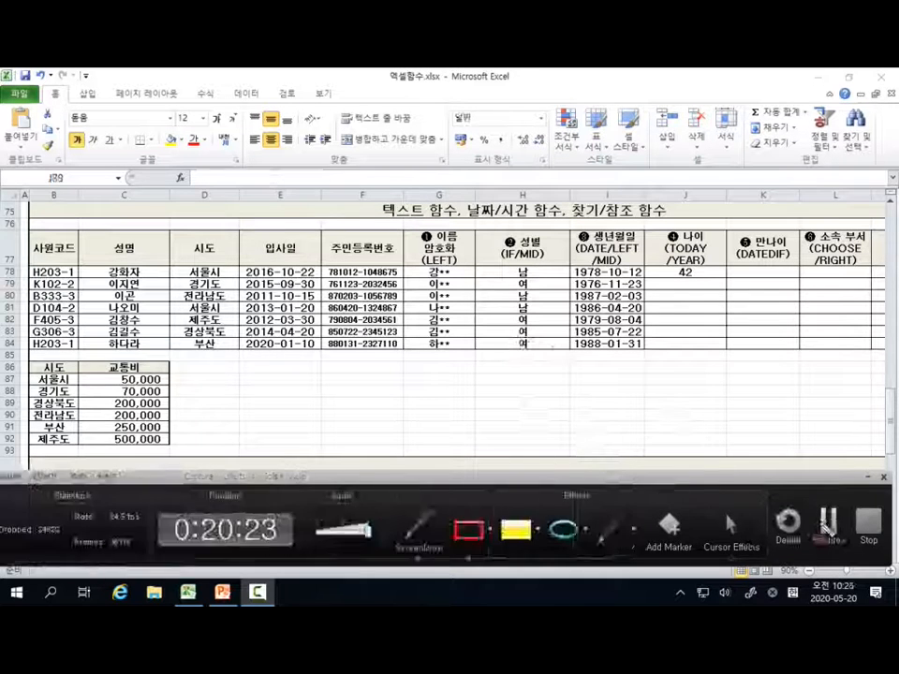
{"action": "left_click", "coordinate": [730, 531]}
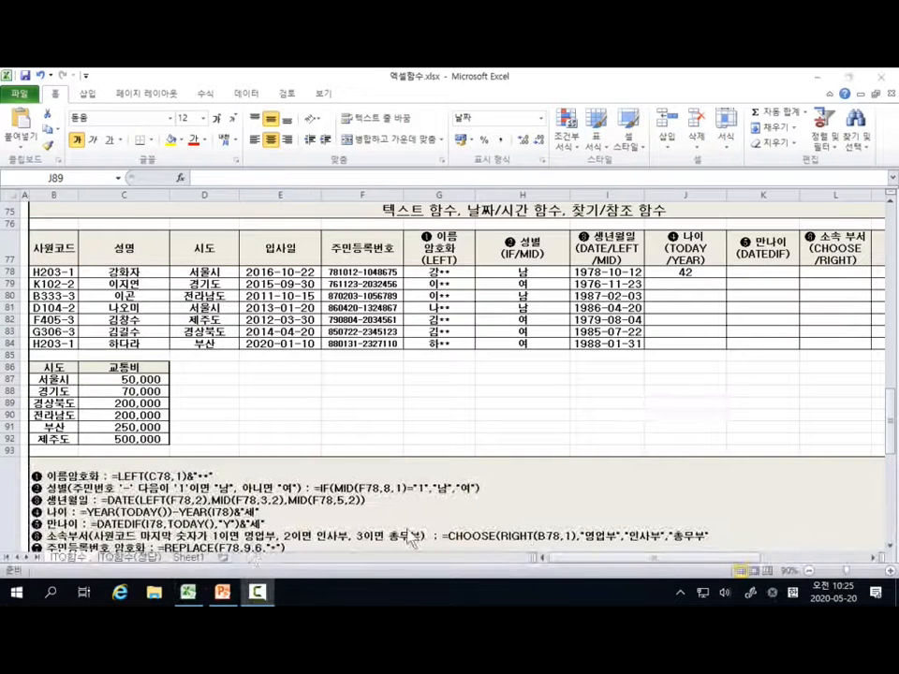
Step: Handwrite a date serial number explanation below the table with ScreenDraw: 1900-1-1 → 1 and 1900-2-11 for 42, and end the annotation
{"action": "left_click", "coordinate": [267, 597]}
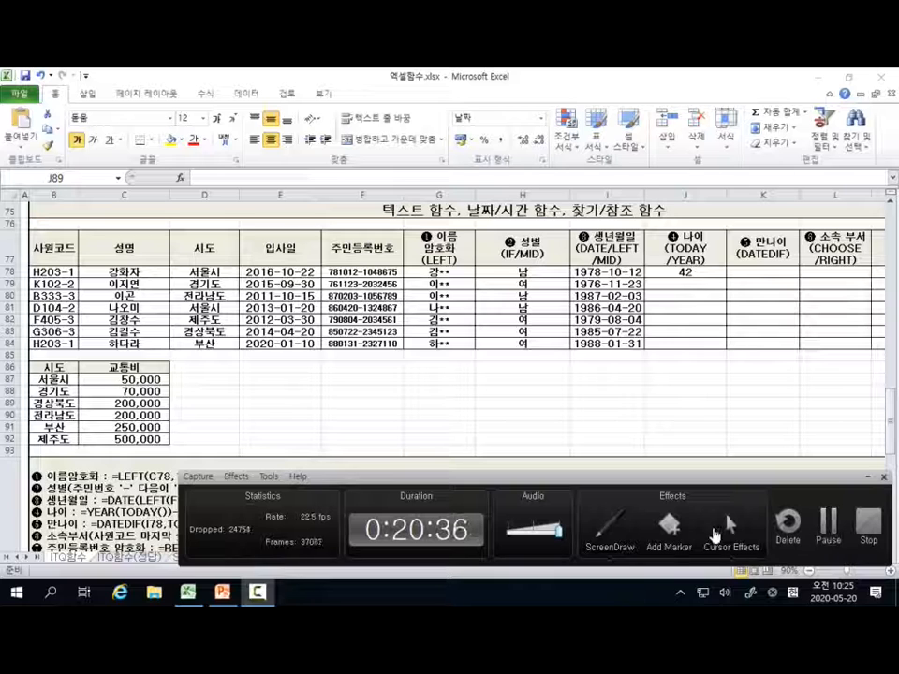
{"action": "left_click", "coordinate": [607, 535]}
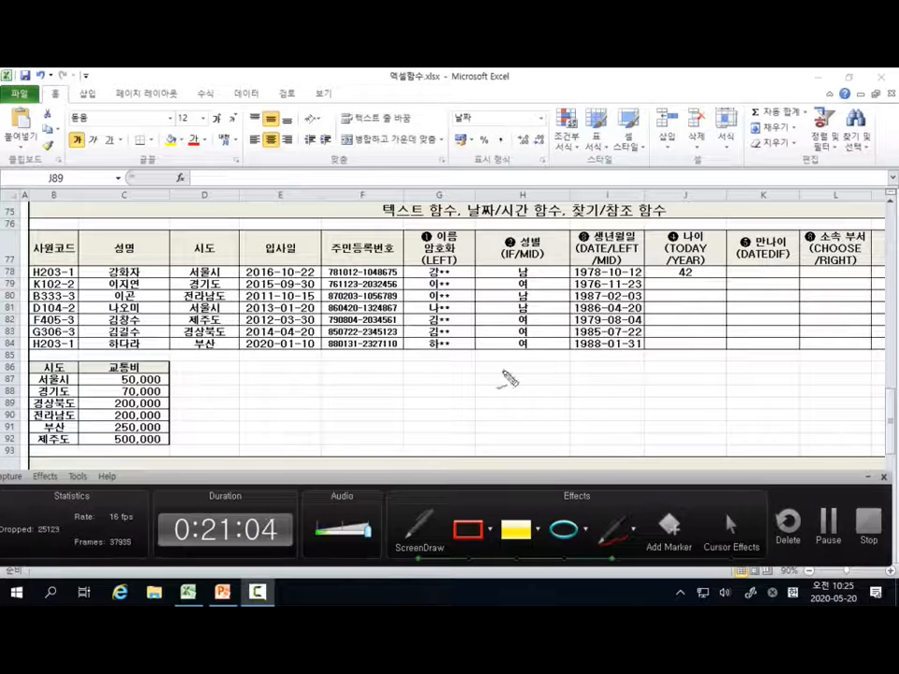
{"action": "mouse_move", "coordinate": [491, 369]}
{"action": "left_mouse_down"}
{"action": "mouse_move", "coordinate": [491, 396]}
{"action": "mouse_move", "coordinate": [525, 395]}
{"action": "mouse_move", "coordinate": [532, 381]}
{"action": "mouse_move", "coordinate": [518, 401]}
{"action": "mouse_move", "coordinate": [559, 398]}
{"action": "mouse_move", "coordinate": [544, 376]}
{"action": "mouse_move", "coordinate": [582, 391]}
{"action": "mouse_move", "coordinate": [583, 384]}
{"action": "mouse_move", "coordinate": [616, 405]}
{"action": "mouse_move", "coordinate": [642, 395]}
{"action": "mouse_move", "coordinate": [656, 405]}
{"action": "mouse_move", "coordinate": [722, 382]}
{"action": "mouse_move", "coordinate": [710, 395]}
{"action": "left_mouse_up"}
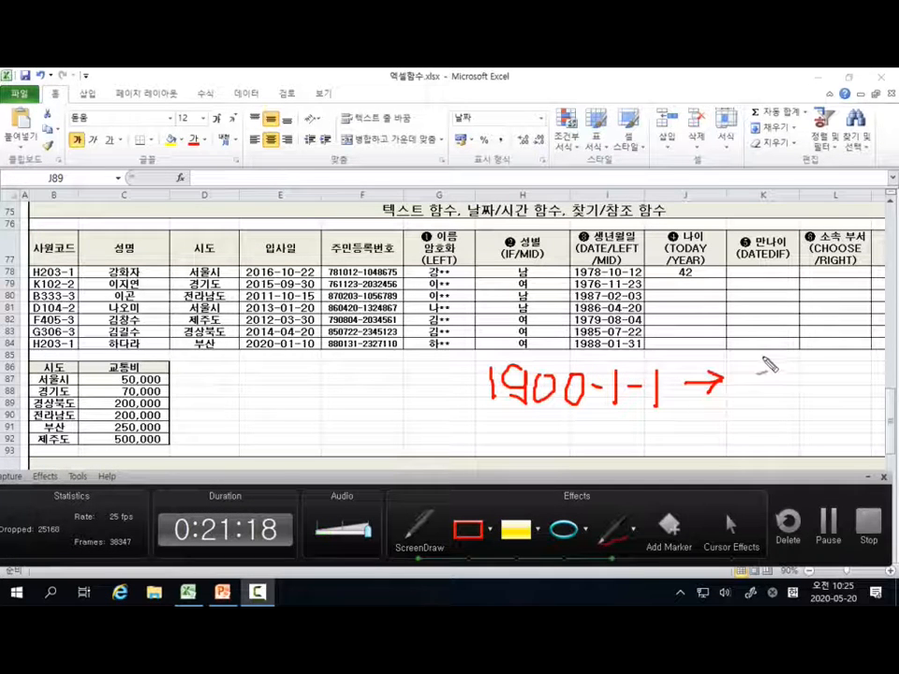
{"action": "left_click_drag", "start_coordinate": [759, 360], "coordinate": [760, 401]}
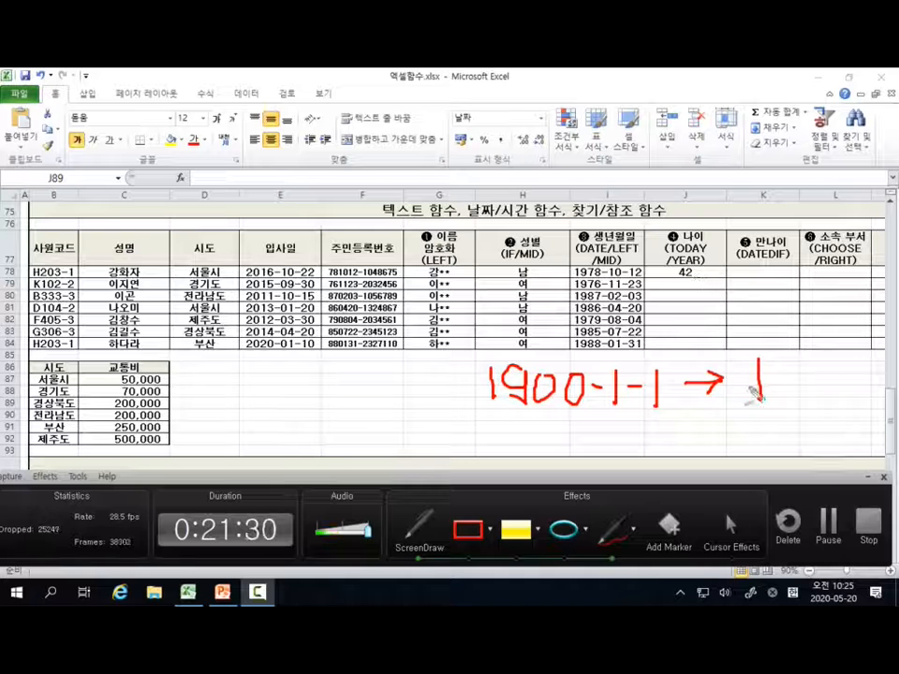
{"action": "mouse_move", "coordinate": [759, 381]}
{"action": "left_mouse_down"}
{"action": "mouse_move", "coordinate": [754, 424]}
{"action": "mouse_move", "coordinate": [764, 424]}
{"action": "mouse_move", "coordinate": [767, 446]}
{"action": "mouse_move", "coordinate": [788, 418]}
{"action": "mouse_move", "coordinate": [787, 444]}
{"action": "mouse_move", "coordinate": [806, 434]}
{"action": "left_mouse_up"}
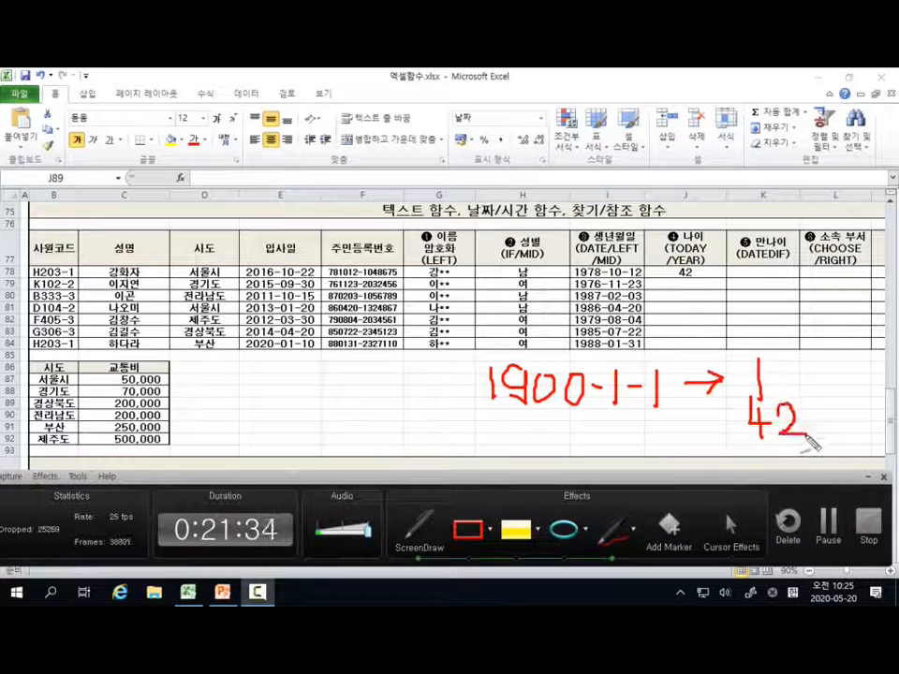
{"action": "mouse_move", "coordinate": [489, 421]}
{"action": "left_mouse_down"}
{"action": "mouse_move", "coordinate": [489, 441]}
{"action": "mouse_move", "coordinate": [519, 426]}
{"action": "mouse_move", "coordinate": [517, 442]}
{"action": "mouse_move", "coordinate": [553, 433]}
{"action": "mouse_move", "coordinate": [583, 442]}
{"action": "mouse_move", "coordinate": [588, 427]}
{"action": "mouse_move", "coordinate": [630, 452]}
{"action": "mouse_move", "coordinate": [656, 454]}
{"action": "mouse_move", "coordinate": [676, 426]}
{"action": "mouse_move", "coordinate": [670, 415]}
{"action": "mouse_move", "coordinate": [683, 450]}
{"action": "left_mouse_up"}
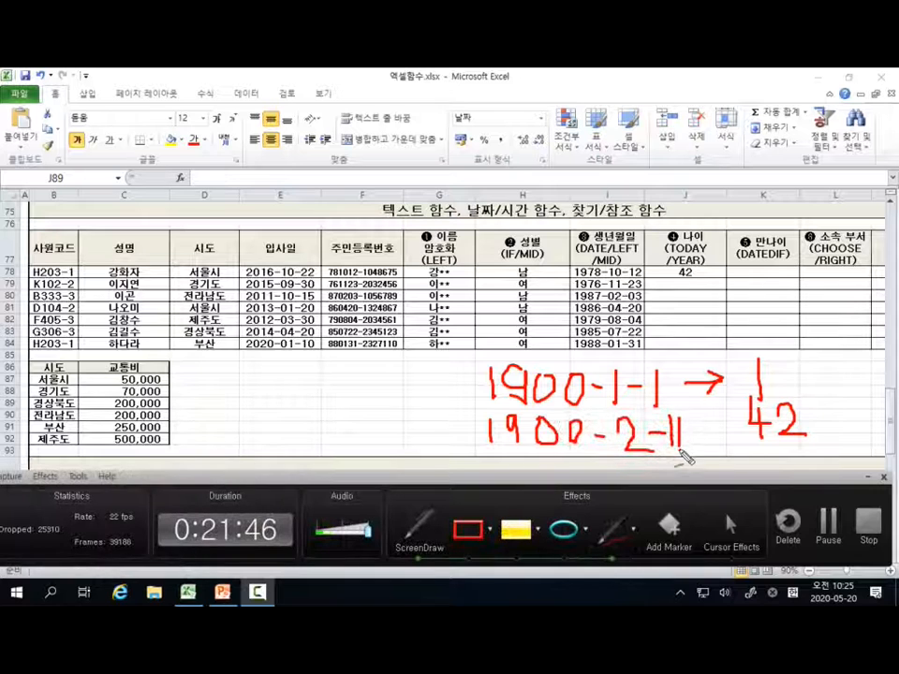
{"action": "mouse_move", "coordinate": [740, 432]}
{"action": "left_mouse_down"}
{"action": "mouse_move", "coordinate": [690, 433]}
{"action": "mouse_move", "coordinate": [708, 446]}
{"action": "left_mouse_up"}
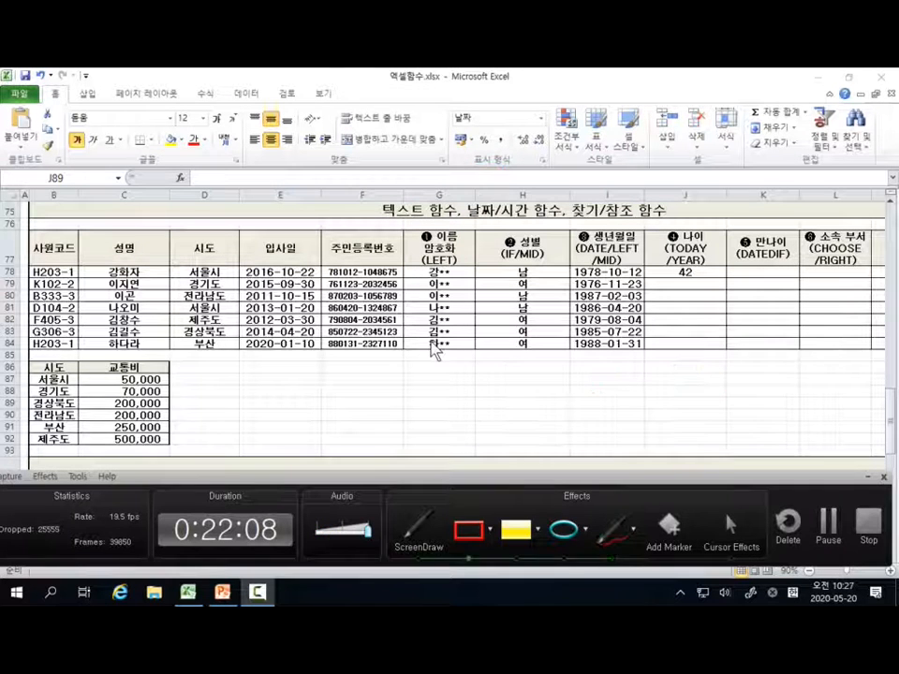
{"action": "left_click", "coordinate": [869, 478]}
Step: Fill the age formula from J78 down through J84 for the remaining employees
{"action": "left_click", "coordinate": [701, 273]}
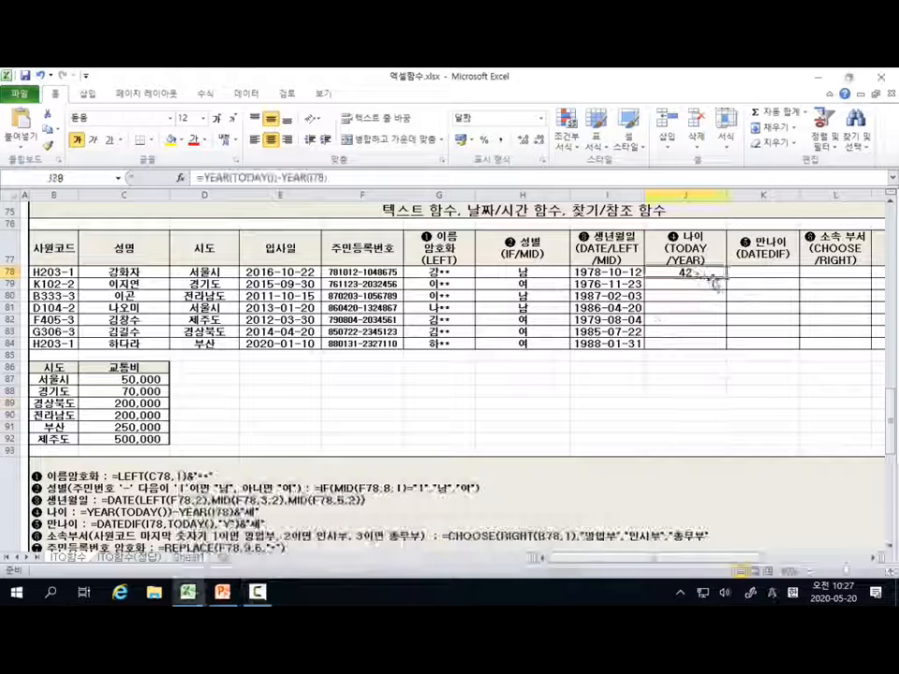
{"action": "left_click_drag", "start_coordinate": [726, 277], "coordinate": [726, 349]}
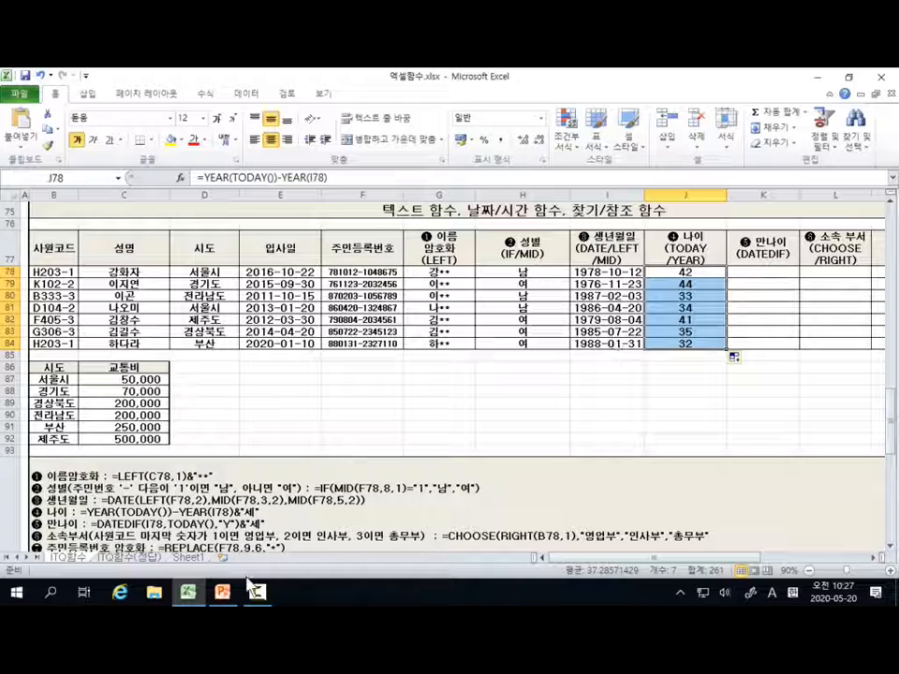
{"action": "mouse_move", "coordinate": [257, 592]}
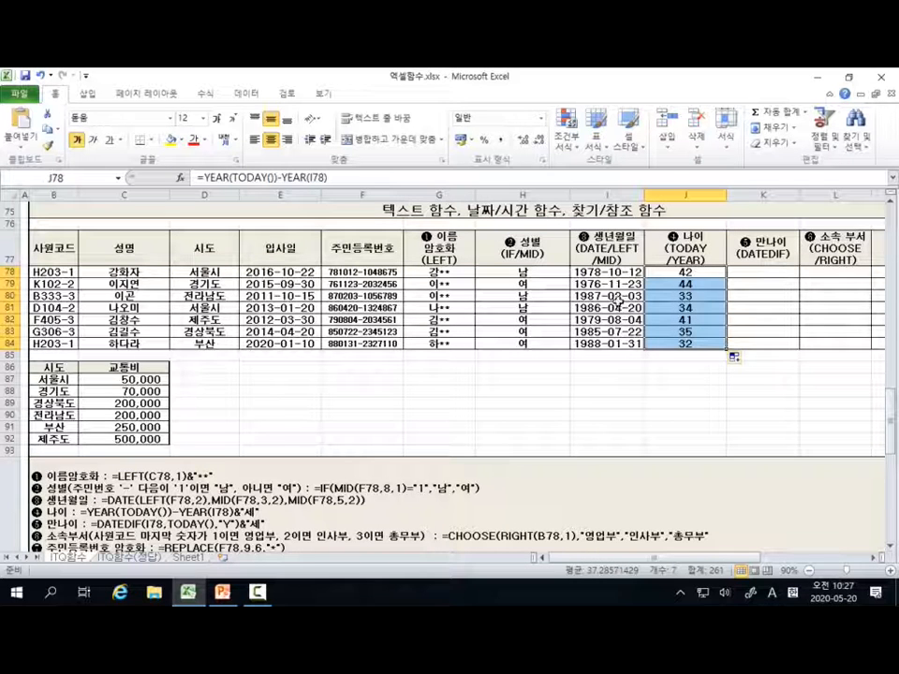
Step: Select the first 만나이 cell, K78, and switch to PowerPoint to read the DATEDIF syntax slide with the ribbon minimized
{"action": "left_click", "coordinate": [774, 274]}
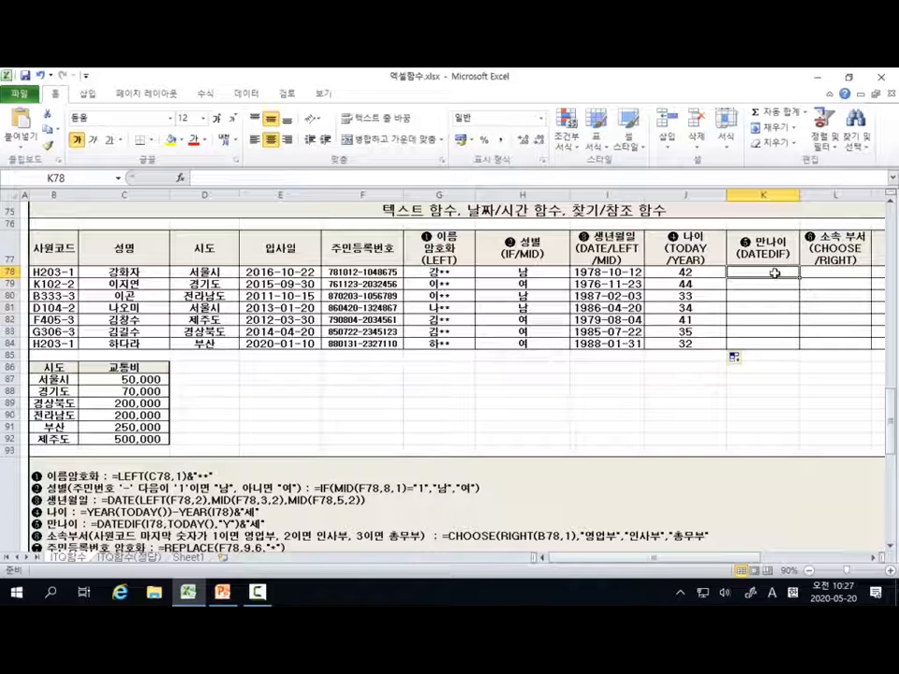
{"action": "left_click", "coordinate": [222, 593]}
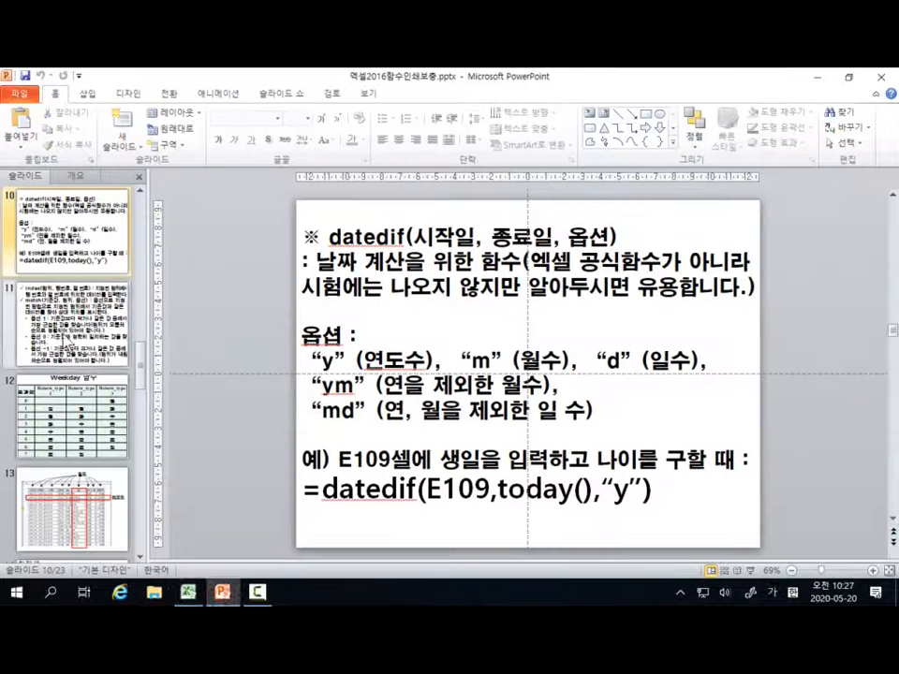
{"action": "left_click", "coordinate": [877, 93]}
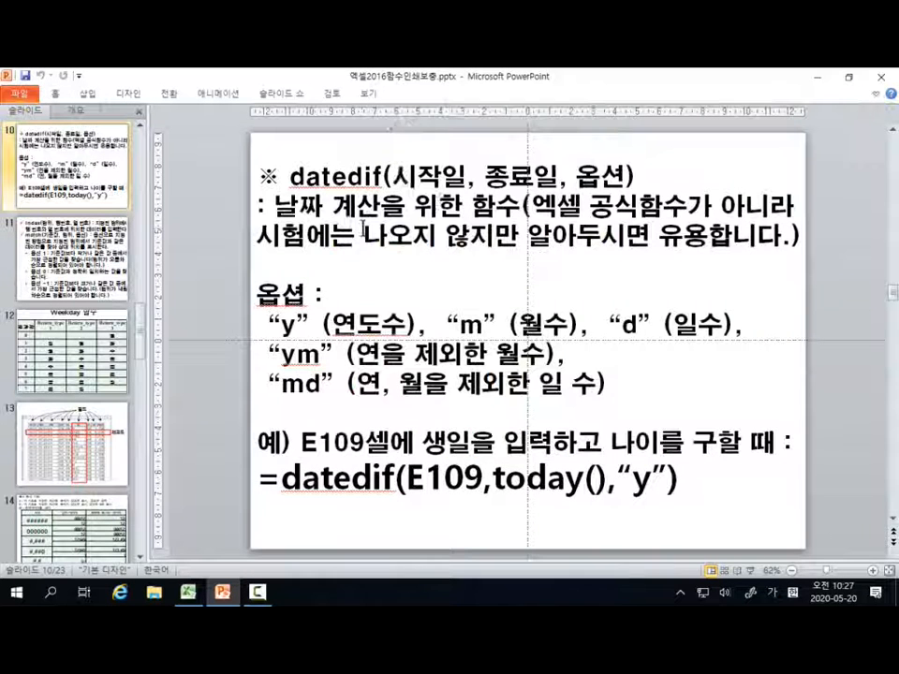
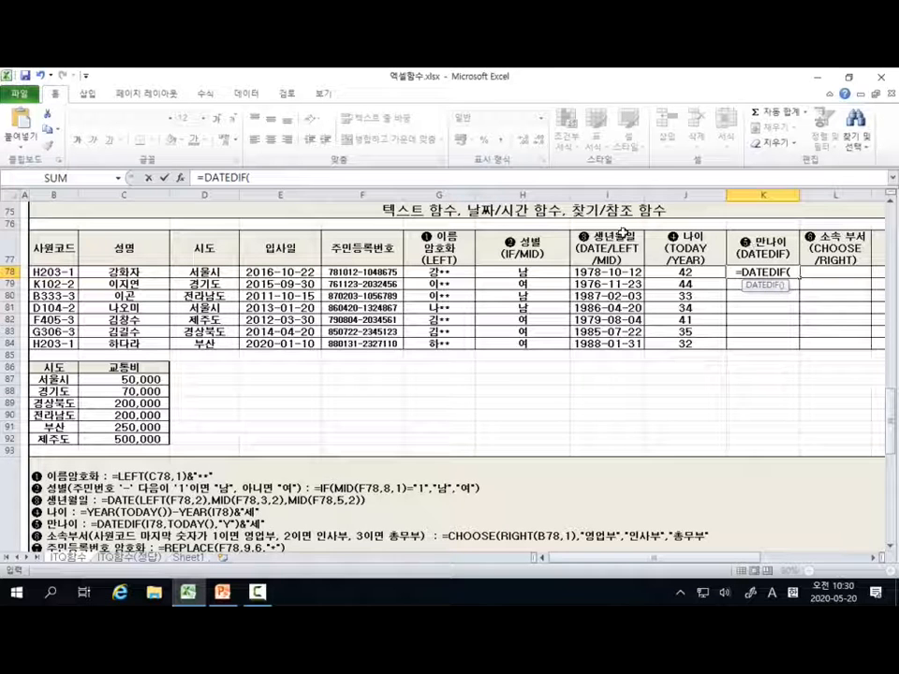
Step: Complete the full-age formula in K78 as =DATEDIF(I78,TODAY(),"Y") using the birth date in I78
{"action": "left_click", "coordinate": [610, 277]}
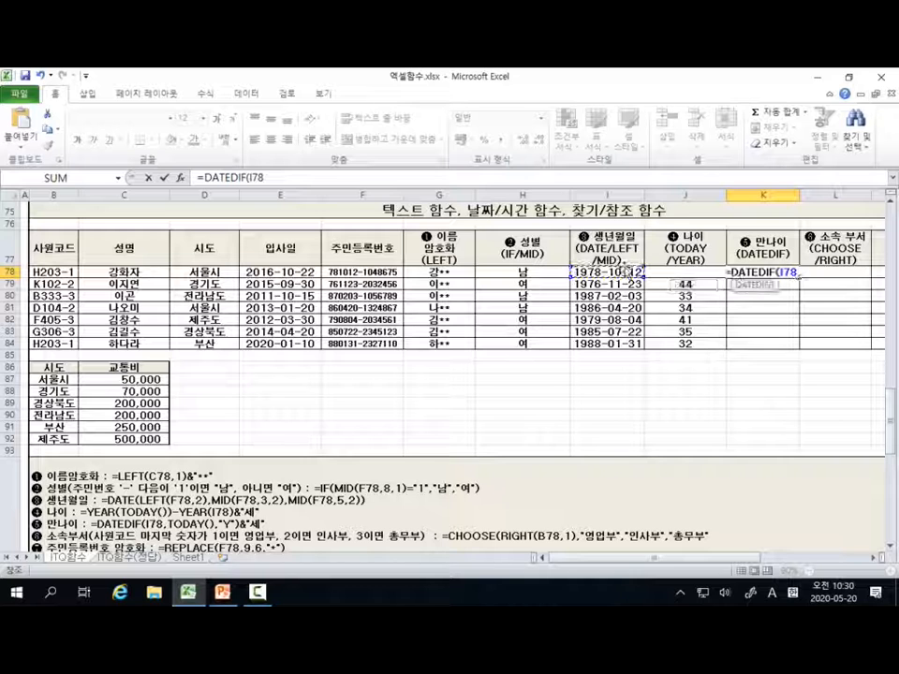
{"action": "type", "text": ",TOD"}
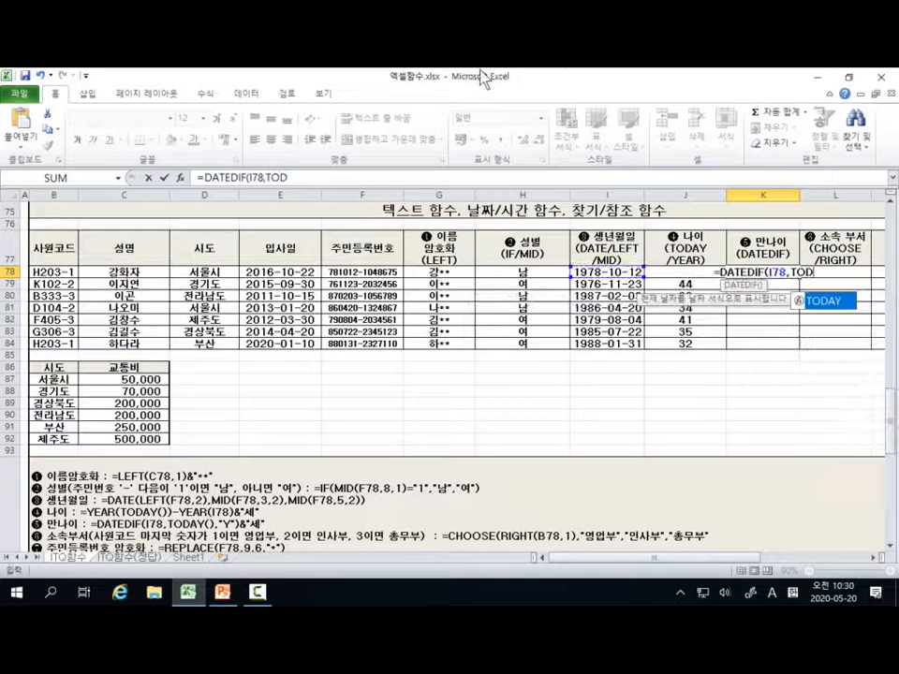
{"action": "type", "text": "AY(),"}
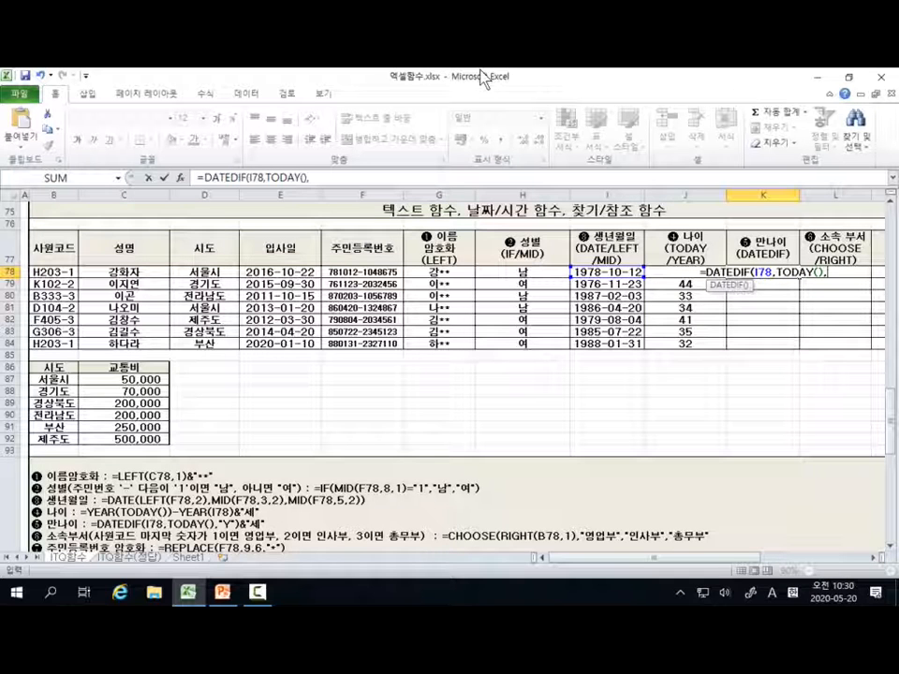
{"action": "type", "text": "\""}
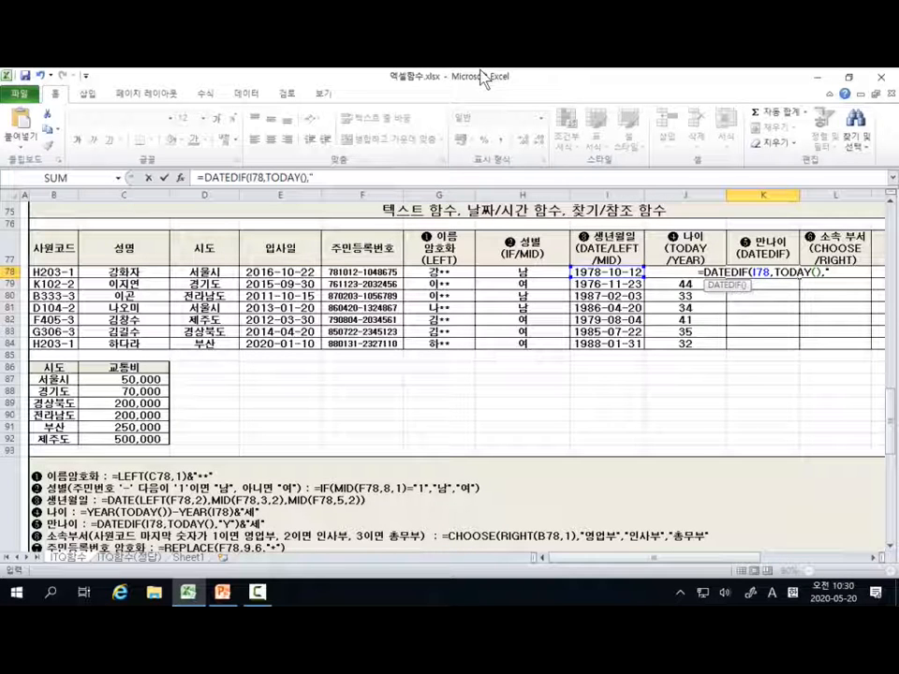
{"action": "type", "text": "Y\""}
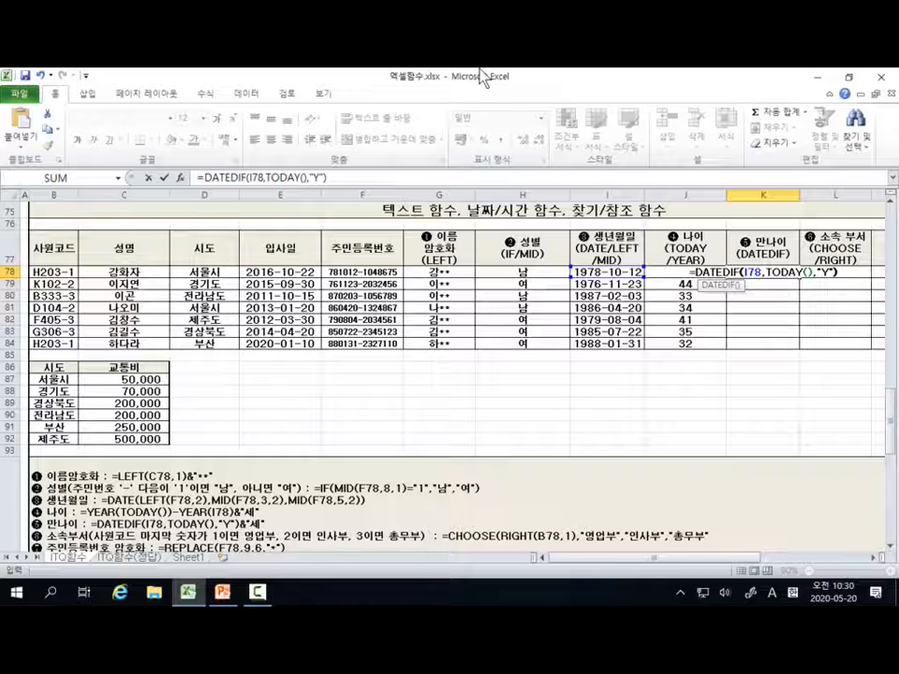
{"action": "type", "text": ")"}
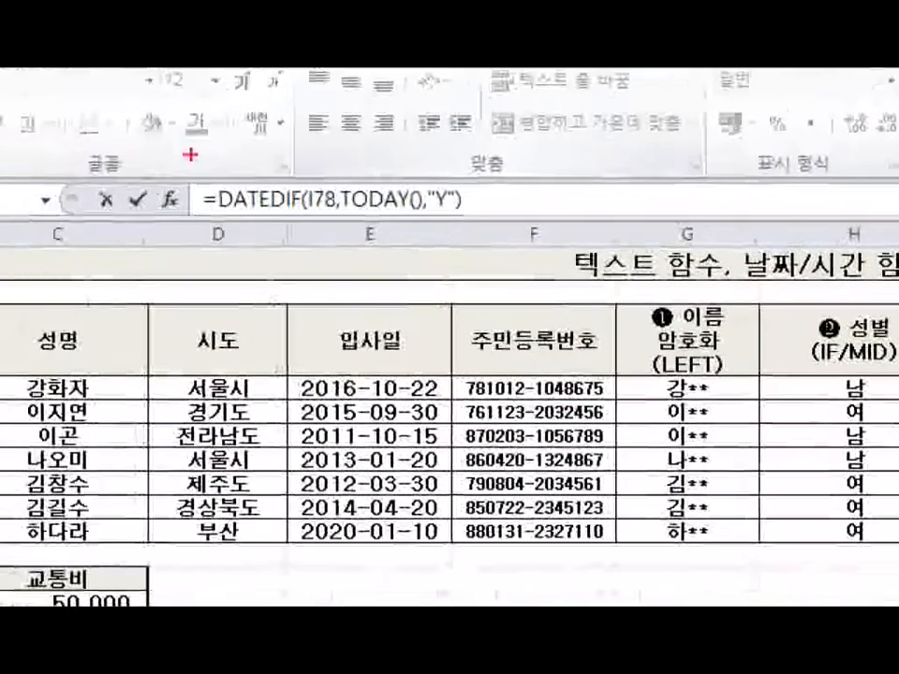
Step: Outline the DATEDIF formula in the formula bar in red and underline its arguments TODAY(), I78 and "Y"
{"action": "mouse_move", "coordinate": [183, 164]}
{"action": "left_mouse_down"}
{"action": "mouse_move", "coordinate": [353, 269]}
{"action": "mouse_move", "coordinate": [536, 222]}
{"action": "mouse_move", "coordinate": [522, 237]}
{"action": "left_mouse_up"}
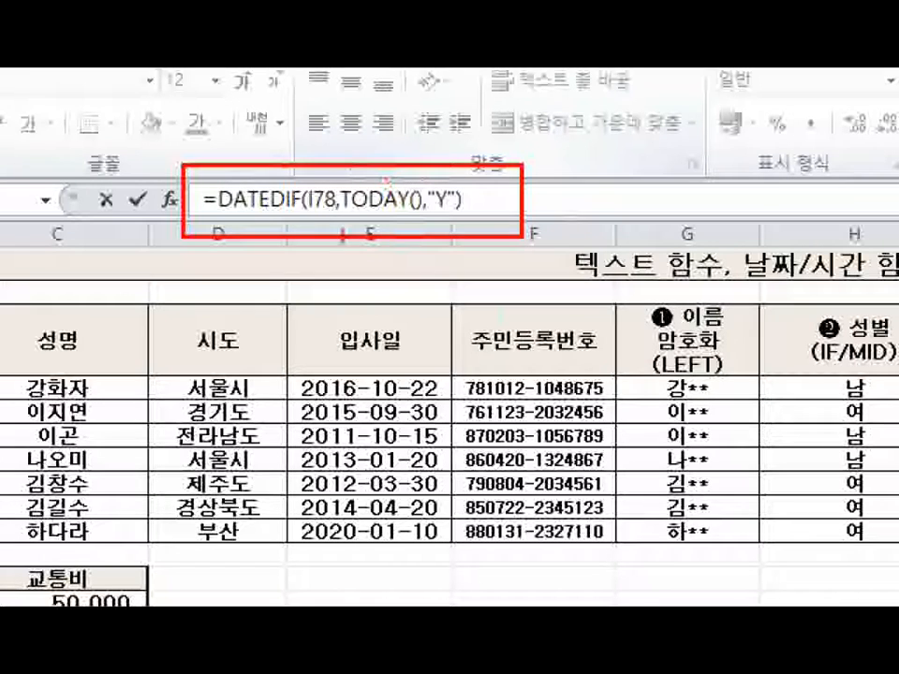
{"action": "left_click_drag", "start_coordinate": [346, 217], "coordinate": [409, 216]}
{"action": "left_click", "coordinate": [267, 180]}
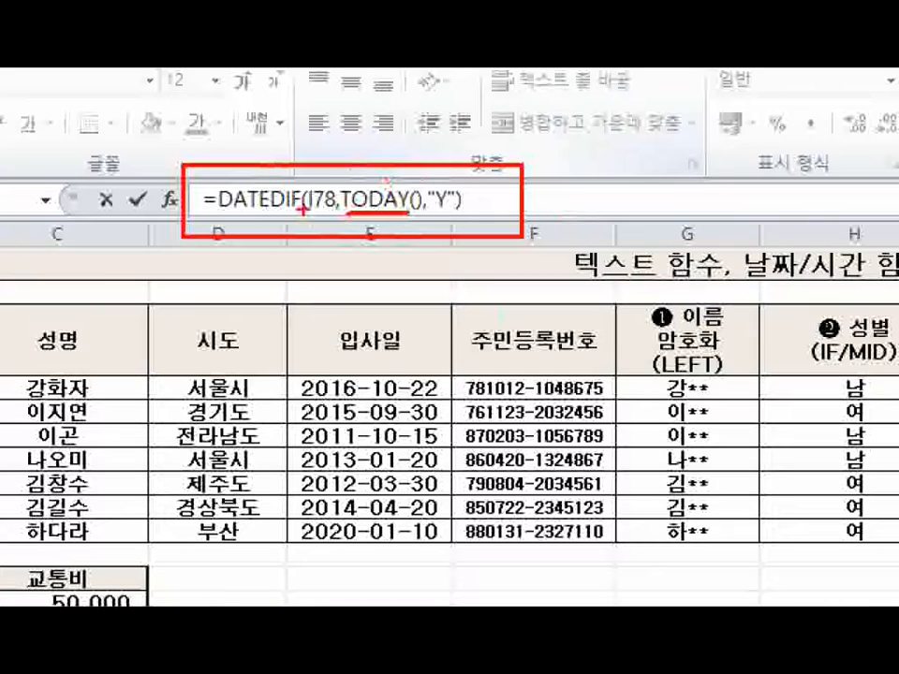
{"action": "left_click_drag", "start_coordinate": [304, 217], "coordinate": [339, 216]}
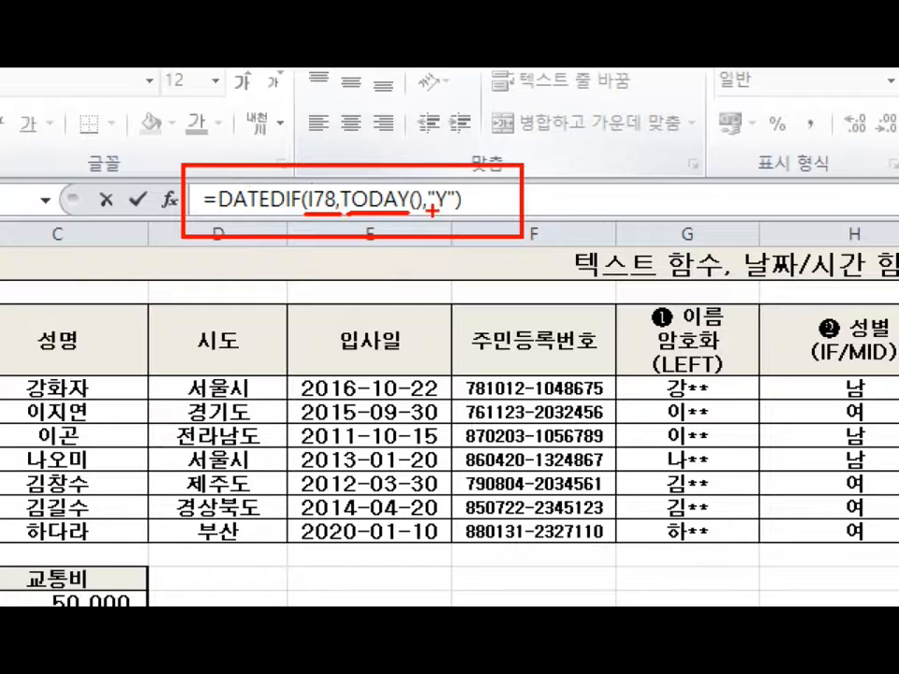
{"action": "left_click_drag", "start_coordinate": [431, 214], "coordinate": [448, 215]}
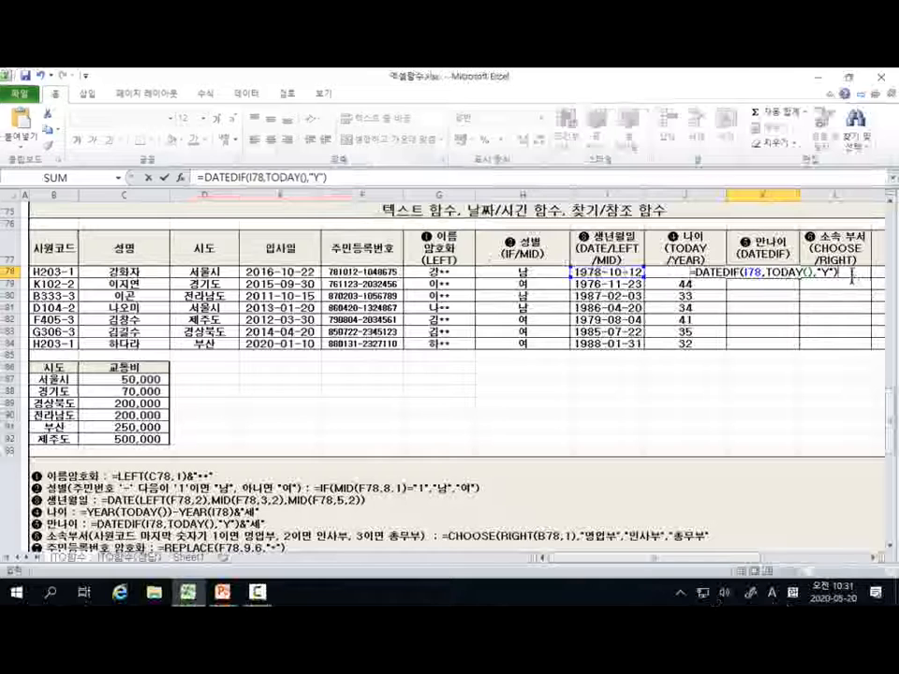
Step: Confirm the DATEDIF formula in K78 and fill it down through K84 for the remaining employees
{"action": "key", "text": "Return"}
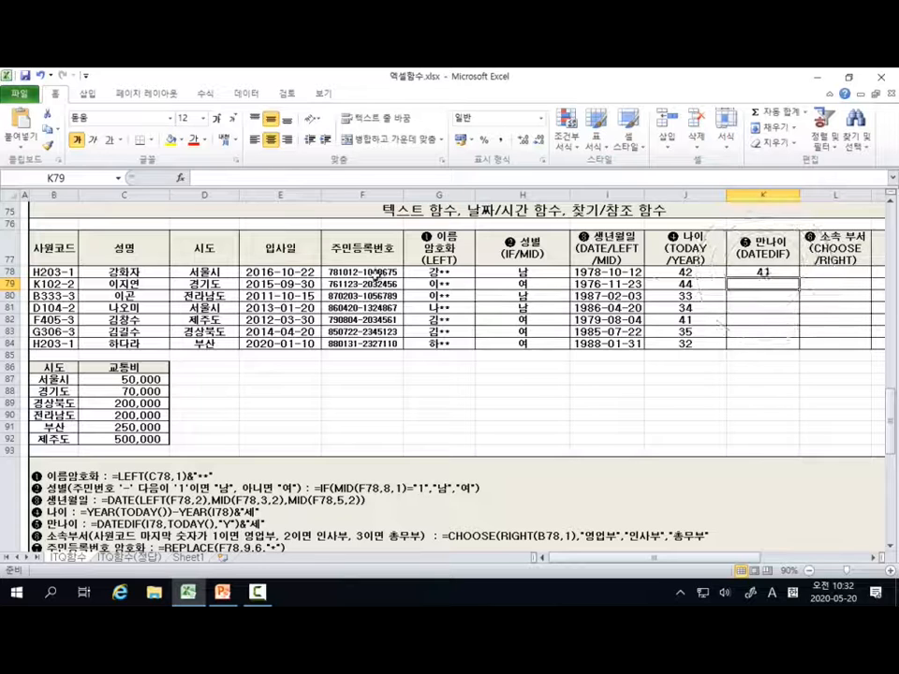
{"action": "left_click", "coordinate": [618, 272]}
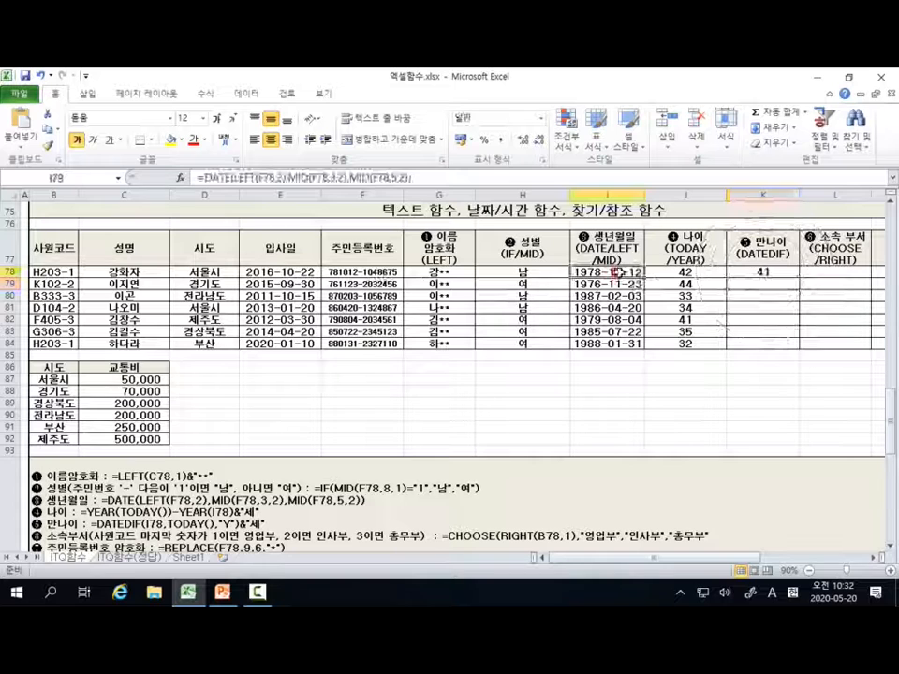
{"action": "left_click", "coordinate": [778, 273]}
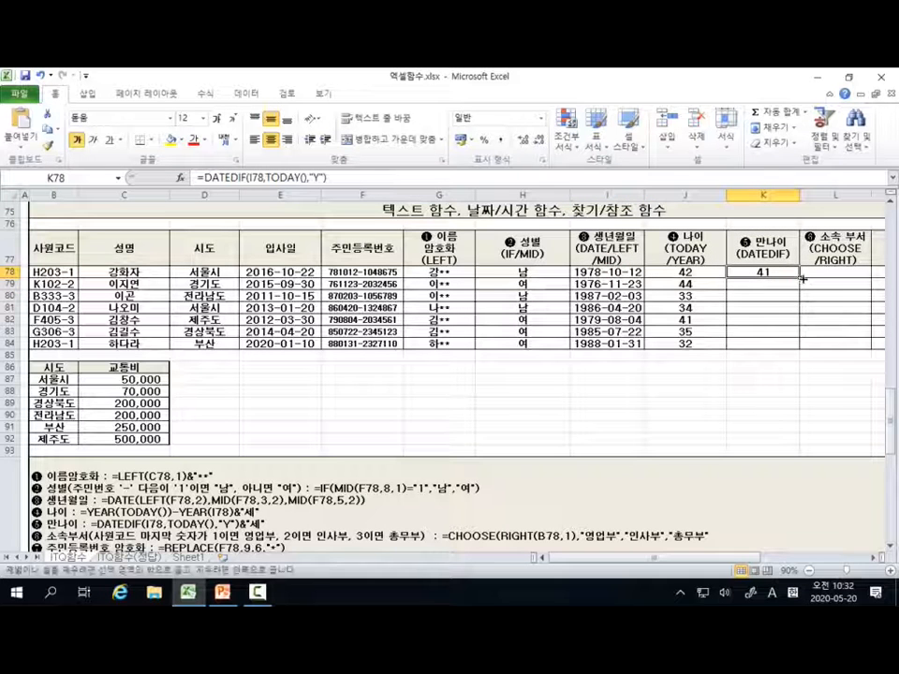
{"action": "left_click_drag", "start_coordinate": [803, 278], "coordinate": [801, 347]}
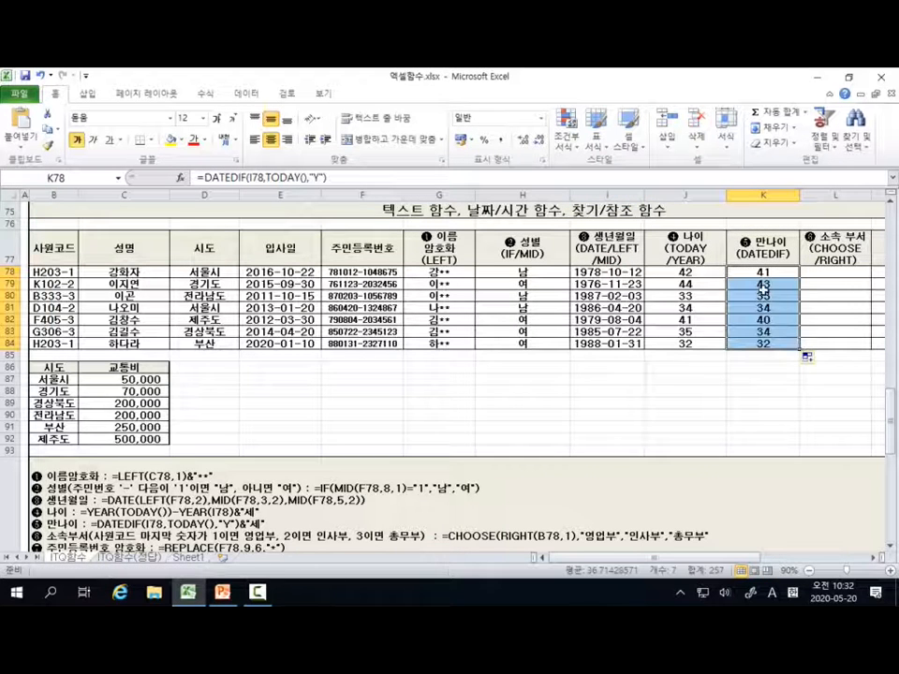
Step: Check the birth dates in I79 through I84 one by one against the 만나이 column
{"action": "left_click", "coordinate": [619, 285]}
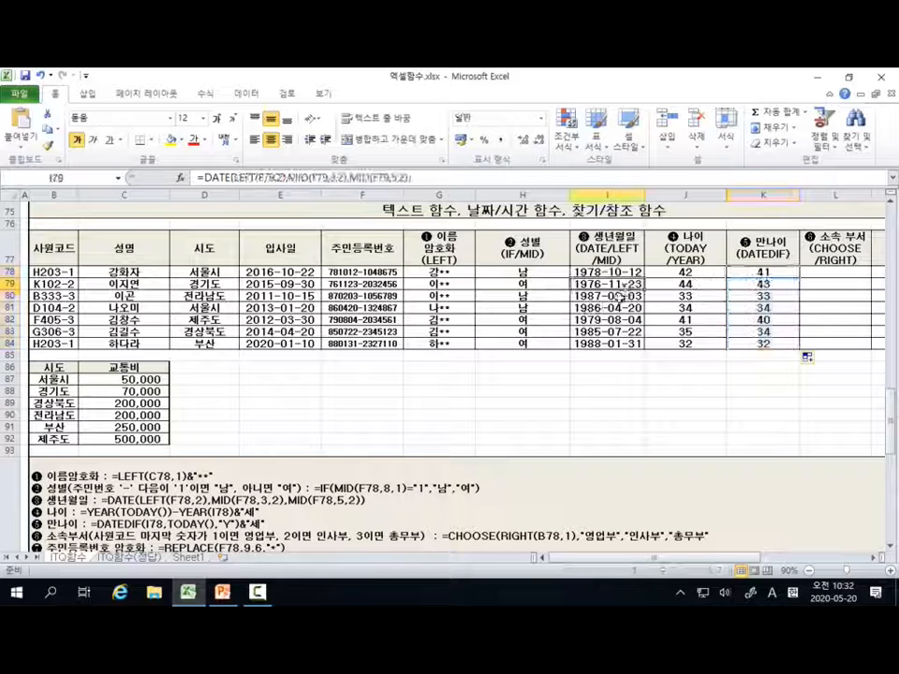
{"action": "left_click", "coordinate": [607, 296]}
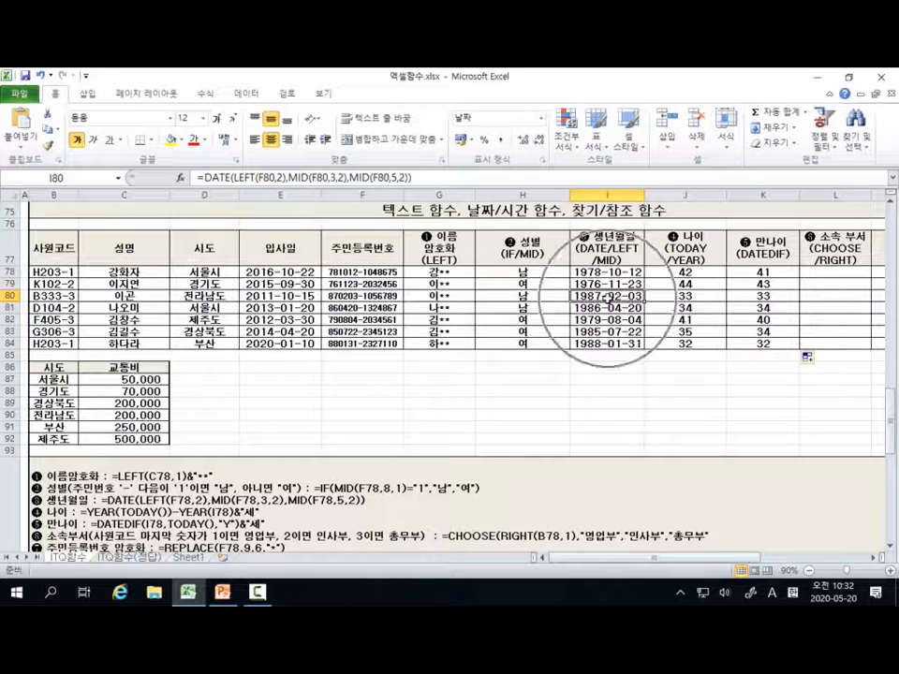
{"action": "left_click", "coordinate": [608, 309]}
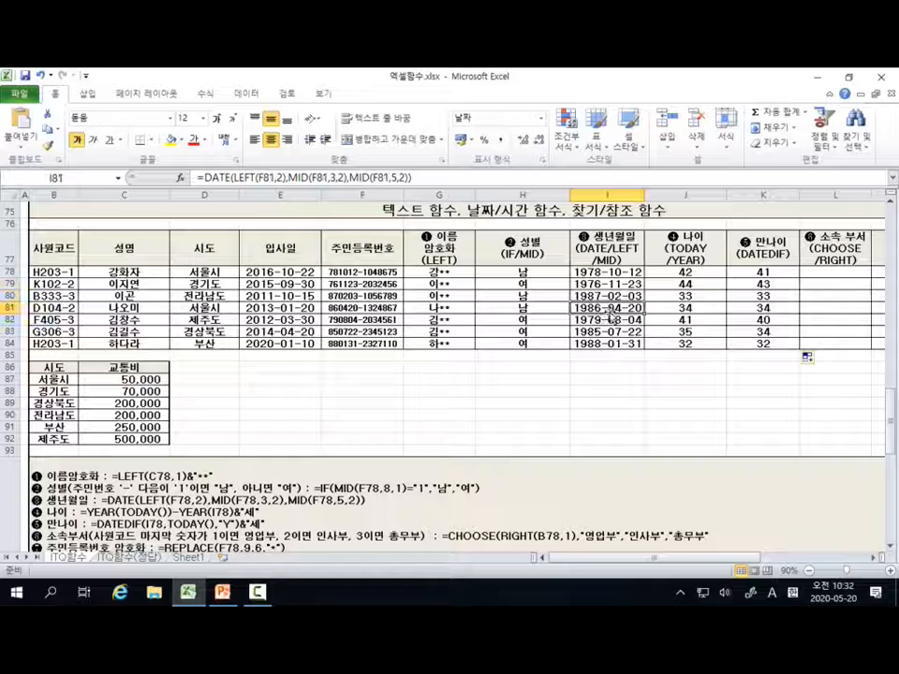
{"action": "left_click", "coordinate": [609, 319]}
{"action": "left_click", "coordinate": [610, 331]}
{"action": "left_click", "coordinate": [611, 344]}
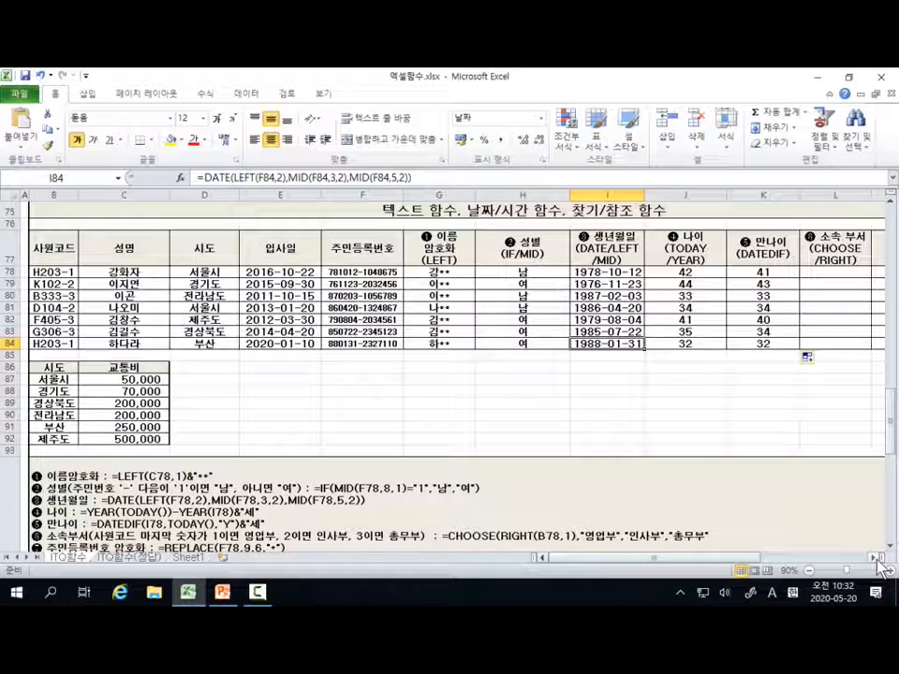
{"action": "left_click", "coordinate": [758, 250]}
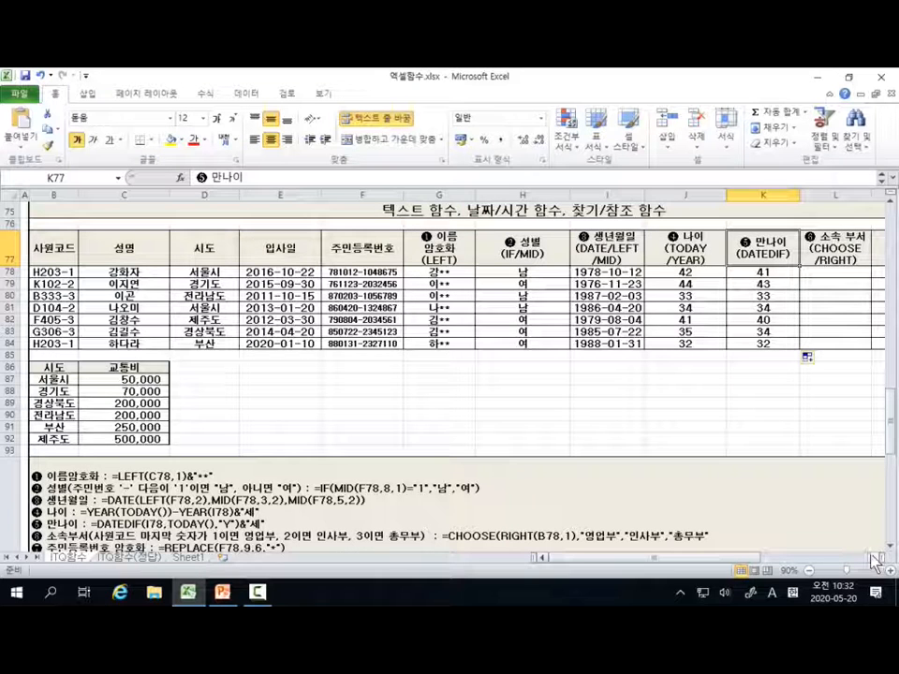
Step: Outline the 소속부서 rule in the notes below the table in red, mark the last digits of the employee codes, and end the annotation
{"action": "left_click", "coordinate": [829, 273]}
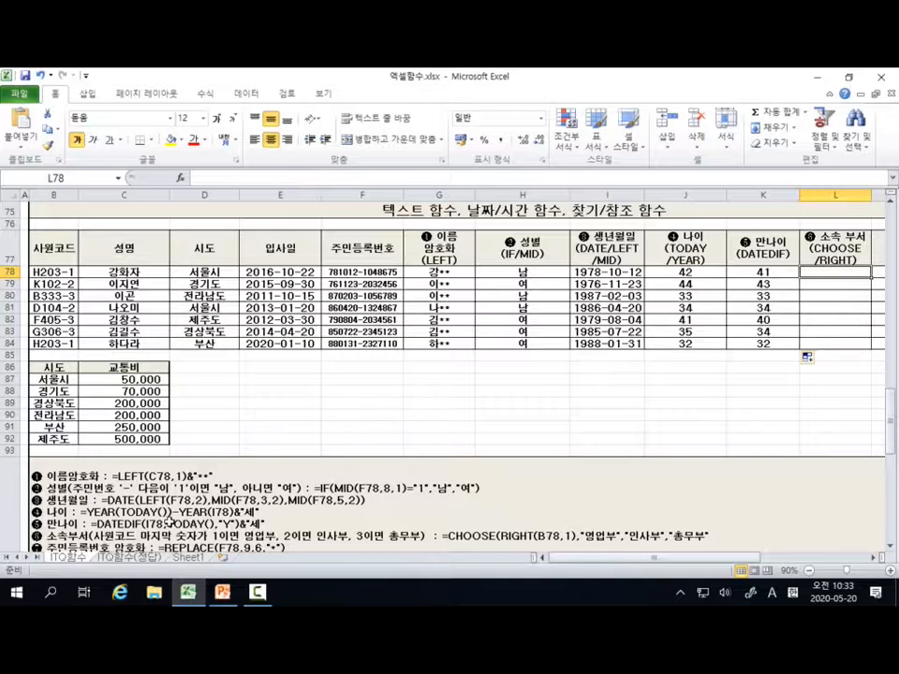
{"action": "scroll", "coordinate": [28, 525], "scroll_direction": "down", "scroll_amount": 2}
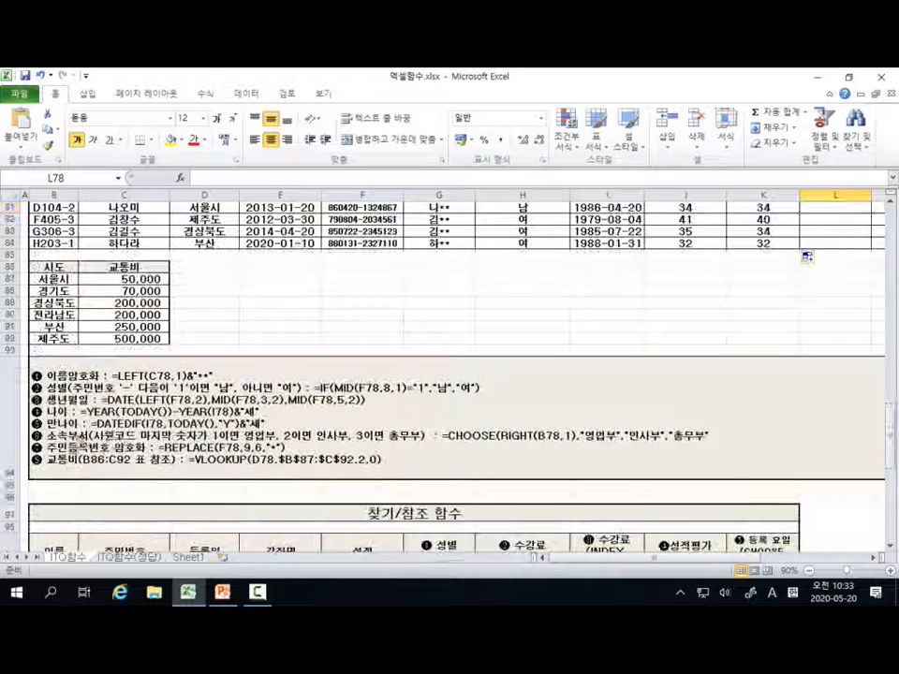
{"action": "mouse_move", "coordinate": [44, 426]}
{"action": "left_mouse_down"}
{"action": "mouse_move", "coordinate": [66, 456]}
{"action": "mouse_move", "coordinate": [428, 447]}
{"action": "left_mouse_up"}
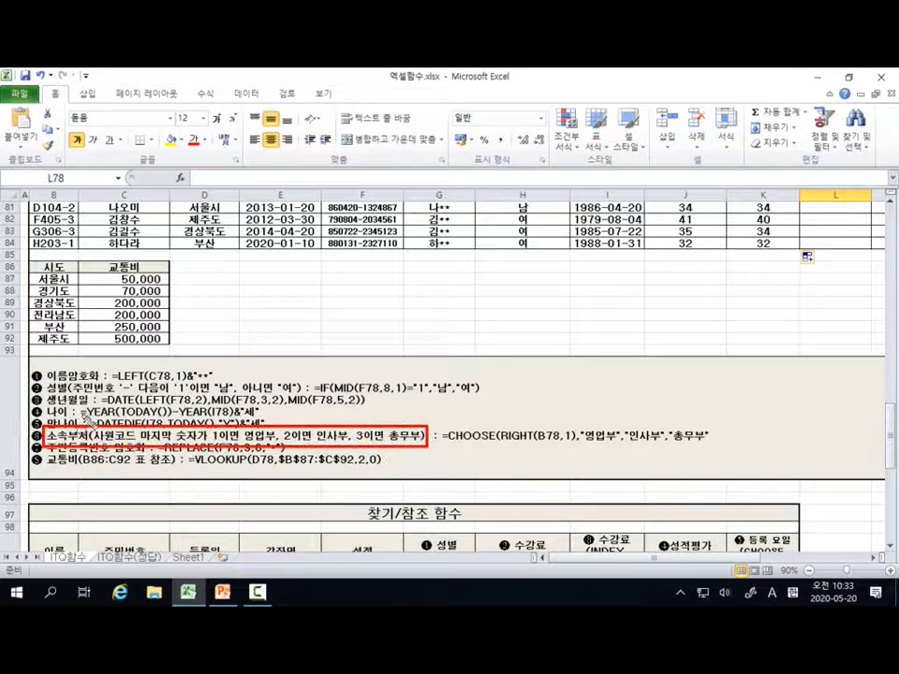
{"action": "left_click", "coordinate": [70, 215]}
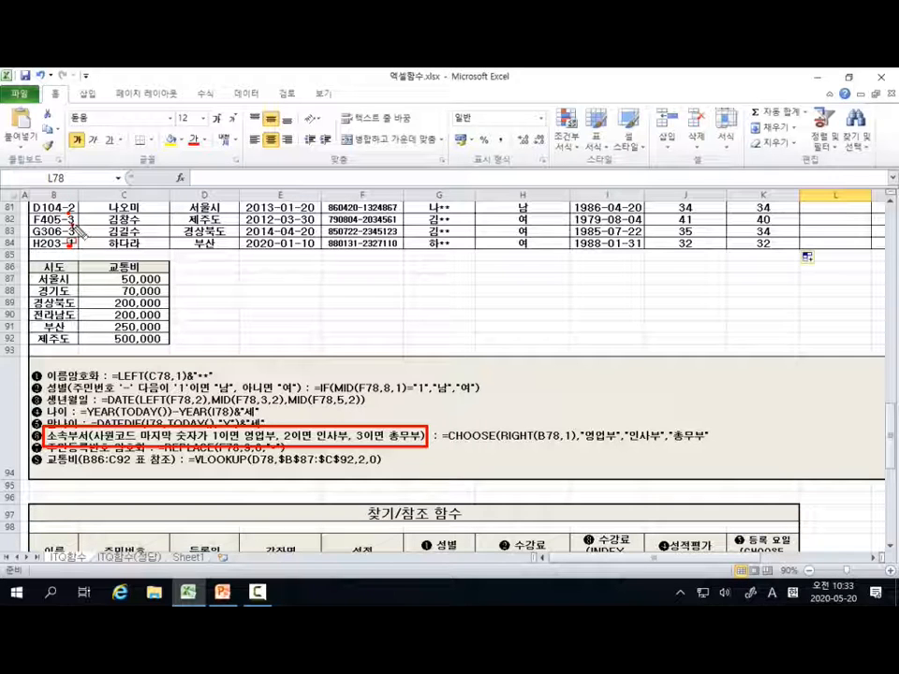
{"action": "key", "text": "Escape"}
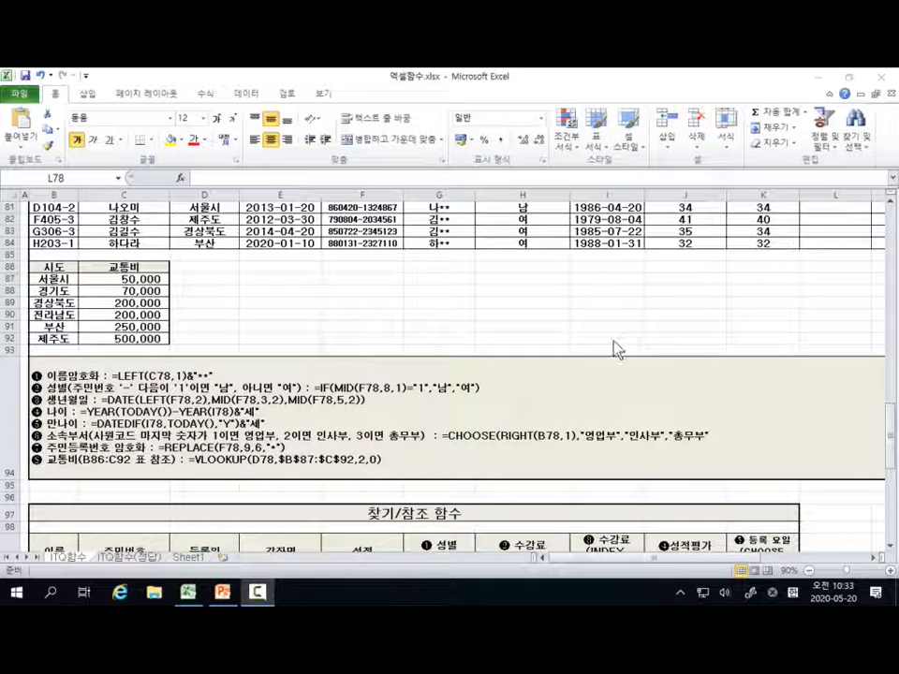
{"action": "left_click", "coordinate": [392, 304]}
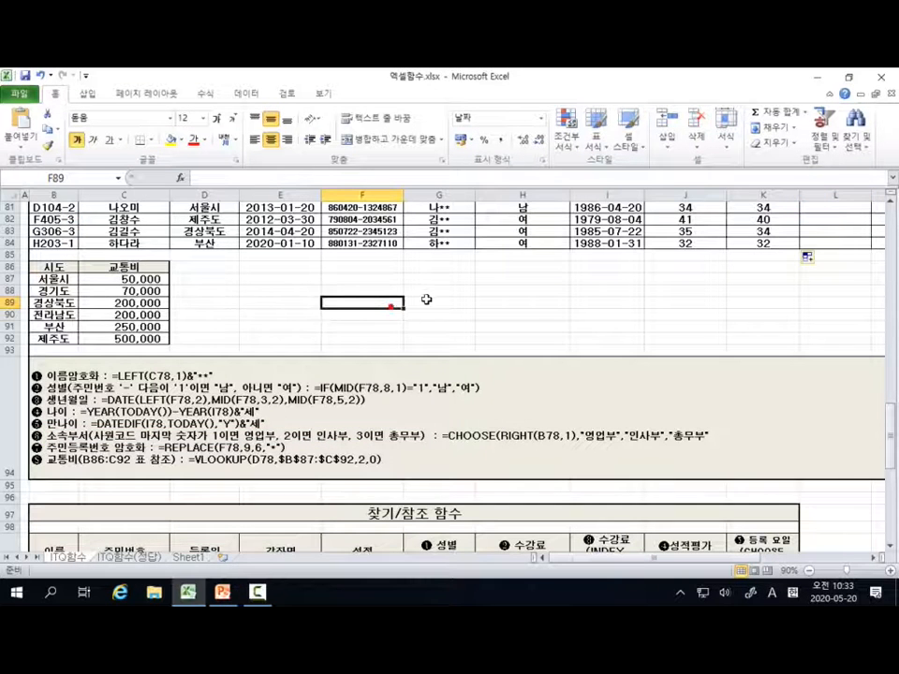
Step: Start a formula with the CHOOSE function in the first 소속 부서 cell, L78
{"action": "scroll", "coordinate": [521, 313], "scroll_direction": "up", "scroll_amount": 1}
{"action": "scroll", "coordinate": [522, 313], "scroll_direction": "up", "scroll_amount": 1}
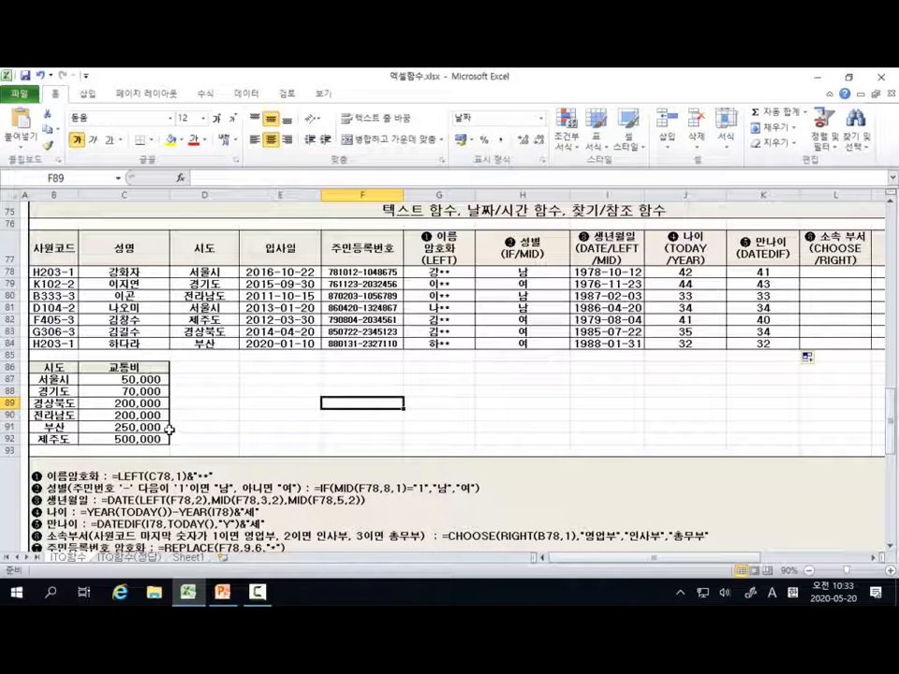
{"action": "left_click", "coordinate": [881, 558]}
{"action": "left_click", "coordinate": [880, 559]}
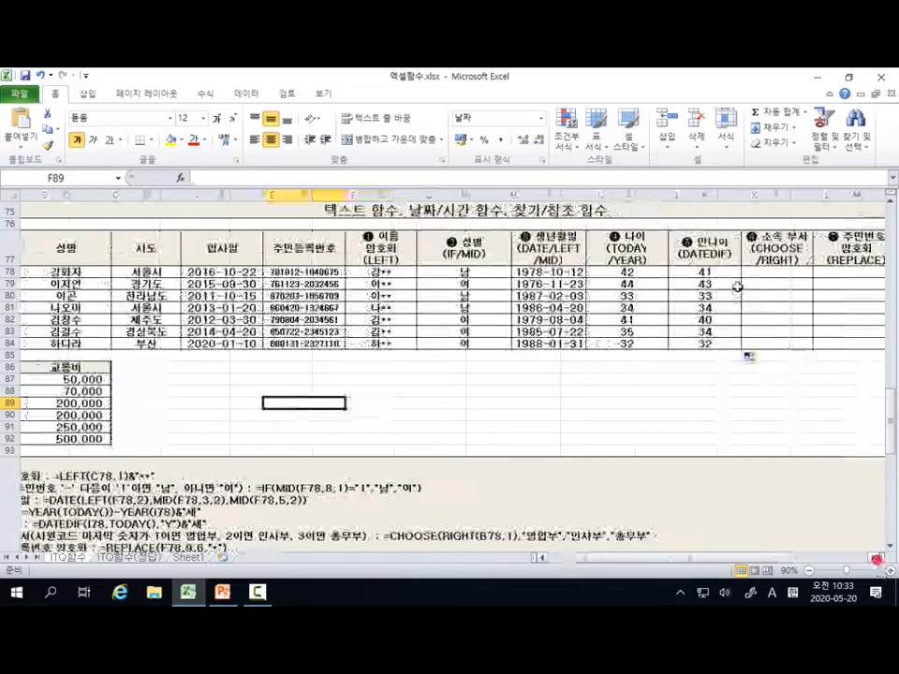
{"action": "left_click", "coordinate": [797, 273]}
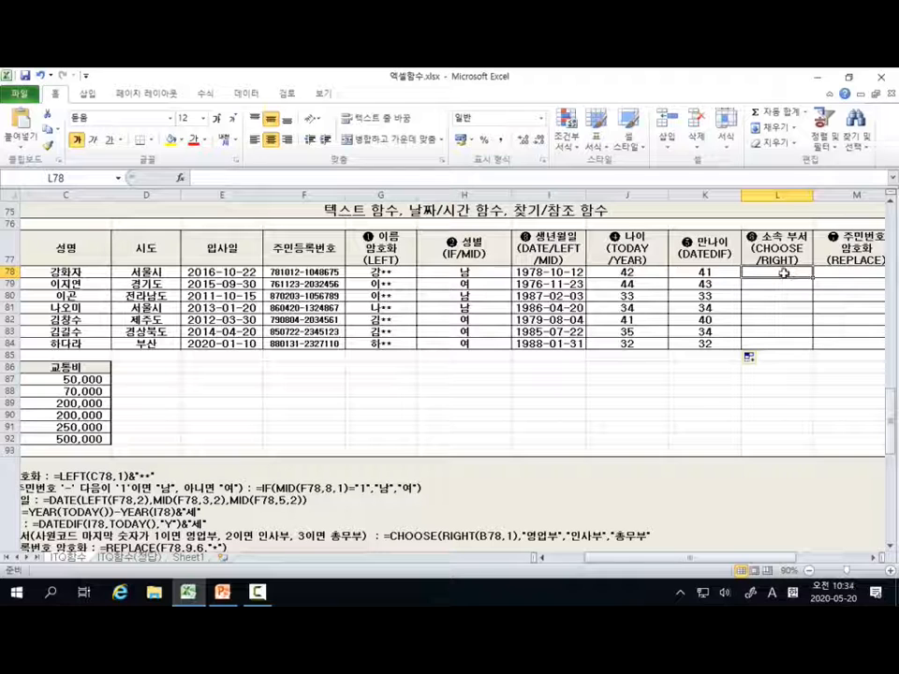
{"action": "type", "text": "="}
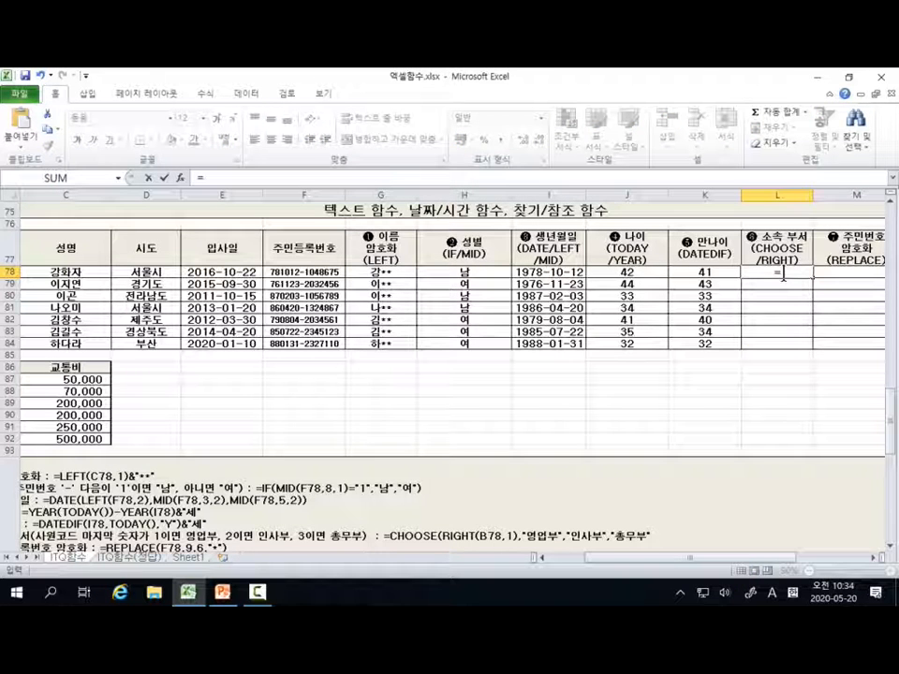
{"action": "type", "text": "CH"}
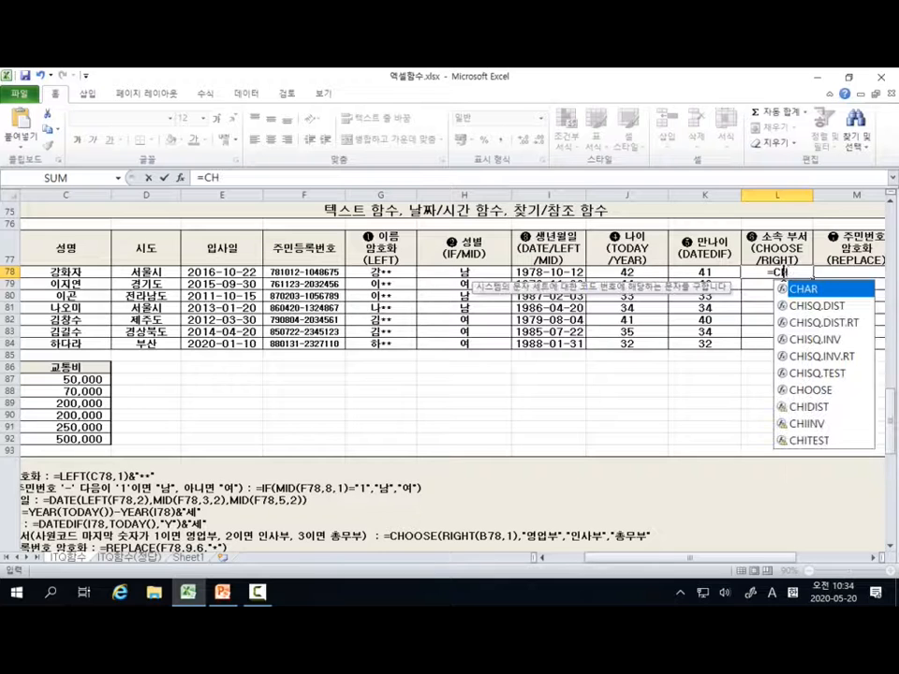
{"action": "left_click", "coordinate": [823, 393]}
{"action": "double_click", "coordinate": [824, 393]}
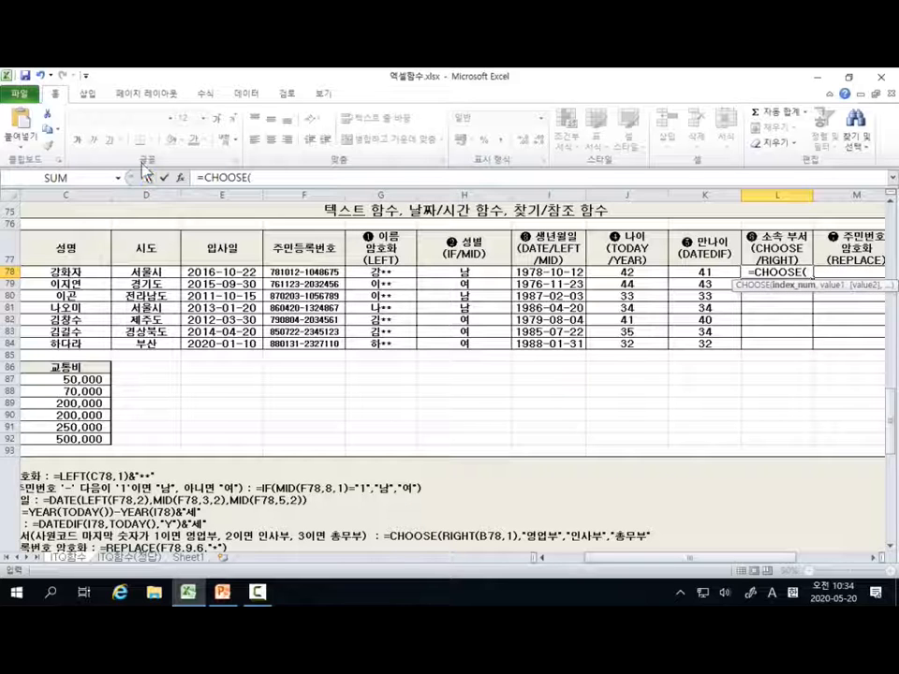
Step: Open the function arguments of the CHOOSE formula in L78, ready for the Index_num argument
{"action": "left_click", "coordinate": [180, 178]}
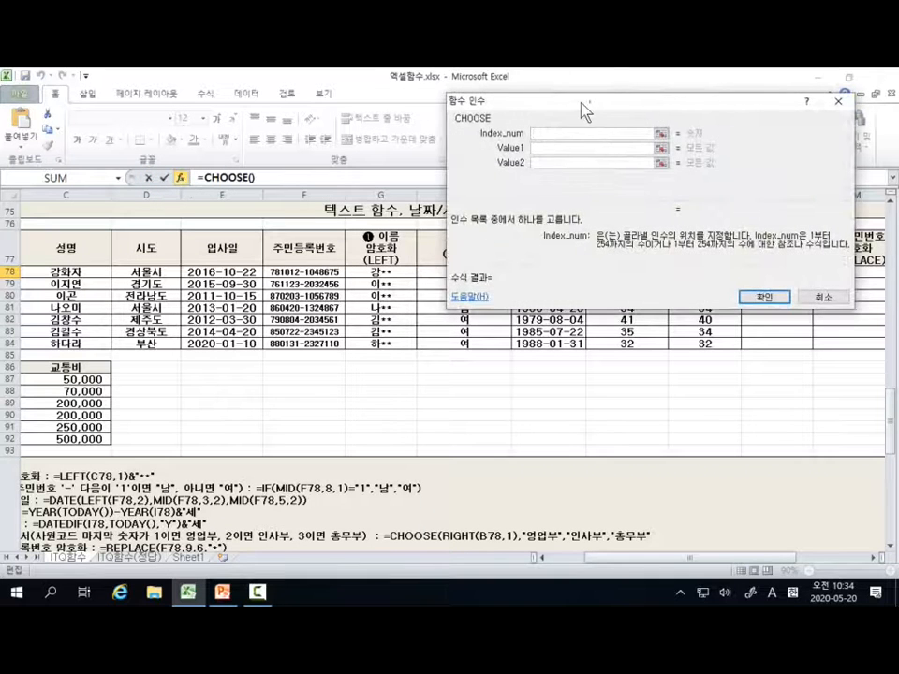
{"action": "left_click_drag", "start_coordinate": [586, 110], "coordinate": [537, 121]}
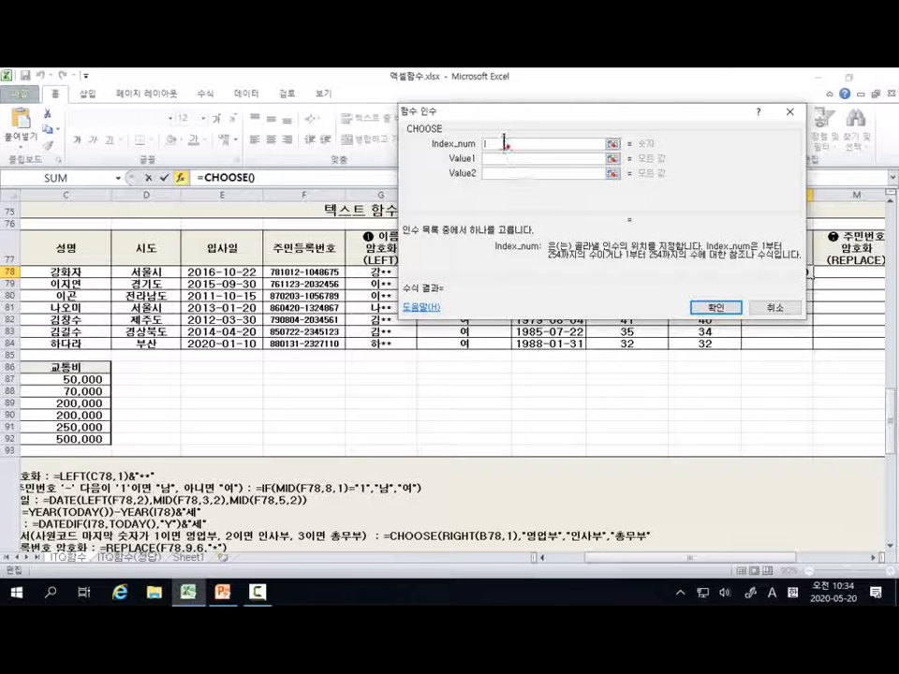
{"action": "left_click", "coordinate": [509, 145]}
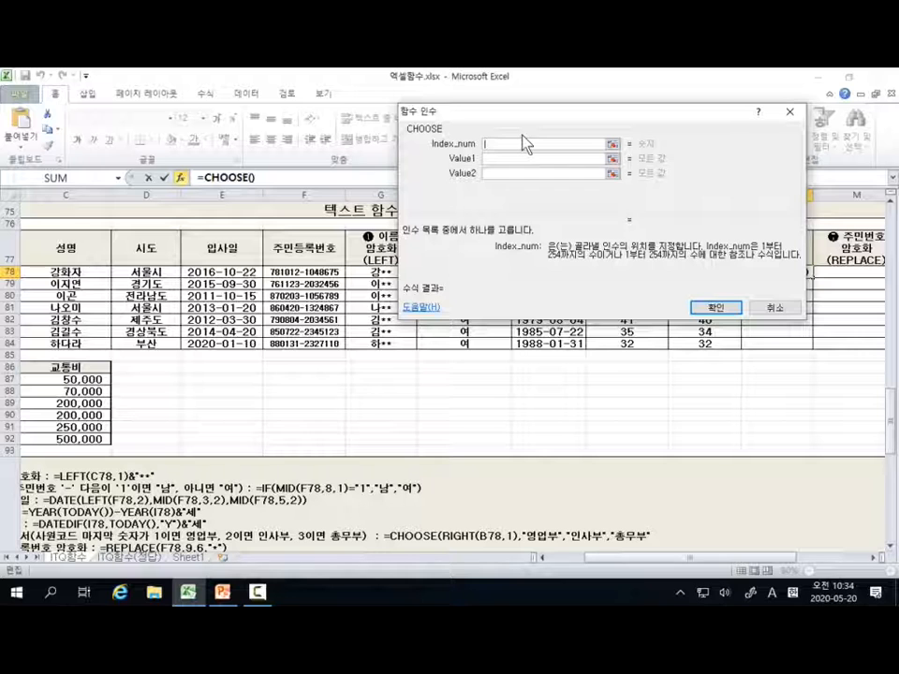
Step: Mark the Index_num, Value1 and Value2 arguments and the 254 limit in the description in red, and end the annotation
{"action": "left_click", "coordinate": [498, 141]}
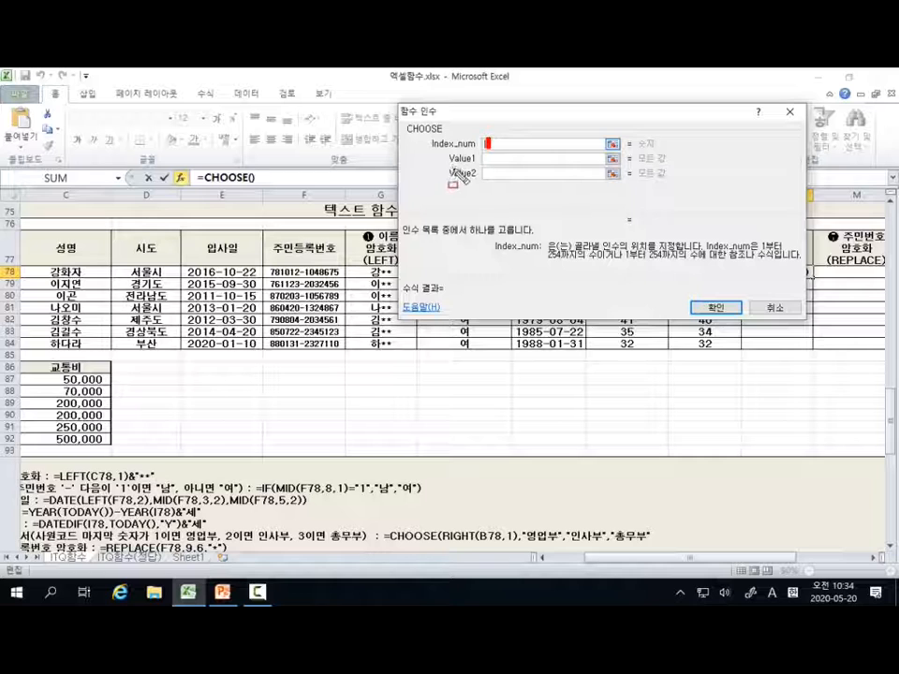
{"action": "left_click_drag", "start_coordinate": [483, 165], "coordinate": [512, 166]}
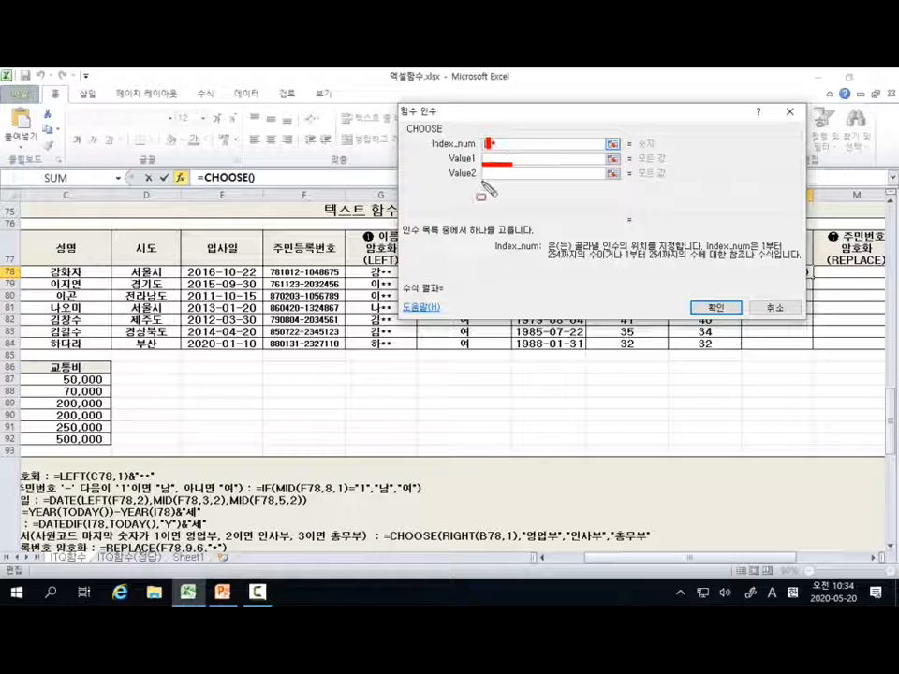
{"action": "left_click_drag", "start_coordinate": [479, 181], "coordinate": [513, 182]}
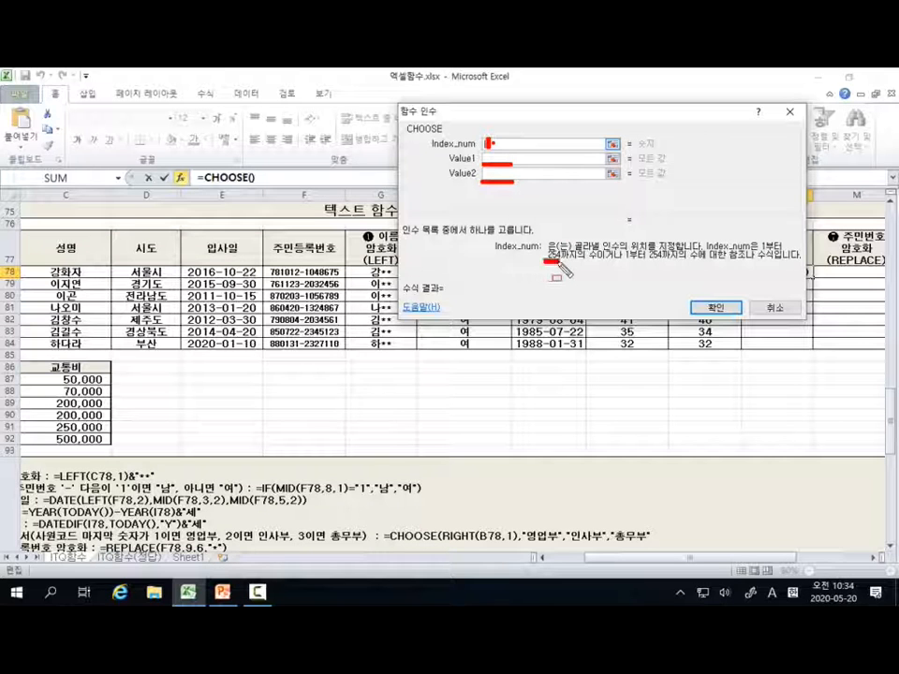
{"action": "left_click_drag", "start_coordinate": [544, 262], "coordinate": [560, 262]}
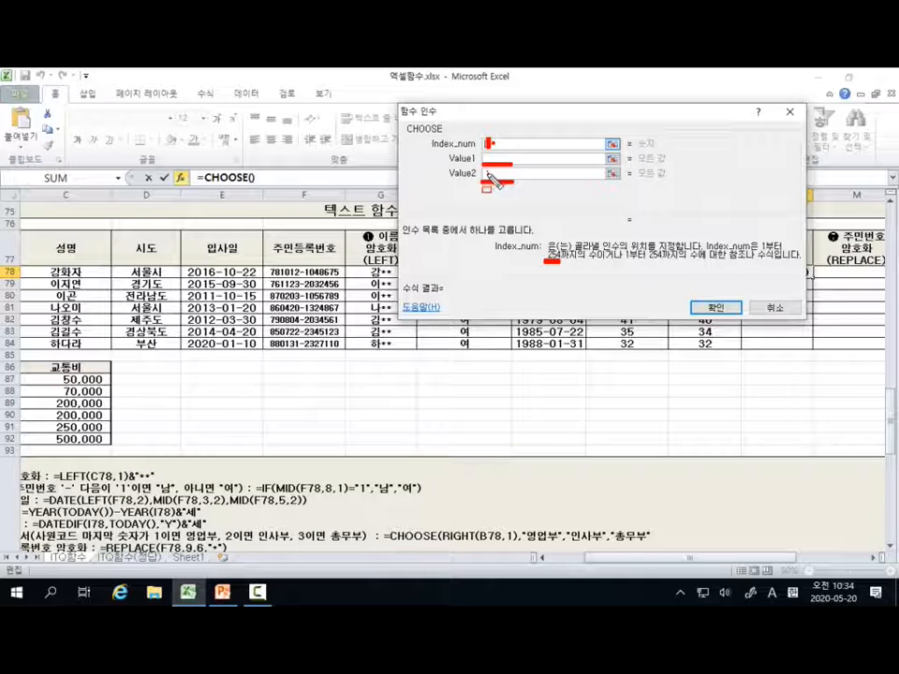
{"action": "left_click_drag", "start_coordinate": [488, 172], "coordinate": [488, 180]}
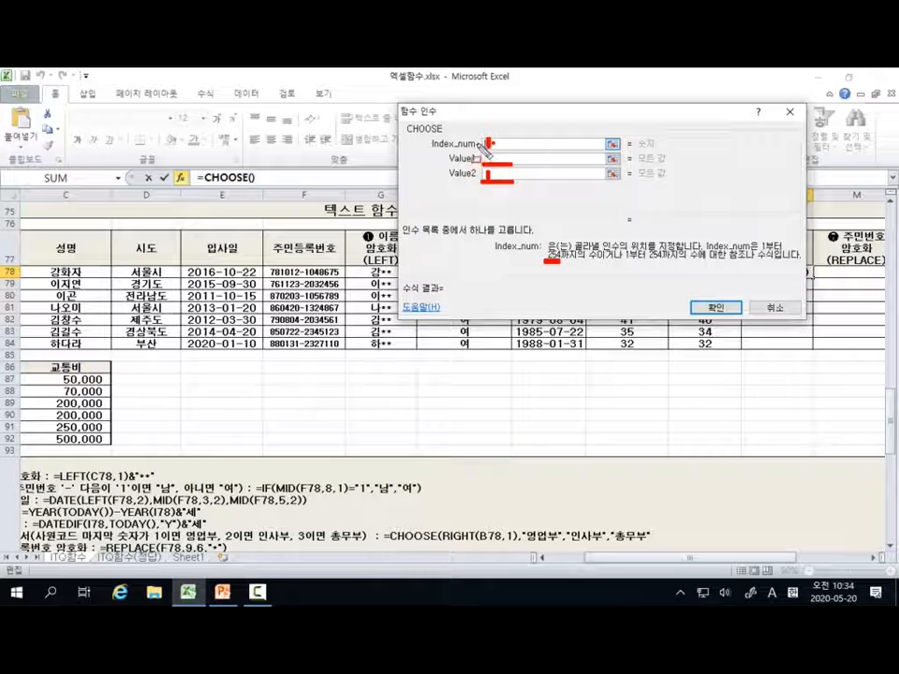
{"action": "key", "text": "Escape"}
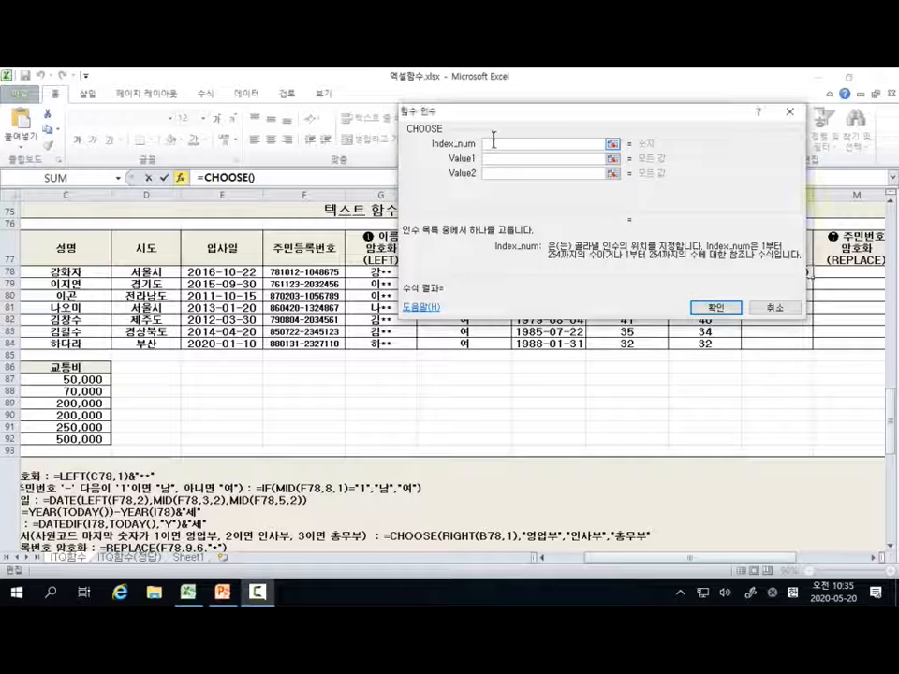
Step: Set the CHOOSE Index_num argument to RIGHT(B78,1), based on the first 사원코드
{"action": "left_click_drag", "start_coordinate": [524, 114], "coordinate": [474, 184]}
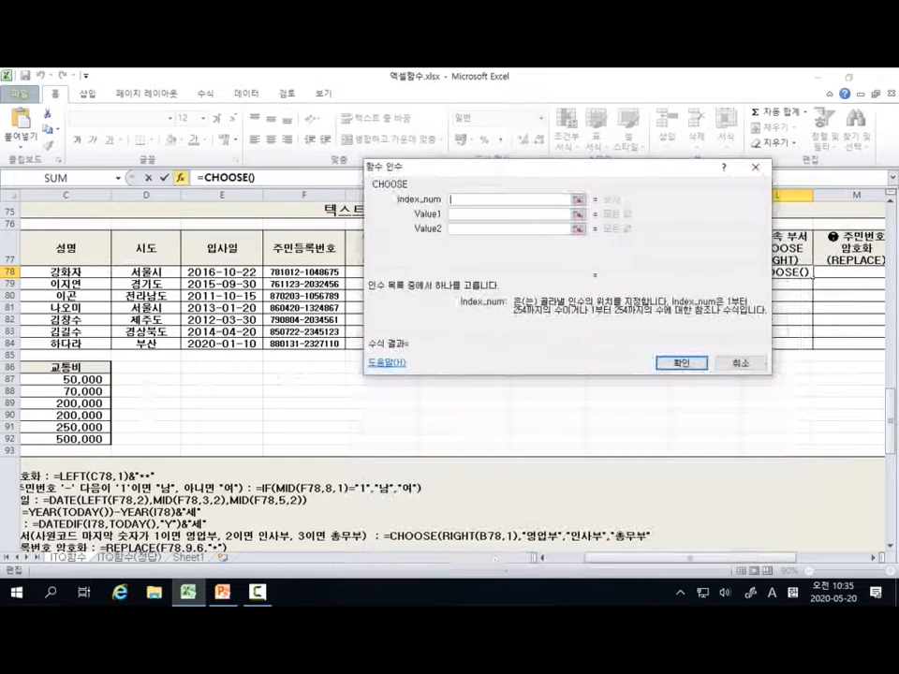
{"action": "left_click", "coordinate": [542, 559]}
{"action": "left_click", "coordinate": [543, 560]}
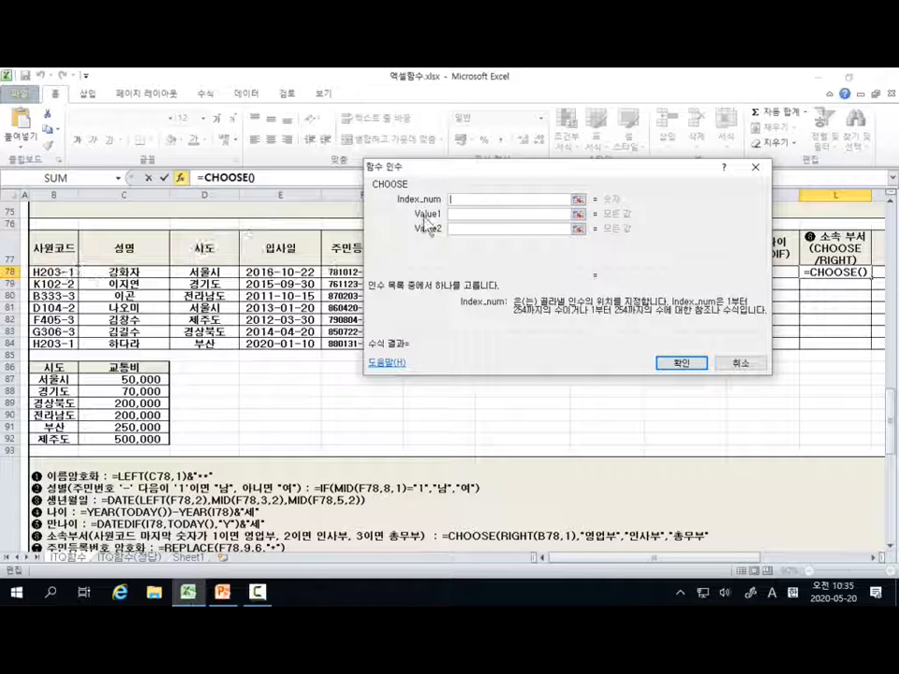
{"action": "left_click", "coordinate": [456, 200]}
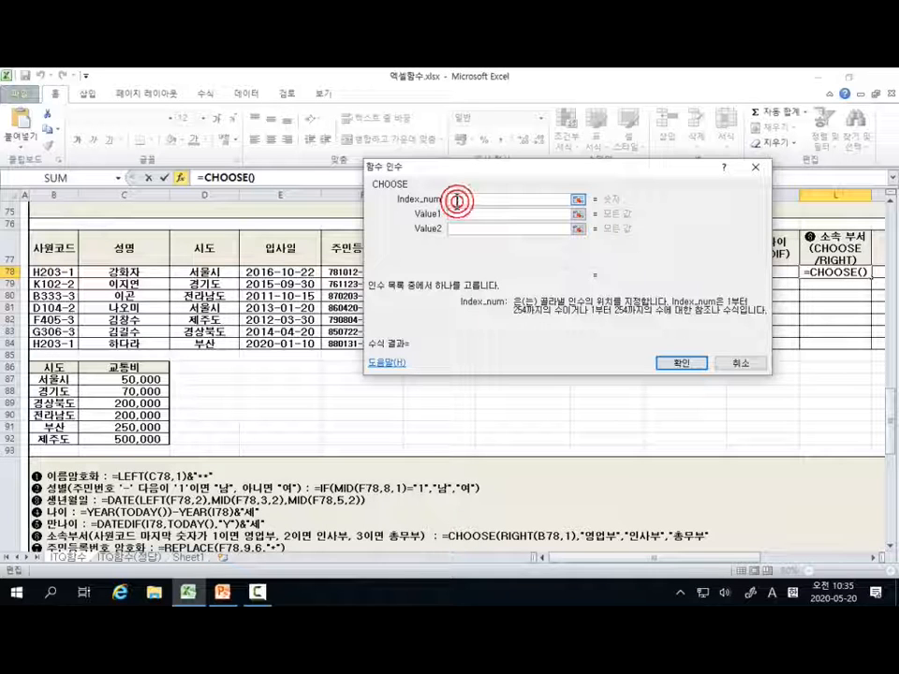
{"action": "type", "text": "RIH"}
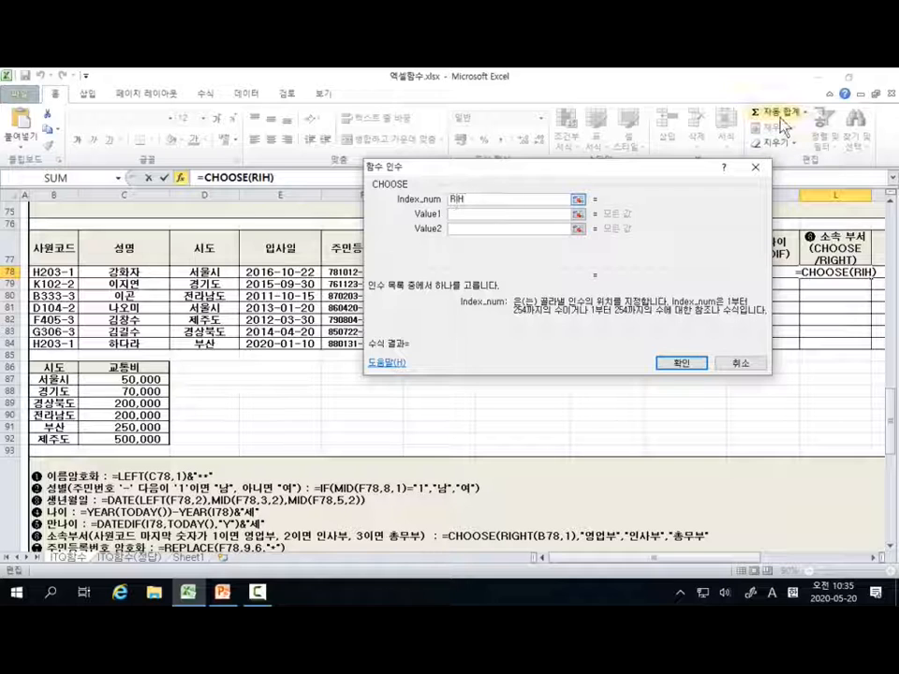
{"action": "key", "text": "BackSpace"}
{"action": "type", "text": "GHT("}
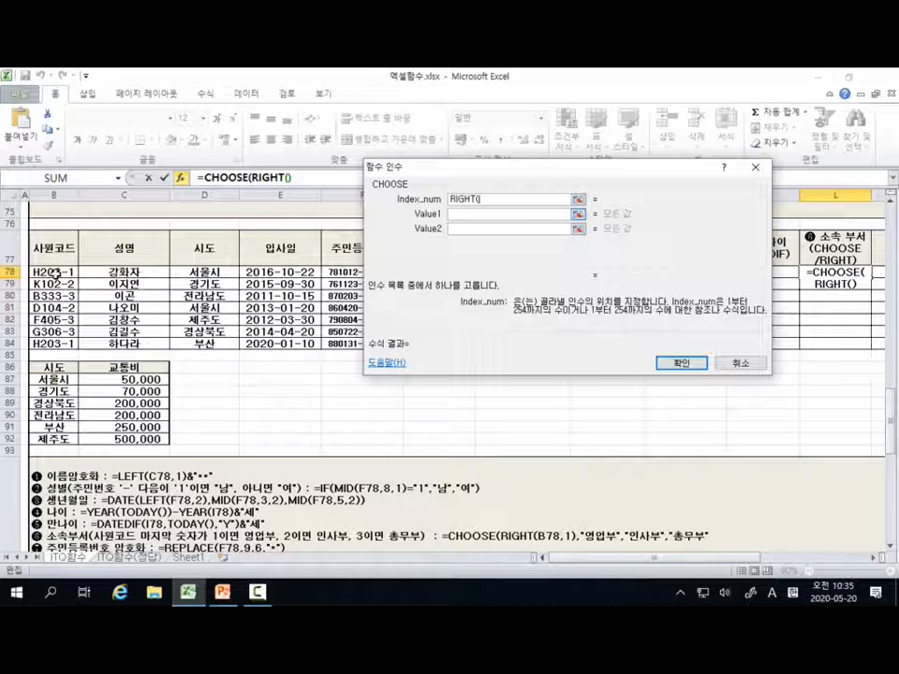
{"action": "left_click", "coordinate": [58, 271]}
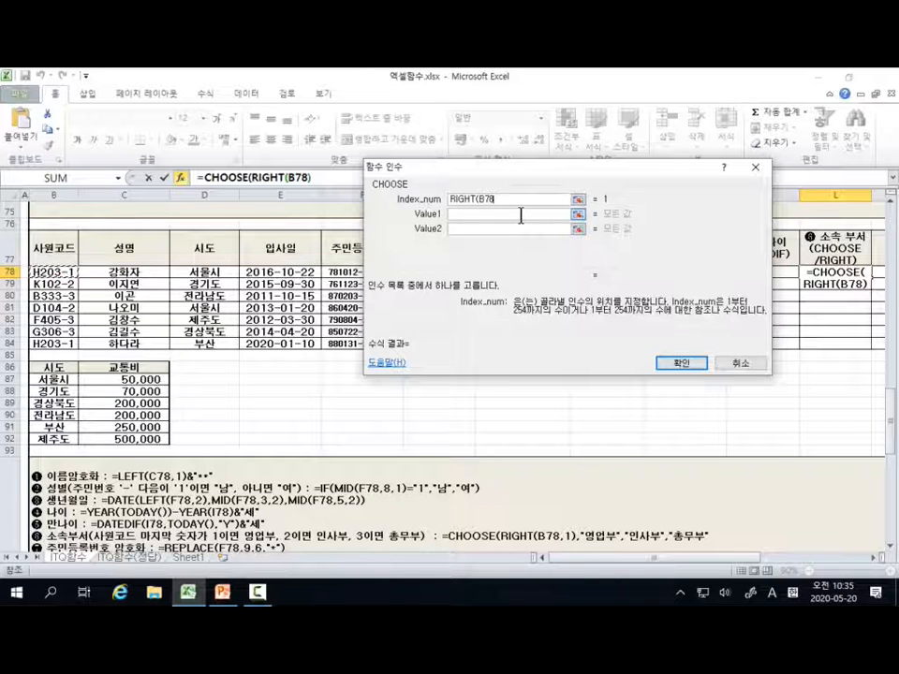
{"action": "type", "text": ","}
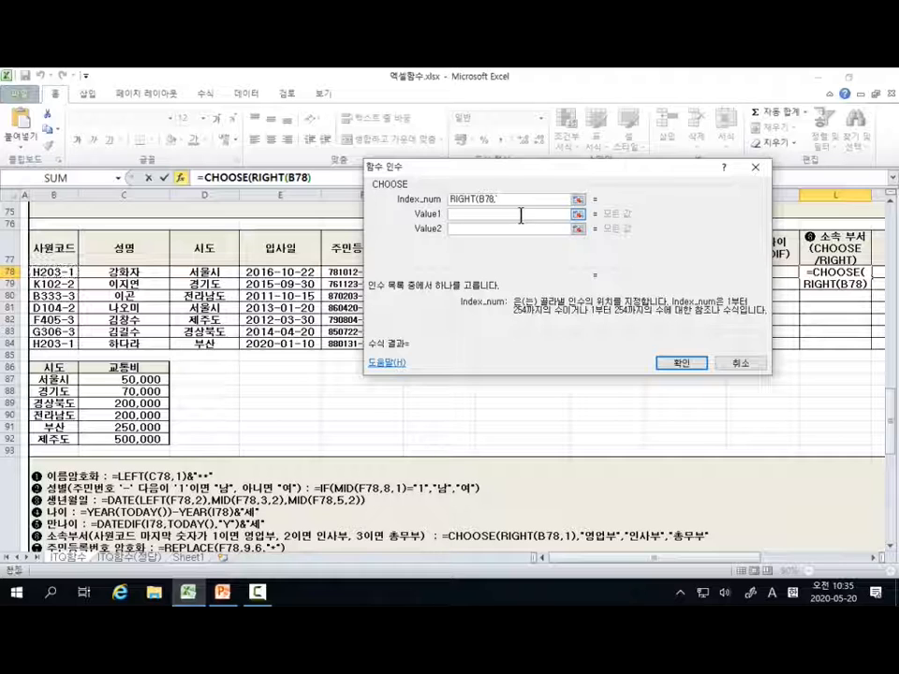
{"action": "type", "text": "1)"}
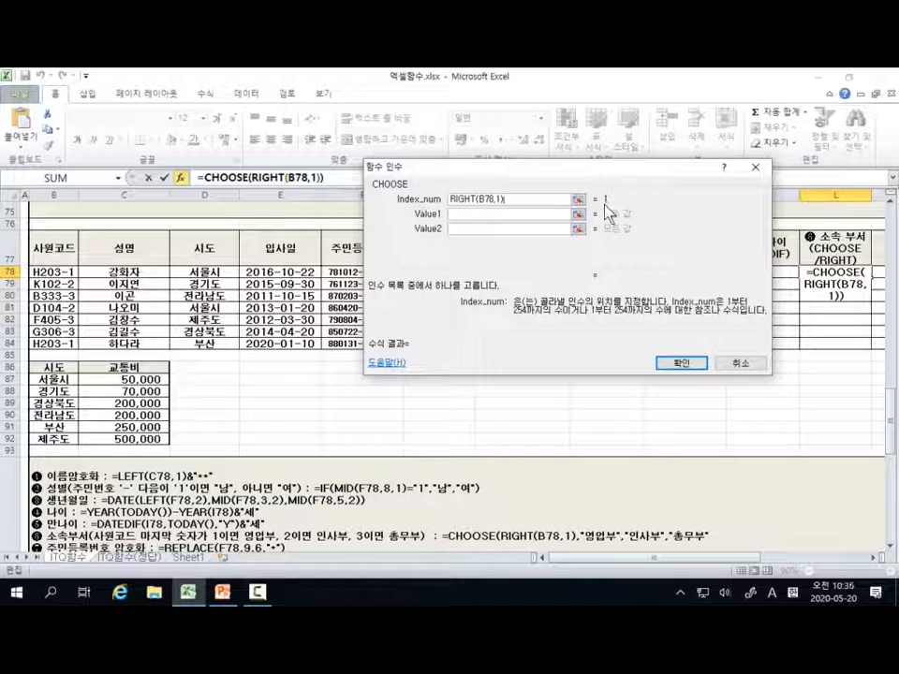
Step: Enter 영업부, 인사부 and 총무부 as Value1, Value2 and Value3 of the CHOOSE function
{"action": "left_click", "coordinate": [472, 214]}
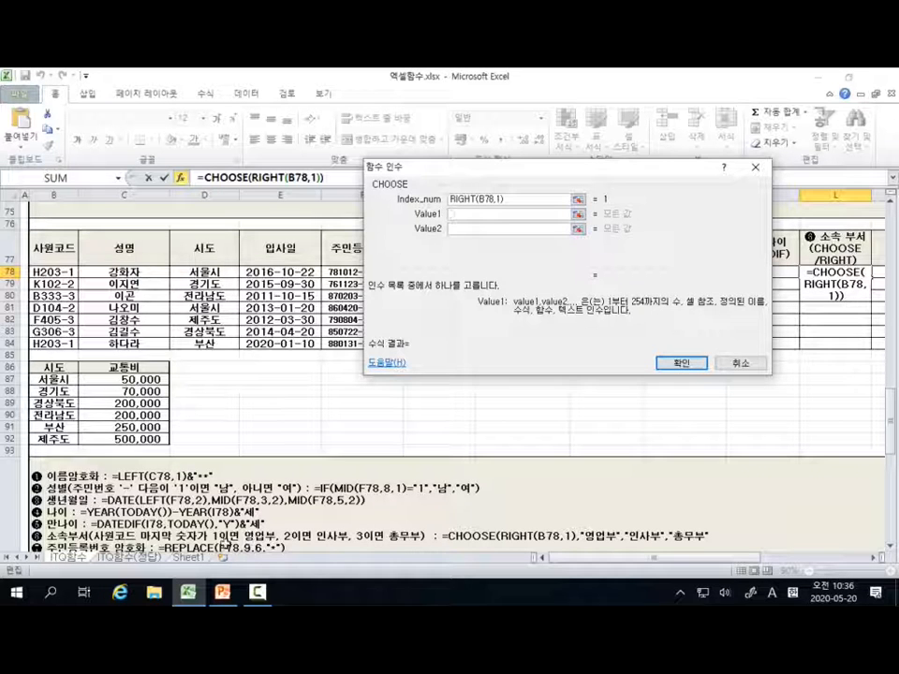
{"action": "type", "text": "D"}
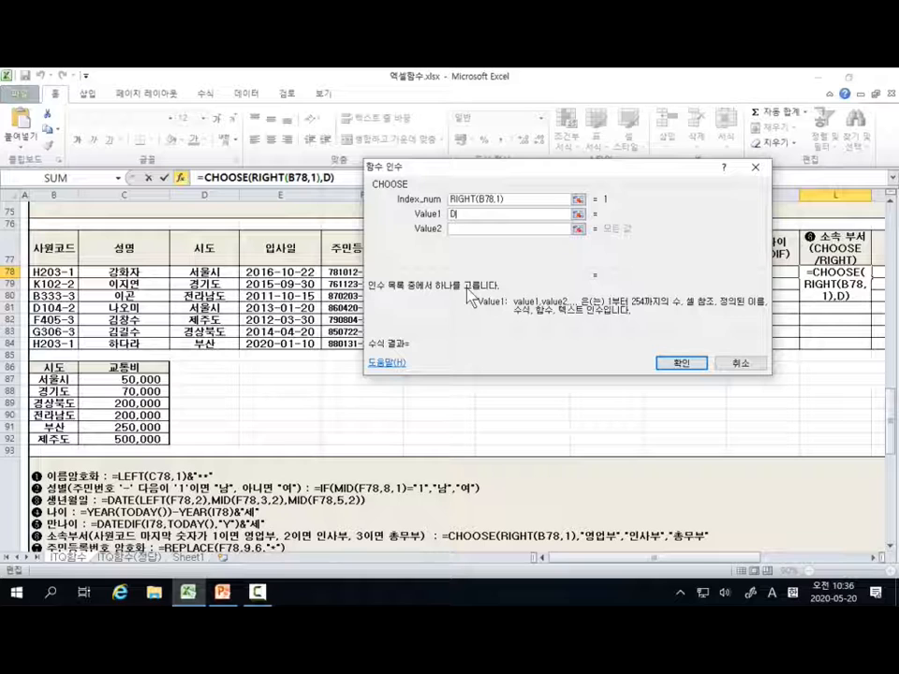
{"action": "key", "text": "BackSpace"}
{"action": "type", "text": "영업부"}
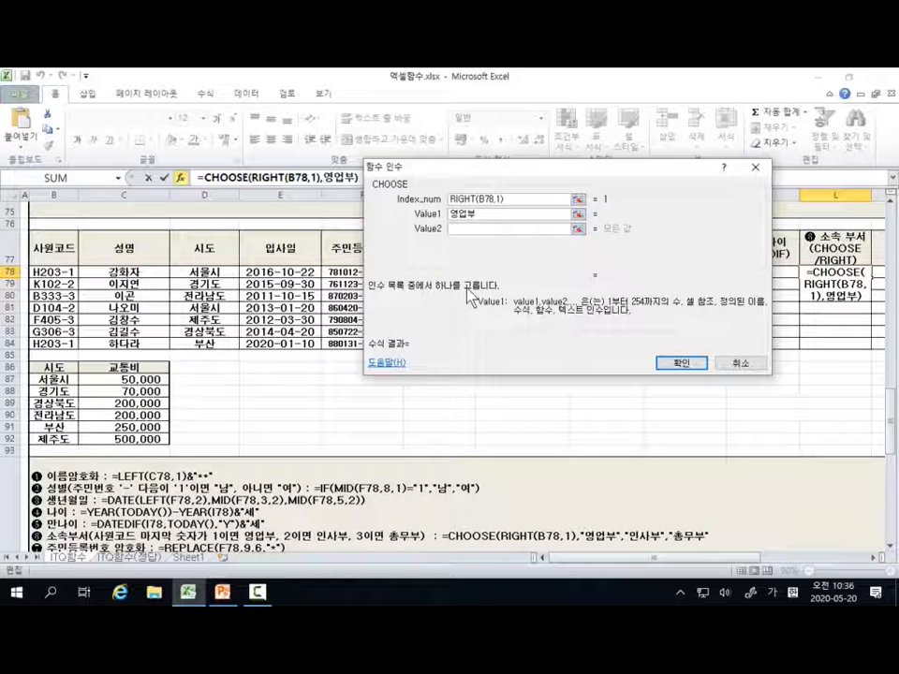
{"action": "left_click", "coordinate": [466, 229]}
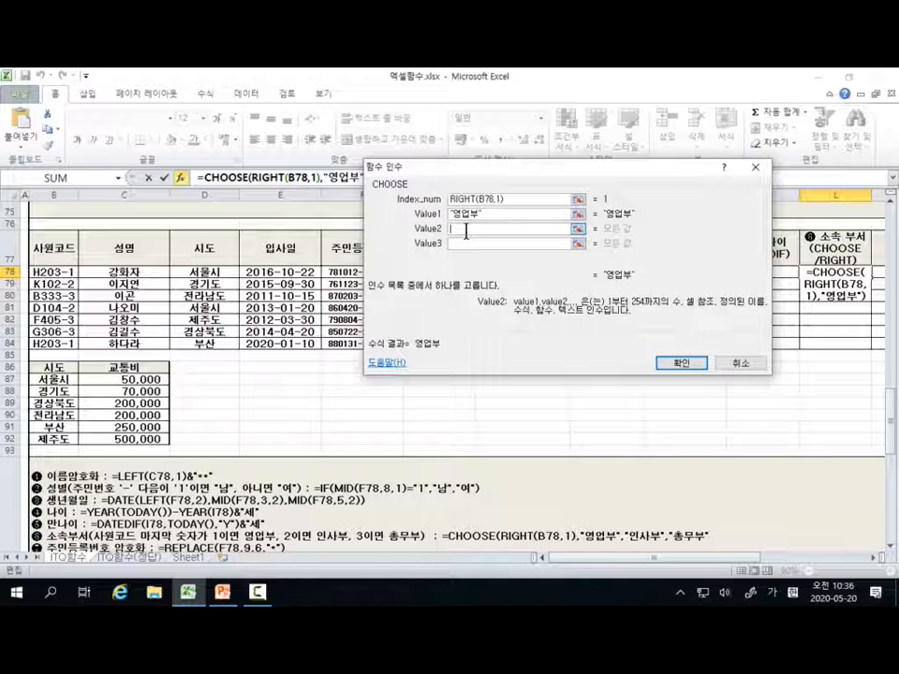
{"action": "type", "text": "인사"}
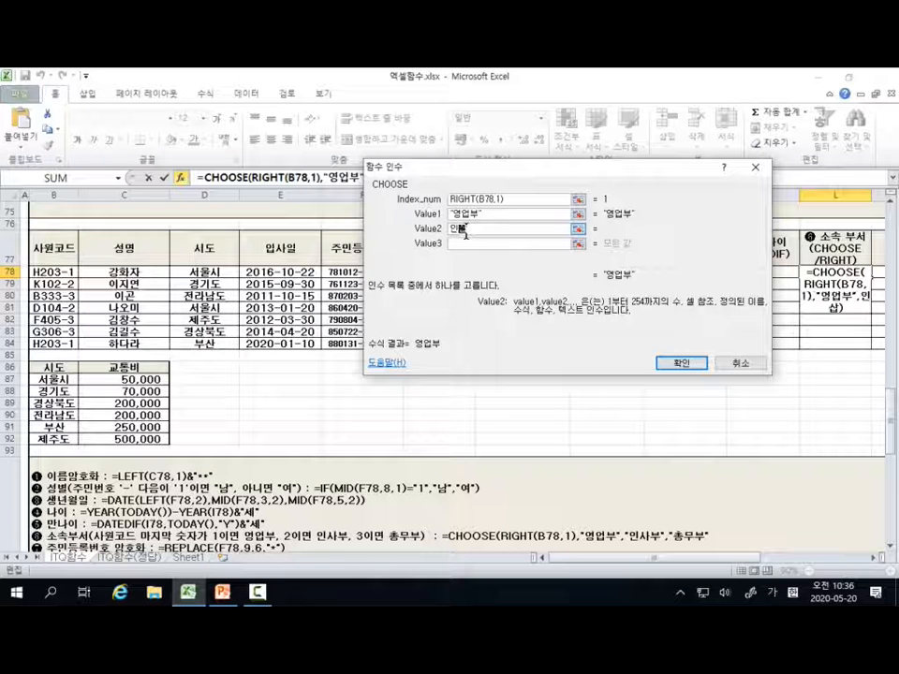
{"action": "type", "text": "부"}
{"action": "key", "text": "Tab"}
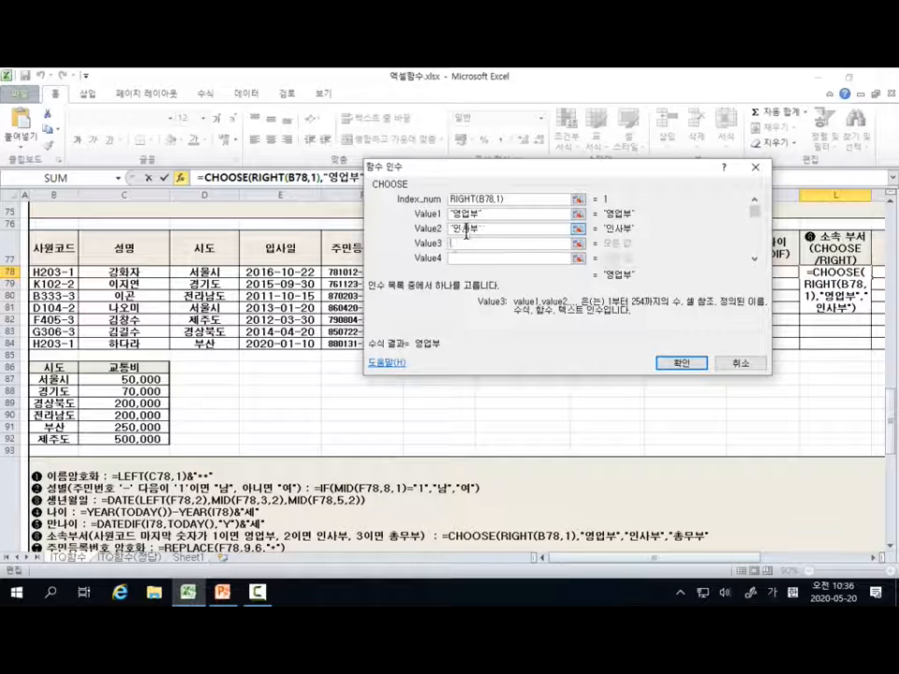
{"action": "type", "text": "총무부"}
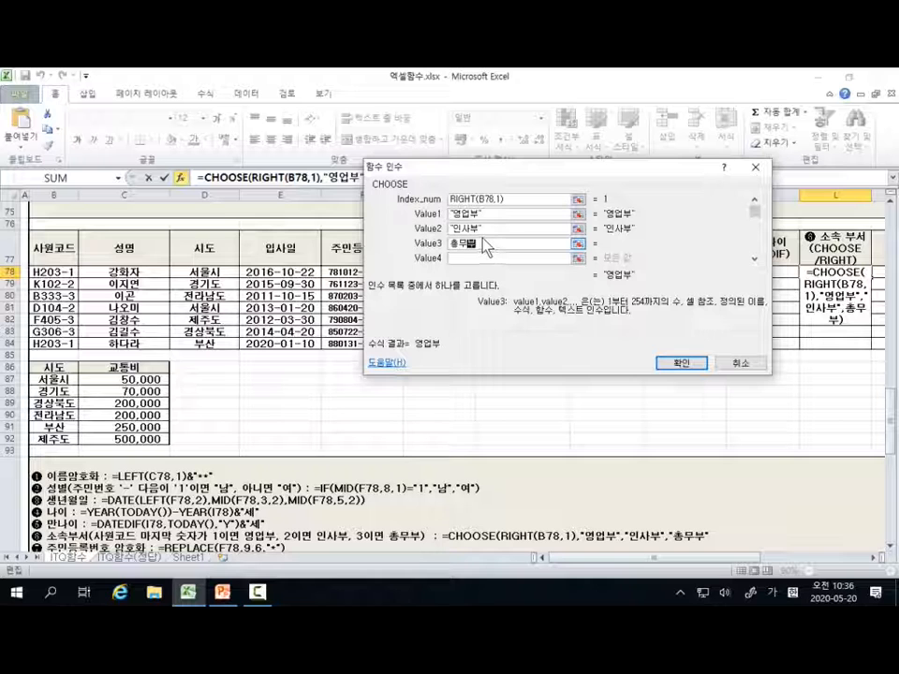
Step: Confirm the CHOOSE formula in L78 and fill it down through L84
{"action": "left_click", "coordinate": [667, 365]}
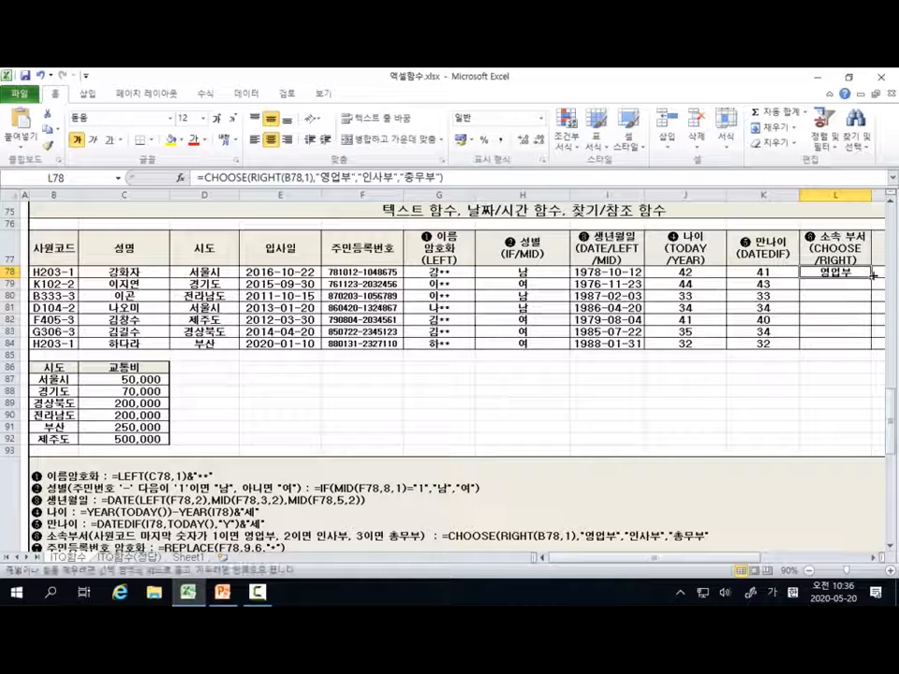
{"action": "left_click_drag", "start_coordinate": [871, 279], "coordinate": [871, 348]}
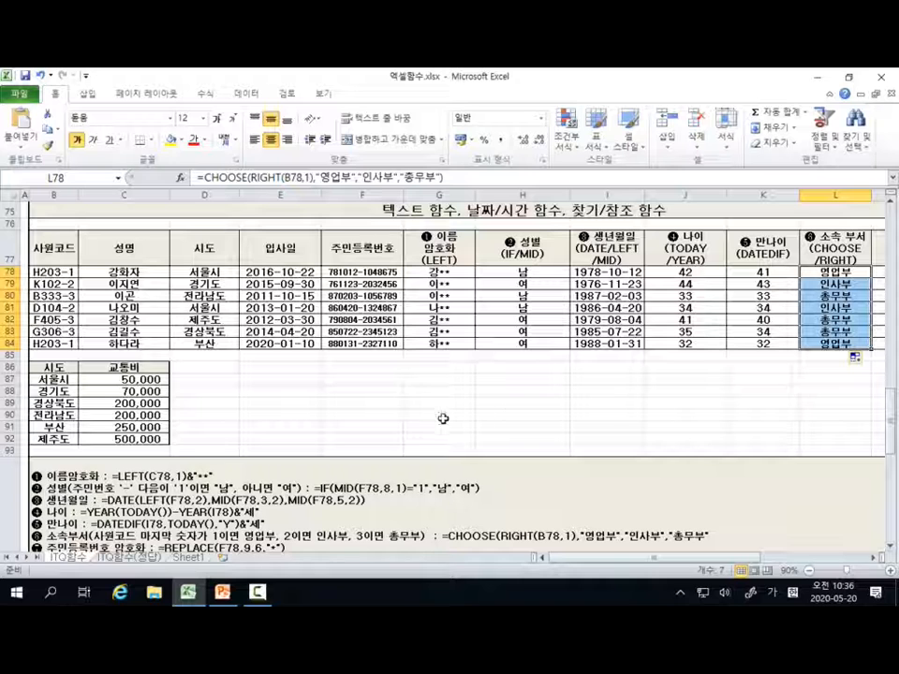
Step: Select the first 주민번호 암호화 cell, M78, and read the REPLACE rule in the notes below the table
{"action": "left_click", "coordinate": [876, 558]}
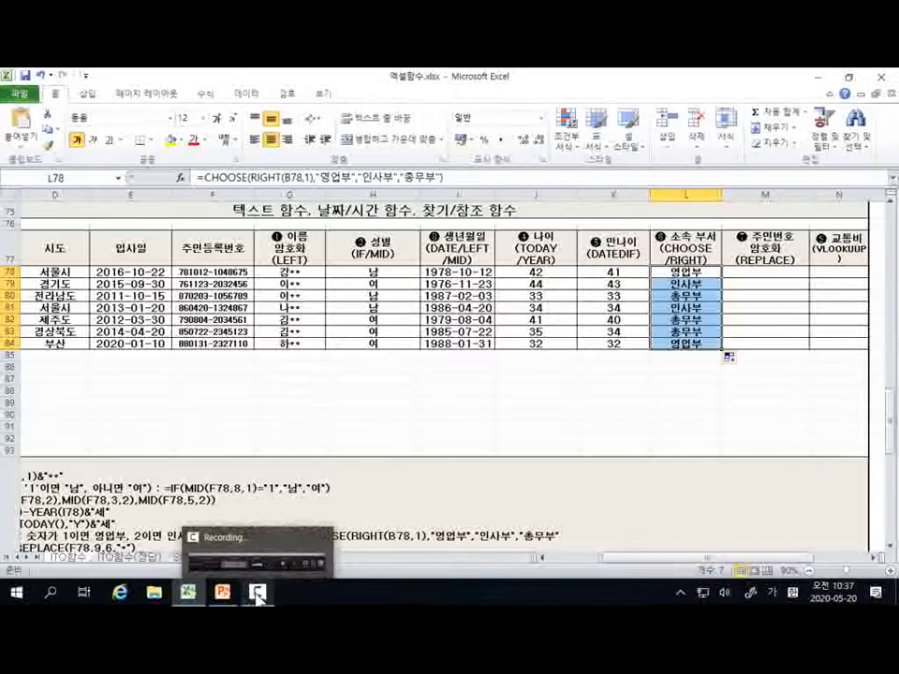
{"action": "left_click", "coordinate": [757, 271]}
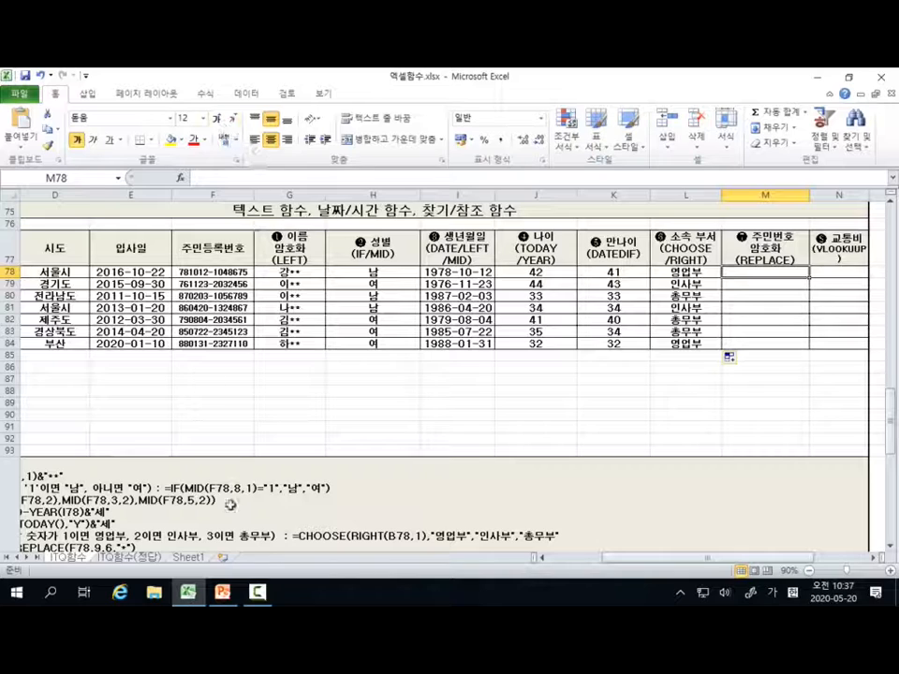
{"action": "left_click", "coordinate": [542, 560]}
{"action": "left_click", "coordinate": [542, 560]}
{"action": "left_click", "coordinate": [542, 560]}
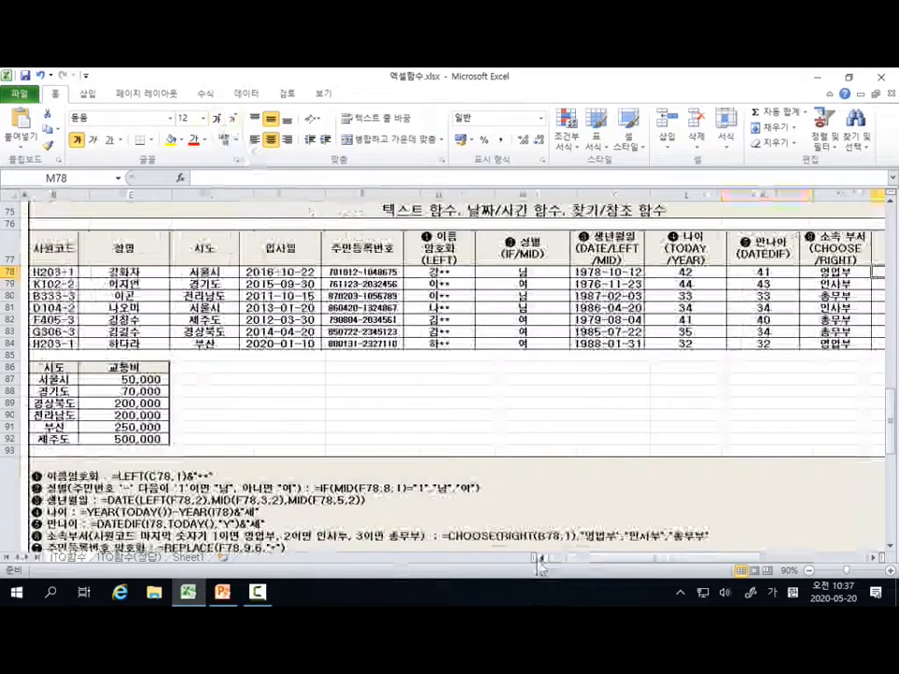
{"action": "scroll", "coordinate": [543, 559], "scroll_direction": "down", "scroll_amount": 1}
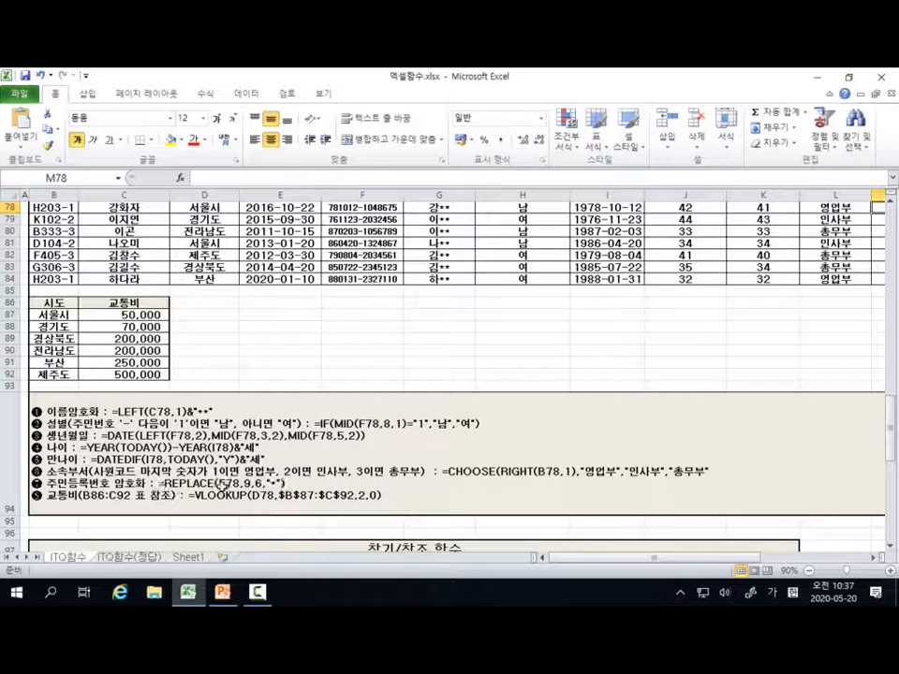
{"action": "scroll", "coordinate": [141, 225], "scroll_direction": "up", "scroll_amount": 1}
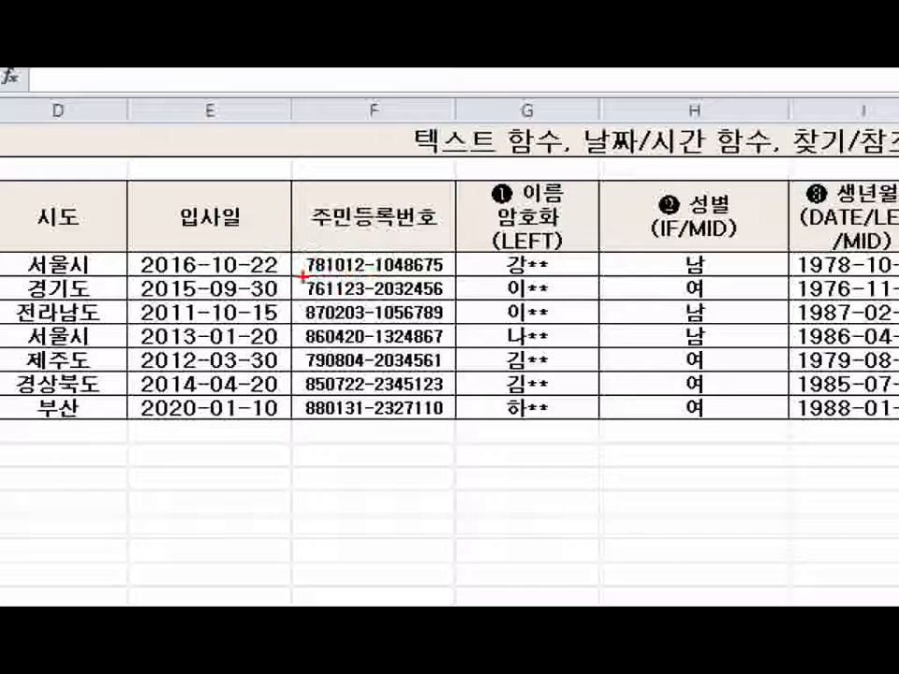
Step: Outline the first eight characters of the 주민등록번호 in F78 in red, mark the digits after them, and return to the 주민번호 암호화 column
{"action": "mouse_move", "coordinate": [301, 253]}
{"action": "left_mouse_down"}
{"action": "mouse_move", "coordinate": [301, 280]}
{"action": "mouse_move", "coordinate": [386, 277]}
{"action": "left_mouse_up"}
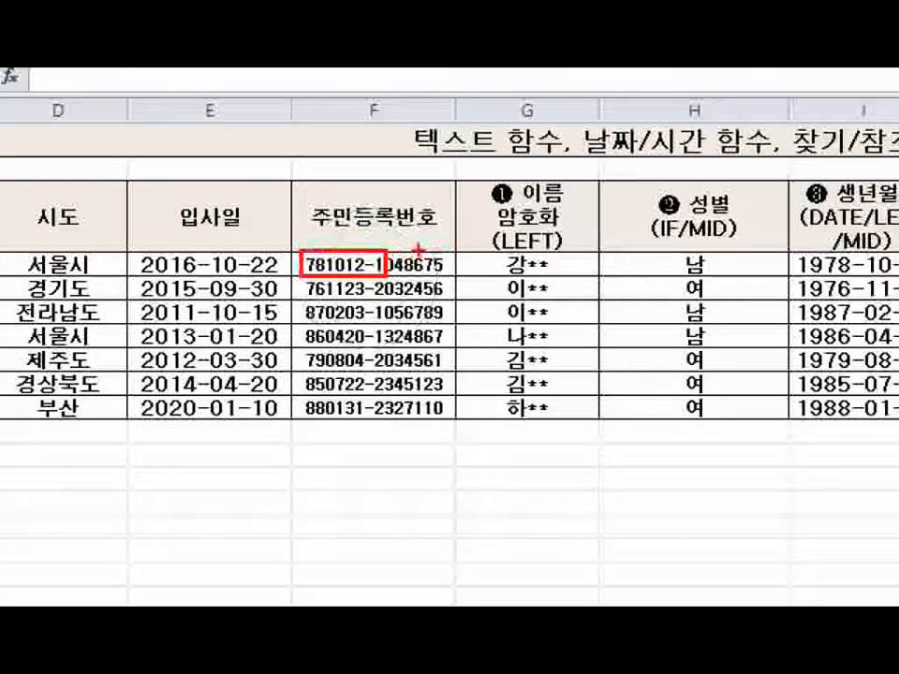
{"action": "mouse_move", "coordinate": [421, 251]}
{"action": "left_mouse_down"}
{"action": "mouse_move", "coordinate": [395, 276]}
{"action": "mouse_move", "coordinate": [417, 277]}
{"action": "mouse_move", "coordinate": [404, 279]}
{"action": "left_mouse_up"}
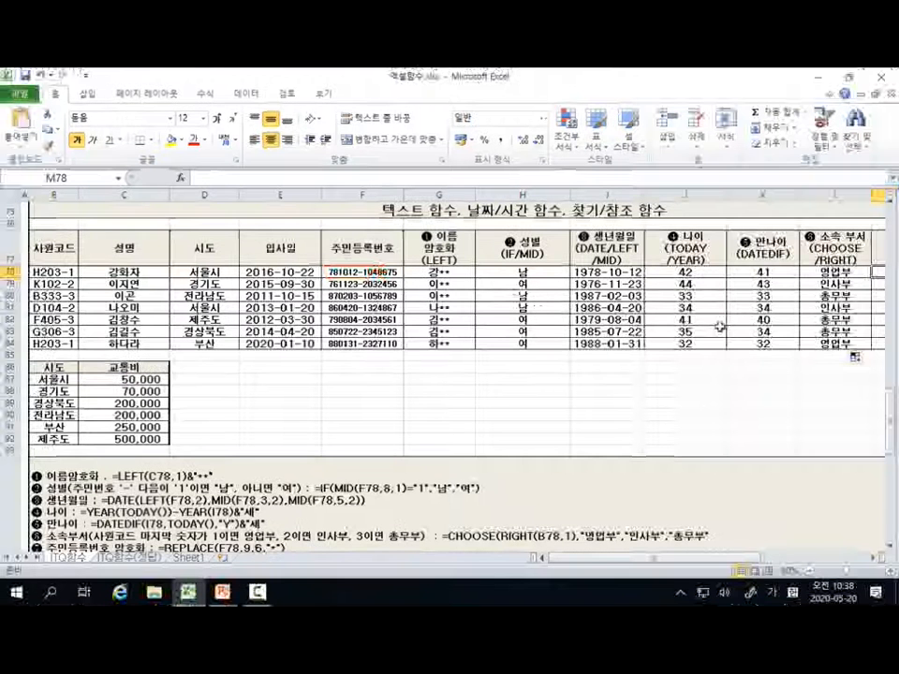
{"action": "left_click", "coordinate": [879, 560]}
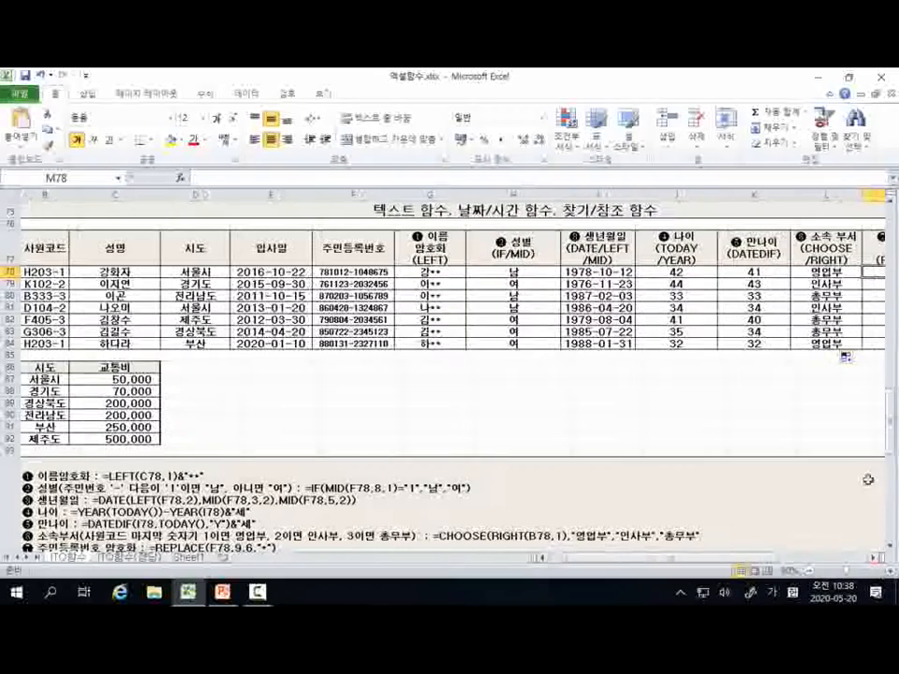
{"action": "left_click", "coordinate": [887, 570]}
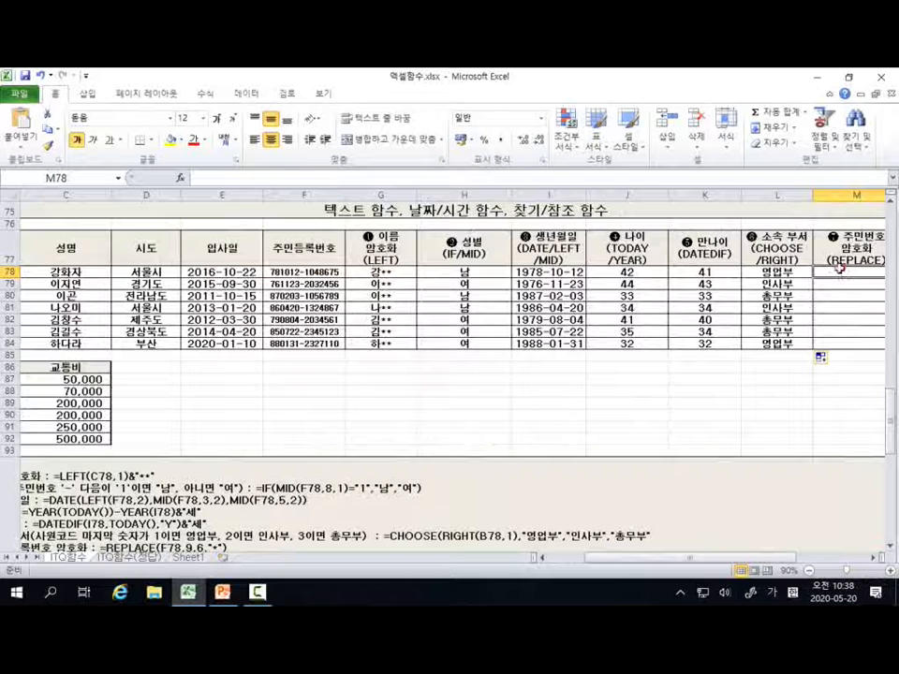
Step: Start a REPLACE function in M78 and open its function arguments, keeping the 주민등록번호 column uncovered
{"action": "scroll", "coordinate": [838, 268], "scroll_direction": "right", "scroll_amount": 1}
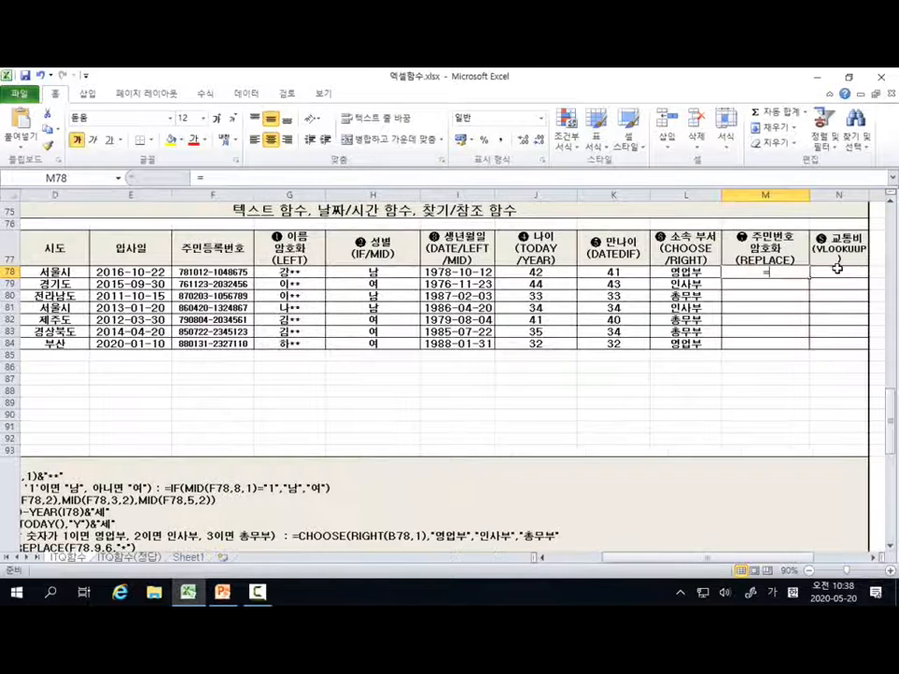
{"action": "type", "text": "="}
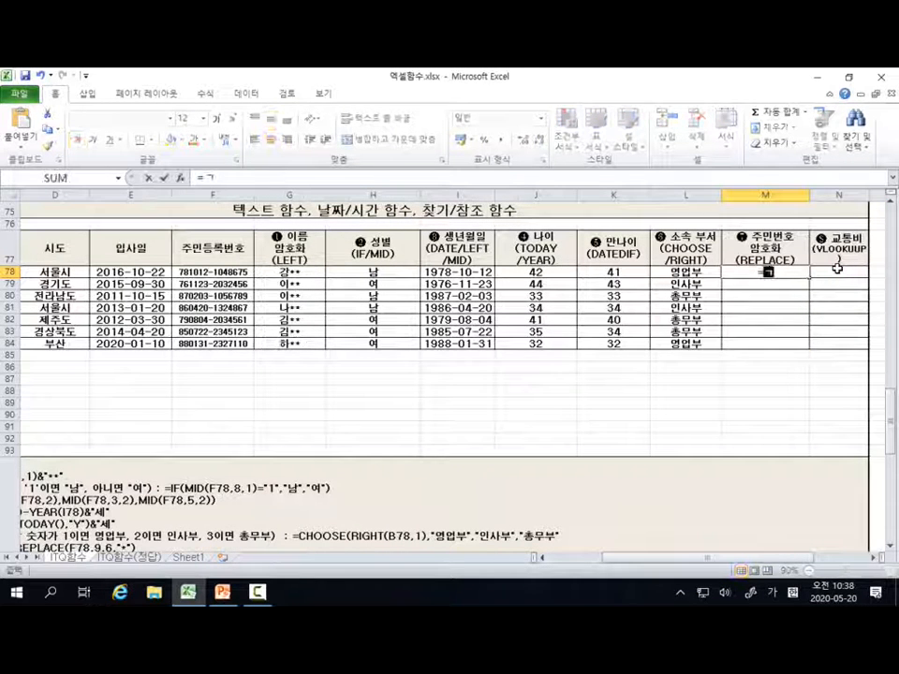
{"action": "key", "text": "BackSpace"}
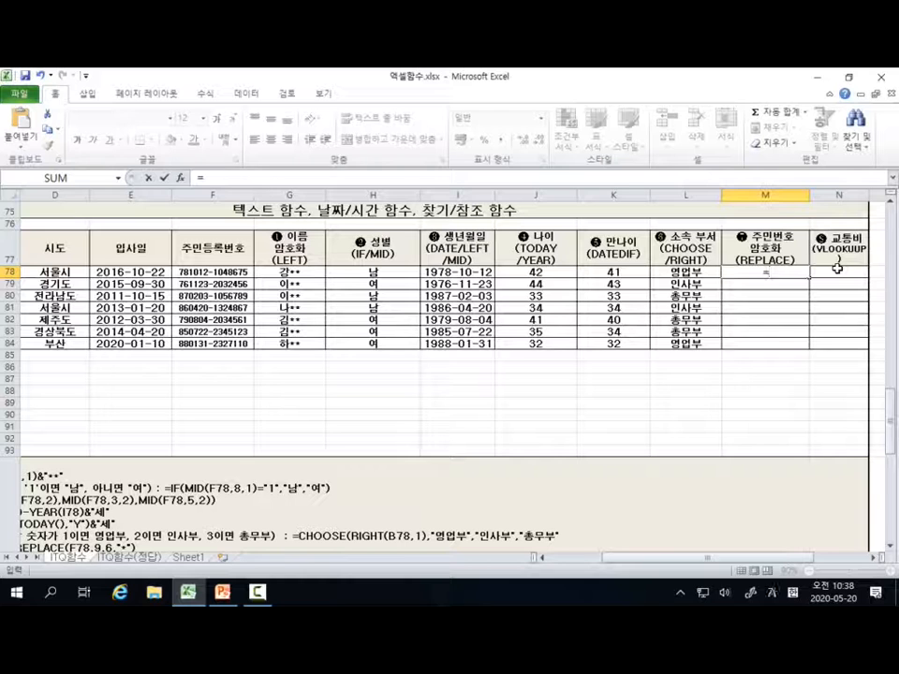
{"action": "type", "text": "R"}
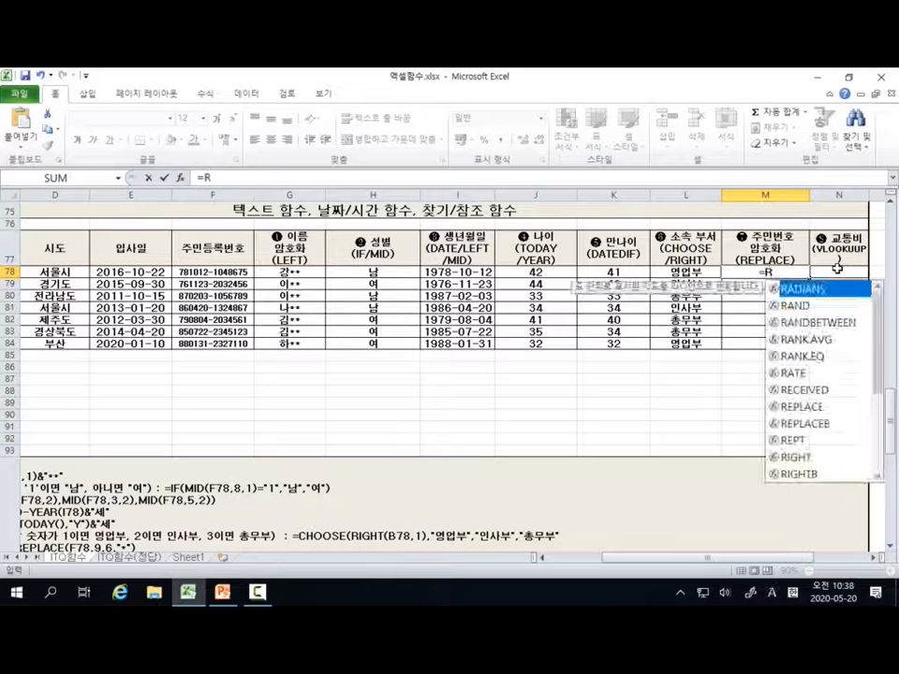
{"action": "left_click", "coordinate": [801, 408]}
{"action": "double_click", "coordinate": [799, 409]}
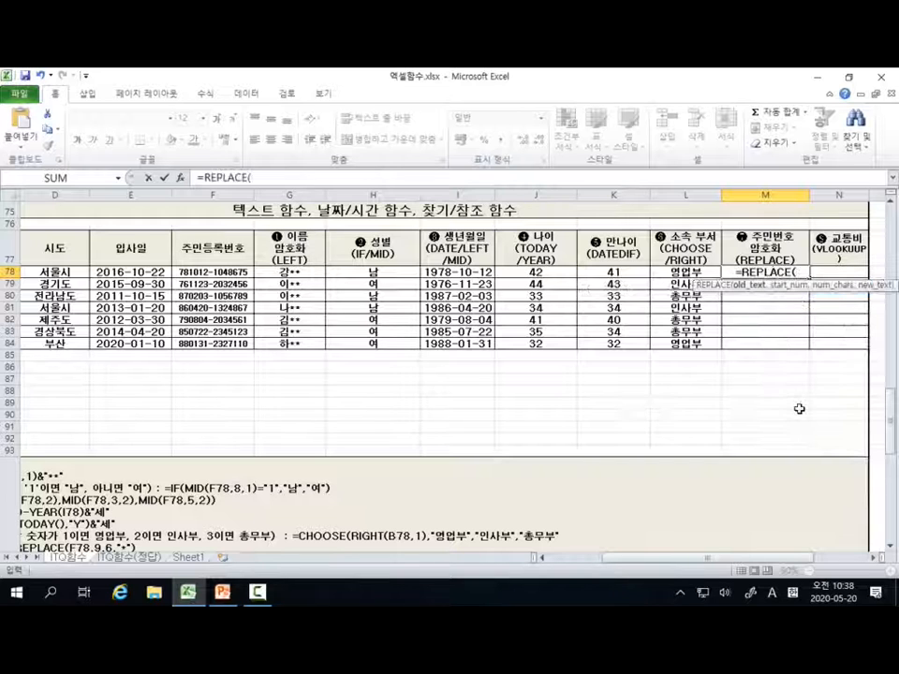
{"action": "left_click", "coordinate": [178, 177]}
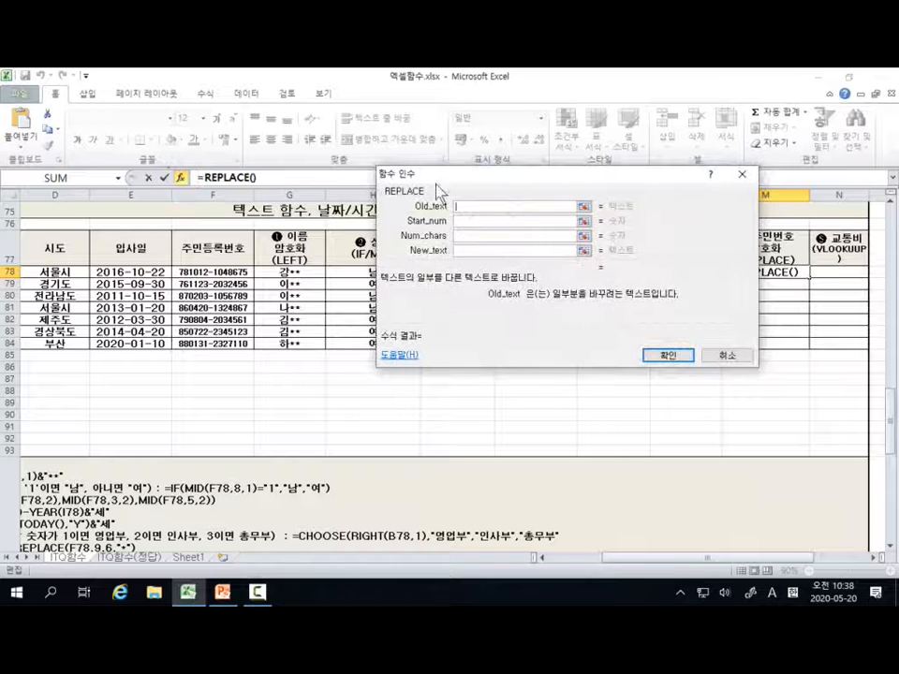
{"action": "left_click_drag", "start_coordinate": [494, 184], "coordinate": [558, 147]}
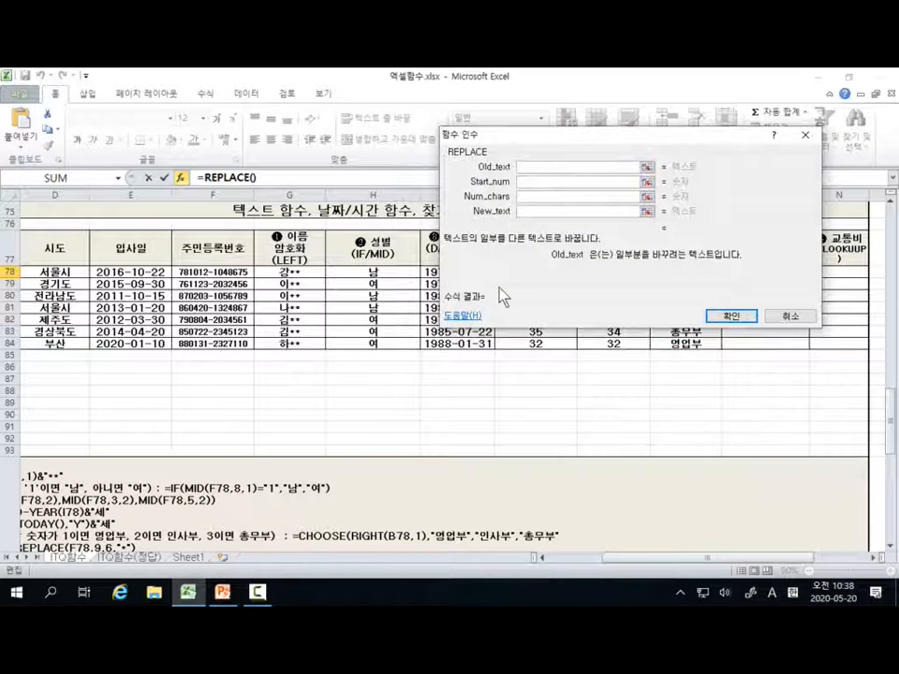
Step: Set the REPLACE function's Old_text to the 주민등록번호 in F78 and its Start_num to 9
{"action": "left_click", "coordinate": [521, 168]}
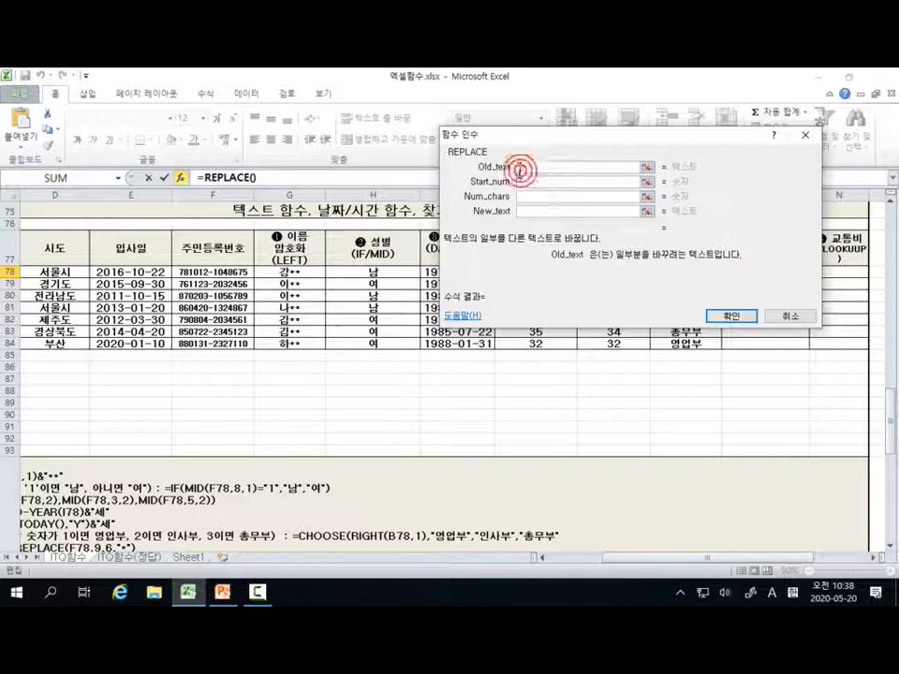
{"action": "left_click", "coordinate": [227, 271]}
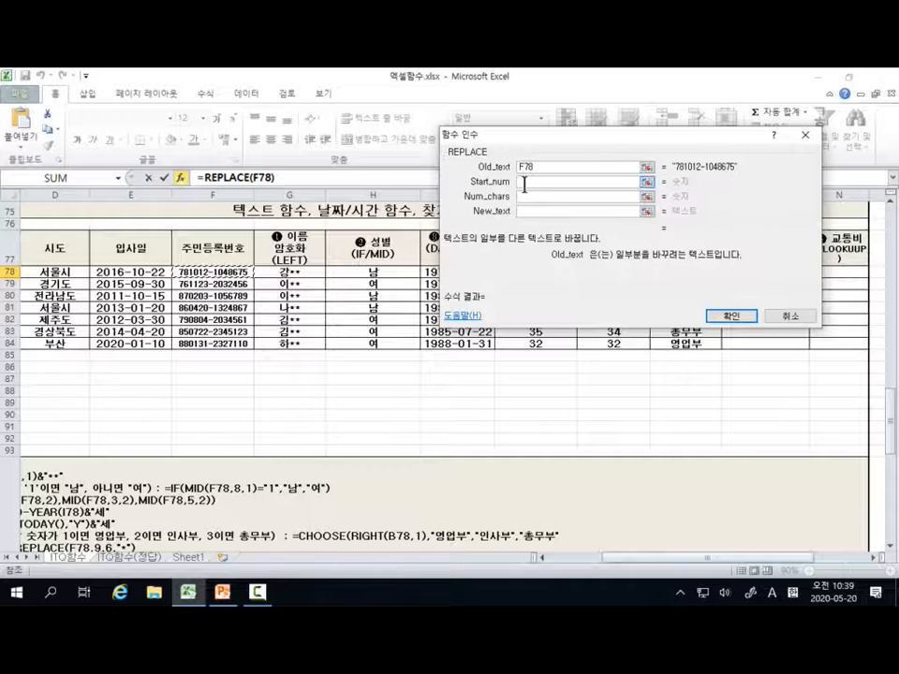
{"action": "left_click", "coordinate": [525, 184]}
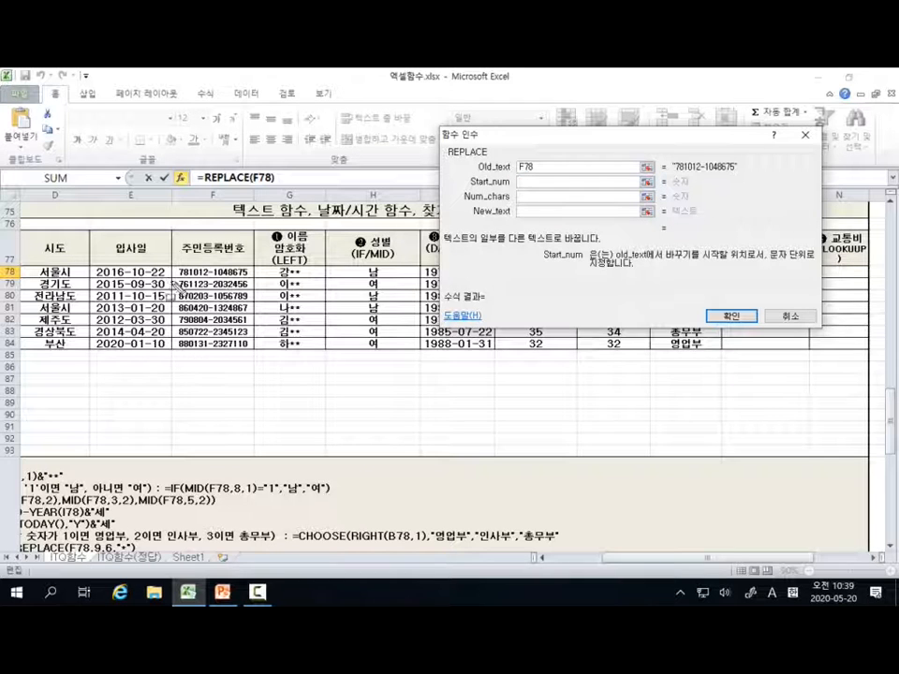
{"action": "mouse_move", "coordinate": [172, 263]}
{"action": "left_mouse_down"}
{"action": "mouse_move", "coordinate": [177, 280]}
{"action": "mouse_move", "coordinate": [218, 282]}
{"action": "left_mouse_up"}
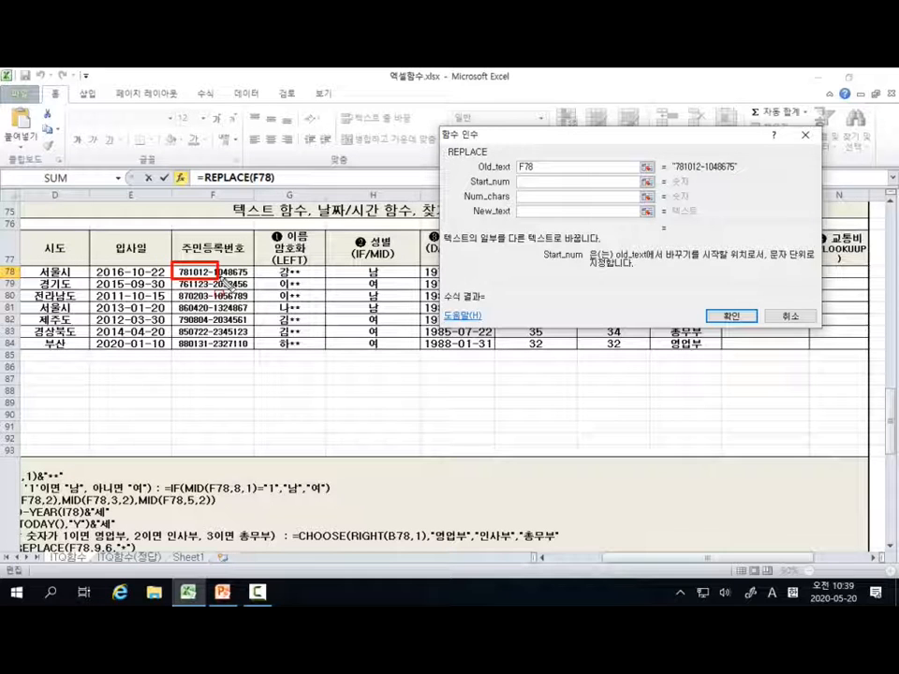
{"action": "left_click_drag", "start_coordinate": [212, 279], "coordinate": [249, 280]}
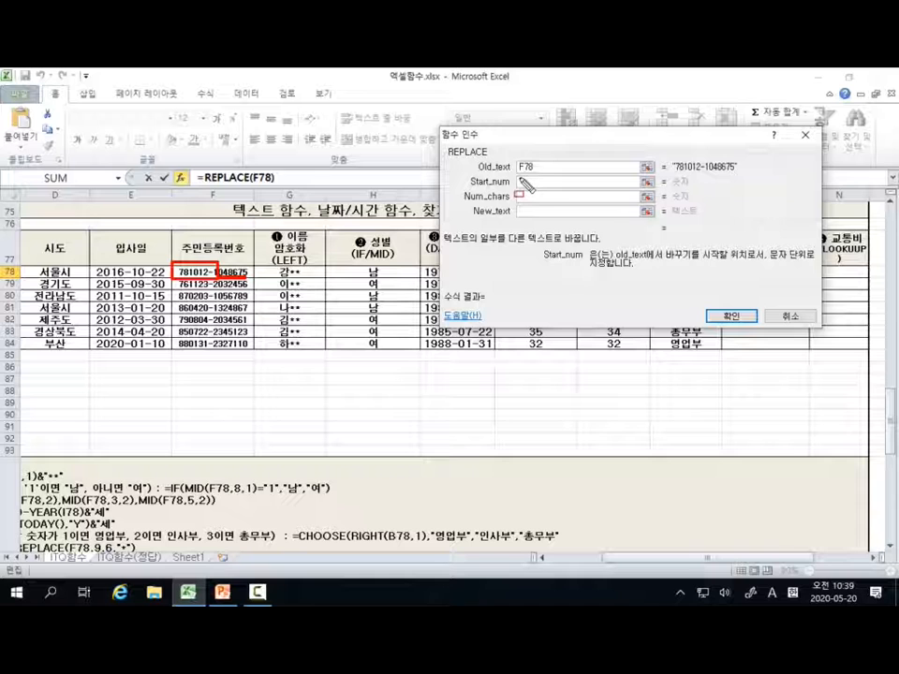
{"action": "left_click_drag", "start_coordinate": [521, 178], "coordinate": [529, 180]}
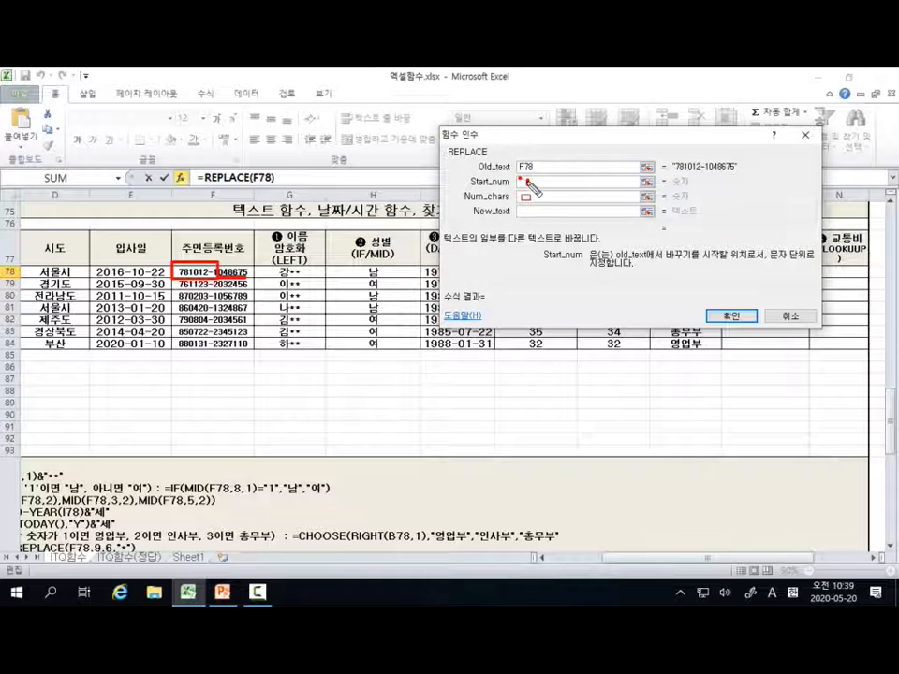
{"action": "key", "text": "Escape"}
{"action": "type", "text": "9"}
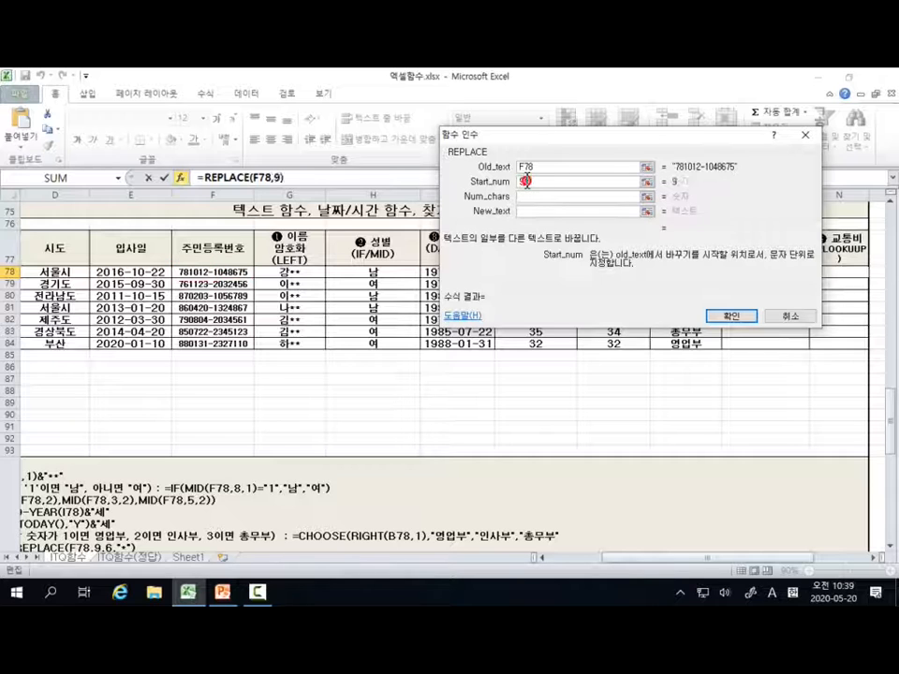
{"action": "left_click", "coordinate": [526, 181]}
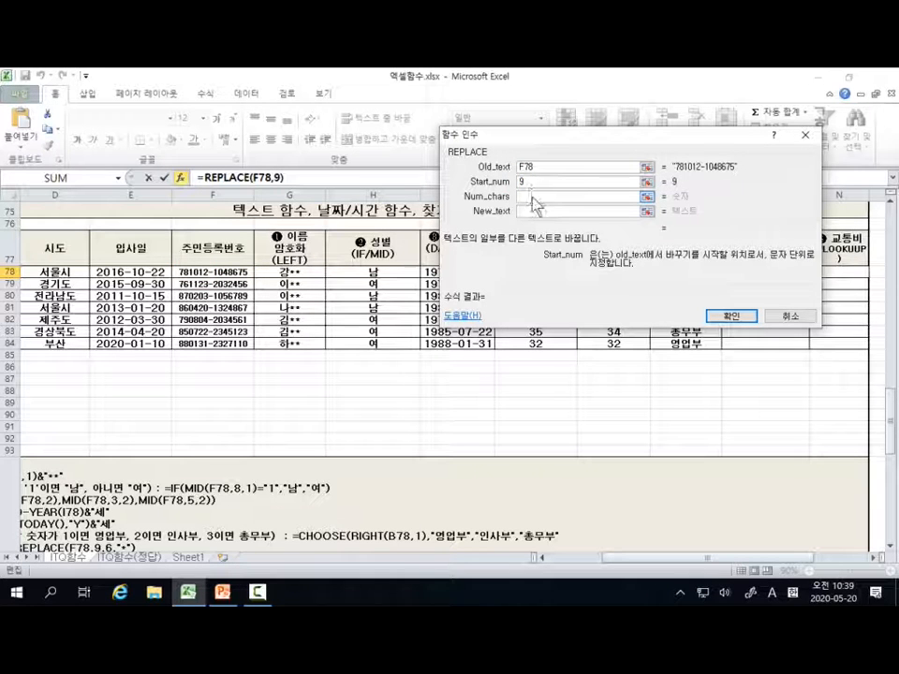
Step: Underline the digits to mask in F78 and set the REPLACE function's Num_chars to 6
{"action": "left_click", "coordinate": [532, 197]}
{"action": "left_click", "coordinate": [532, 197]}
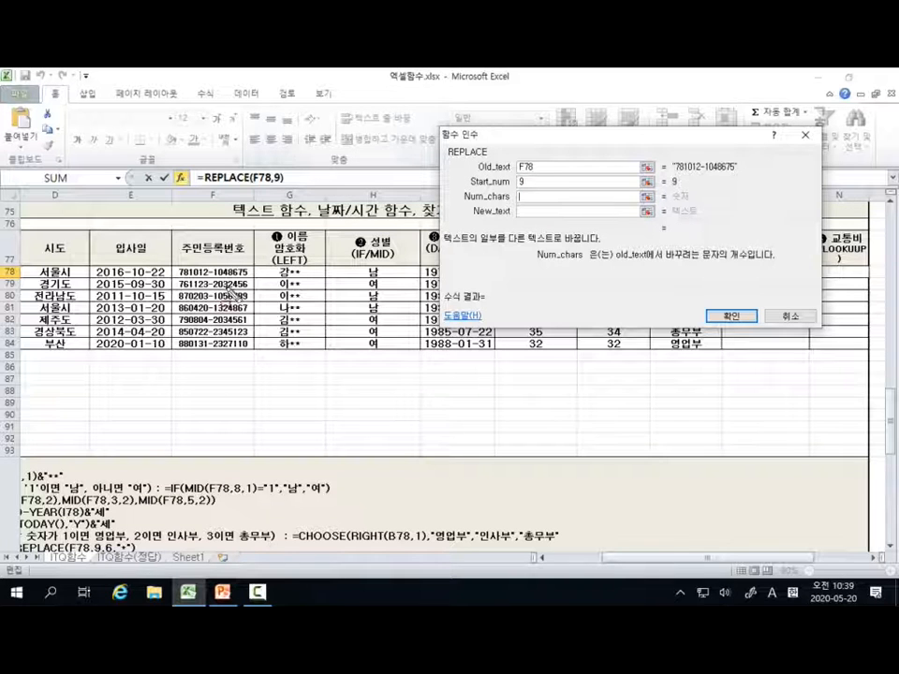
{"action": "left_click_drag", "start_coordinate": [219, 277], "coordinate": [250, 279]}
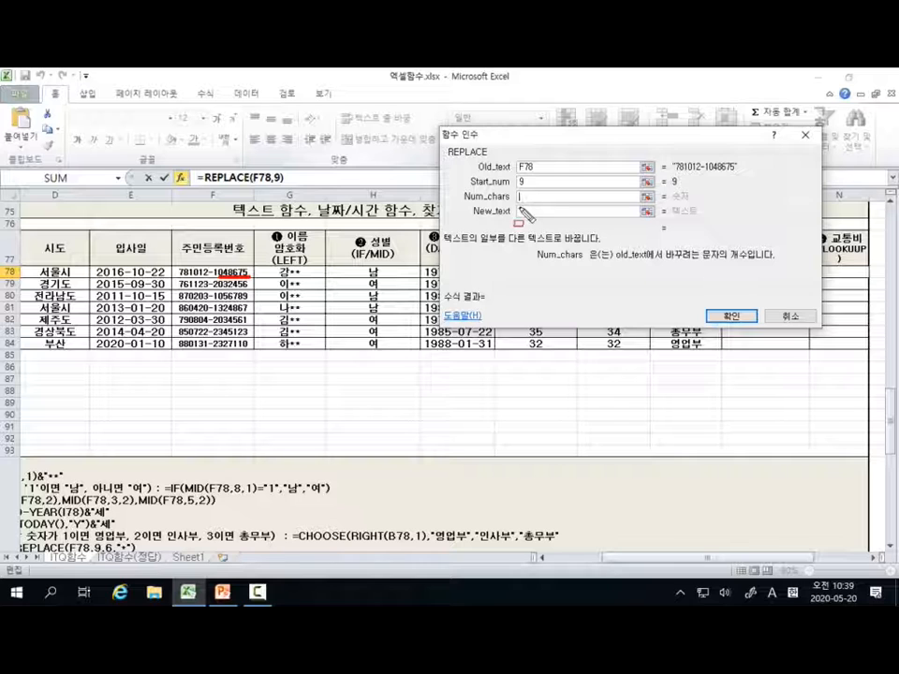
{"action": "key", "text": "Escape"}
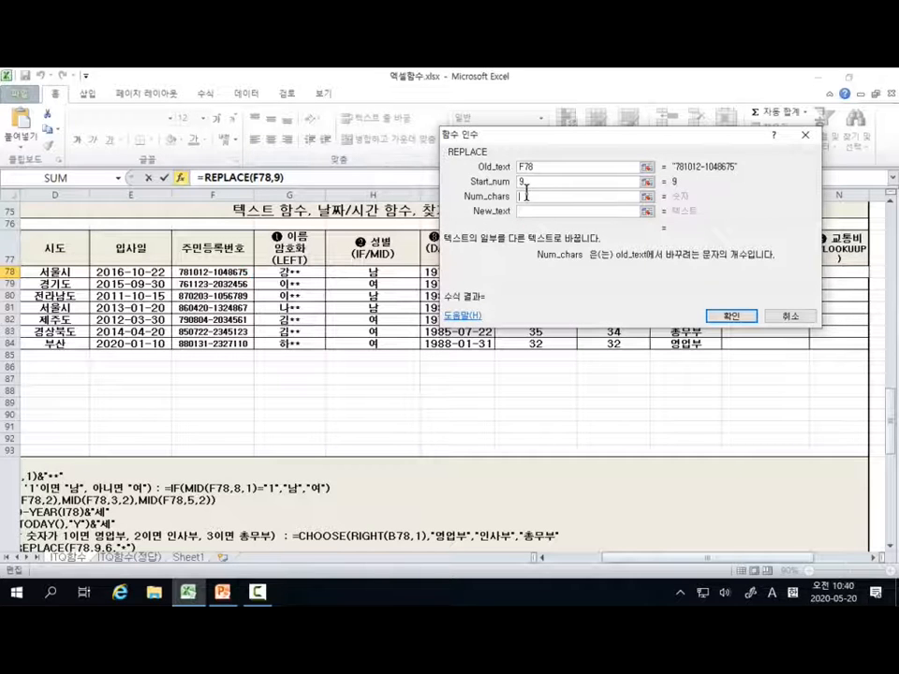
{"action": "left_click", "coordinate": [527, 194]}
{"action": "type", "text": "6"}
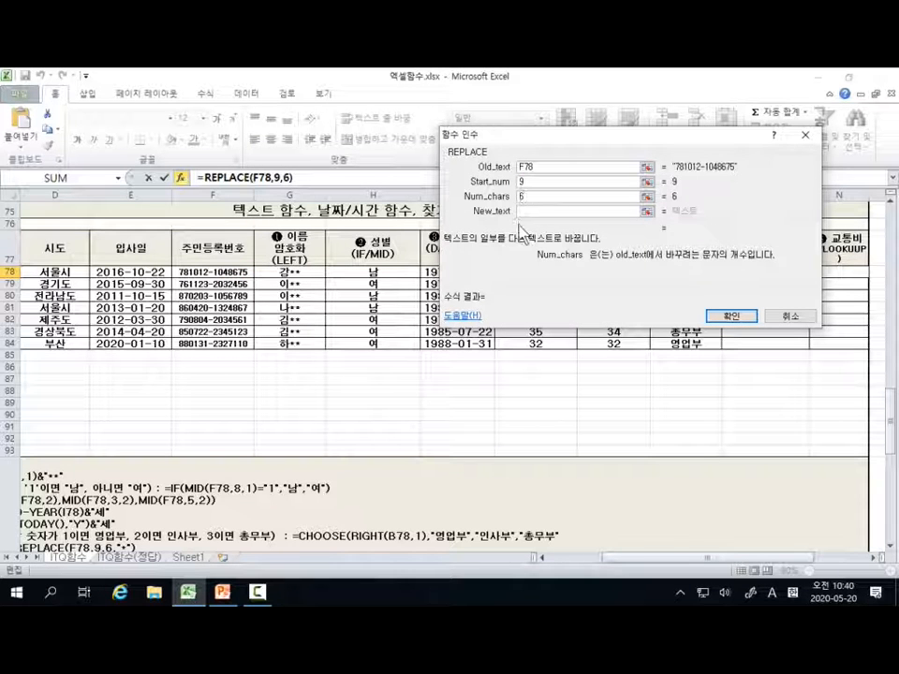
Step: Enter * as the New_text of the REPLACE function and fill the completed formula from M78 down through M84
{"action": "key", "text": "Tab"}
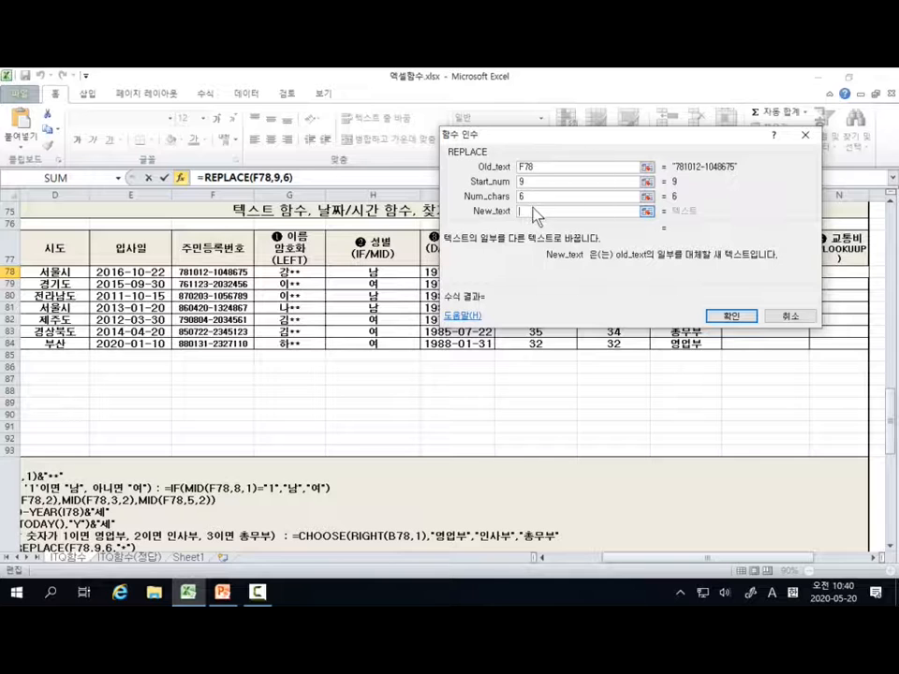
{"action": "type", "text": "\""}
{"action": "type", "text": "*"}
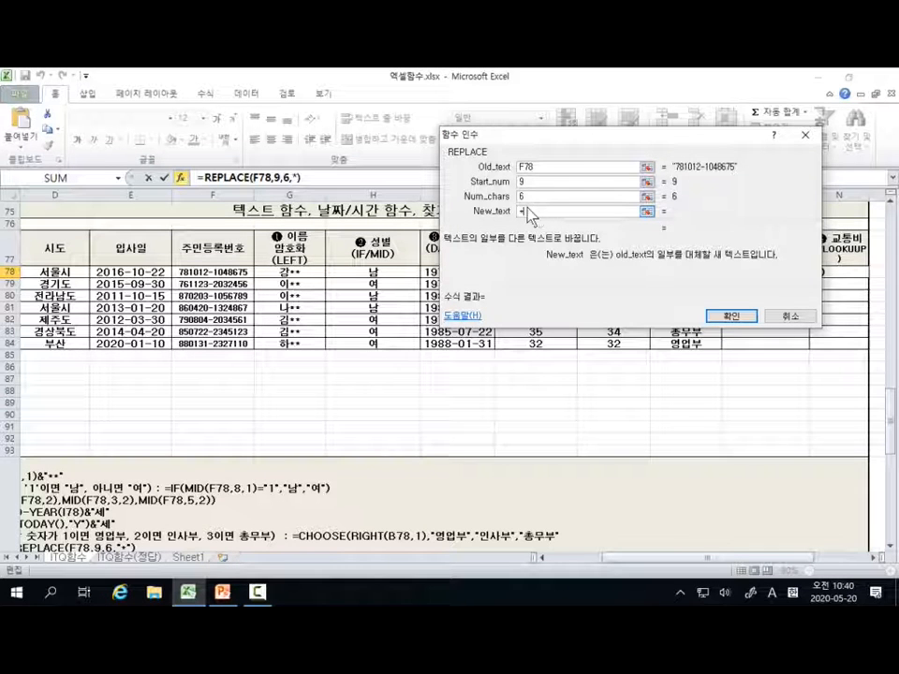
{"action": "left_click", "coordinate": [735, 317]}
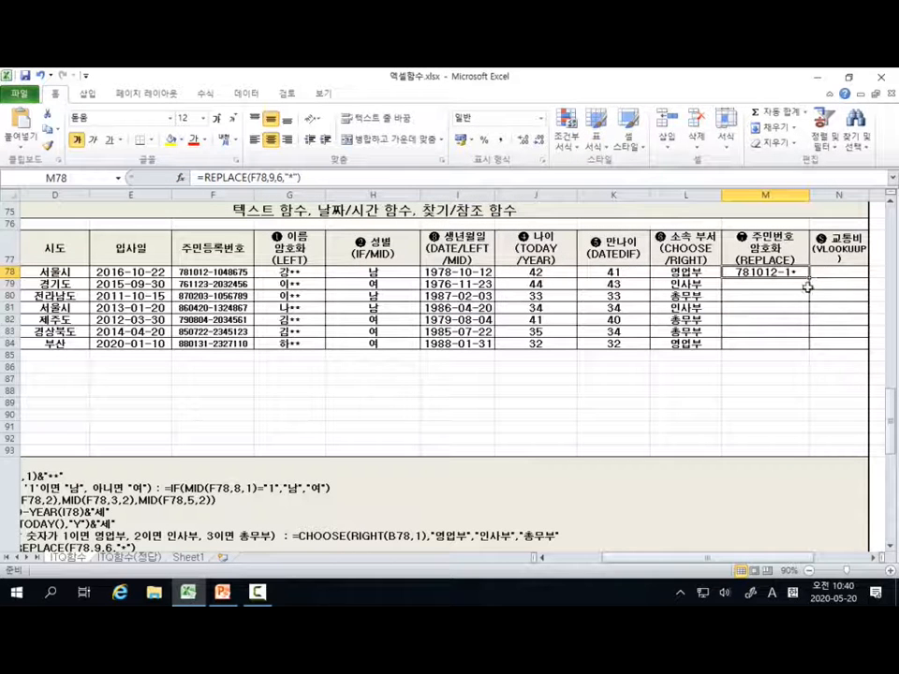
{"action": "left_click_drag", "start_coordinate": [809, 281], "coordinate": [809, 348]}
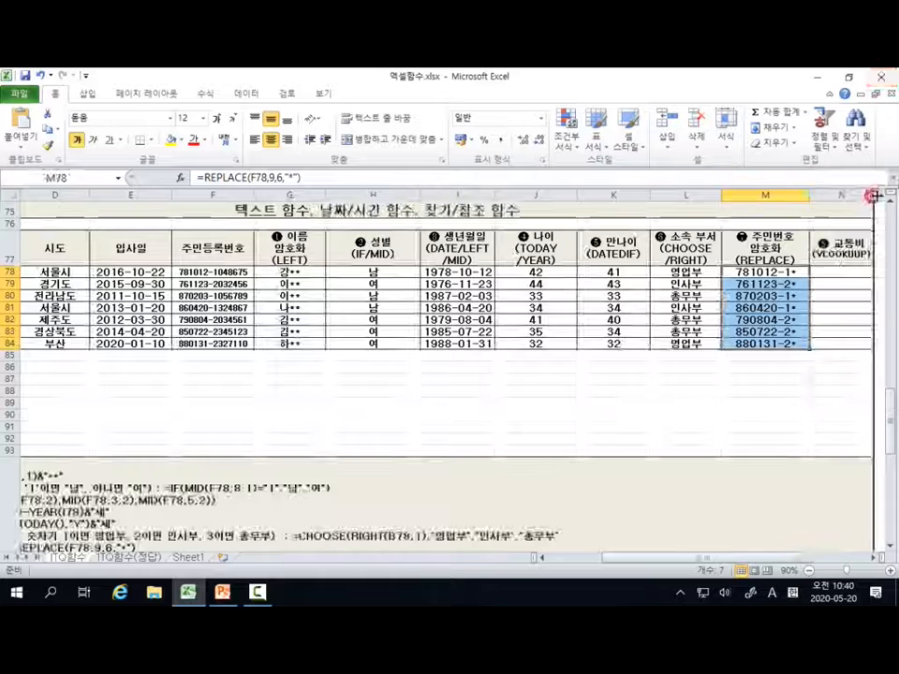
Step: Select the first 교통비 cell, N78, and read the VLOOKUP rule in the notes and the 시도 cost table in B86:C92
{"action": "left_click", "coordinate": [860, 271]}
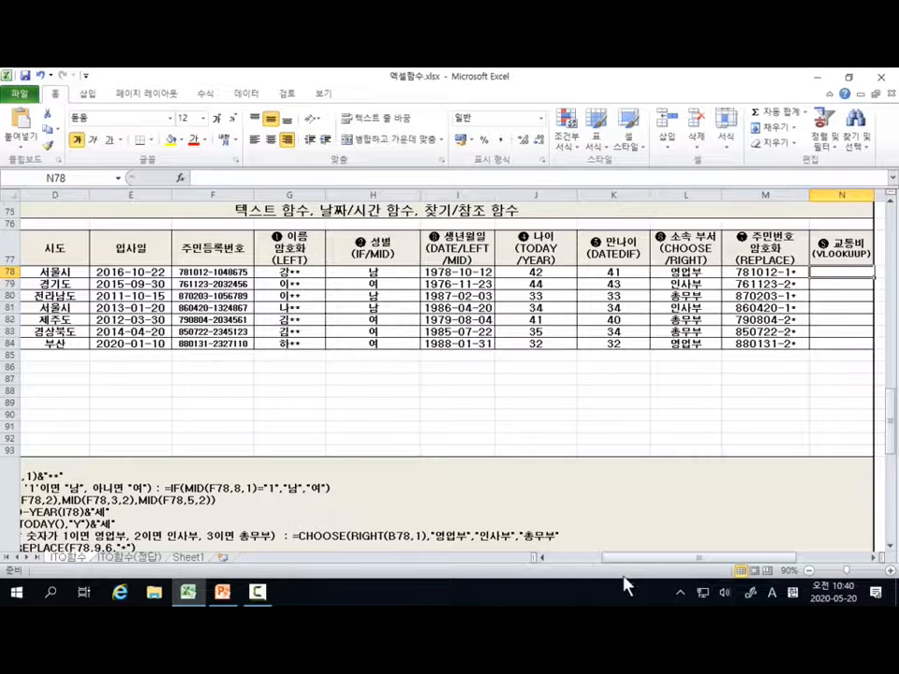
{"action": "left_click_drag", "start_coordinate": [620, 559], "coordinate": [552, 558]}
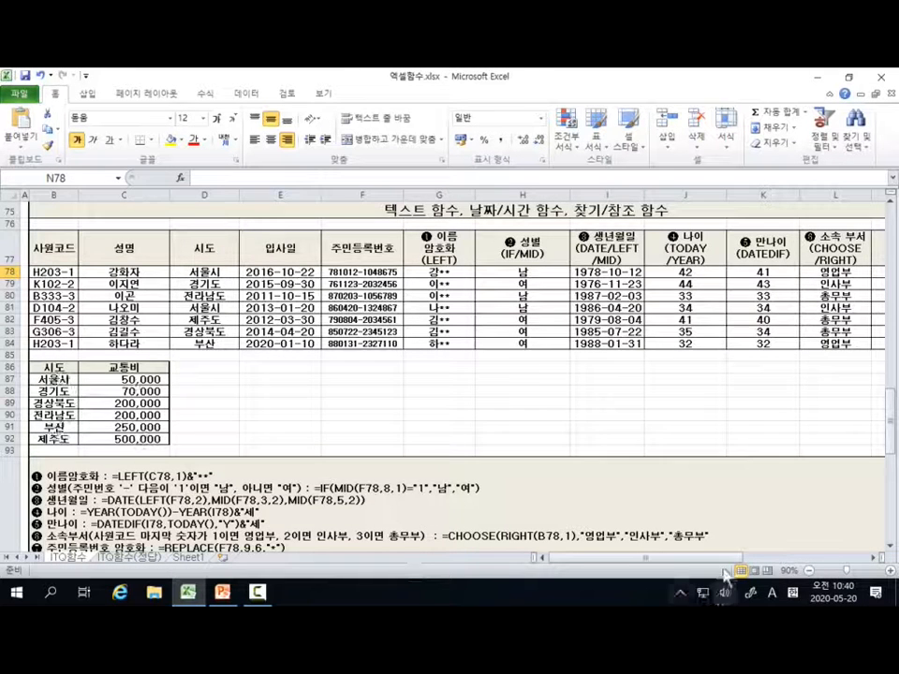
{"action": "left_click", "coordinate": [810, 573]}
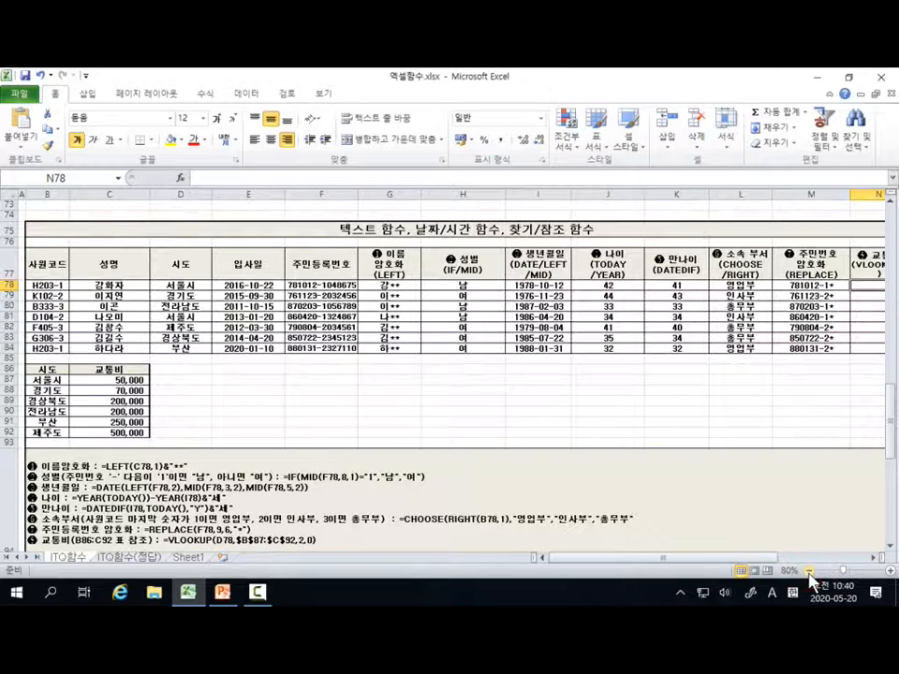
{"action": "left_click", "coordinate": [810, 571]}
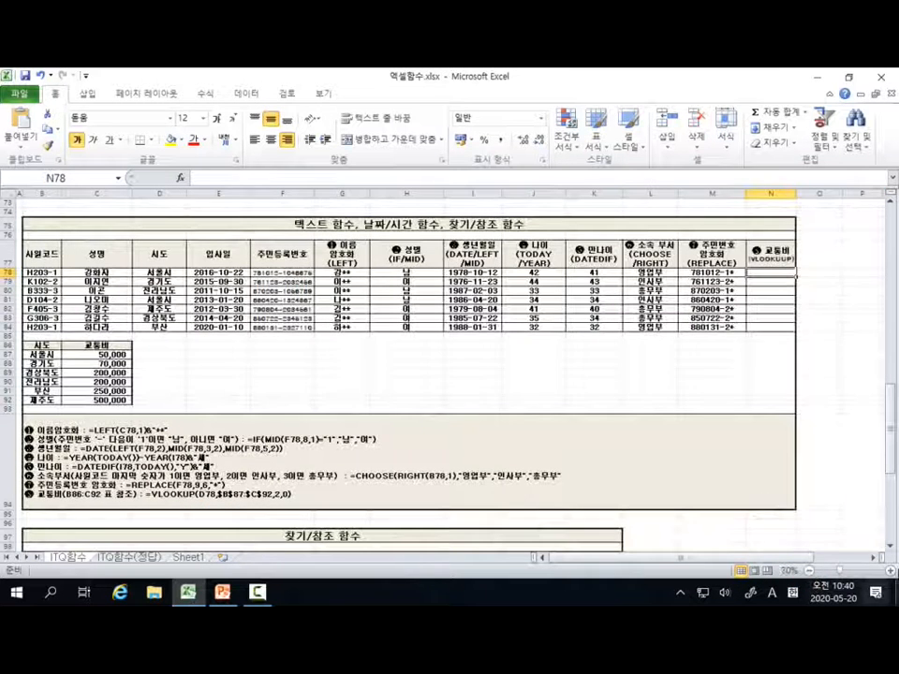
{"action": "left_click", "coordinate": [891, 571]}
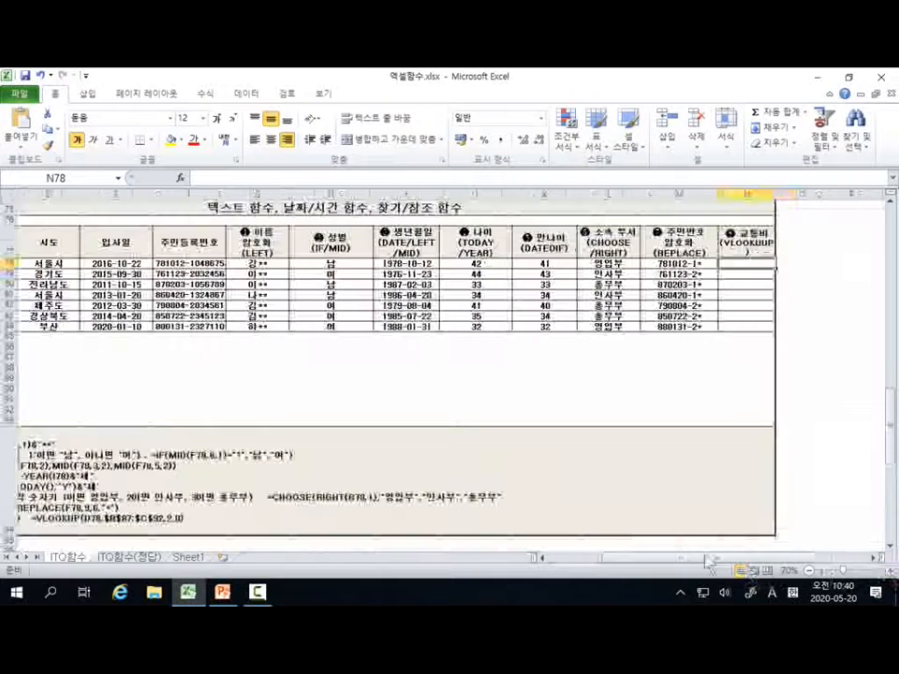
{"action": "left_click_drag", "start_coordinate": [690, 558], "coordinate": [619, 566]}
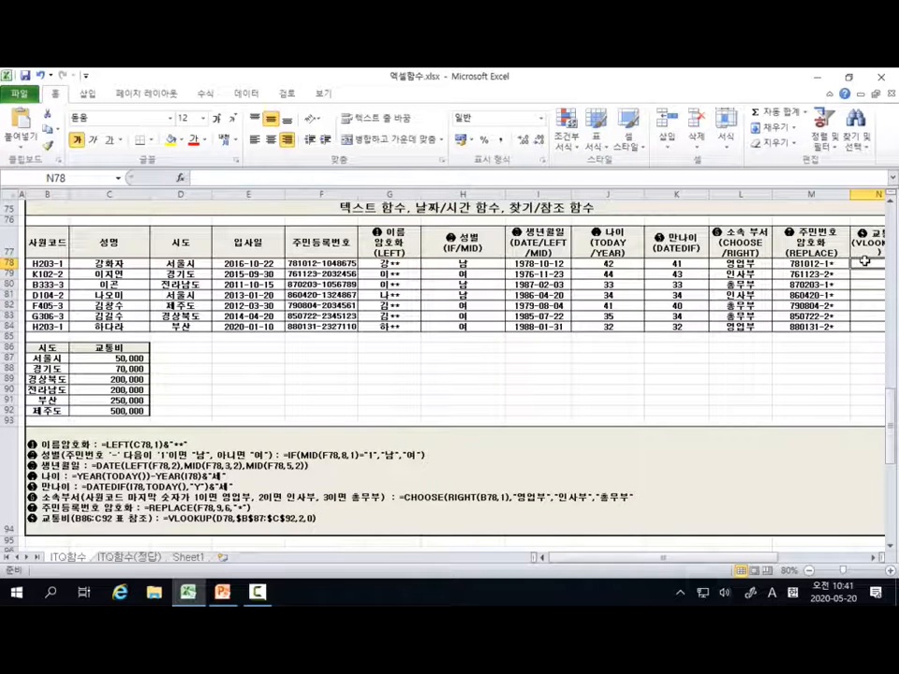
Step: Start a VLOOKUP function in N78 and open its function arguments at Lookup_value, with the 시도 column and cost table in view
{"action": "left_click", "coordinate": [865, 261]}
{"action": "type", "text": "=V"}
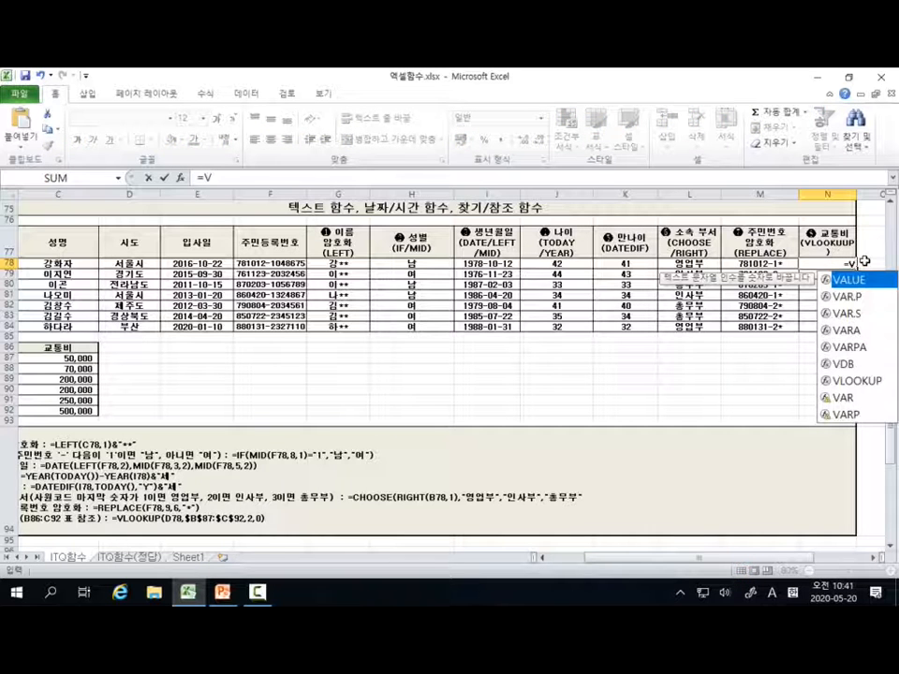
{"action": "type", "text": "L"}
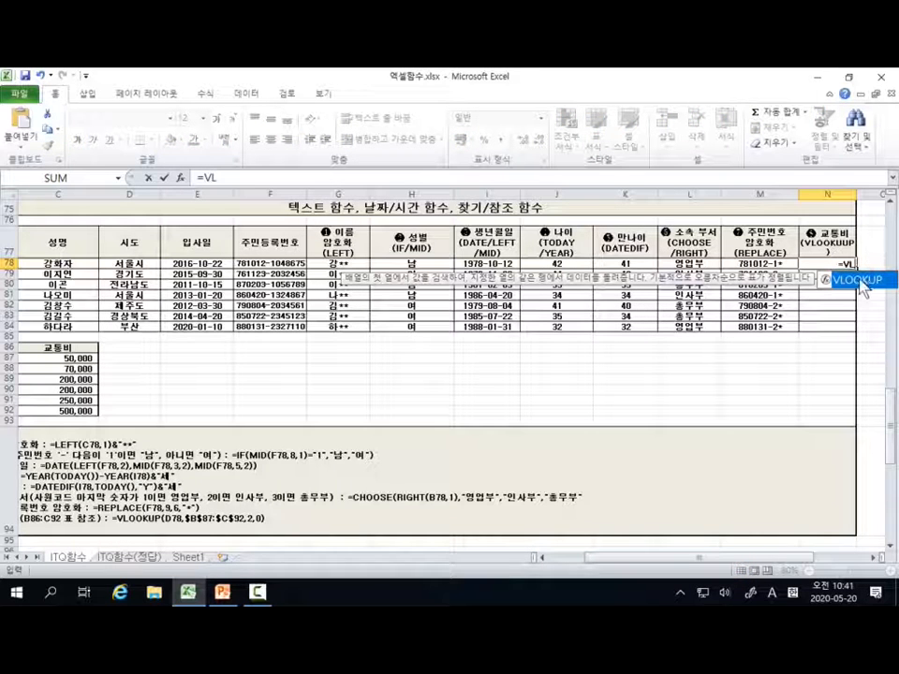
{"action": "double_click", "coordinate": [860, 280]}
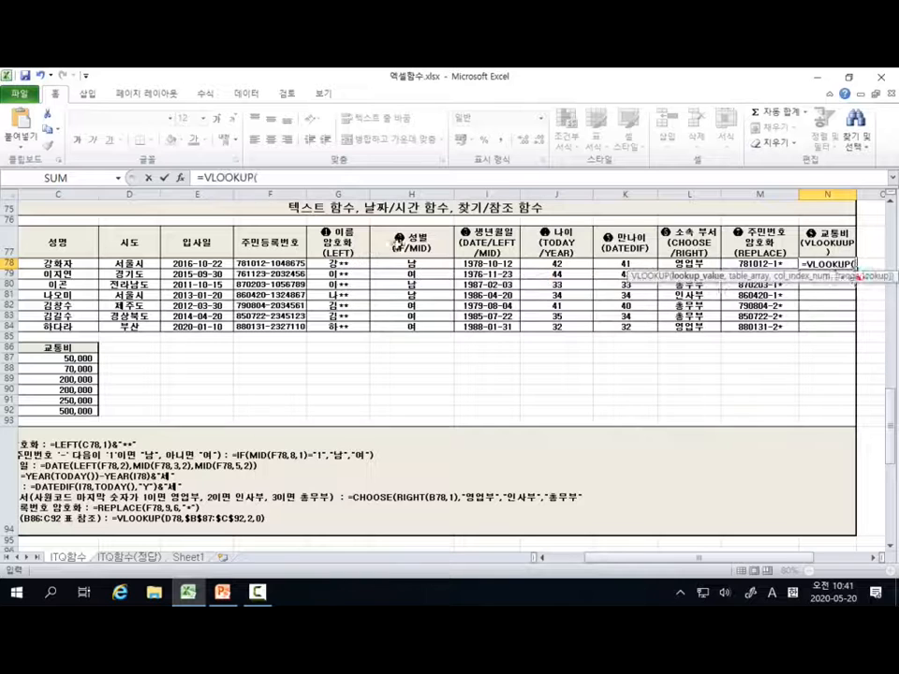
{"action": "left_click", "coordinate": [180, 178]}
{"action": "left_click_drag", "start_coordinate": [588, 131], "coordinate": [559, 131]}
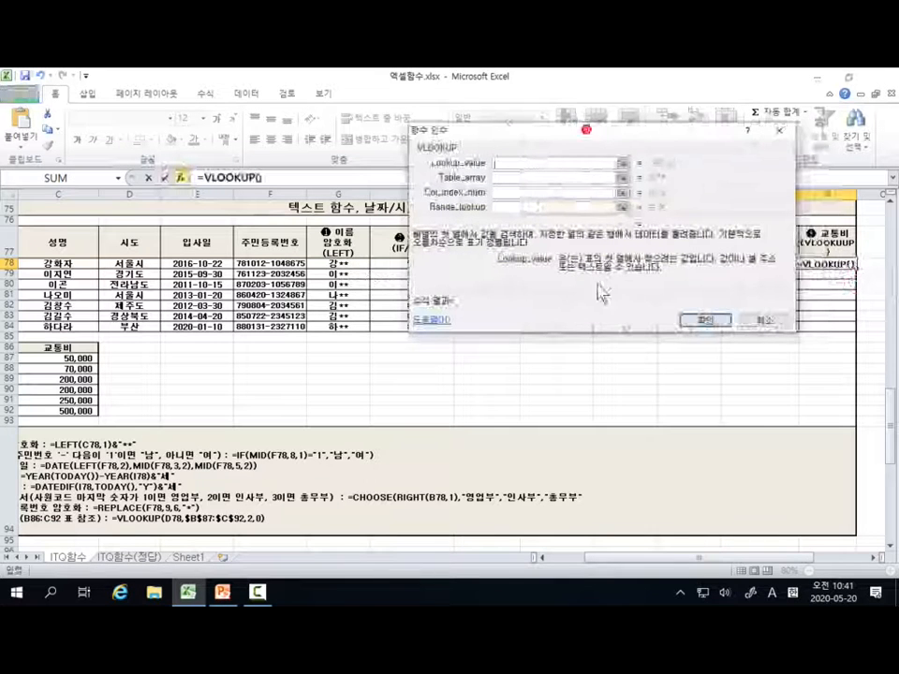
{"action": "left_click", "coordinate": [543, 559]}
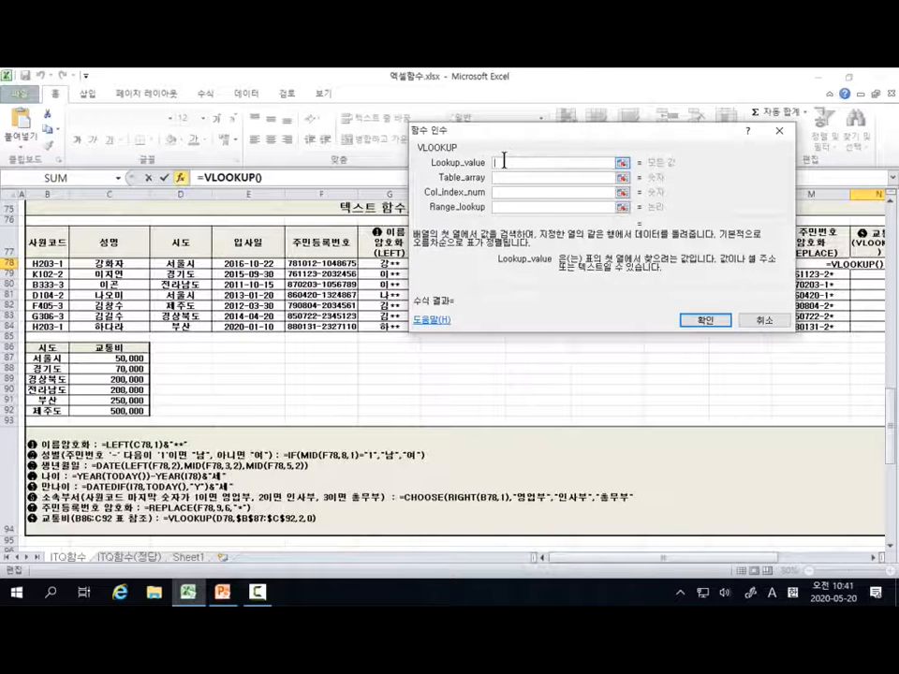
{"action": "left_click", "coordinate": [504, 161]}
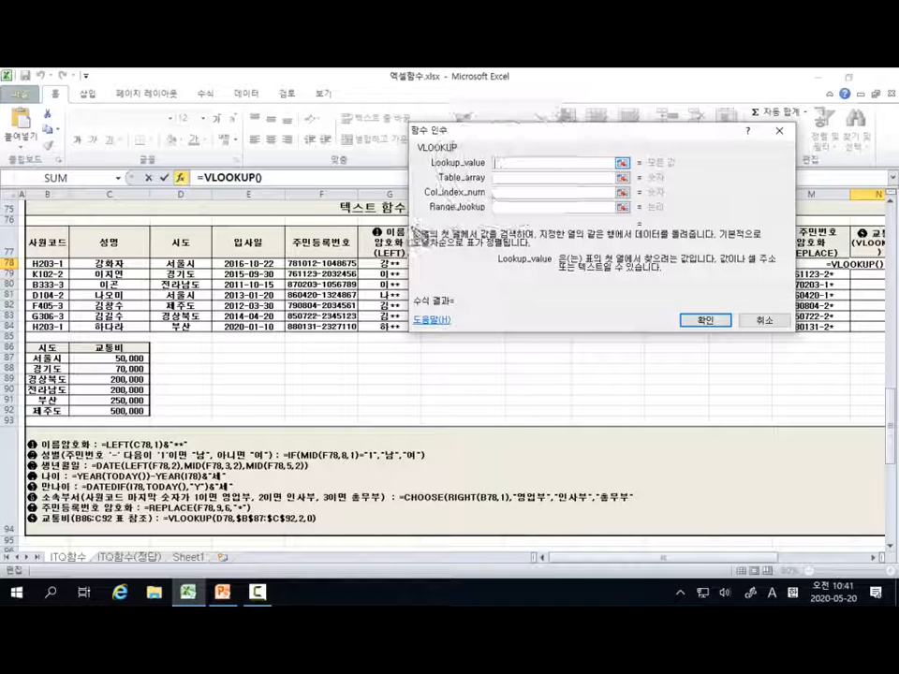
Step: Mark the VLOOKUP description, Table_array, the cost table B87:C92, 서울시 in D78 and the table's 시도 column, and clear the marks
{"action": "mouse_move", "coordinate": [407, 222]}
{"action": "left_mouse_down"}
{"action": "mouse_move", "coordinate": [450, 252]}
{"action": "mouse_move", "coordinate": [773, 249]}
{"action": "left_mouse_up"}
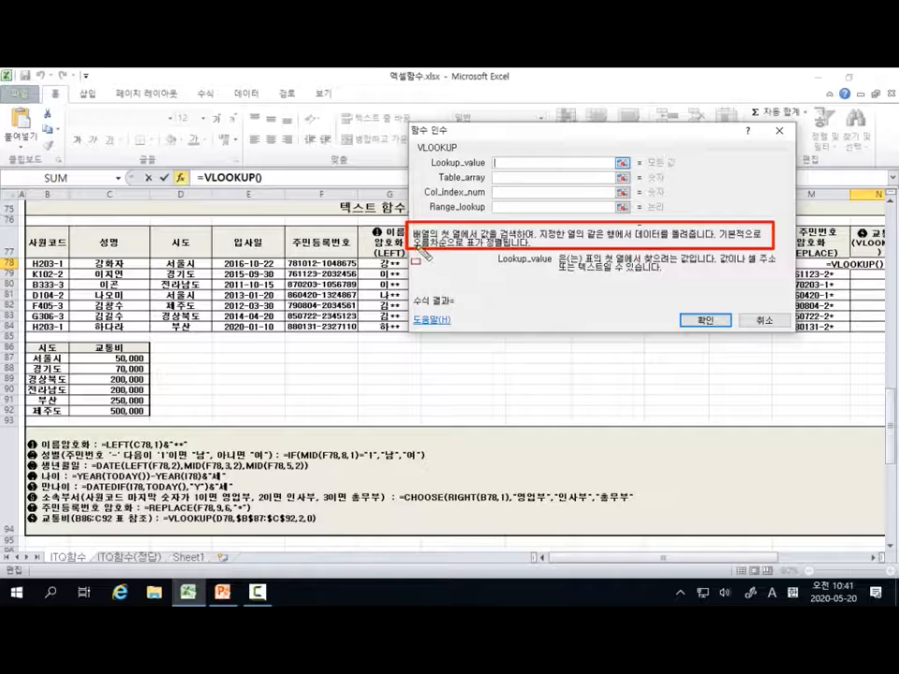
{"action": "mouse_move", "coordinate": [427, 249]}
{"action": "left_mouse_down"}
{"action": "mouse_move", "coordinate": [421, 244]}
{"action": "mouse_move", "coordinate": [524, 245]}
{"action": "left_mouse_up"}
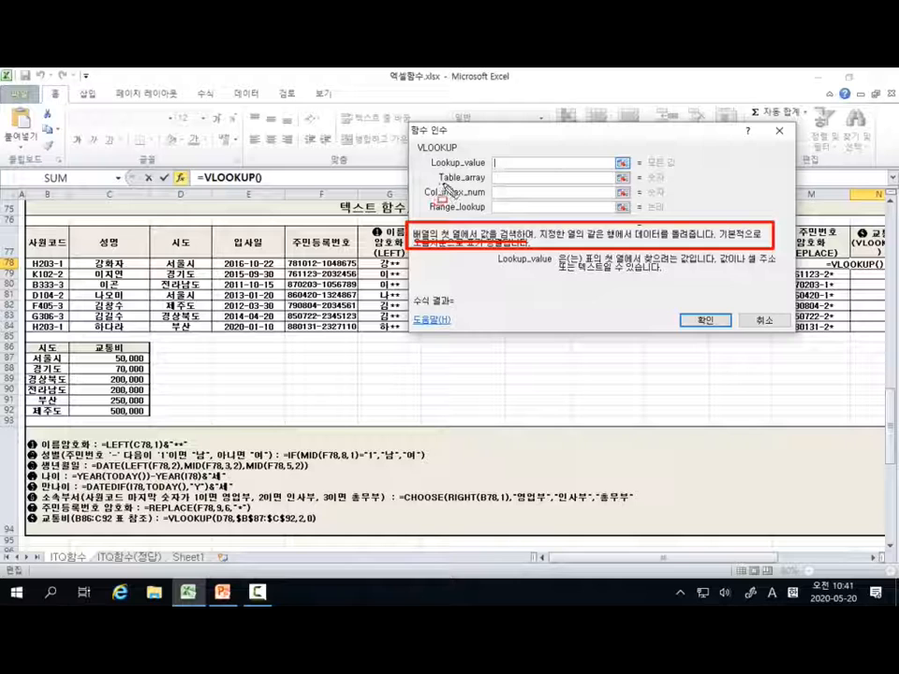
{"action": "left_click_drag", "start_coordinate": [438, 184], "coordinate": [485, 185]}
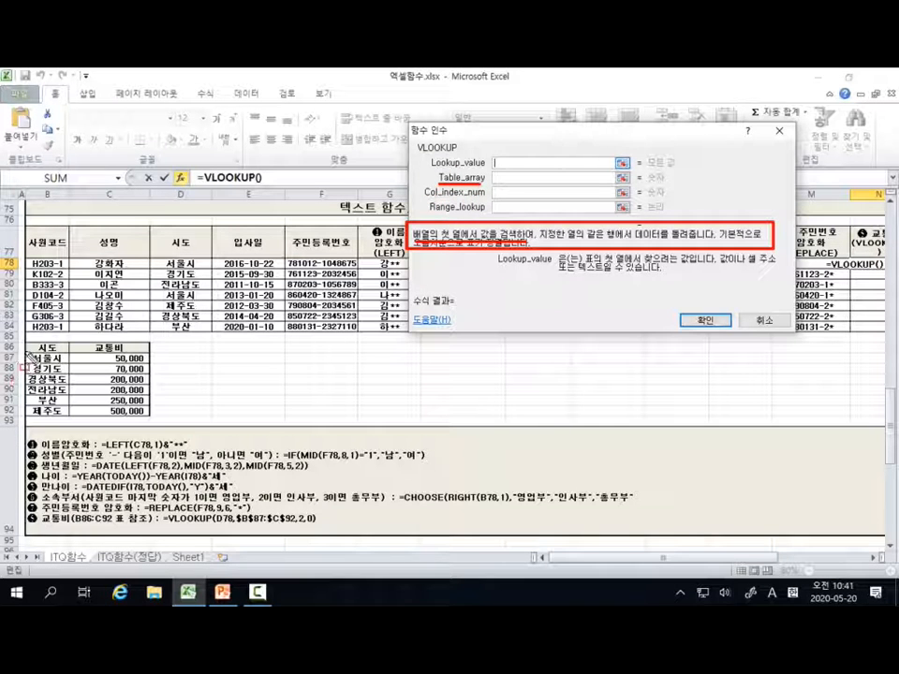
{"action": "left_click_drag", "start_coordinate": [26, 348], "coordinate": [150, 420]}
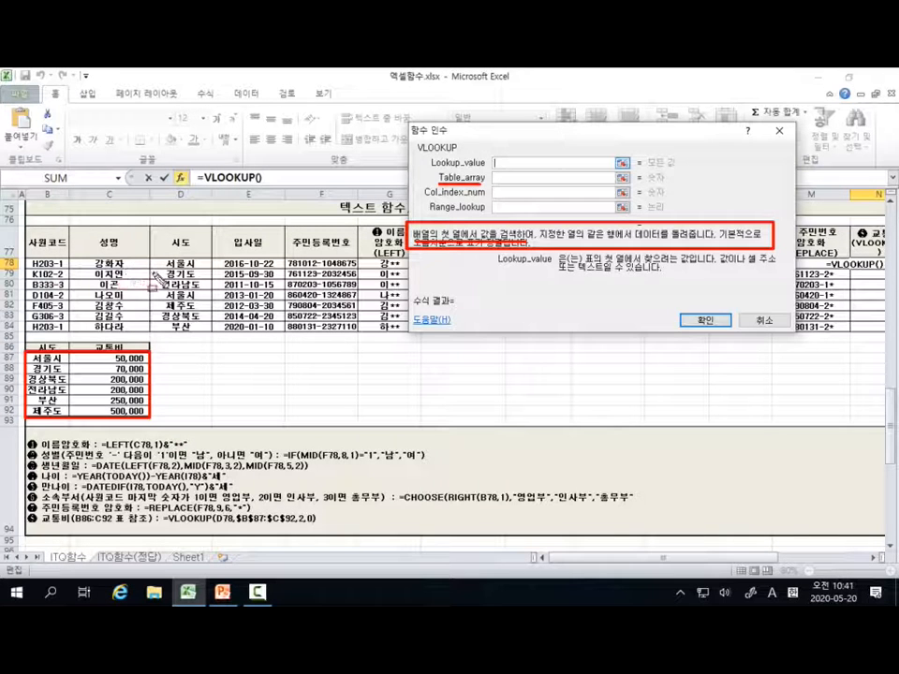
{"action": "left_click_drag", "start_coordinate": [161, 271], "coordinate": [185, 269]}
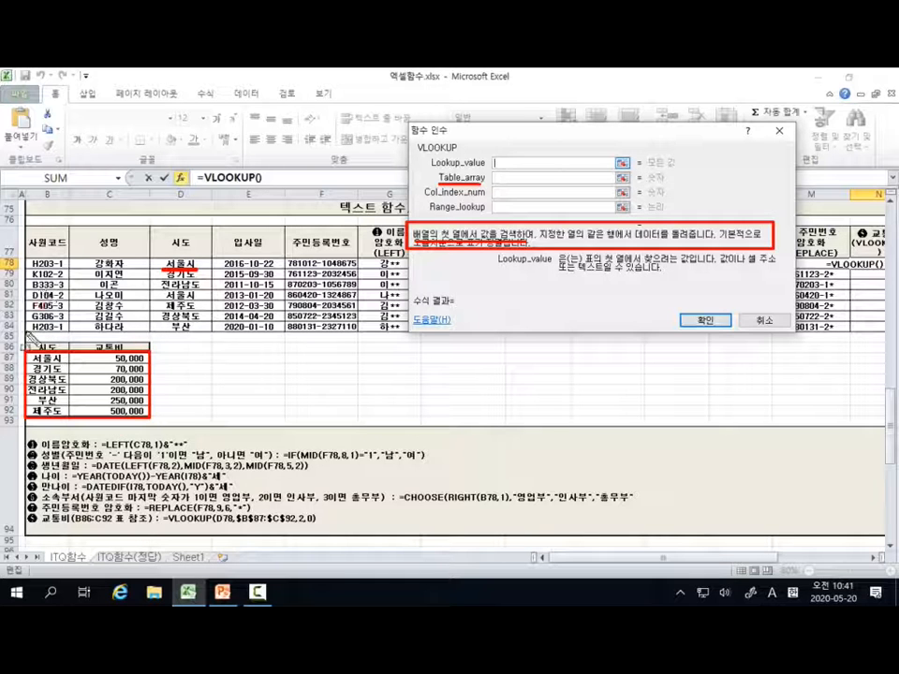
{"action": "mouse_move", "coordinate": [28, 339]}
{"action": "left_mouse_down"}
{"action": "mouse_move", "coordinate": [38, 394]}
{"action": "mouse_move", "coordinate": [73, 429]}
{"action": "mouse_move", "coordinate": [71, 421]}
{"action": "left_mouse_up"}
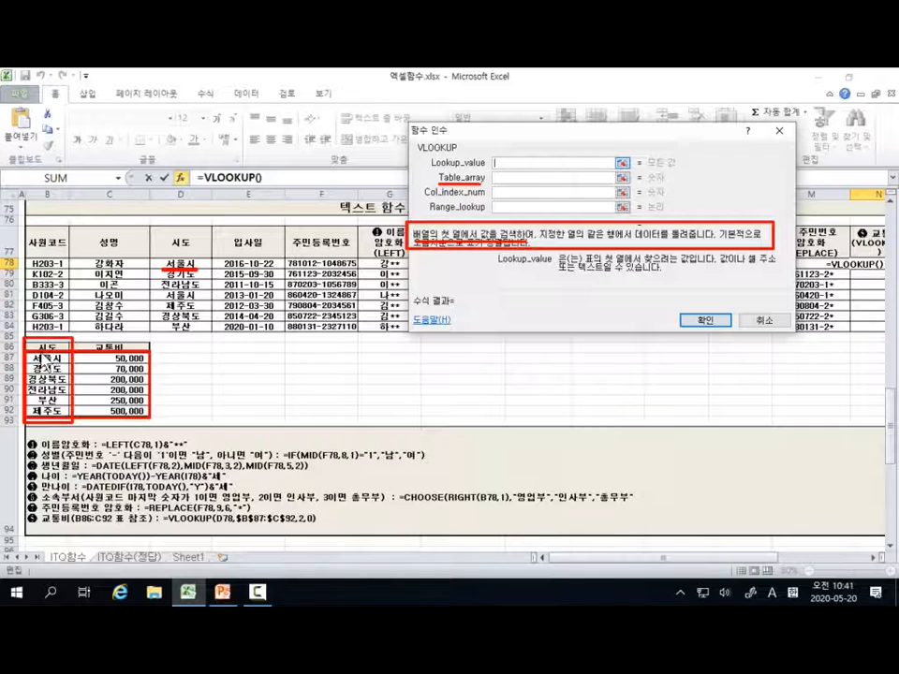
{"action": "key", "text": "Escape"}
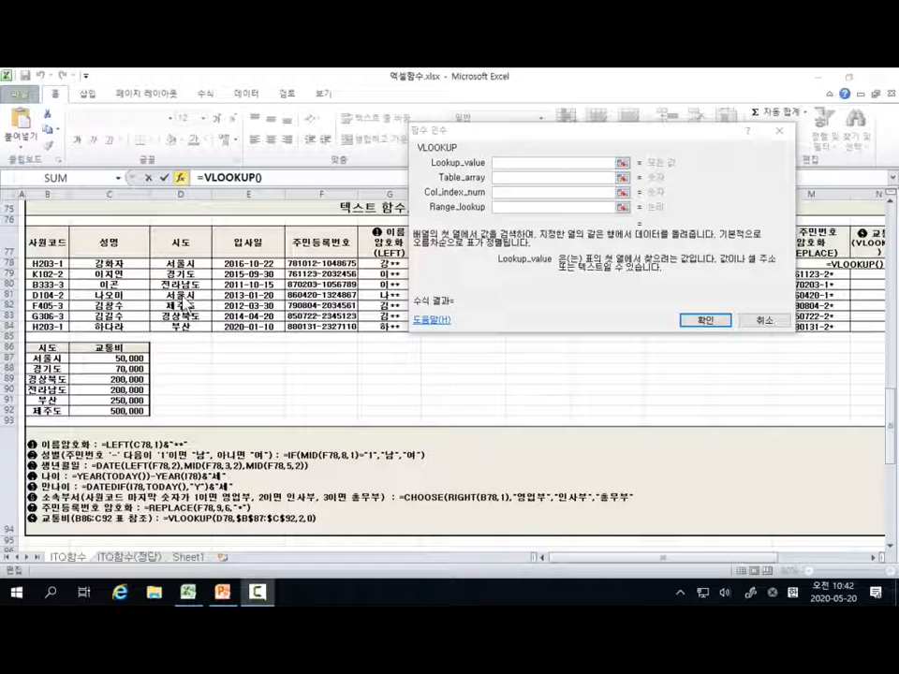
Step: Trace the lookup of 서울시 from D78 to its row in the cost table, underline the matching description text, and clear the marks
{"action": "left_click_drag", "start_coordinate": [161, 269], "coordinate": [197, 268]}
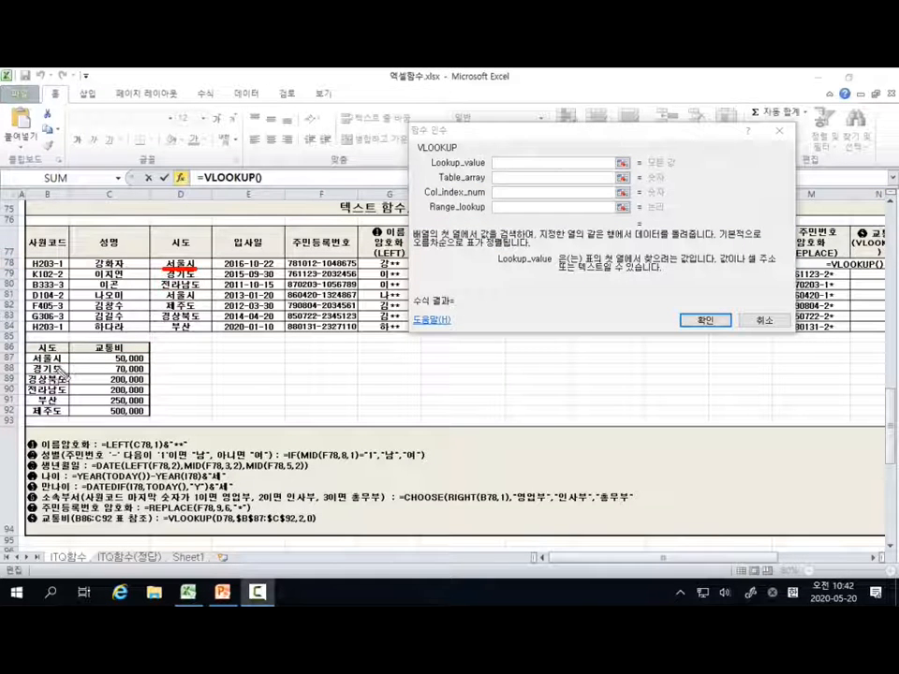
{"action": "mouse_move", "coordinate": [11, 346]}
{"action": "left_mouse_down"}
{"action": "mouse_move", "coordinate": [19, 420]}
{"action": "mouse_move", "coordinate": [148, 375]}
{"action": "mouse_move", "coordinate": [24, 344]}
{"action": "left_mouse_up"}
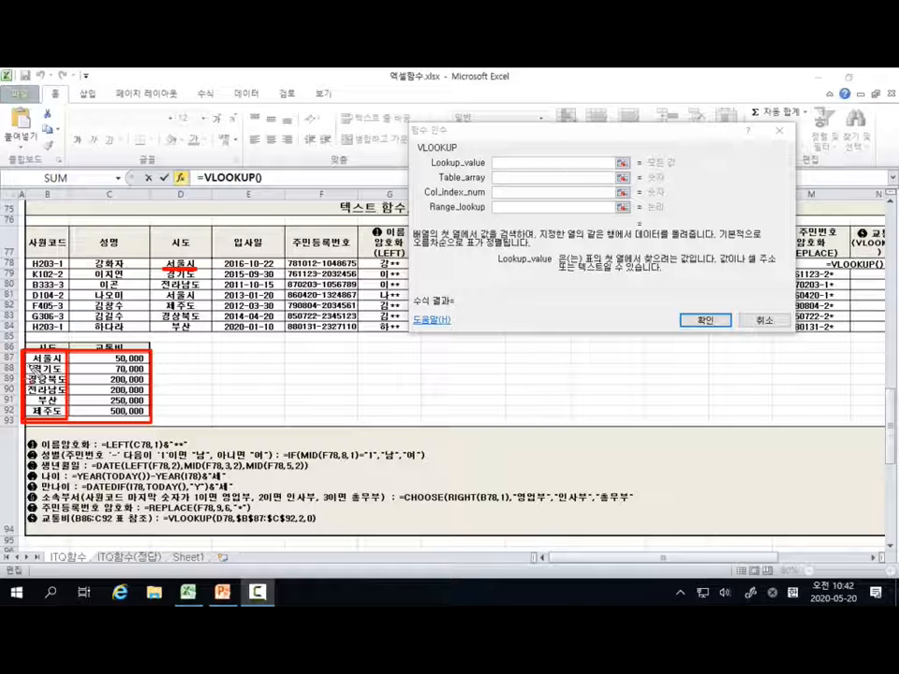
{"action": "mouse_move", "coordinate": [36, 368]}
{"action": "left_mouse_down"}
{"action": "mouse_move", "coordinate": [126, 371]}
{"action": "mouse_move", "coordinate": [112, 371]}
{"action": "left_mouse_up"}
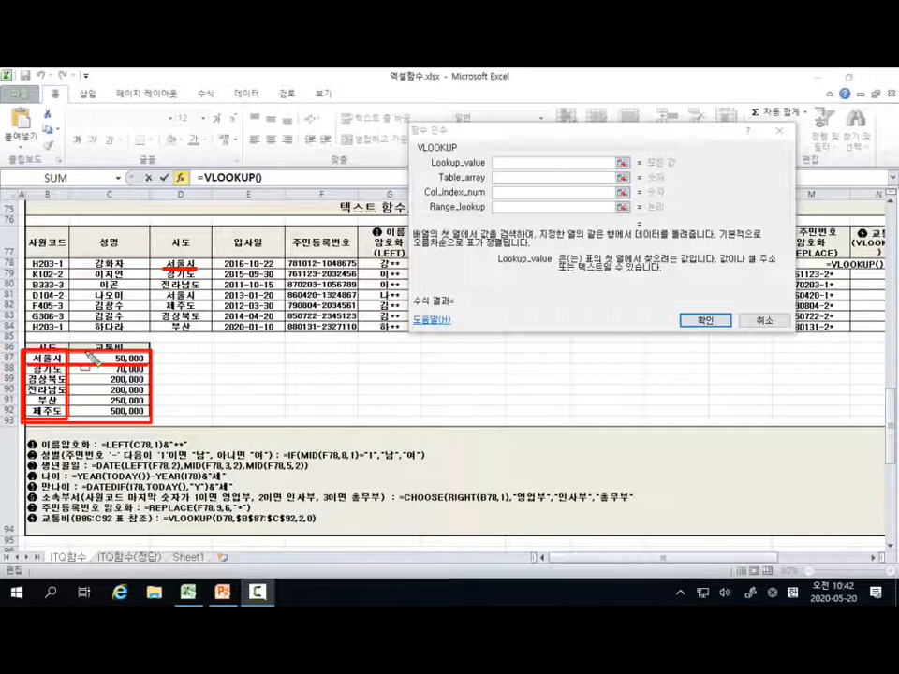
{"action": "key", "text": "ctrl"}
{"action": "key", "text": "ctrl"}
{"action": "key", "text": "ctrl"}
{"action": "key", "text": "ctrl"}
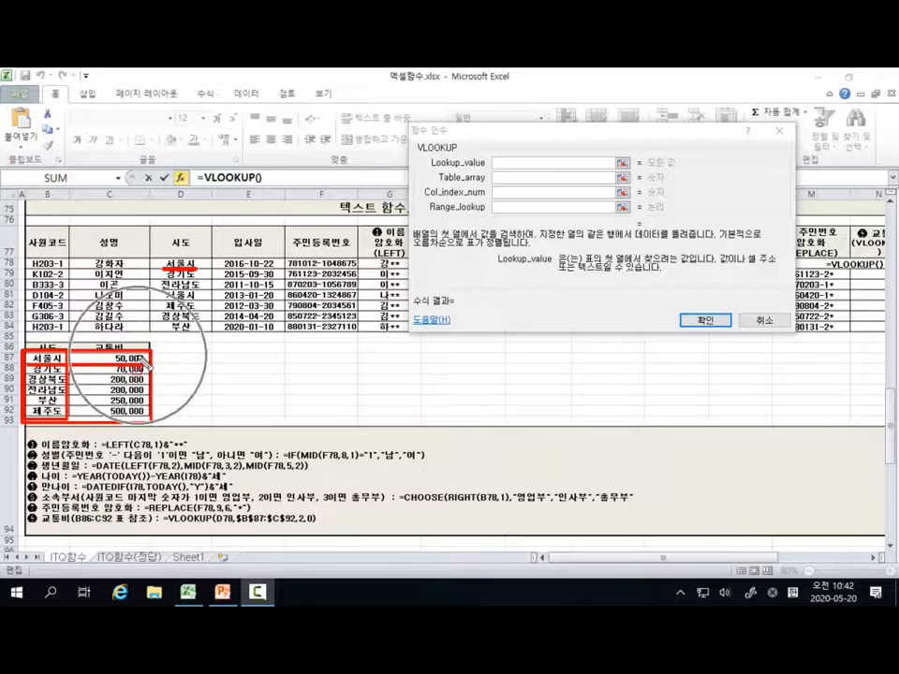
{"action": "key", "text": "ctrl"}
{"action": "key", "text": "ctrl"}
{"action": "key", "text": "ctrl"}
{"action": "key", "text": "ctrl"}
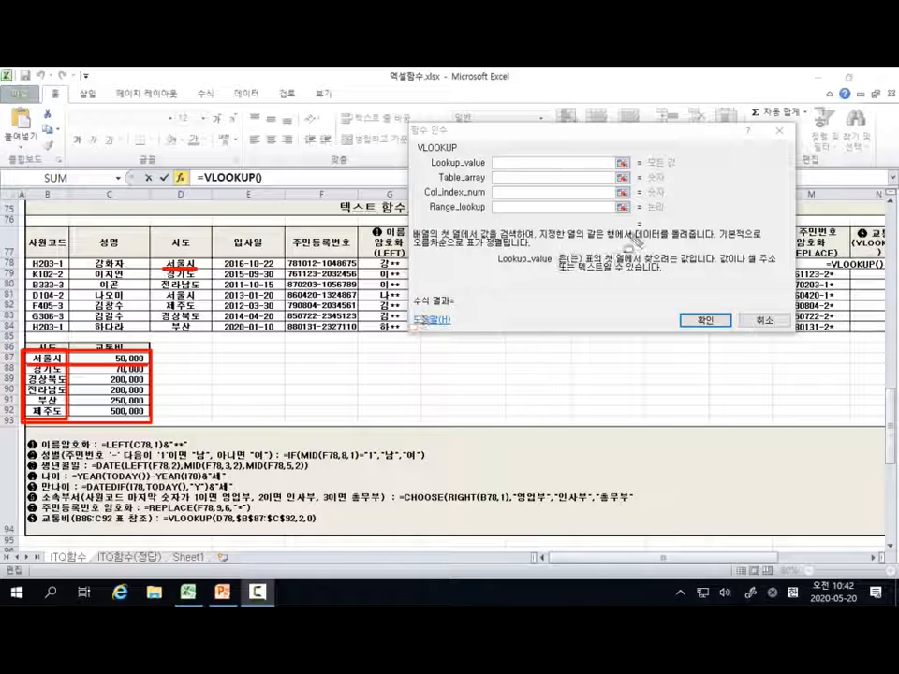
{"action": "left_click_drag", "start_coordinate": [546, 241], "coordinate": [689, 241]}
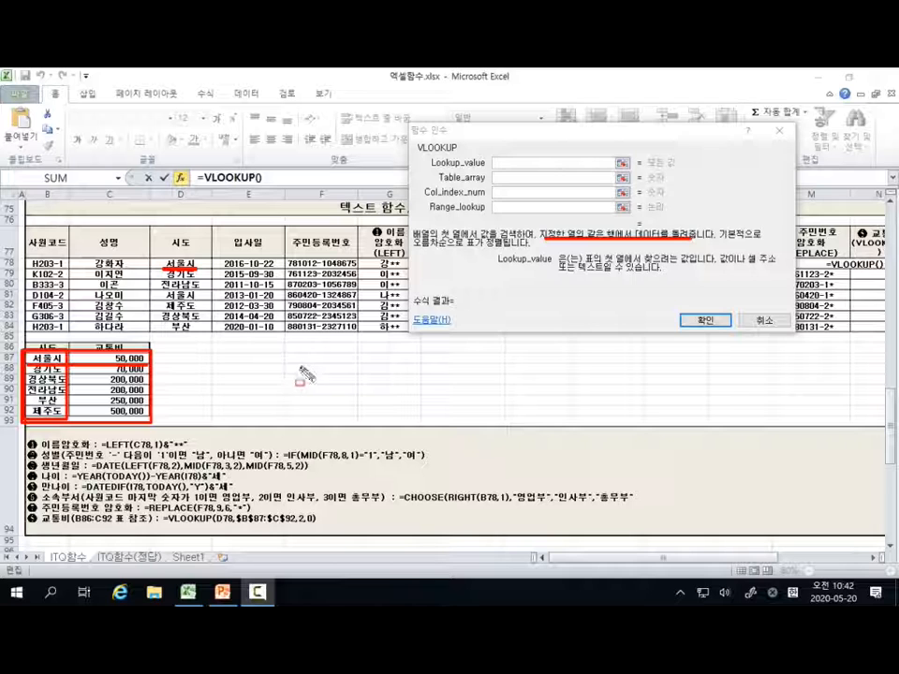
{"action": "key", "text": "Escape"}
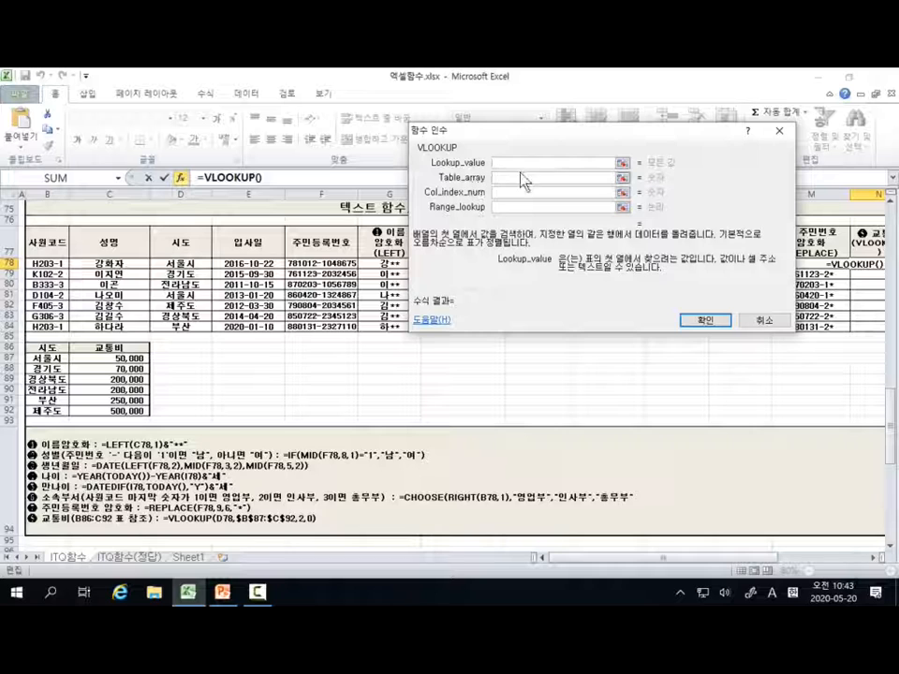
Step: Set the VLOOKUP's Lookup_value to D78 and its Table_array to the absolute range $B$87:$C$92
{"action": "left_click", "coordinate": [188, 262]}
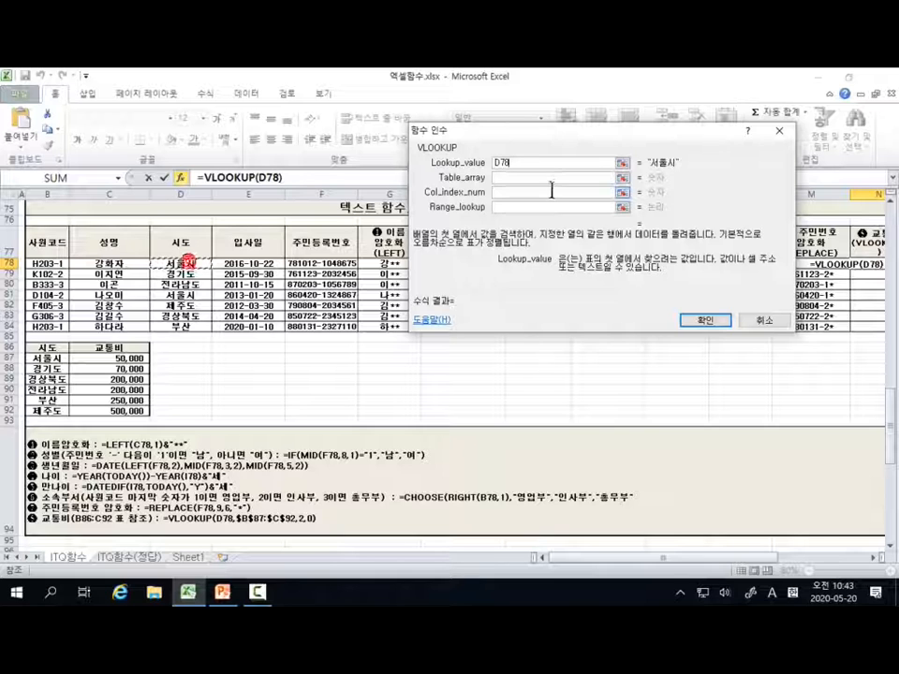
{"action": "left_click", "coordinate": [500, 178]}
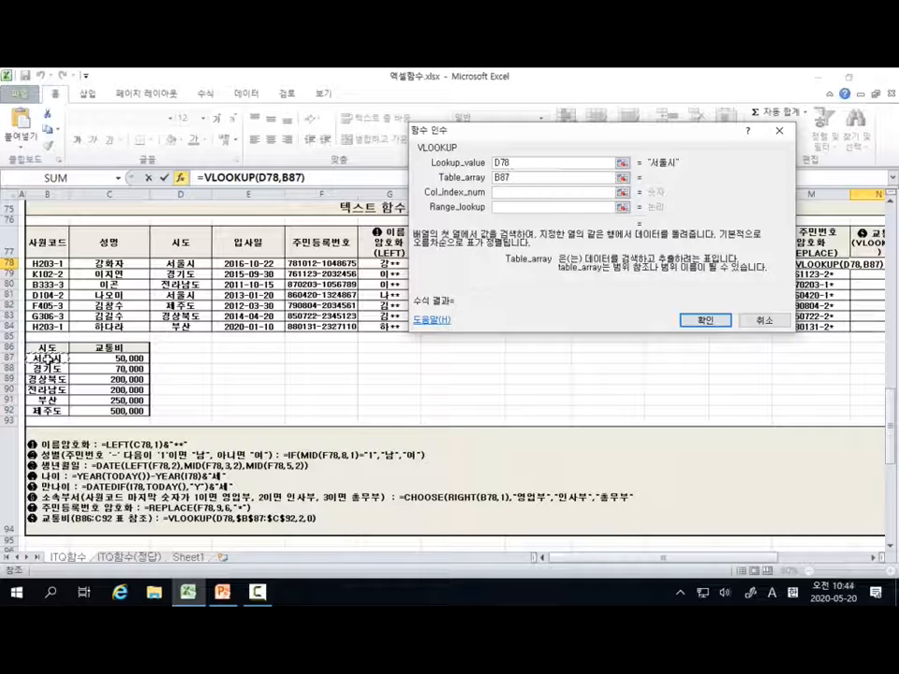
{"action": "left_click_drag", "start_coordinate": [47, 358], "coordinate": [115, 412]}
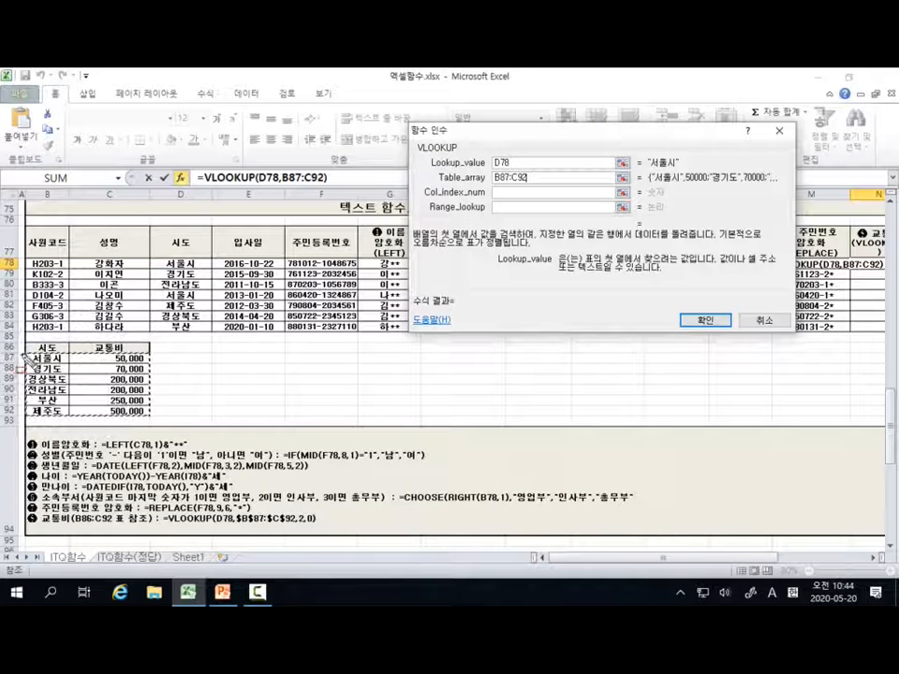
{"action": "mouse_move", "coordinate": [24, 354]}
{"action": "left_mouse_down"}
{"action": "mouse_move", "coordinate": [52, 423]}
{"action": "mouse_move", "coordinate": [151, 412]}
{"action": "mouse_move", "coordinate": [152, 423]}
{"action": "left_mouse_up"}
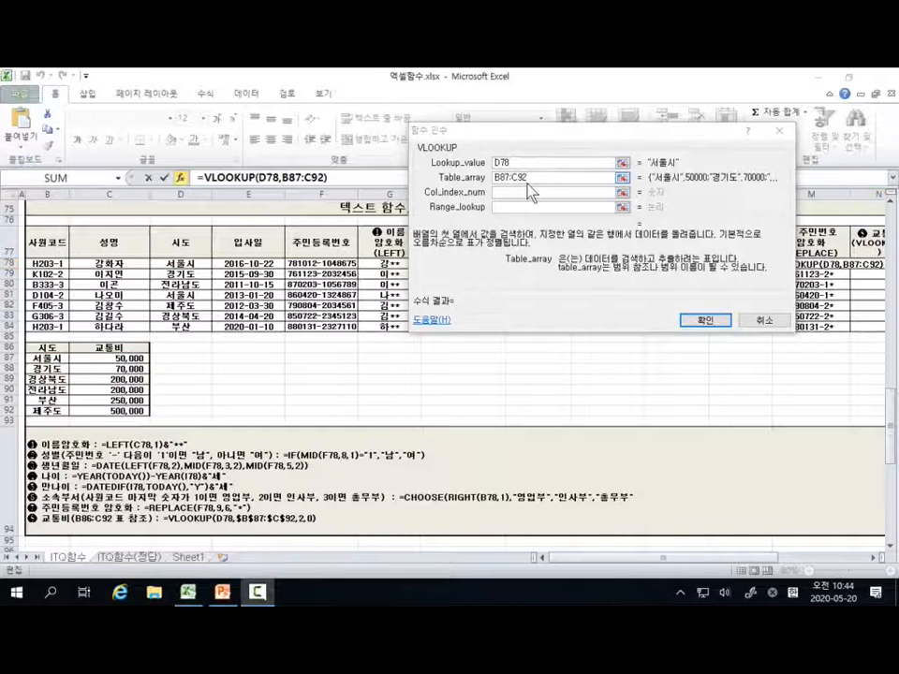
{"action": "left_click", "coordinate": [533, 179]}
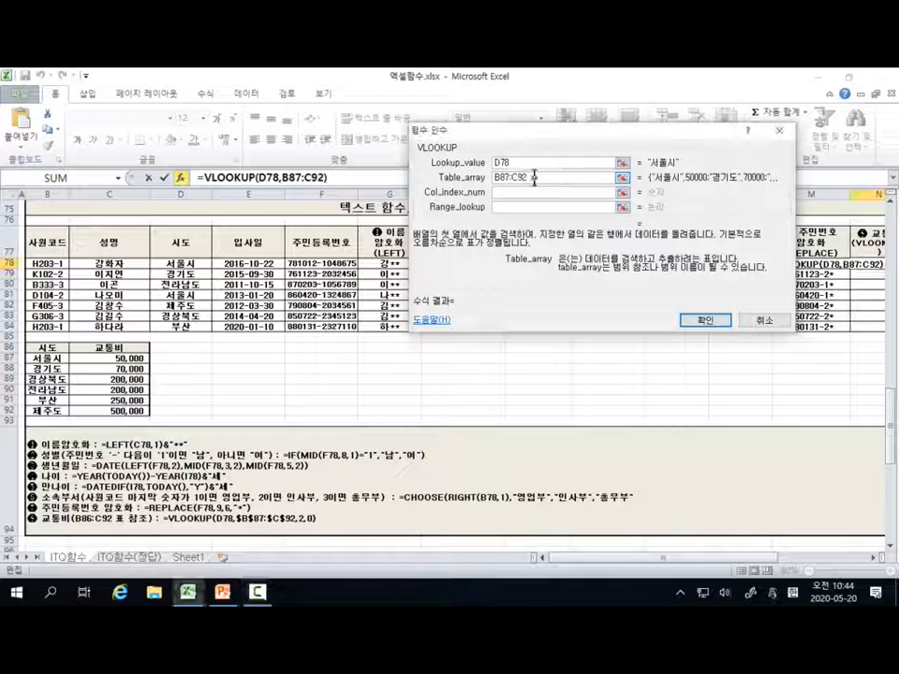
{"action": "left_click_drag", "start_coordinate": [534, 178], "coordinate": [494, 178]}
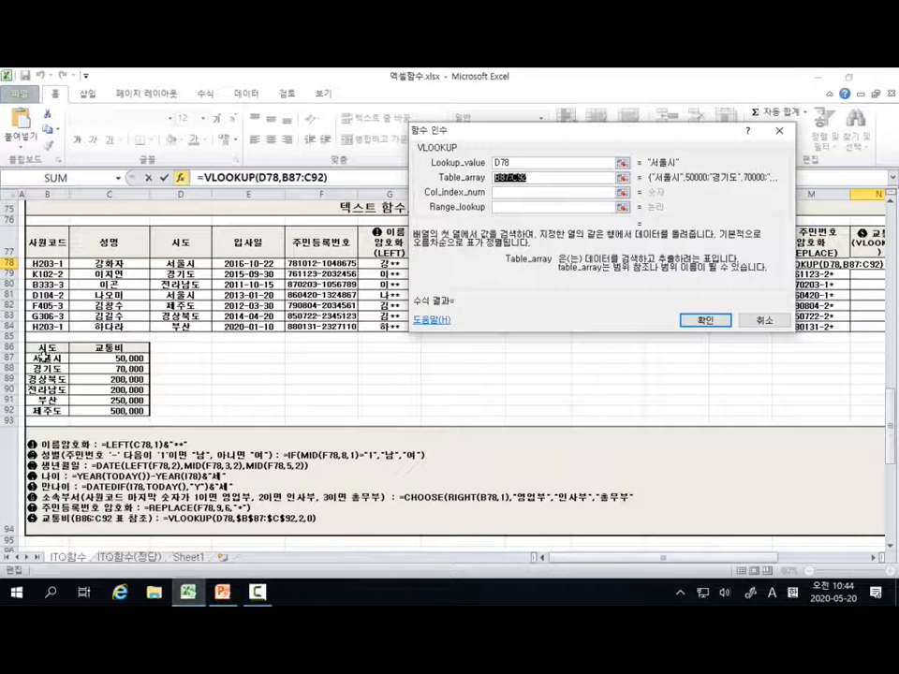
{"action": "left_click_drag", "start_coordinate": [41, 358], "coordinate": [122, 410]}
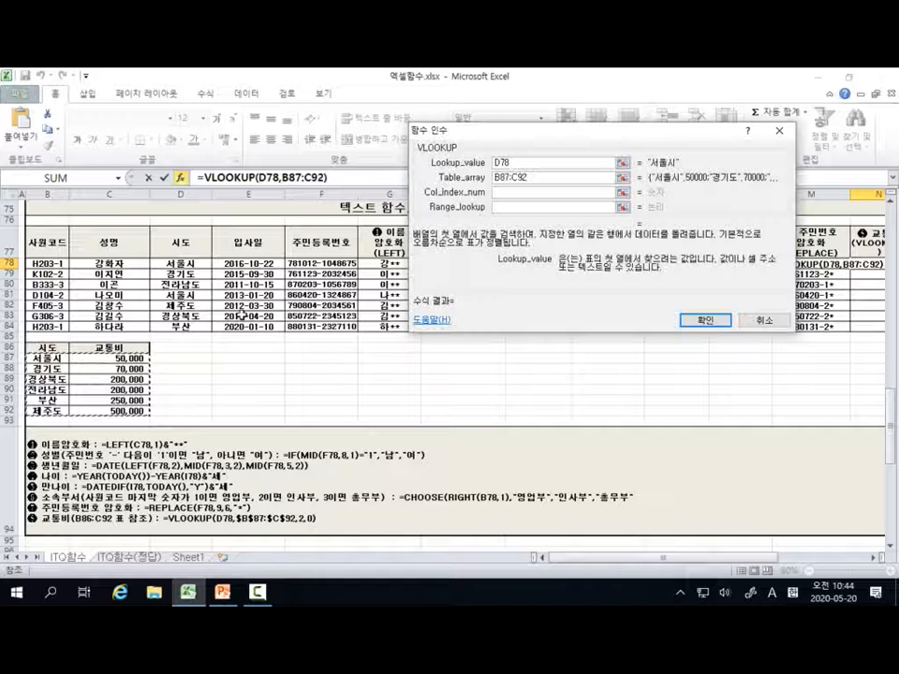
{"action": "key", "text": "F4"}
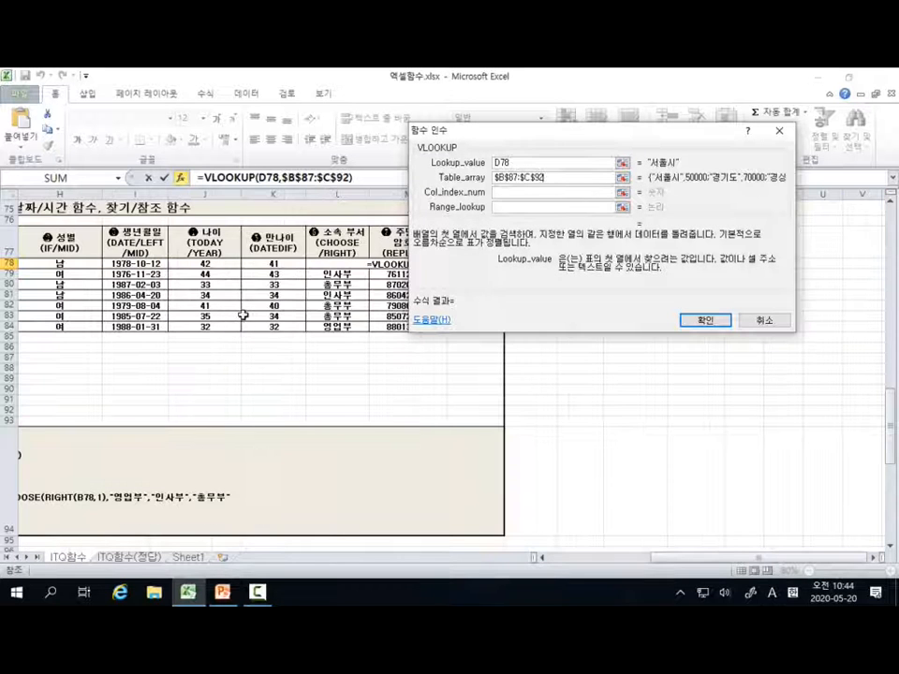
Step: Mark the cost table's 서울시 row and its first and second columns, and set Col_index_num to 2
{"action": "left_click", "coordinate": [509, 192]}
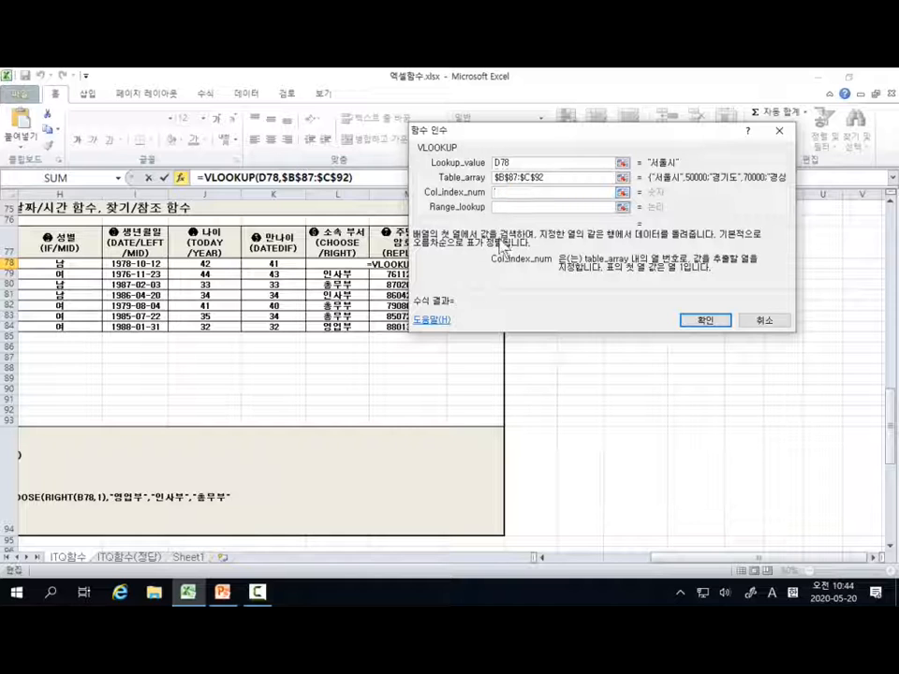
{"action": "left_click", "coordinate": [578, 558]}
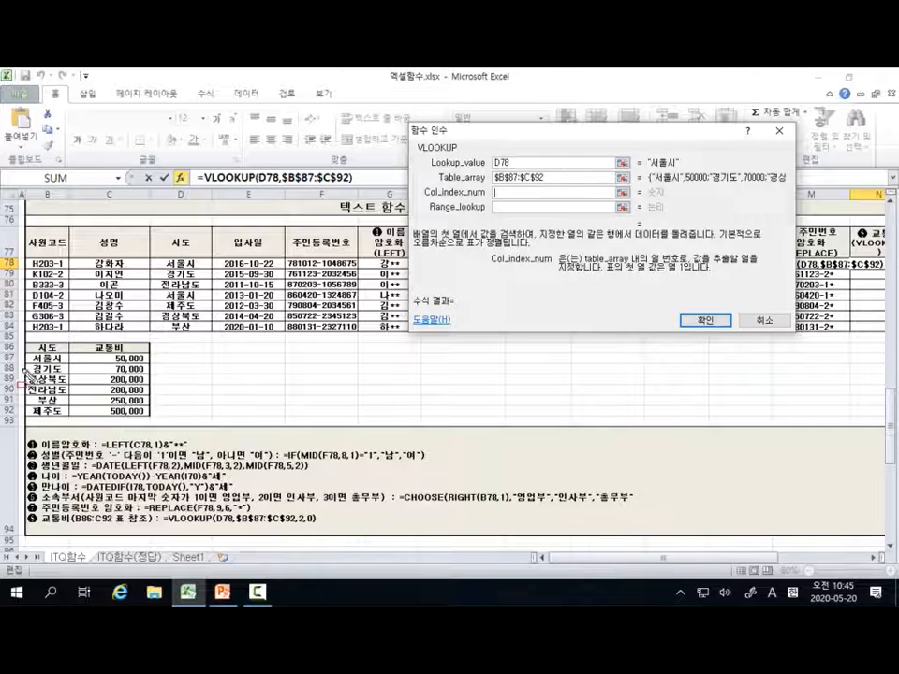
{"action": "mouse_move", "coordinate": [24, 353]}
{"action": "left_mouse_down"}
{"action": "mouse_move", "coordinate": [69, 417]}
{"action": "mouse_move", "coordinate": [149, 418]}
{"action": "left_mouse_up"}
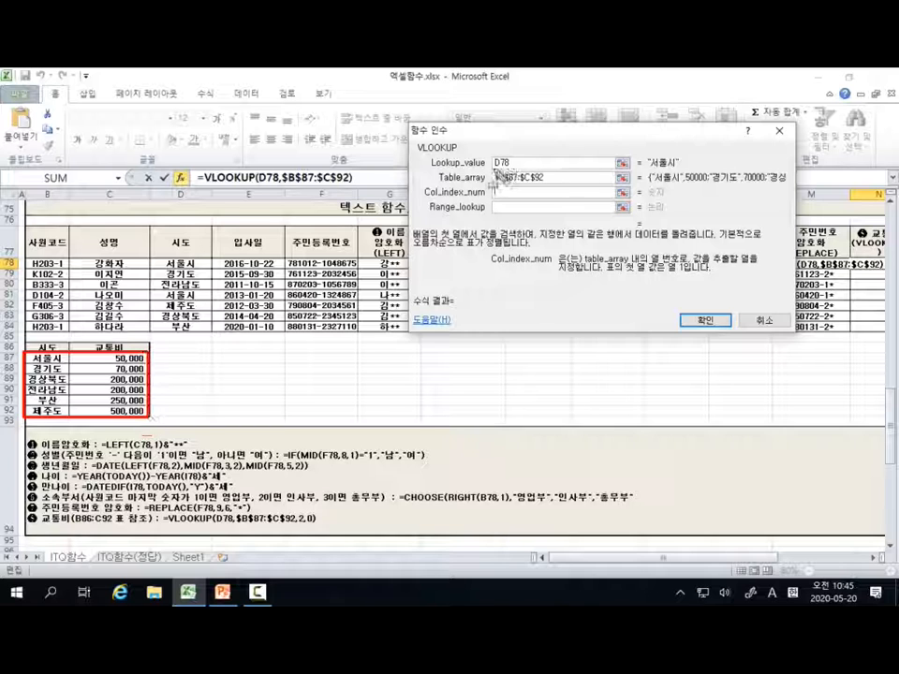
{"action": "left_click_drag", "start_coordinate": [492, 168], "coordinate": [511, 167]}
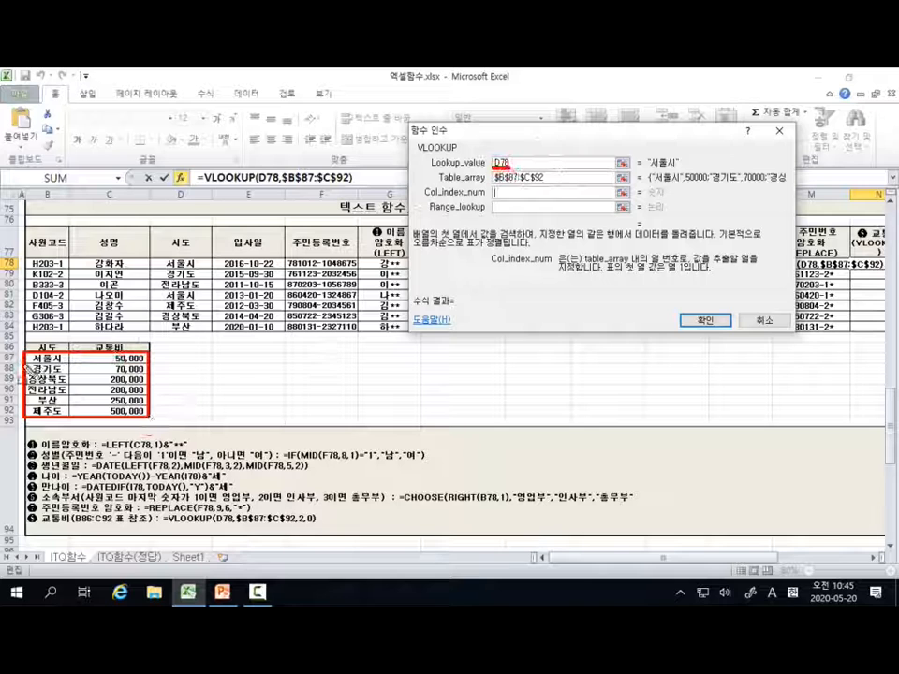
{"action": "left_click_drag", "start_coordinate": [22, 367], "coordinate": [142, 367]}
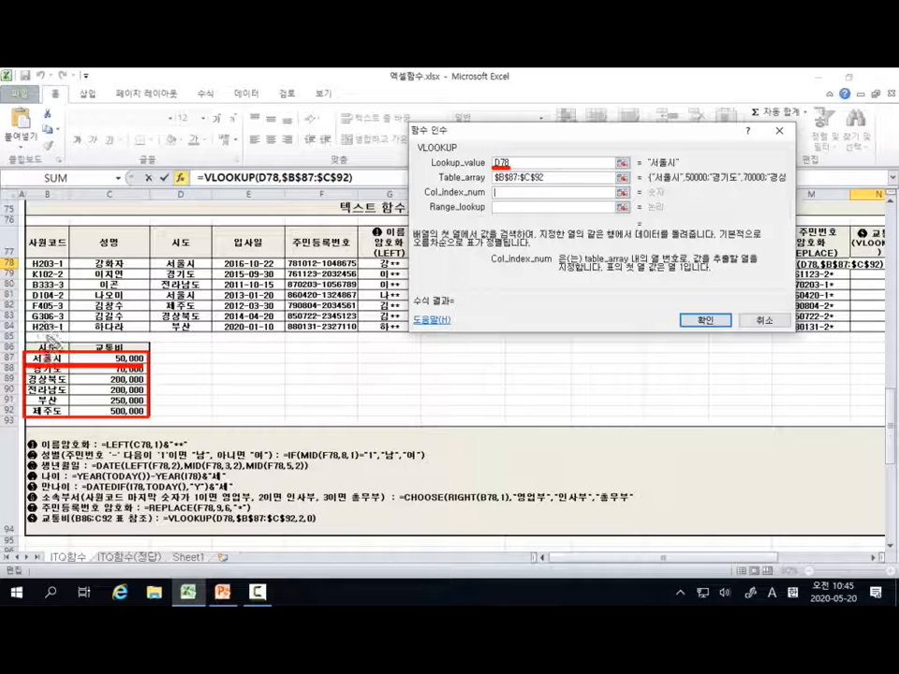
{"action": "left_click", "coordinate": [116, 336]}
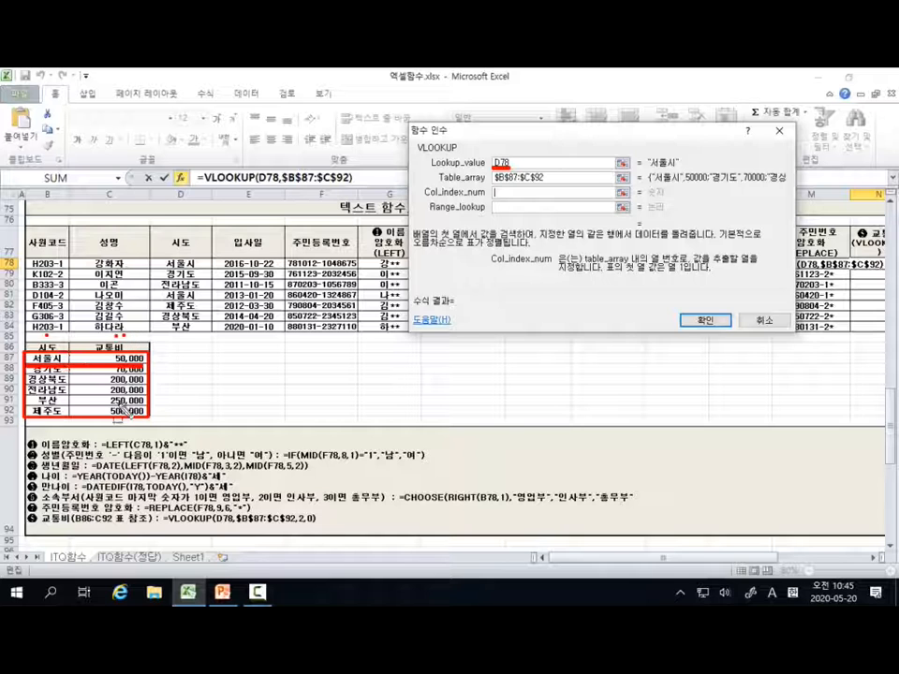
{"action": "left_click", "coordinate": [499, 193]}
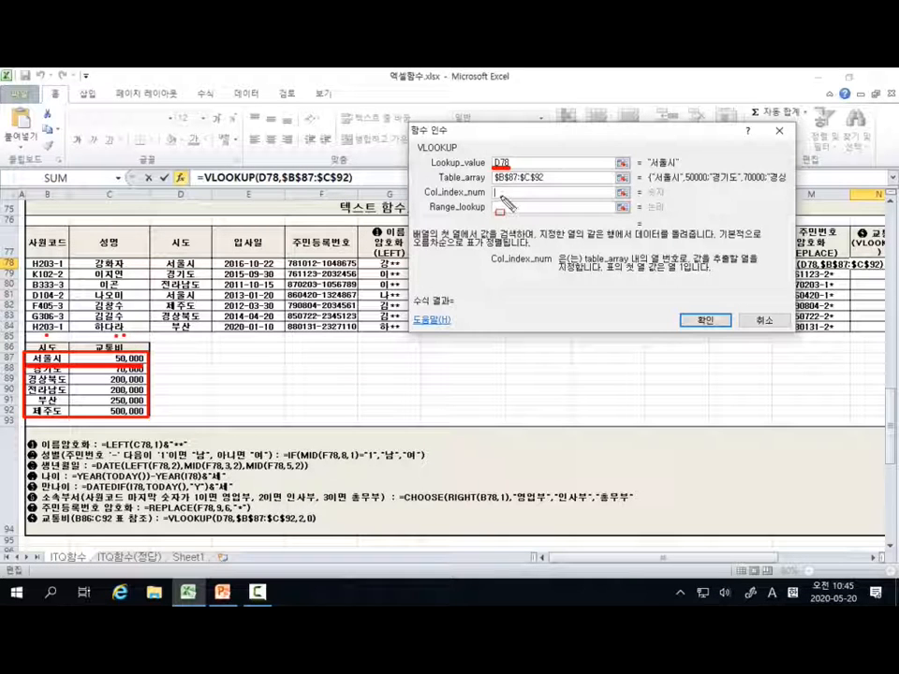
{"action": "key", "text": "Escape"}
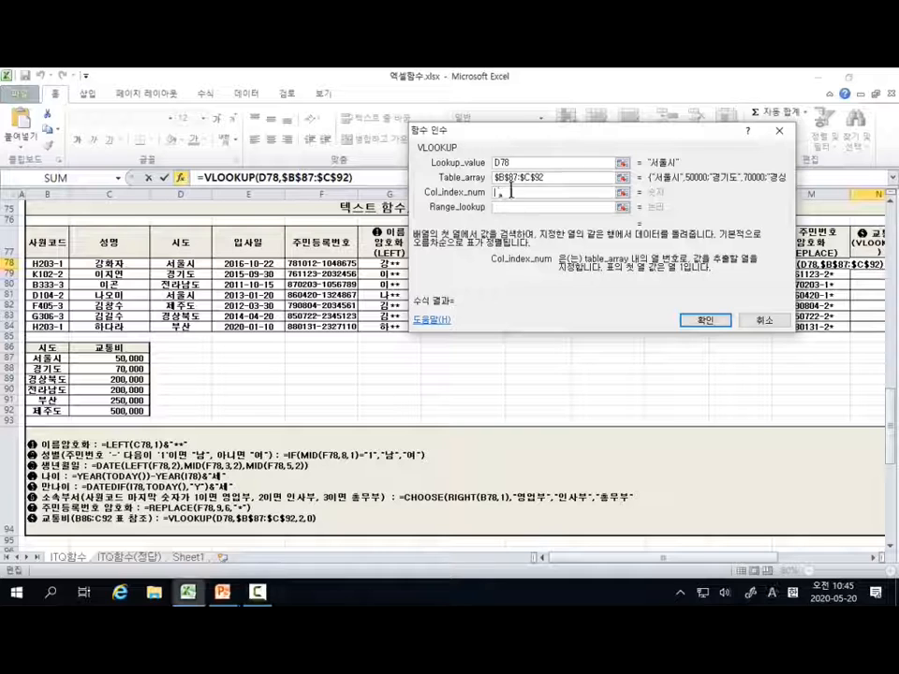
{"action": "type", "text": "2"}
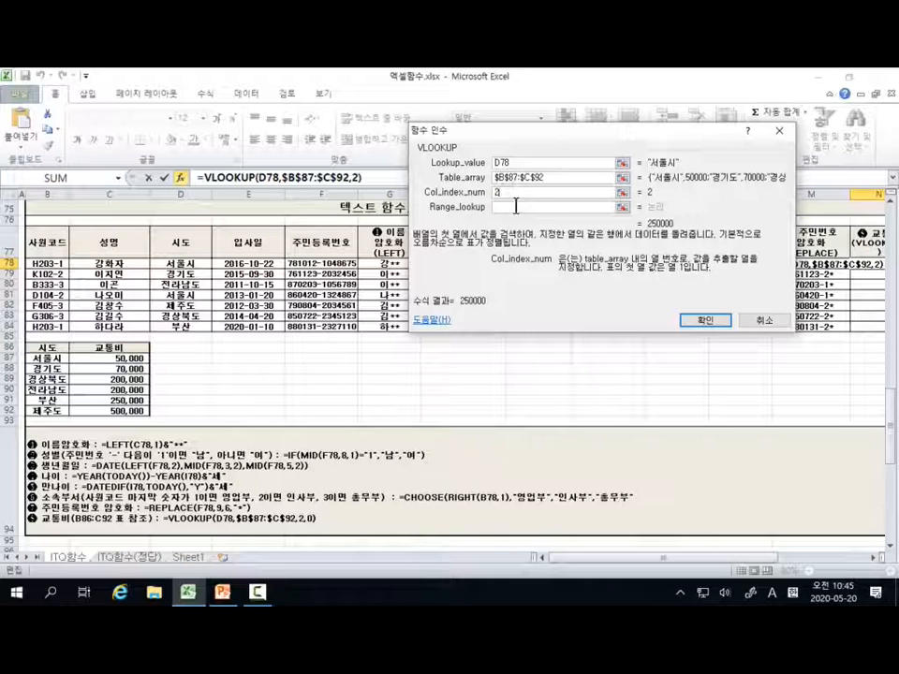
Step: Underline the Range_lookup description's wording for an exact match with FALSE and a similar match with TRUE
{"action": "left_click", "coordinate": [514, 207]}
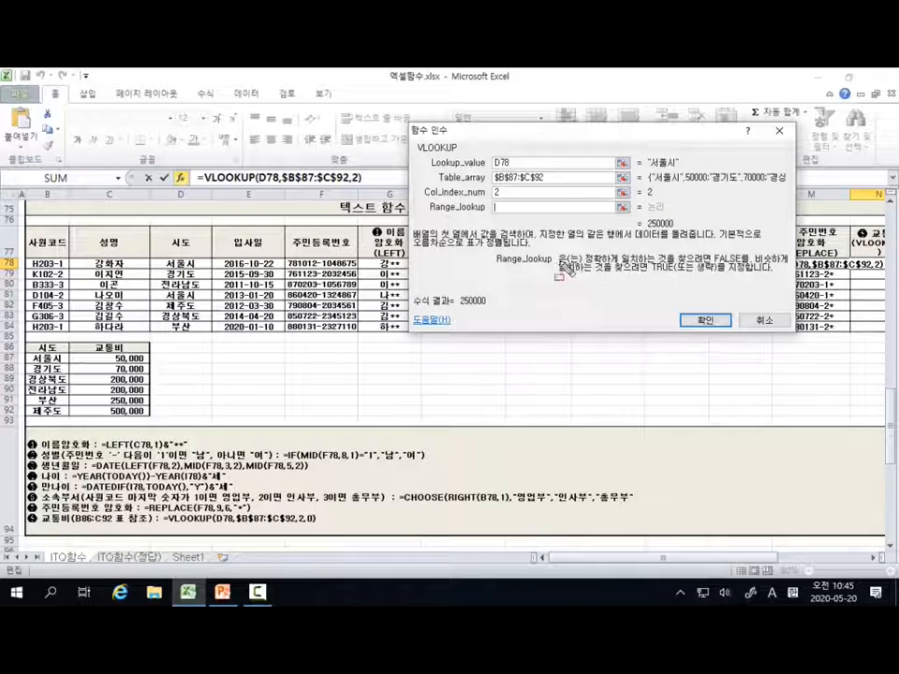
{"action": "left_click_drag", "start_coordinate": [589, 271], "coordinate": [739, 271]}
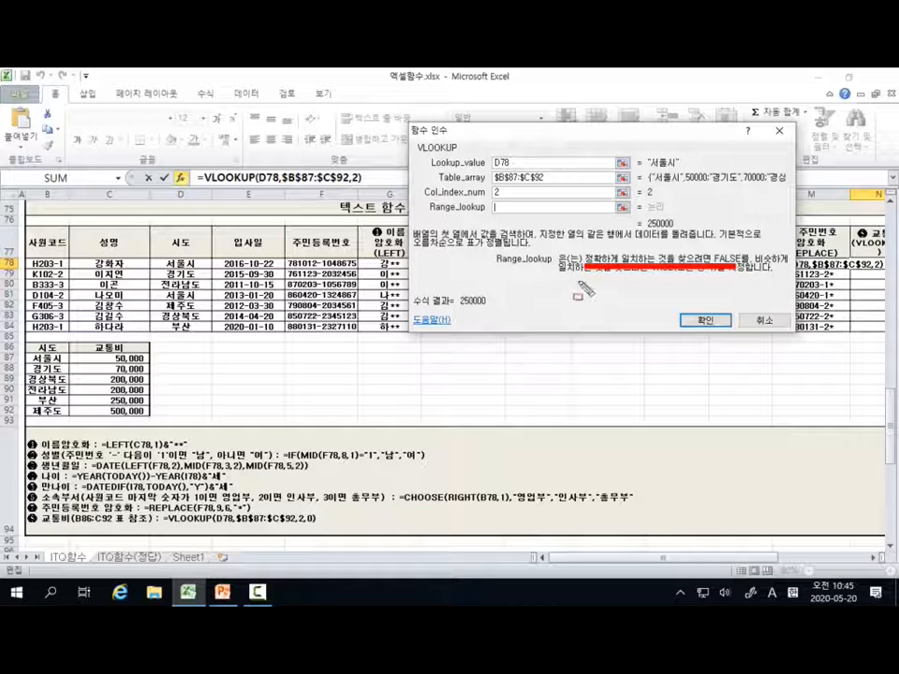
{"action": "key", "text": "Escape"}
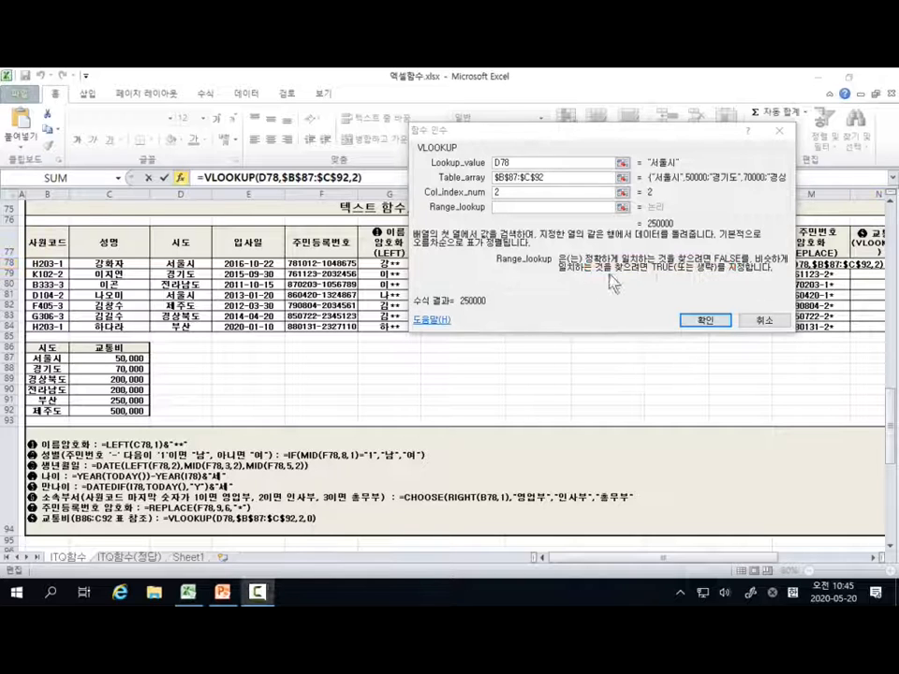
{"action": "key", "text": "ctrl+shift+d"}
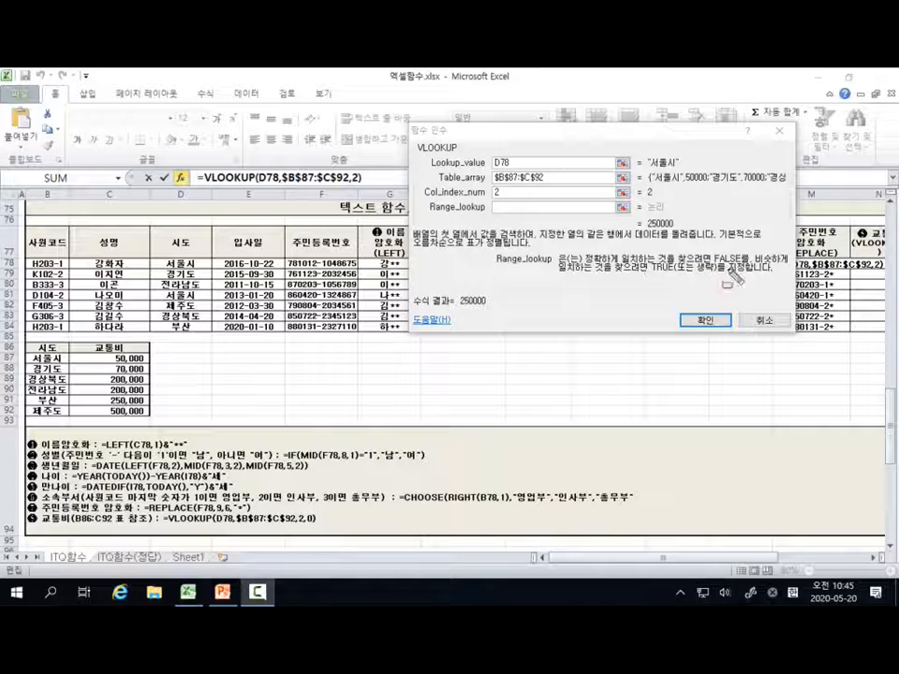
{"action": "left_click_drag", "start_coordinate": [755, 267], "coordinate": [776, 267]}
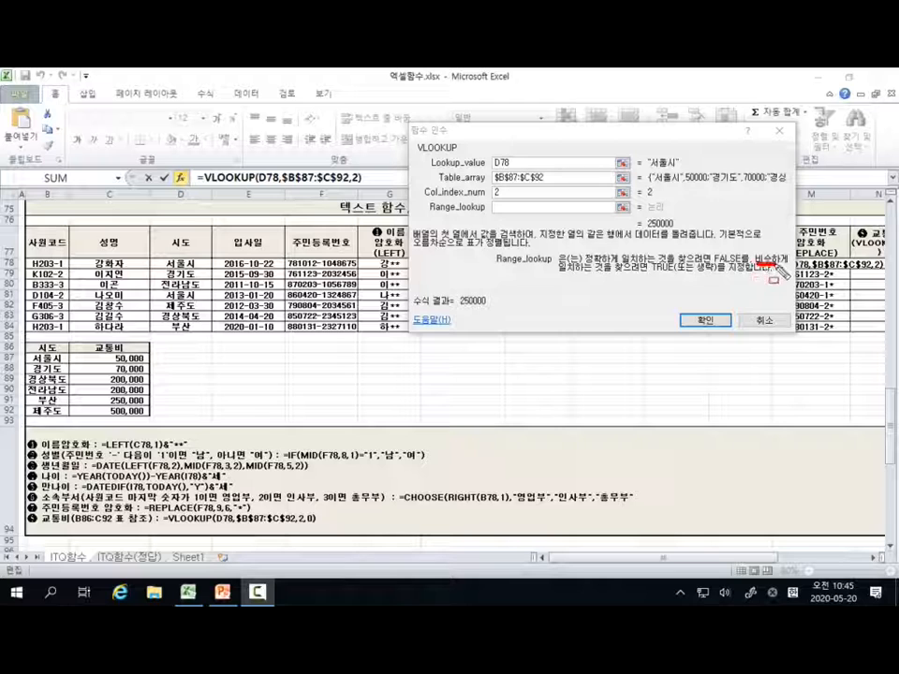
{"action": "left_click_drag", "start_coordinate": [654, 265], "coordinate": [707, 265]}
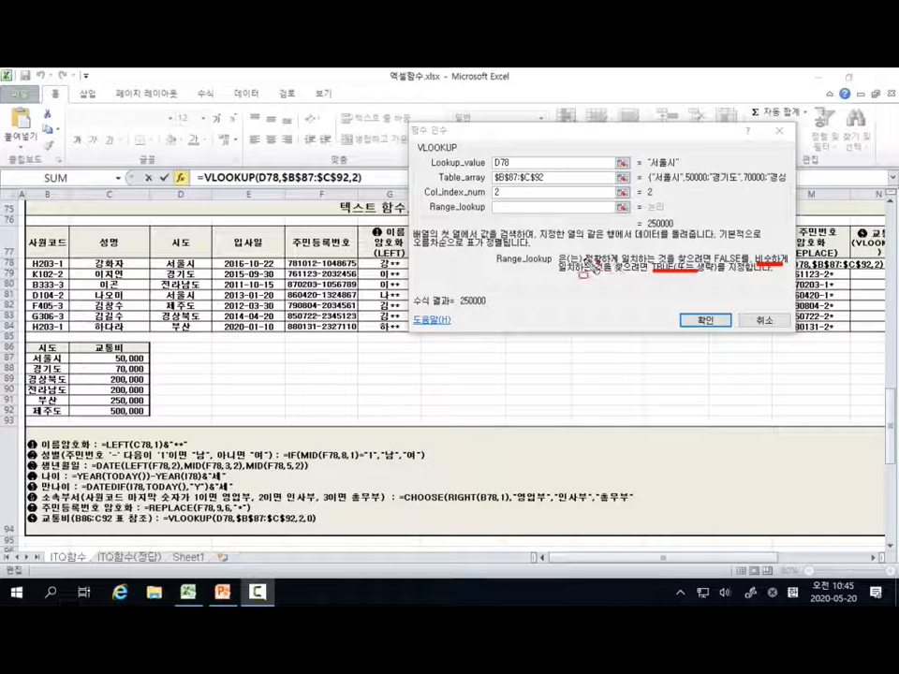
{"action": "left_click_drag", "start_coordinate": [583, 265], "coordinate": [601, 264]}
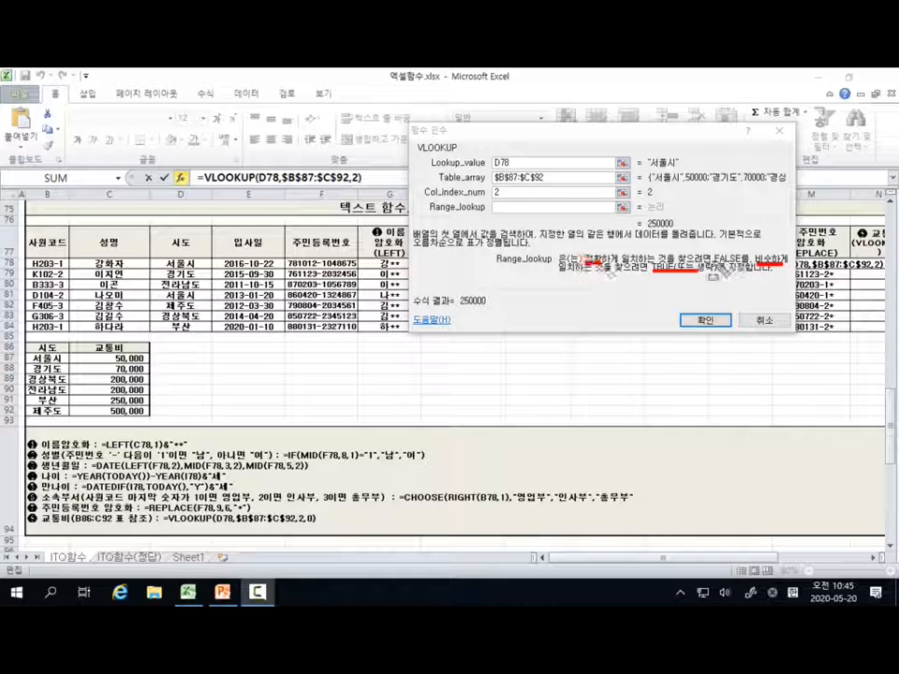
{"action": "left_click_drag", "start_coordinate": [716, 262], "coordinate": [739, 261]}
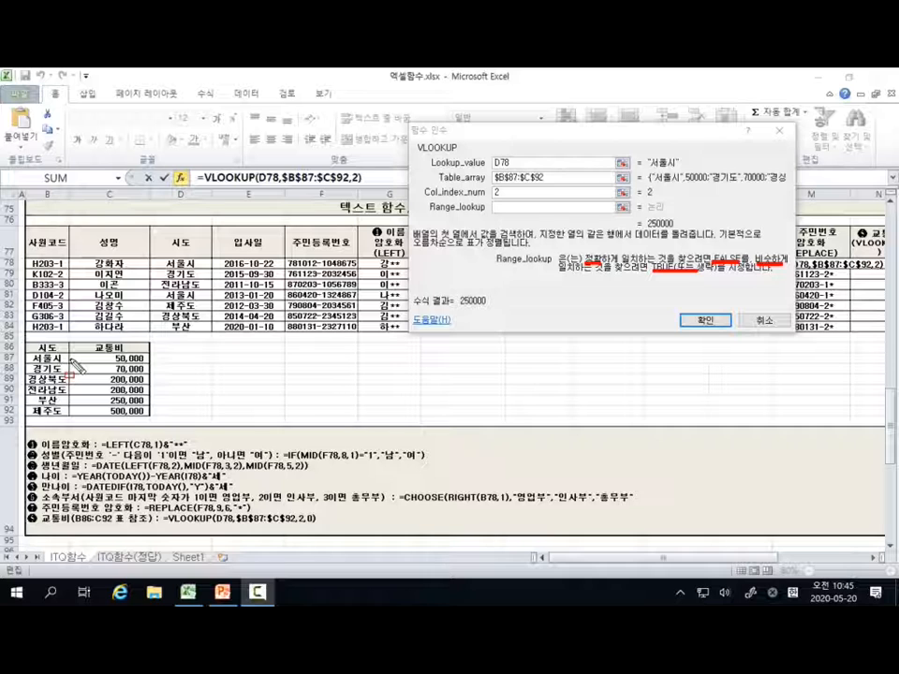
Step: Mark the cost table's 시도 column and the word 오름차순으로 in the VLOOKUP description, and clear all marks
{"action": "left_click_drag", "start_coordinate": [72, 363], "coordinate": [70, 410]}
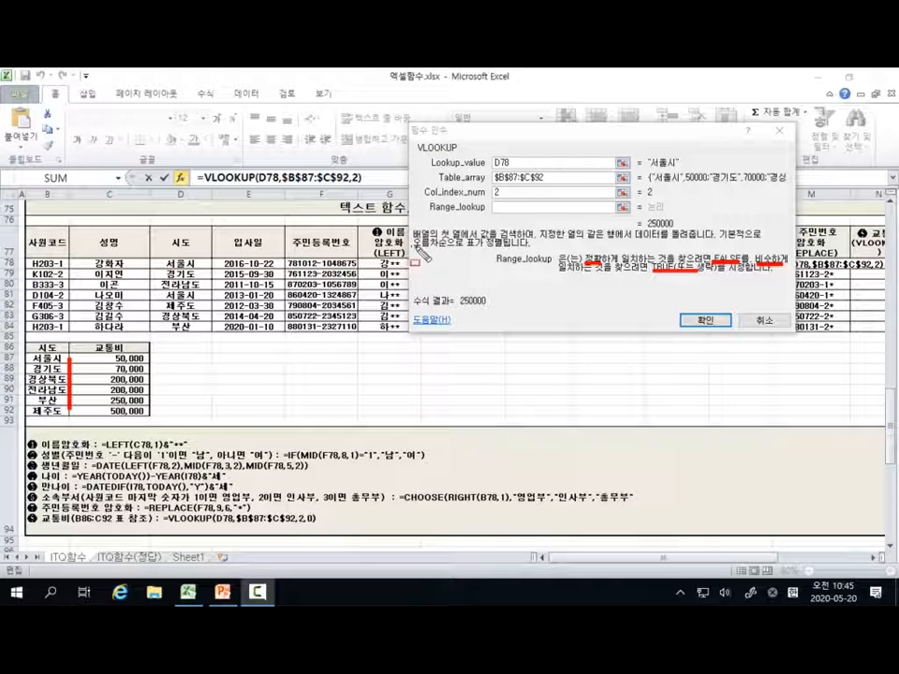
{"action": "left_click_drag", "start_coordinate": [413, 248], "coordinate": [466, 248]}
{"action": "key", "text": "ctrl"}
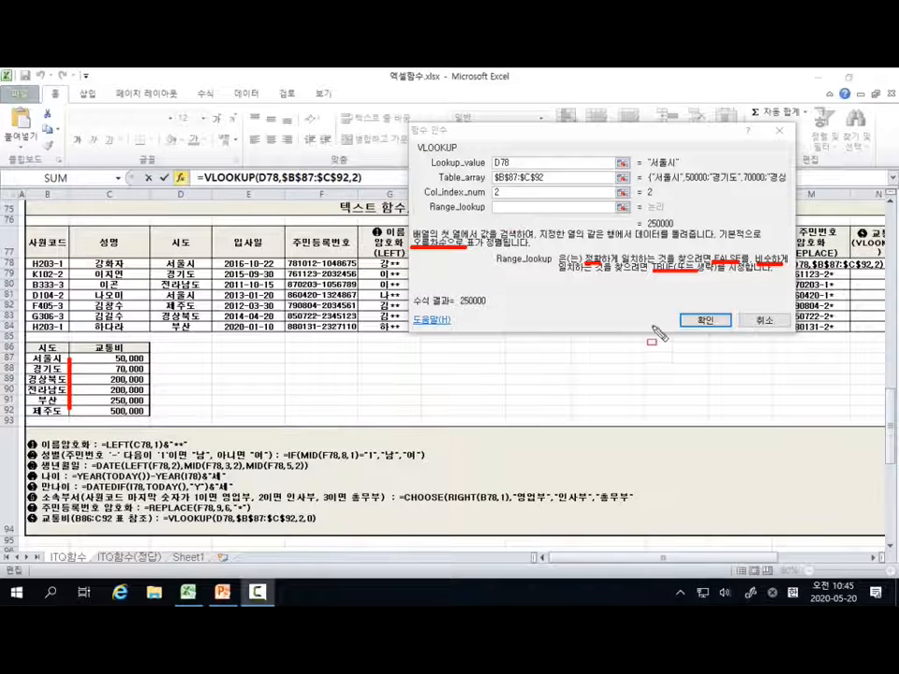
{"action": "key", "text": "ctrl"}
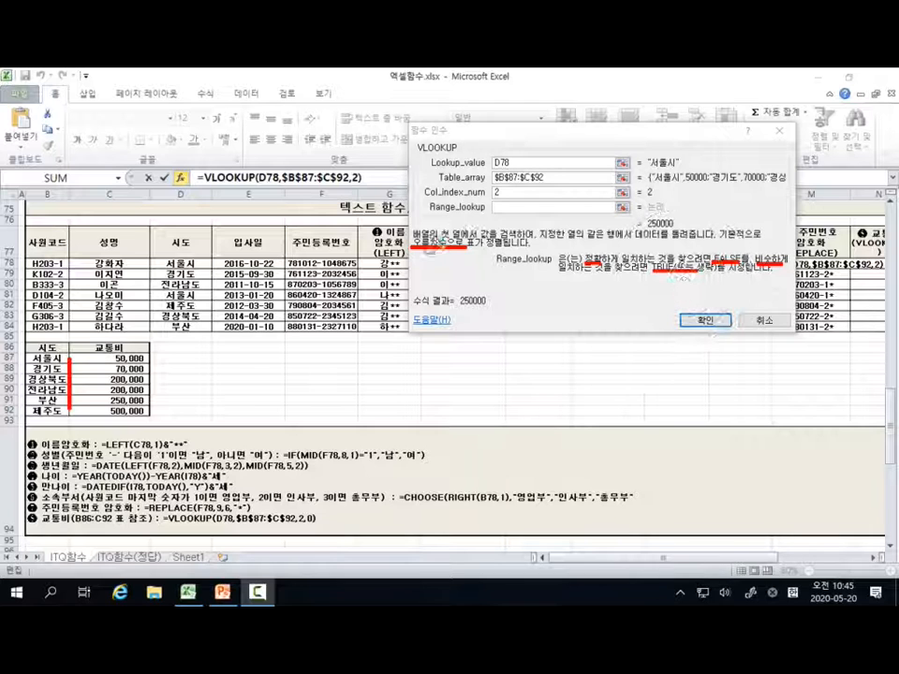
{"action": "key", "text": "Escape"}
Step: Try FALSE as the VLOOKUP's Range_lookup value, and empty the argument again
{"action": "left_click", "coordinate": [504, 208]}
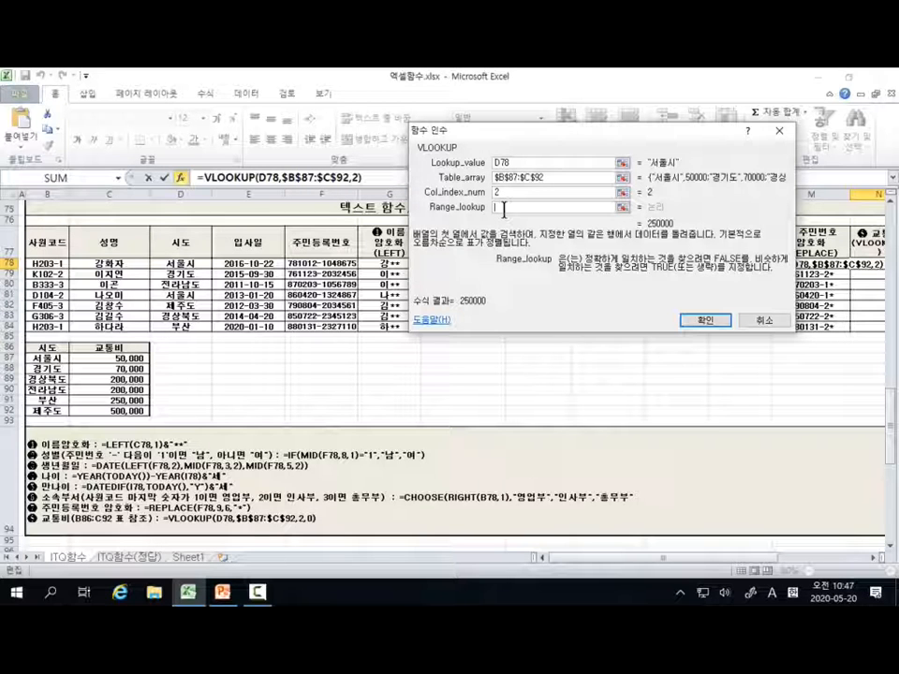
{"action": "type", "text": "FALSE"}
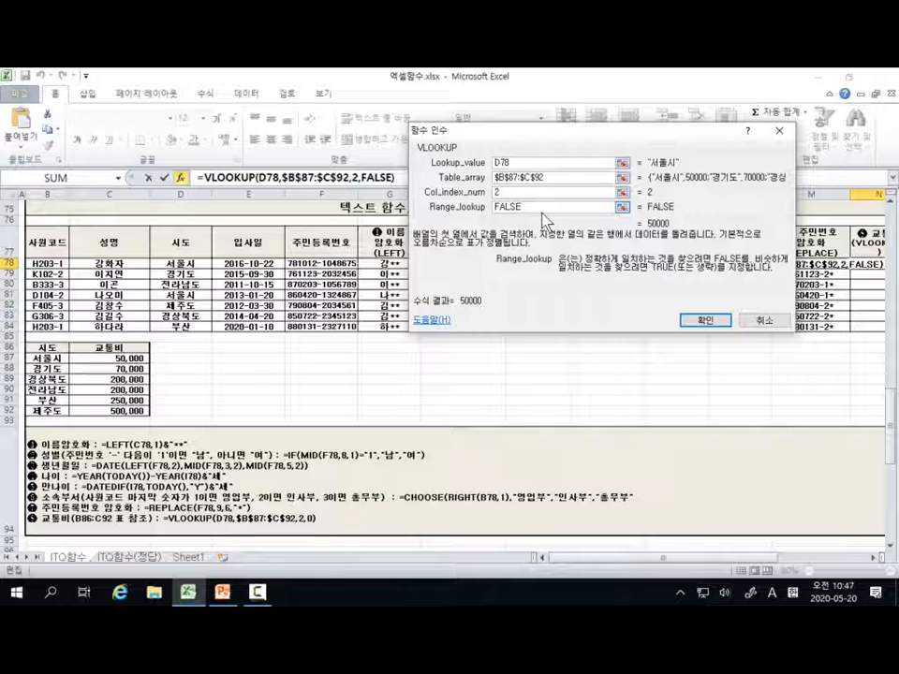
{"action": "key", "text": "BackSpace"}
{"action": "key", "text": "BackSpace"}
{"action": "key", "text": "BackSpace"}
{"action": "key", "text": "BackSpace"}
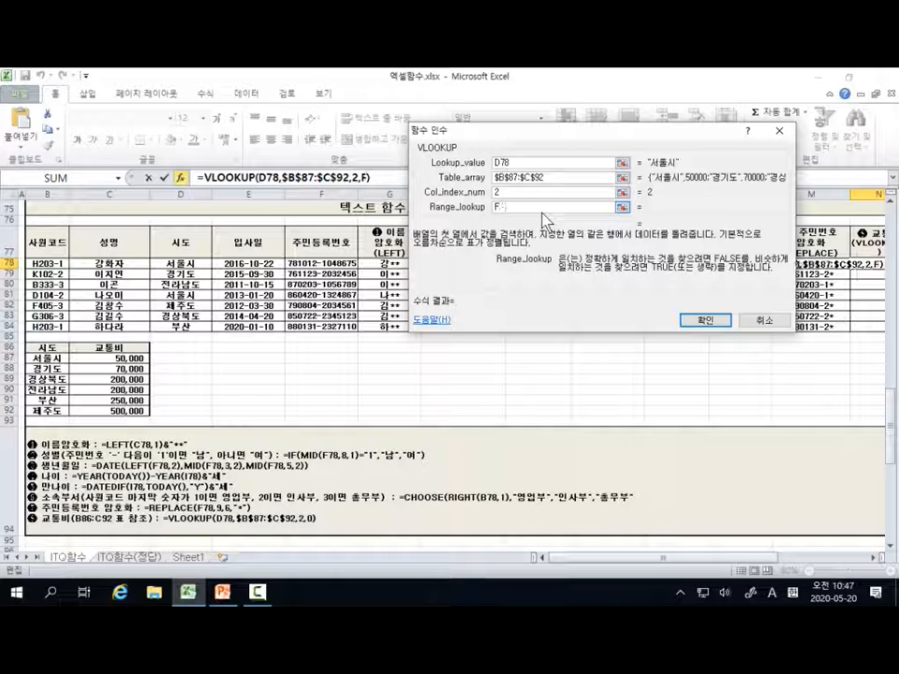
{"action": "key", "text": "BackSpace"}
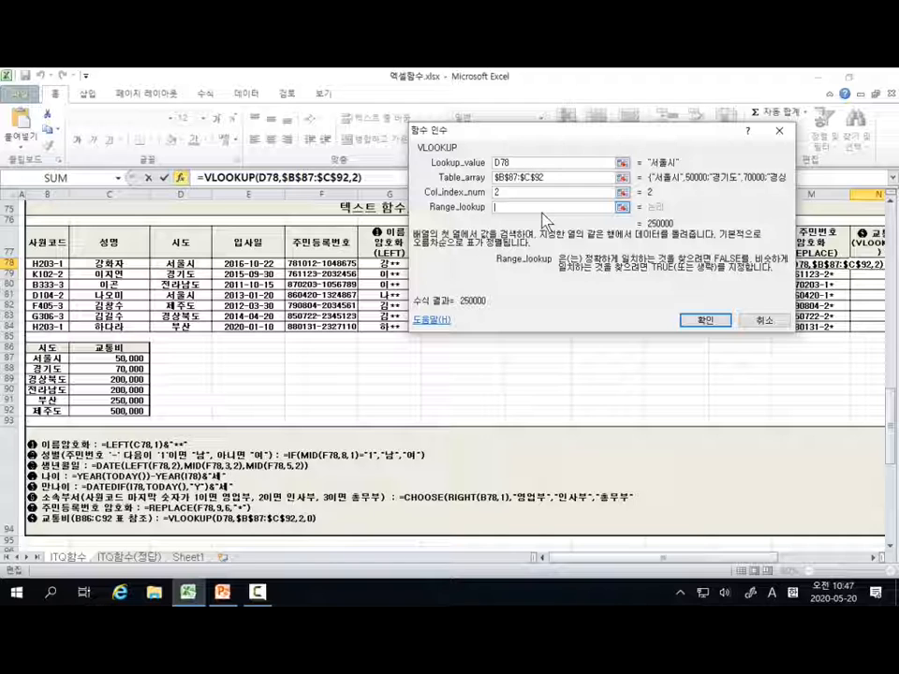
Step: Set Range_lookup to 0, mark it and its evaluated value, and enter the finished VLOOKUP in N78
{"action": "type", "text": "0"}
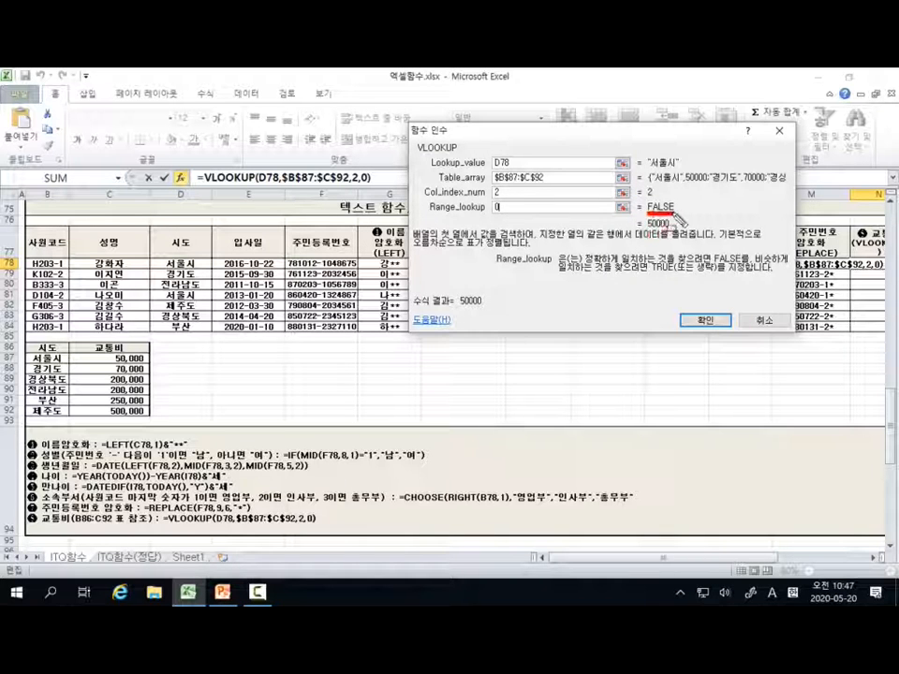
{"action": "left_click", "coordinate": [496, 211]}
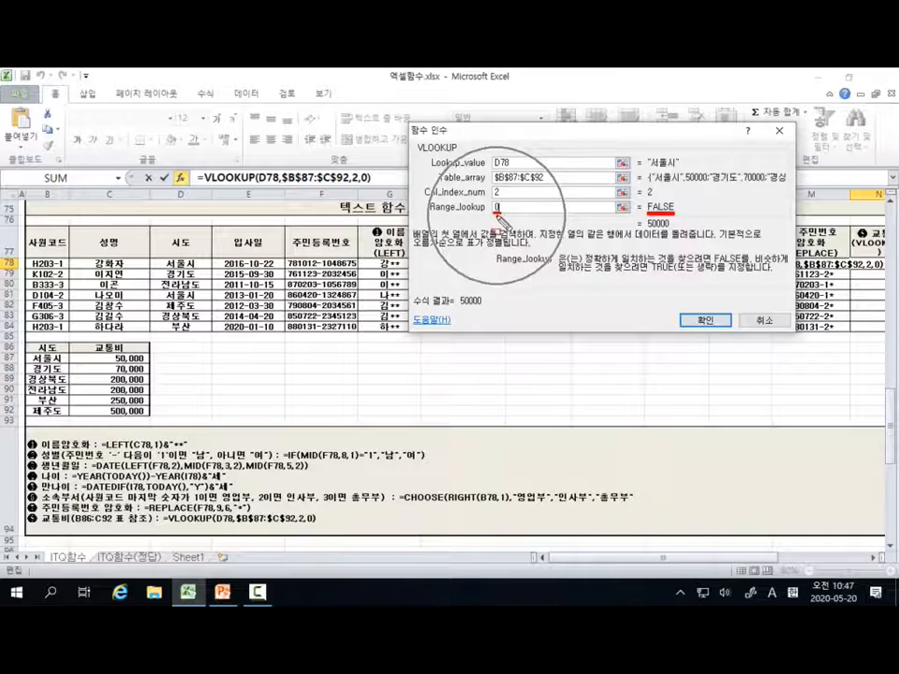
{"action": "left_click_drag", "start_coordinate": [645, 199], "coordinate": [677, 216]}
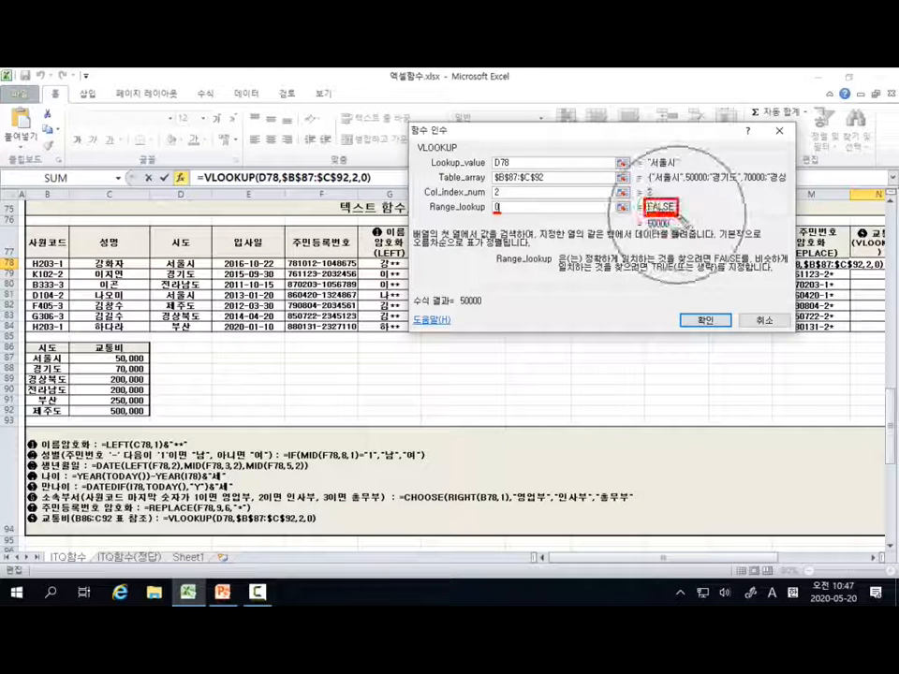
{"action": "mouse_move", "coordinate": [674, 305]}
{"action": "left_mouse_down"}
{"action": "mouse_move", "coordinate": [675, 333]}
{"action": "mouse_move", "coordinate": [733, 339]}
{"action": "left_mouse_up"}
{"action": "left_click", "coordinate": [719, 320]}
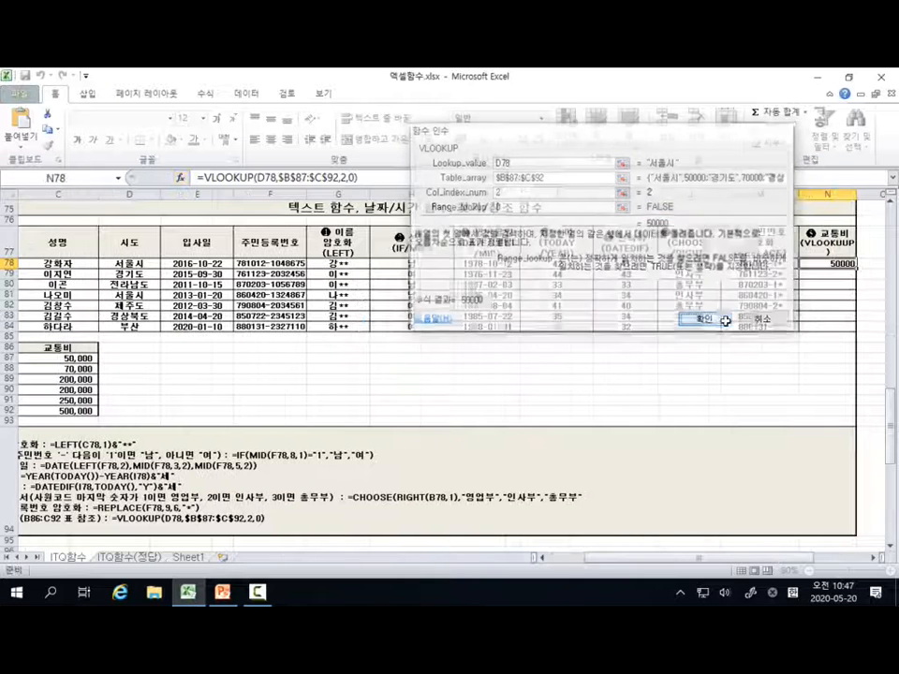
Step: Fill the transport cost formula from N78 down to N84 and format the range with the comma style
{"action": "left_click_drag", "start_coordinate": [859, 271], "coordinate": [855, 328]}
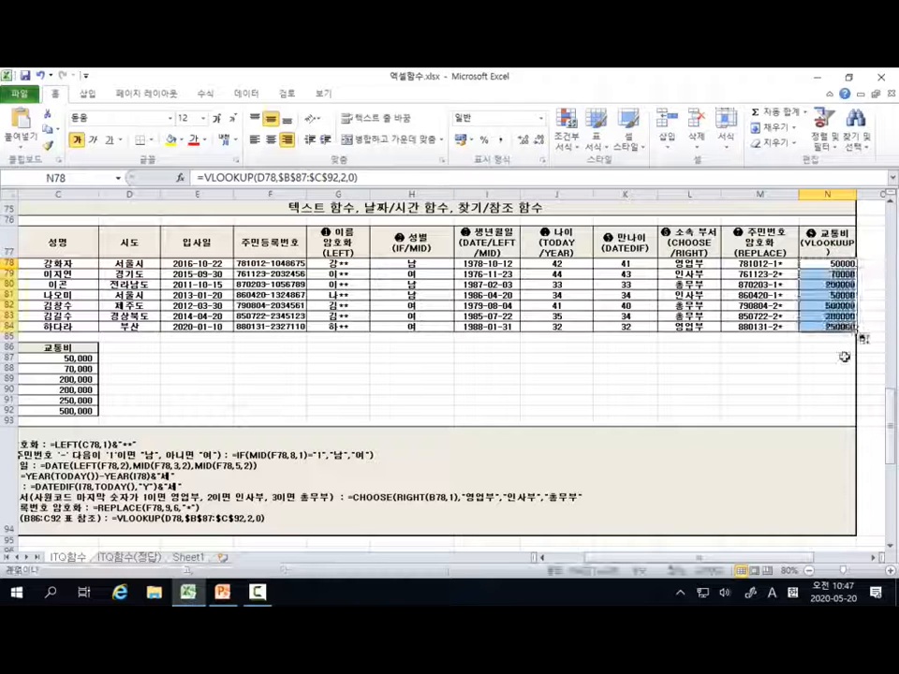
{"action": "left_click", "coordinate": [503, 145]}
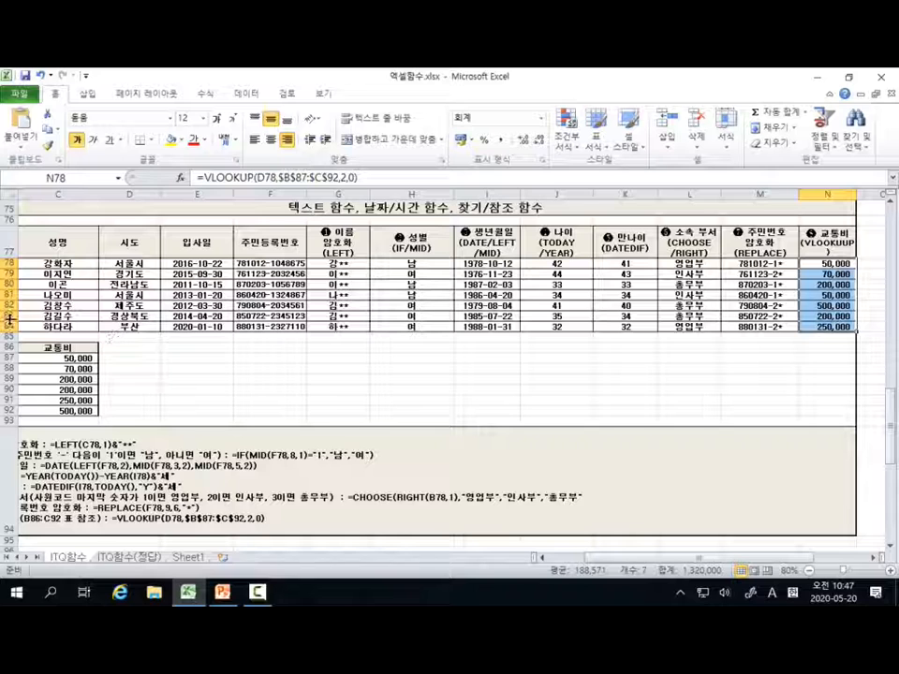
Step: Check the transport costs in employee rows 82 and 80 against the 시도 cost table
{"action": "left_click", "coordinate": [6, 305]}
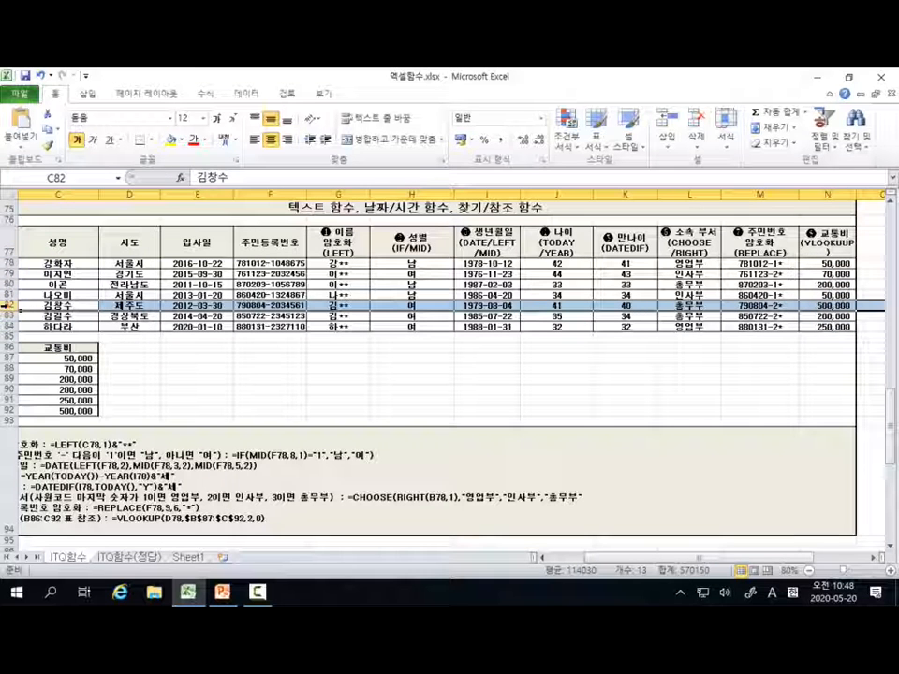
{"action": "left_click", "coordinate": [5, 284]}
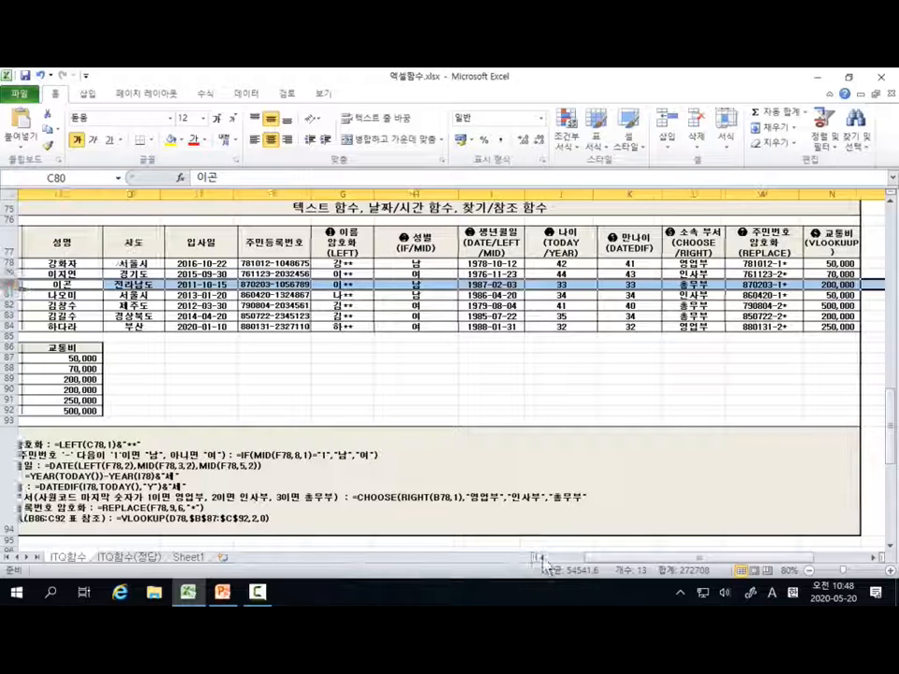
{"action": "left_click", "coordinate": [542, 559]}
{"action": "left_click", "coordinate": [543, 558]}
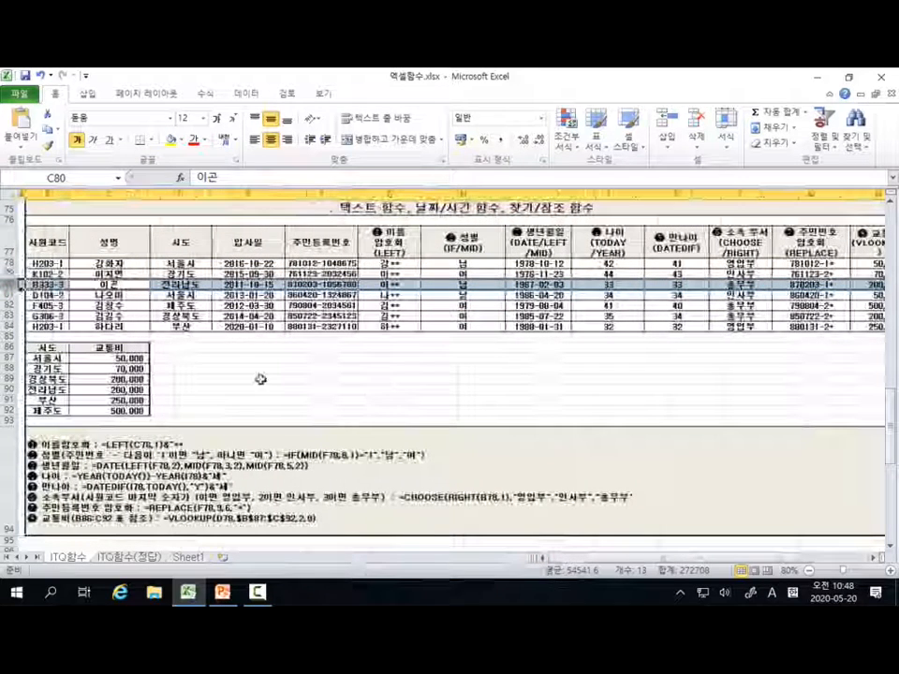
{"action": "left_click", "coordinate": [349, 295]}
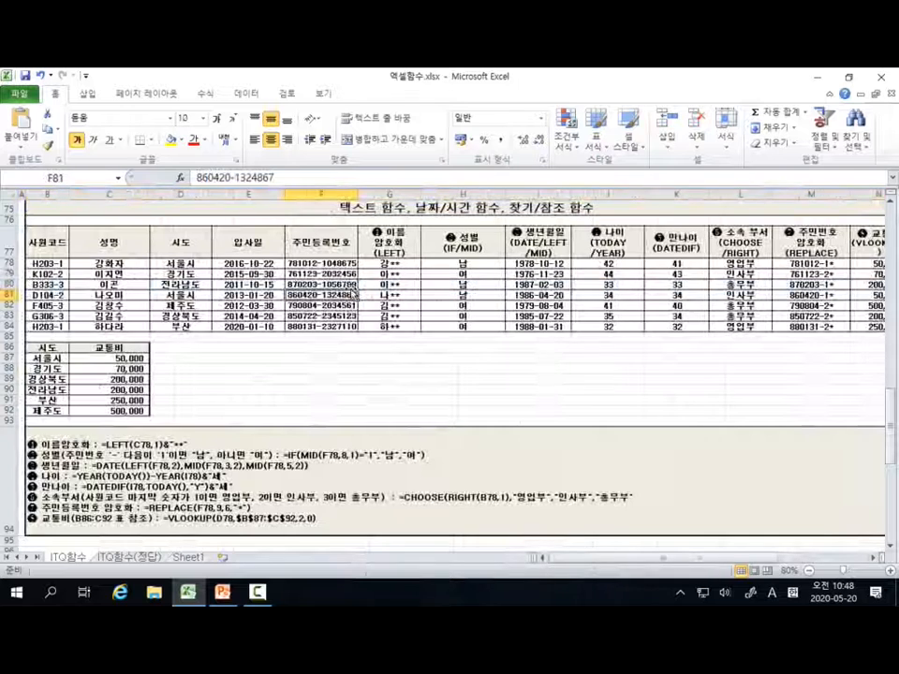
Step: Save the workbook
{"action": "left_click", "coordinate": [25, 77]}
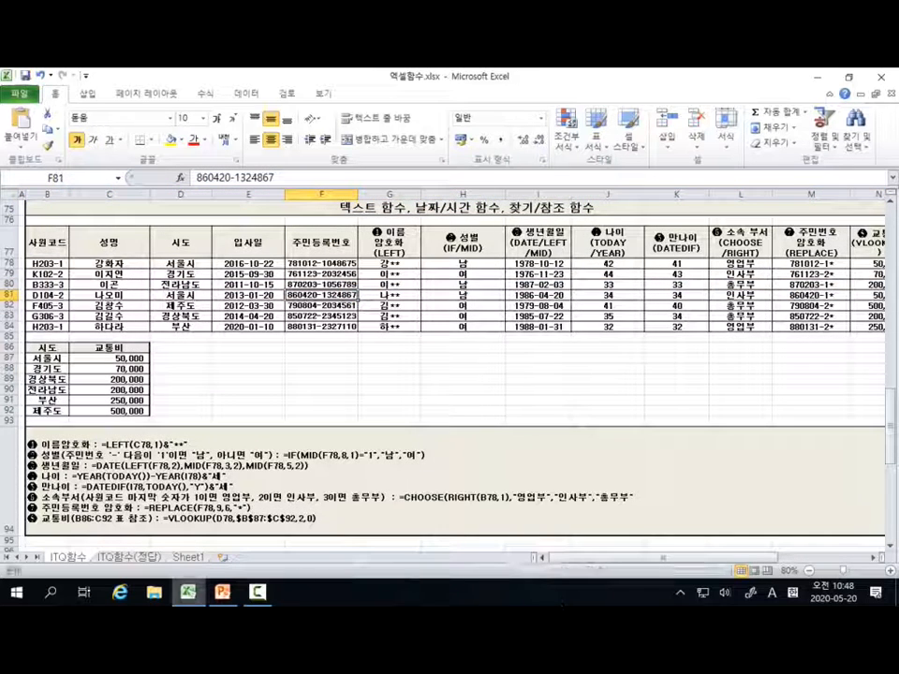
{"action": "left_click", "coordinate": [258, 596]}
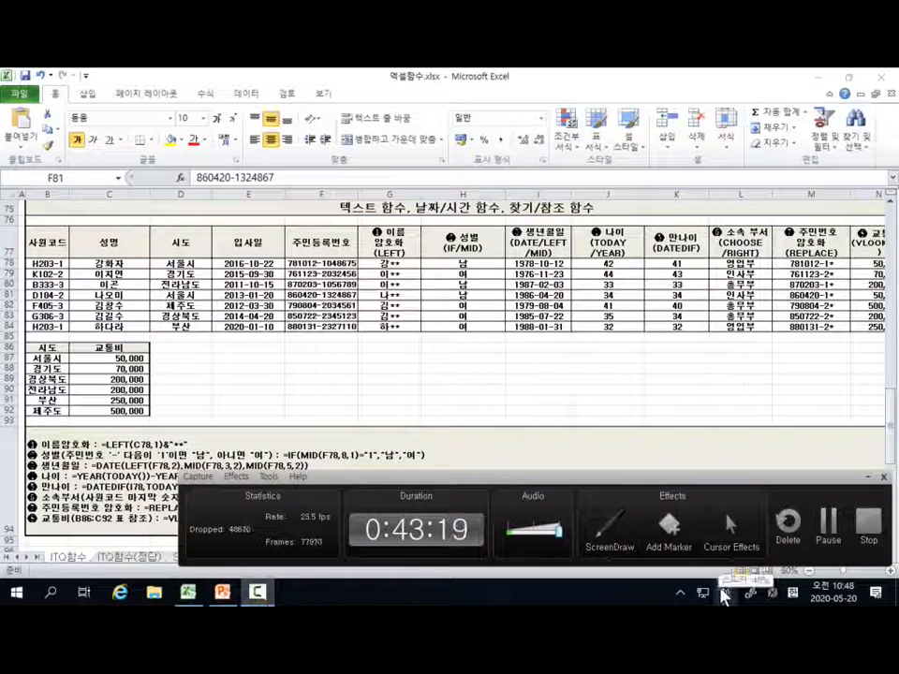